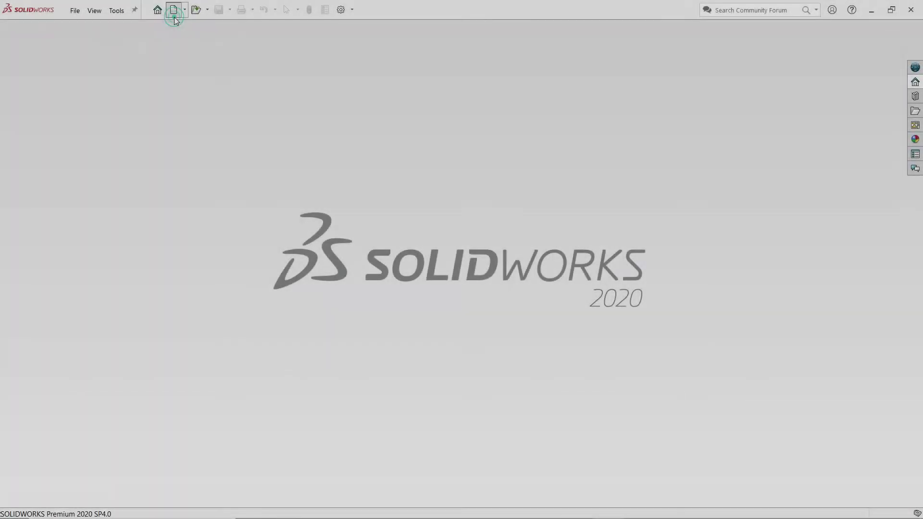
# - Create a new blank Part document from the New SOLIDWORKS Document dialog
pyautogui.click(174, 21)
pyautogui.click(505, 320)
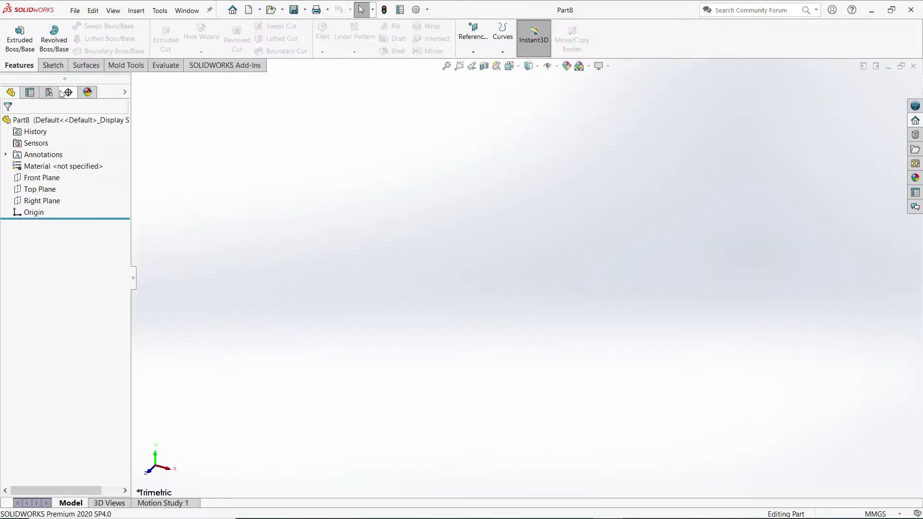
# - Start a sketch on the Top Plane and draw two circles centred on the origin
pyautogui.click(50, 66)
pyautogui.click(14, 33)
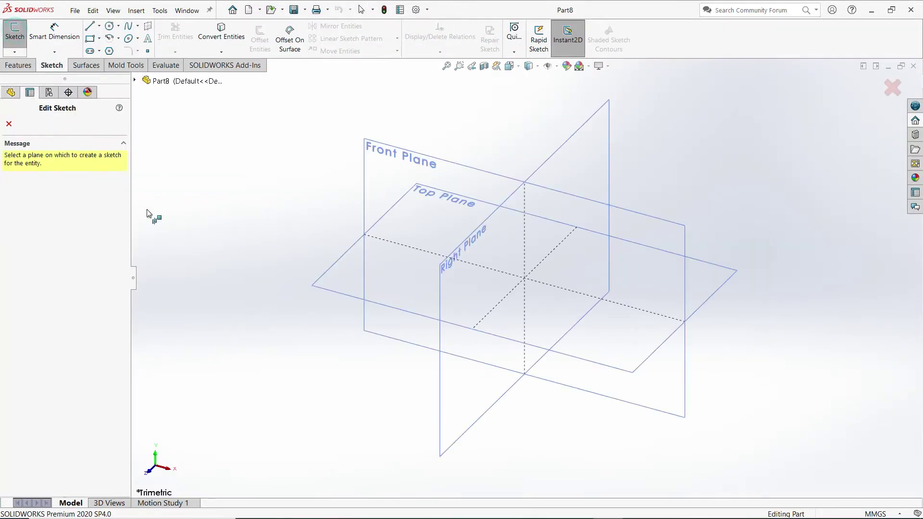
pyautogui.click(345, 281)
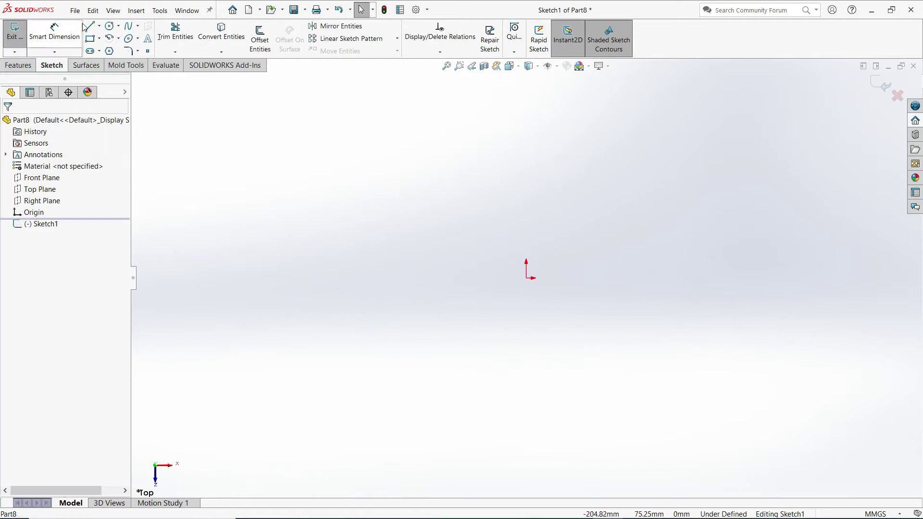
pyautogui.click(110, 26)
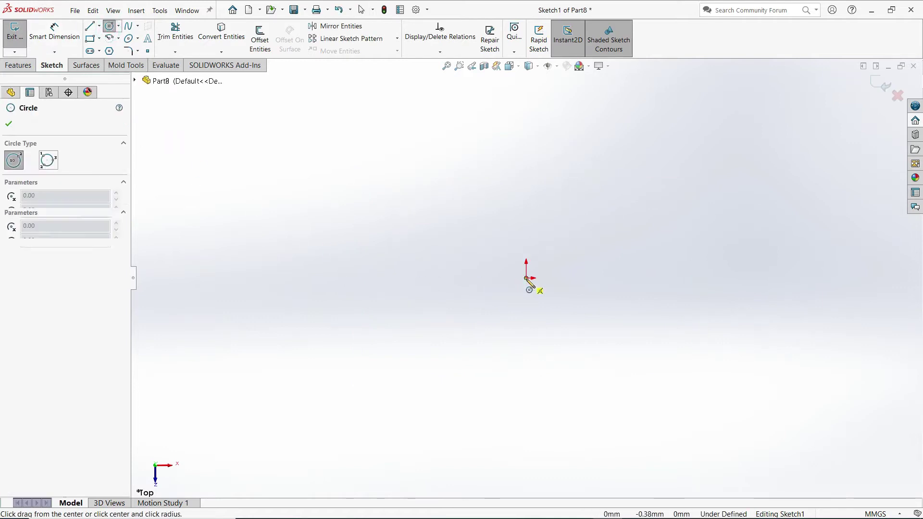
pyautogui.moveTo(526, 279); pyautogui.dragTo(591, 327)
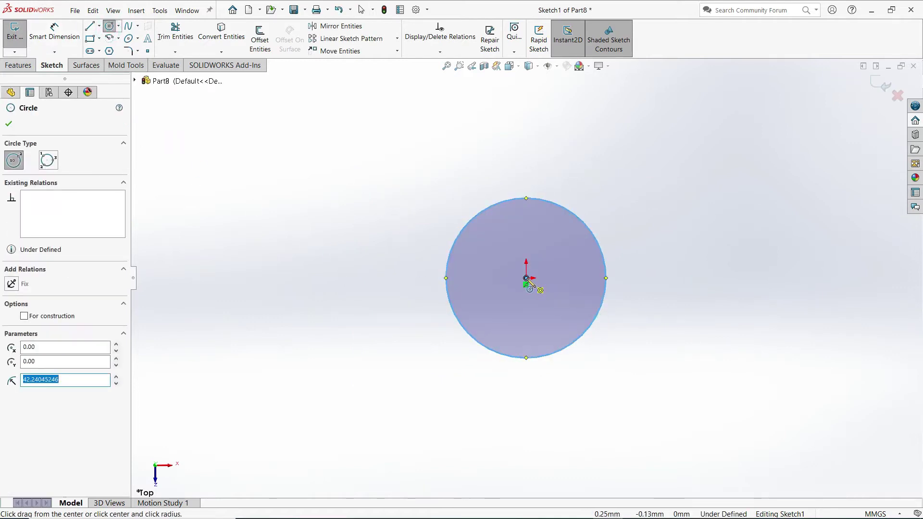
pyautogui.moveTo(526, 278); pyautogui.dragTo(624, 349)
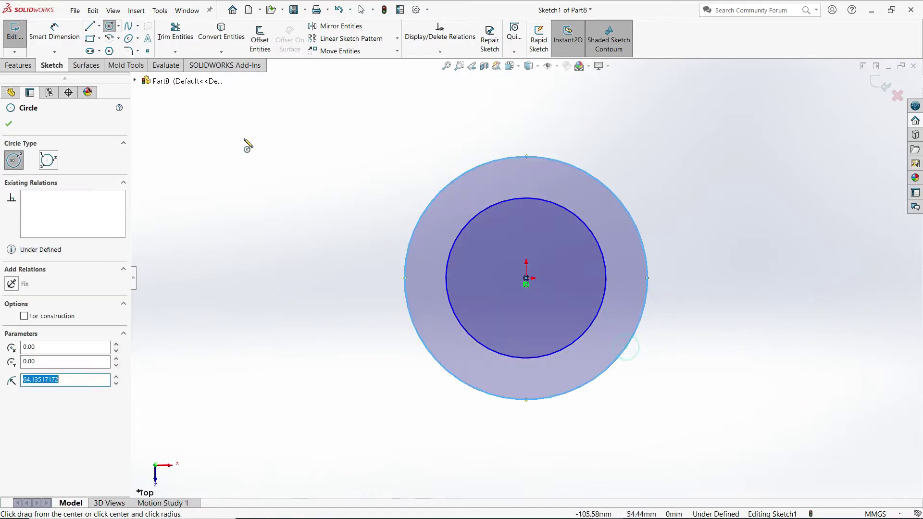
# - Dimension the outer circle to Ø8 mm and the inner circle to Ø4 mm
pyautogui.click(60, 35)
pyautogui.click(646, 249)
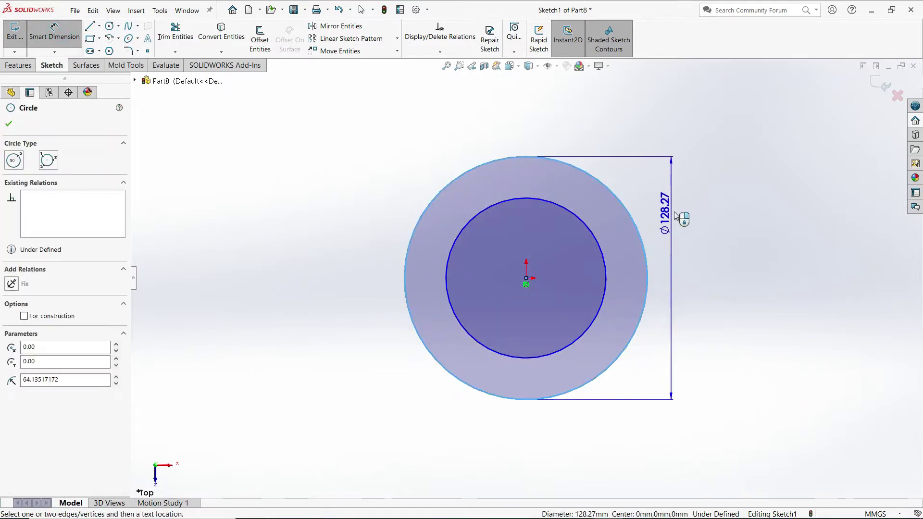
pyautogui.click(713, 284)
pyautogui.write('8')
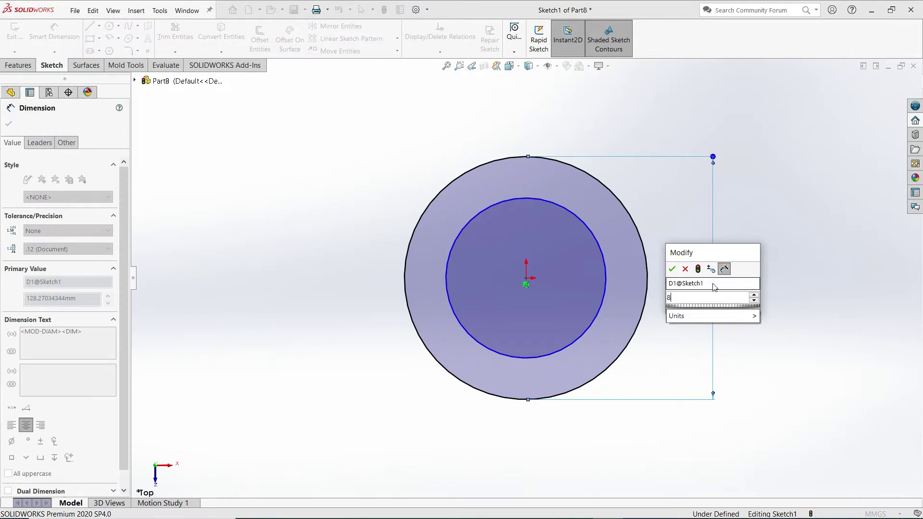
pyautogui.press('Return')
pyautogui.click(584, 221)
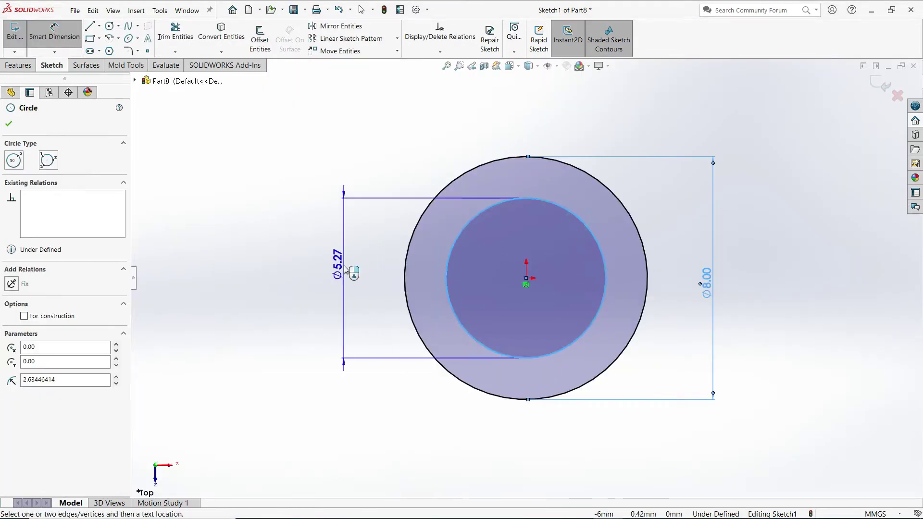
pyautogui.click(345, 274)
pyautogui.write('4')
pyautogui.press('Return')
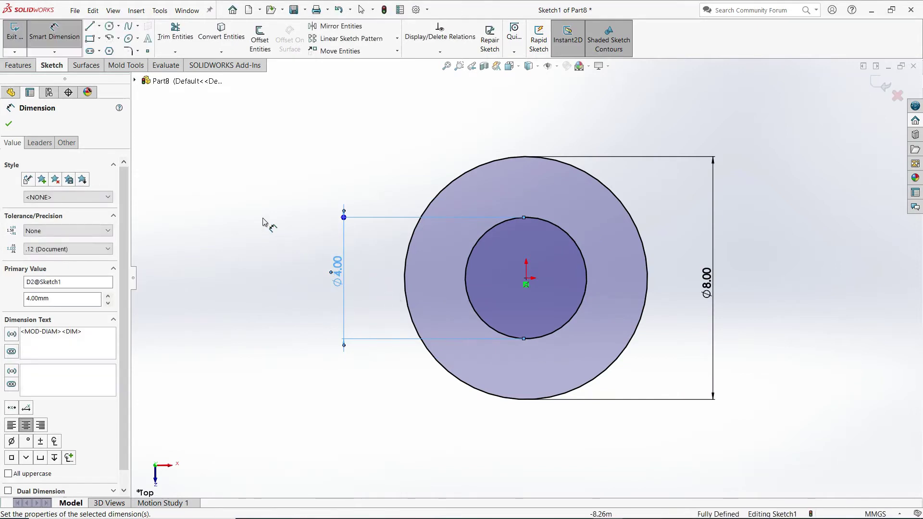
pyautogui.click(19, 66)
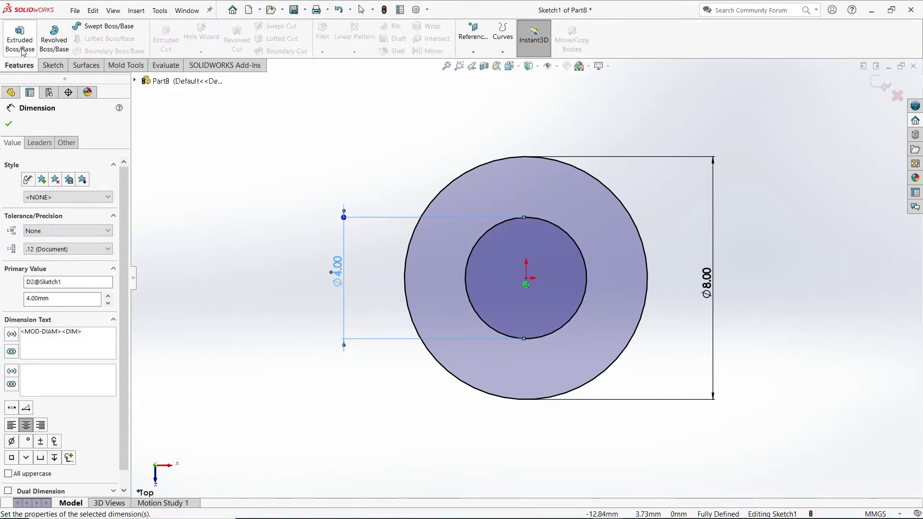
# - Extrude the ring sketch 0.5 mm deep to create Boss-Extrude1
pyautogui.click(21, 52)
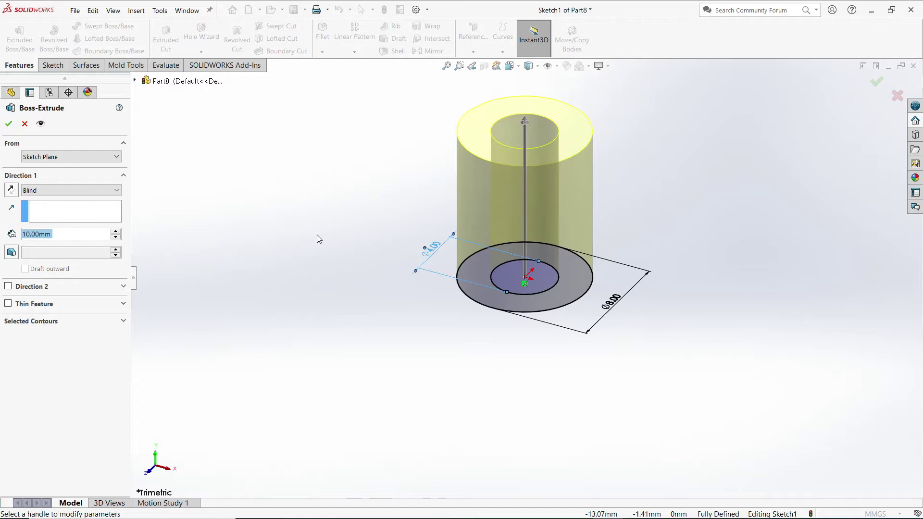
pyautogui.write('0.5')
pyautogui.press('Return')
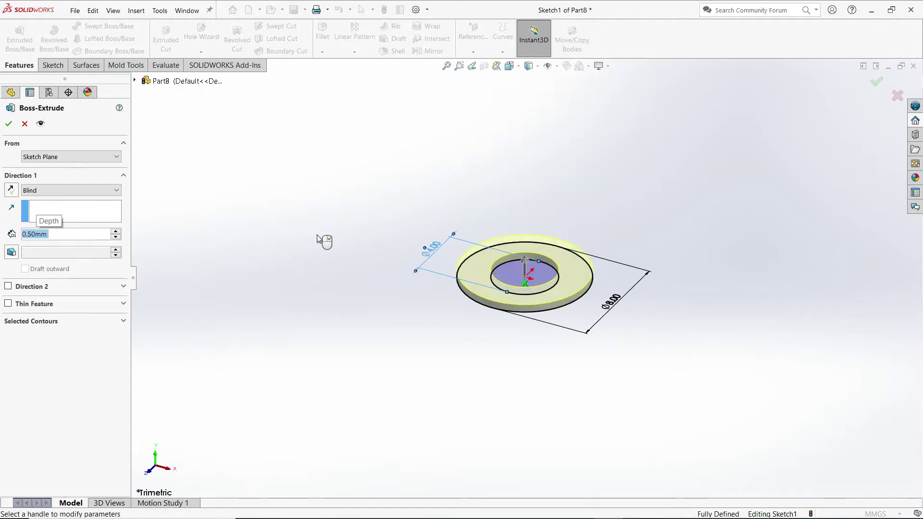
pyautogui.click(9, 125)
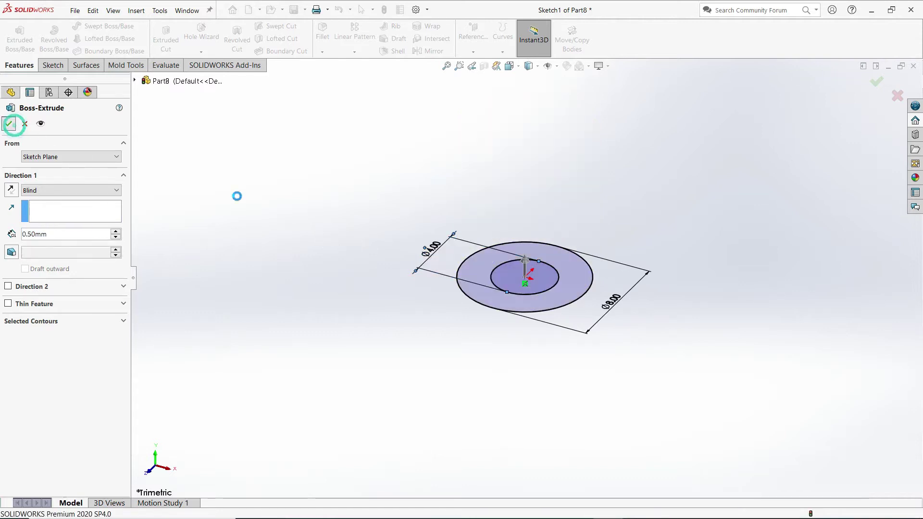
pyautogui.click(916, 178)
# - Drag polished steel from Metal > Steel onto the washer, applying it to the whole body
pyautogui.click(779, 107)
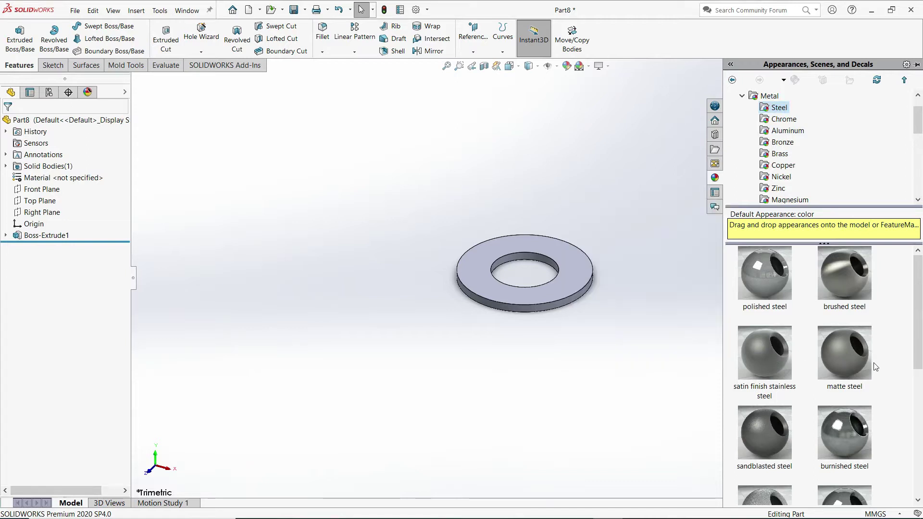
pyautogui.scroll(-3, 817, 361)
pyautogui.scroll(3, 847, 366)
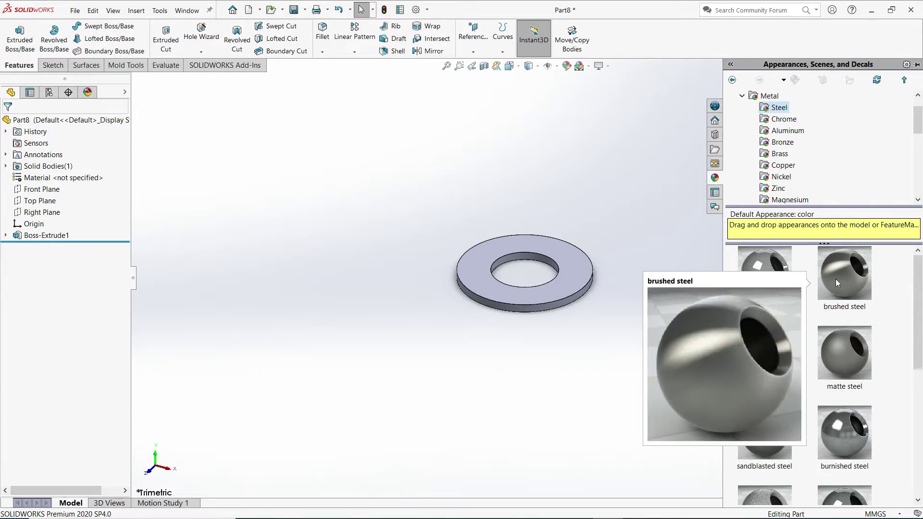
pyautogui.moveTo(786, 273); pyautogui.dragTo(579, 275)
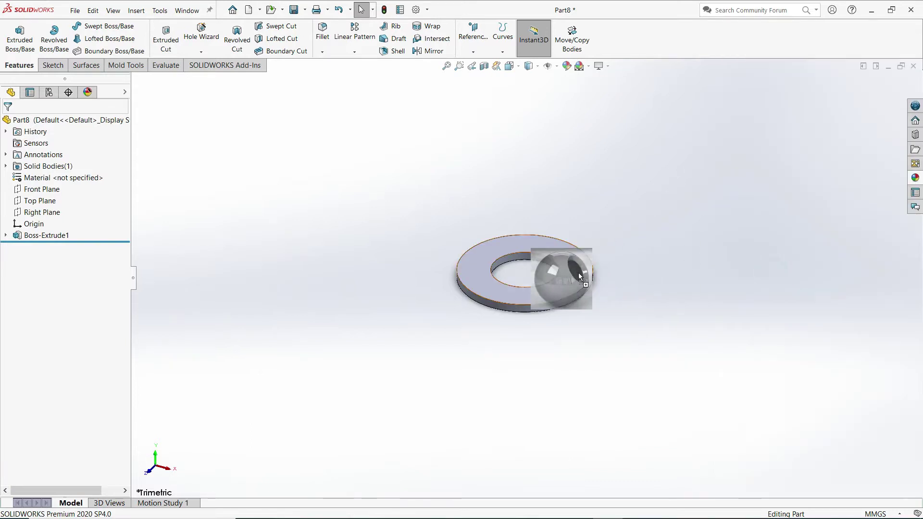
pyautogui.click(578, 273)
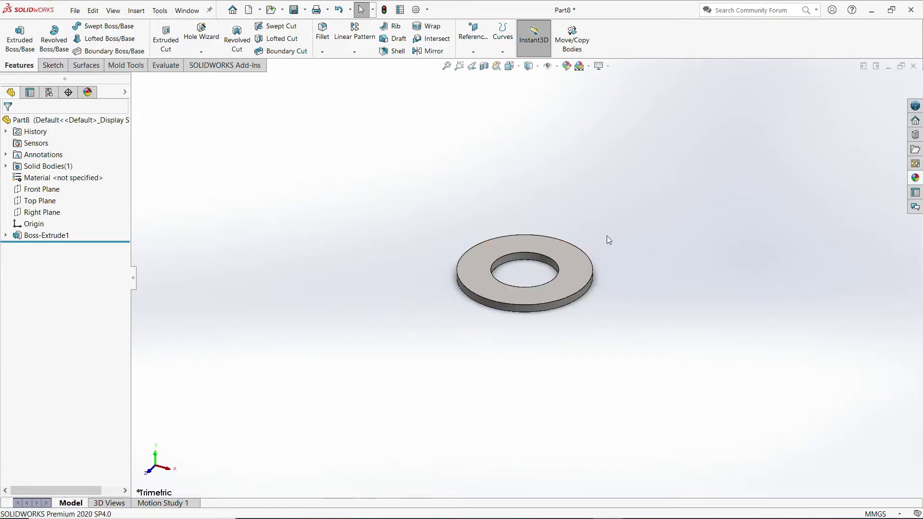
# - Save the part under the file name 'Washer' with Save As
pyautogui.click(77, 11)
pyautogui.click(117, 134)
pyautogui.write('Washer')
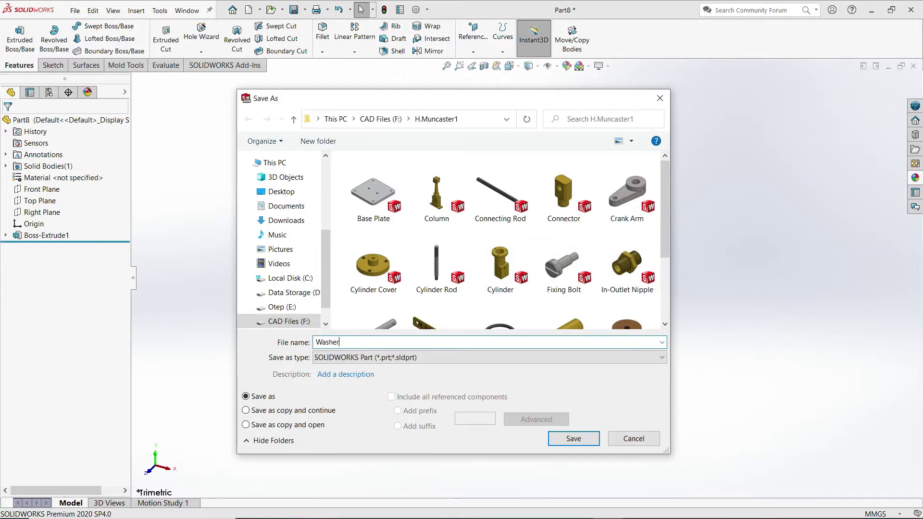
pyautogui.click(580, 440)
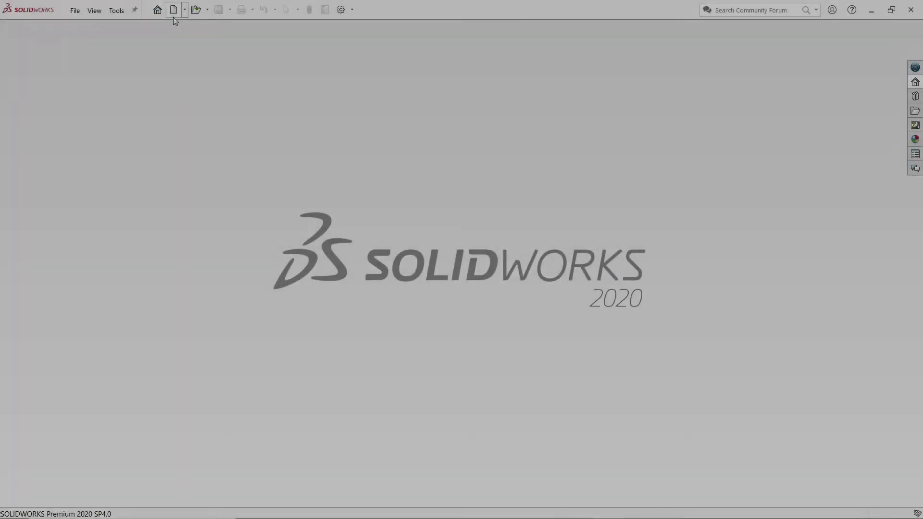
# - Create a new part and draw a hexagon around the origin on the Top Plane
pyautogui.click(173, 11)
pyautogui.click(505, 320)
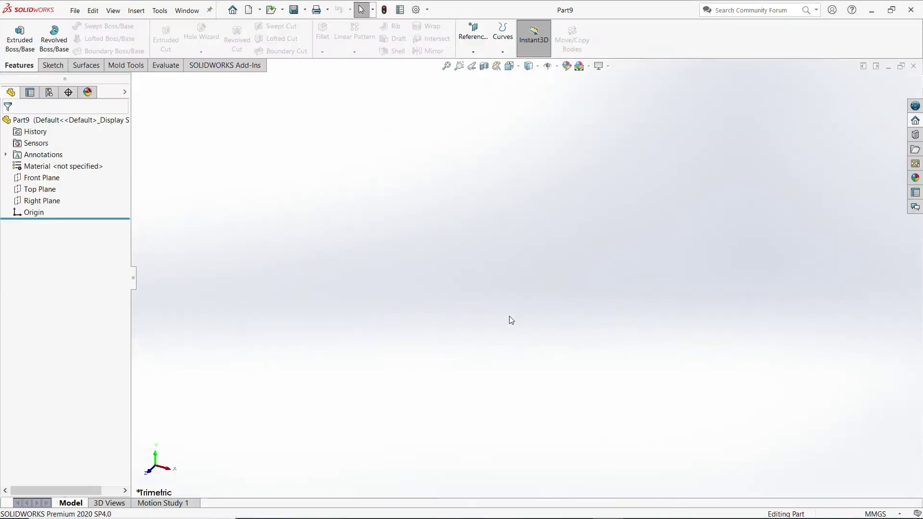
pyautogui.click(53, 65)
pyautogui.click(15, 34)
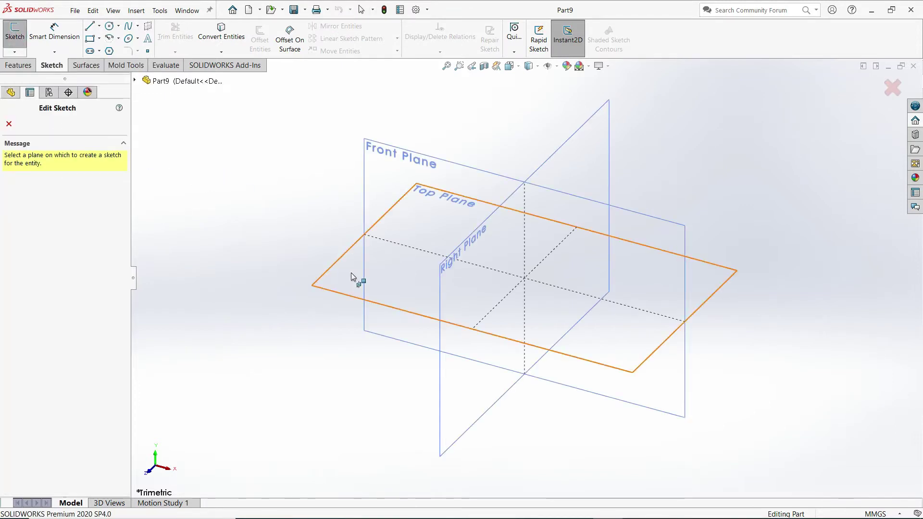
pyautogui.click(355, 275)
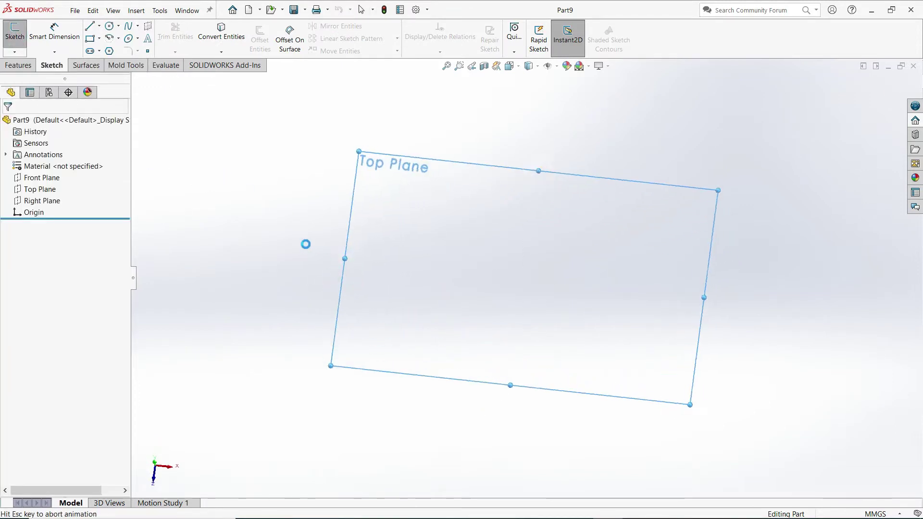
pyautogui.click(109, 51)
pyautogui.moveTo(529, 278); pyautogui.dragTo(542, 202)
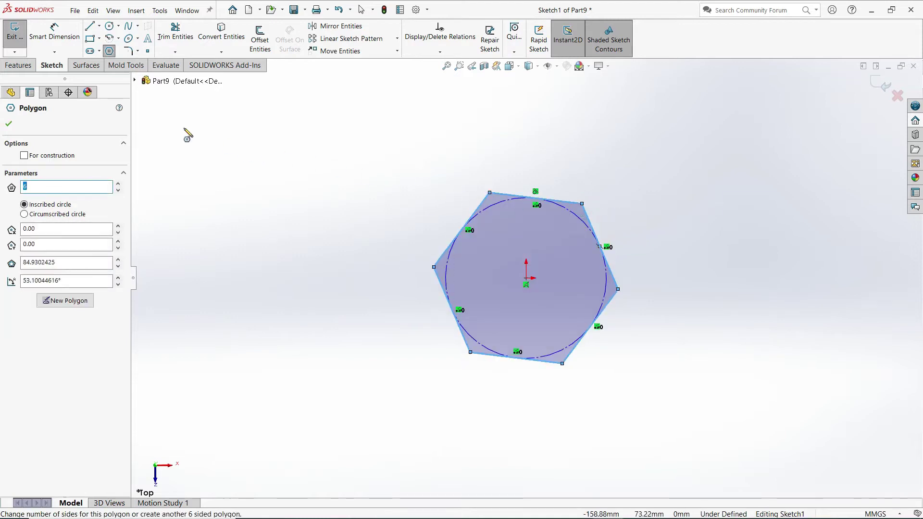
pyautogui.click(9, 125)
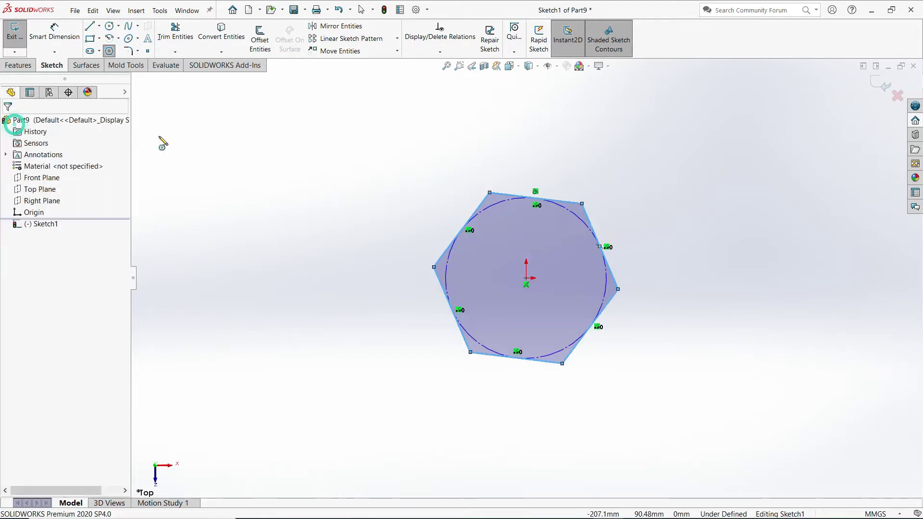
# - Add a Horizontal relation to the hexagon's top edge
pyautogui.click(439, 51)
pyautogui.click(440, 72)
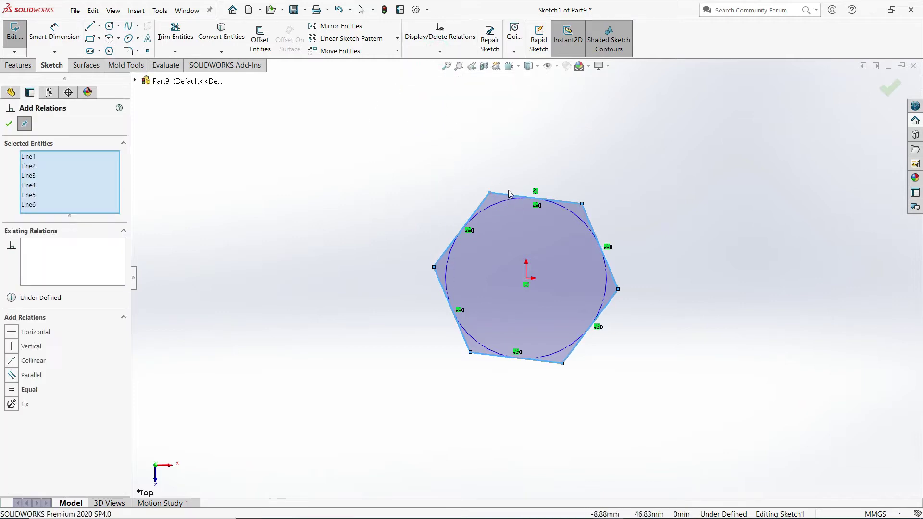
pyautogui.rightClick(44, 188)
pyautogui.click(72, 188)
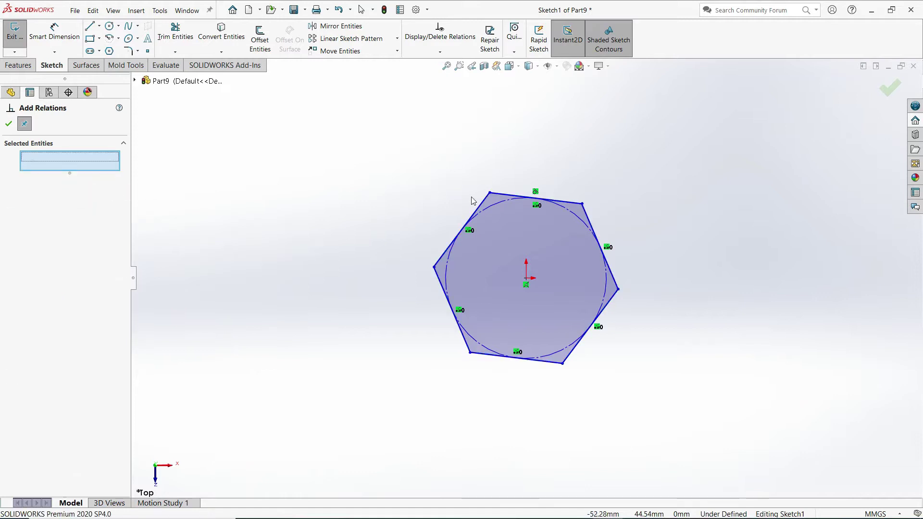
pyautogui.click(505, 197)
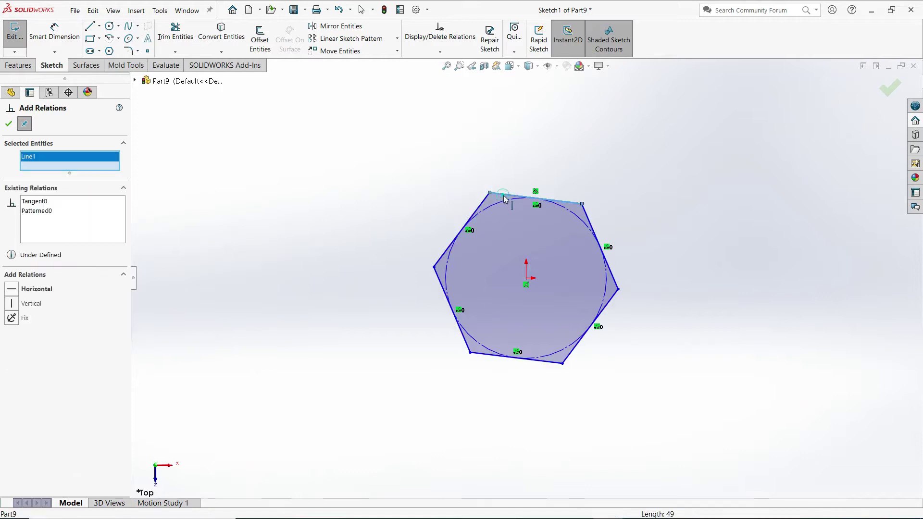
pyautogui.click(41, 294)
# - Dimension the hexagon's top and bottom edges to 7 mm across flats
pyautogui.click(55, 39)
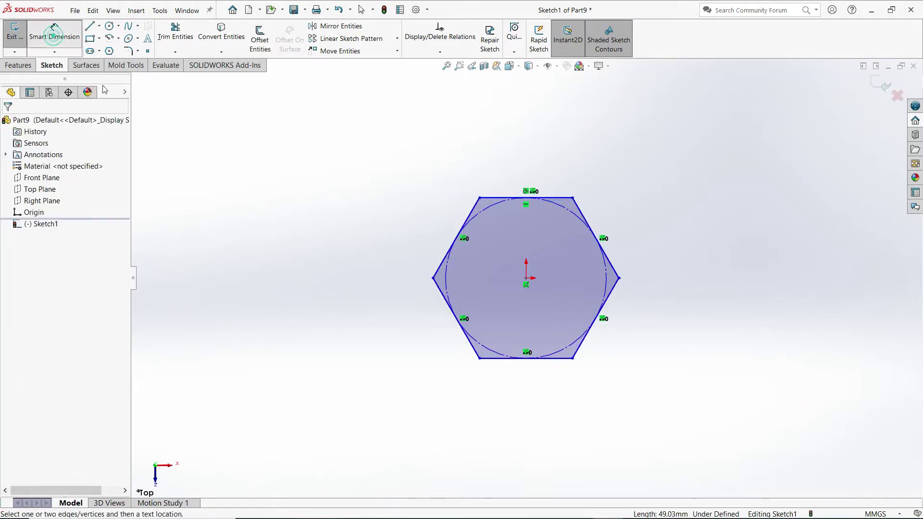
pyautogui.click(503, 198)
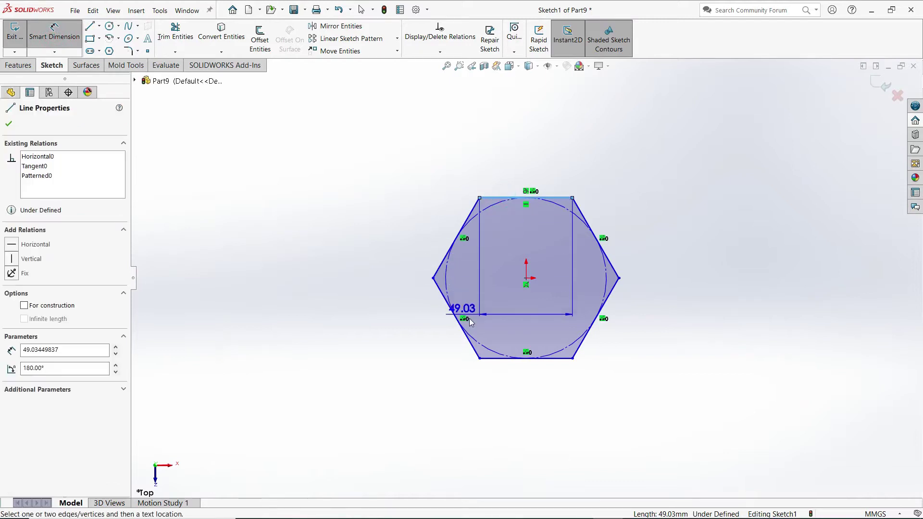
pyautogui.click(495, 359)
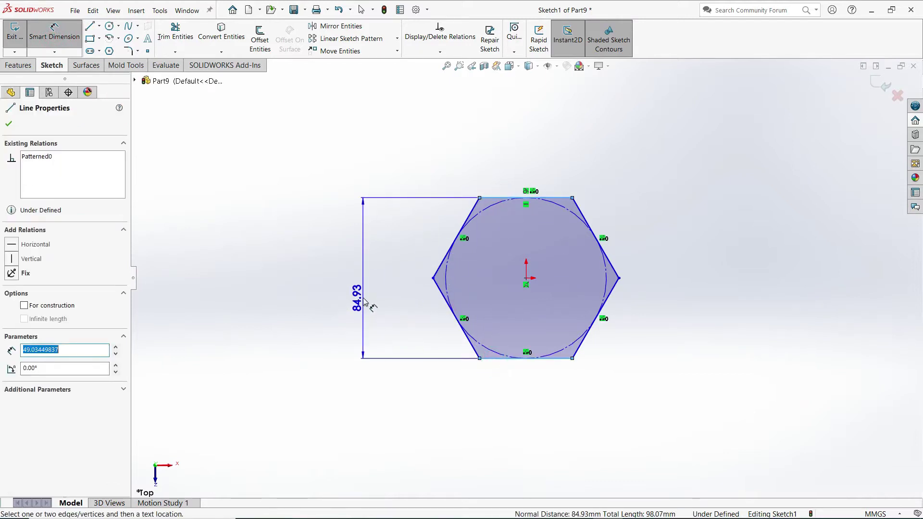
pyautogui.click(362, 291)
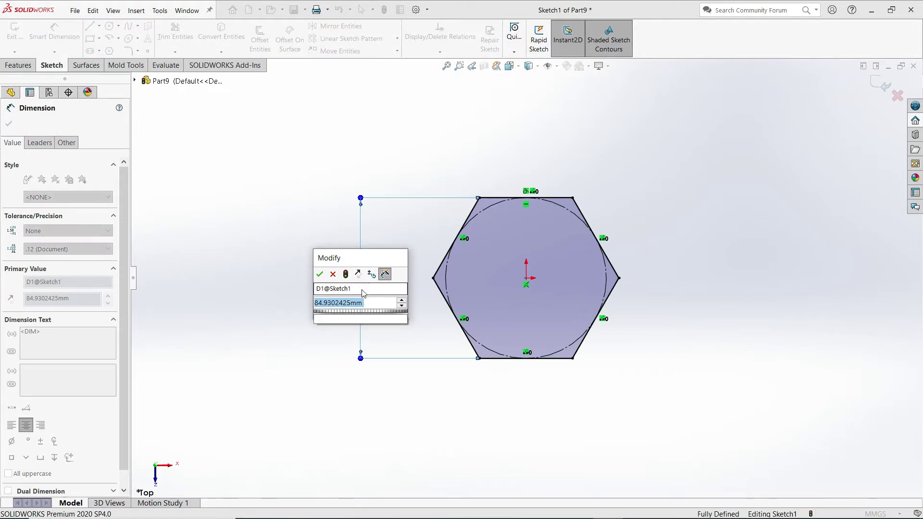
pyautogui.write('7')
pyautogui.click(319, 276)
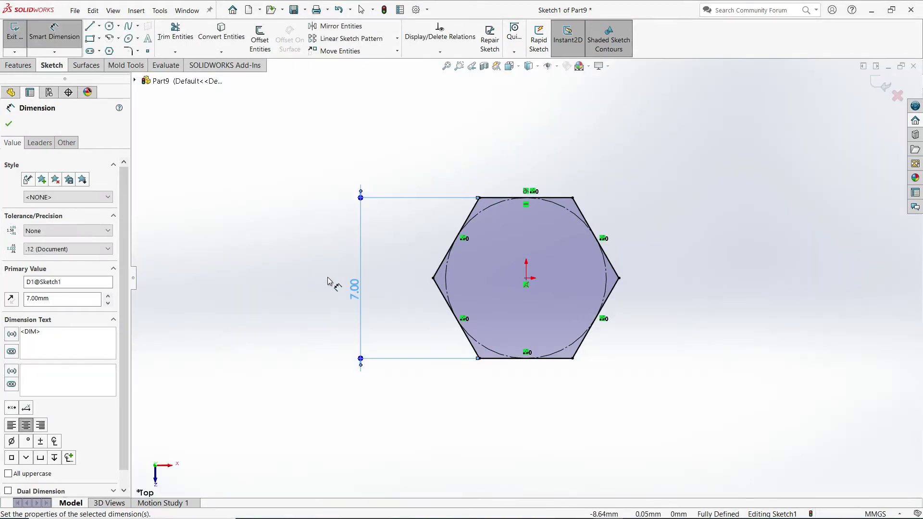
pyautogui.click(19, 65)
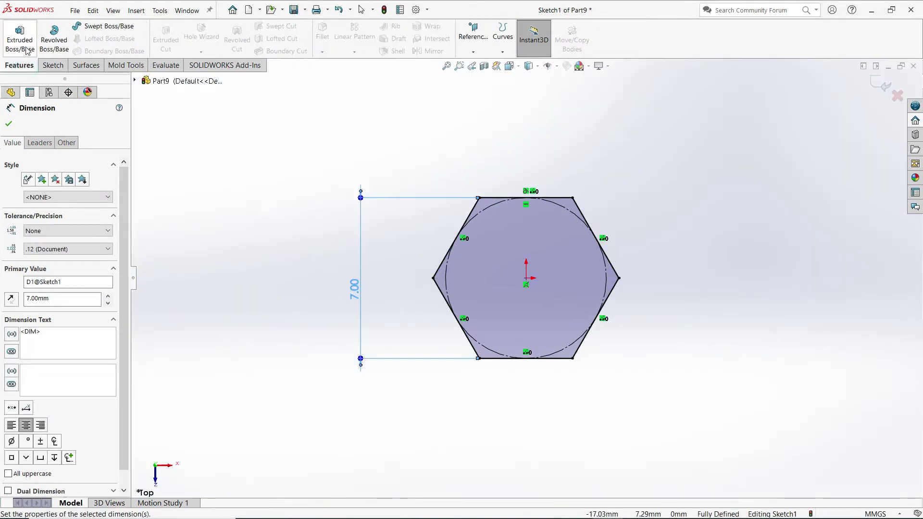
# - Extrude the hexagon 3 mm with a Mid Plane end condition
pyautogui.click(20, 46)
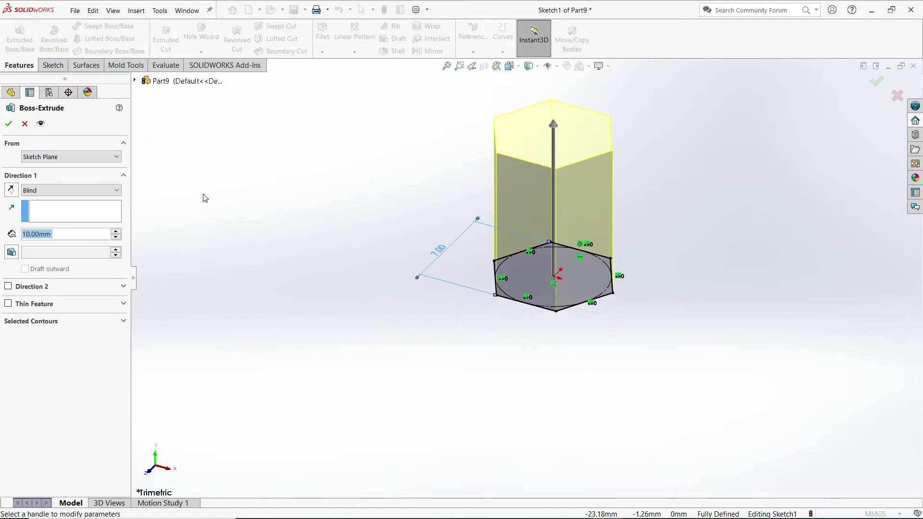
pyautogui.click(68, 190)
pyautogui.click(53, 243)
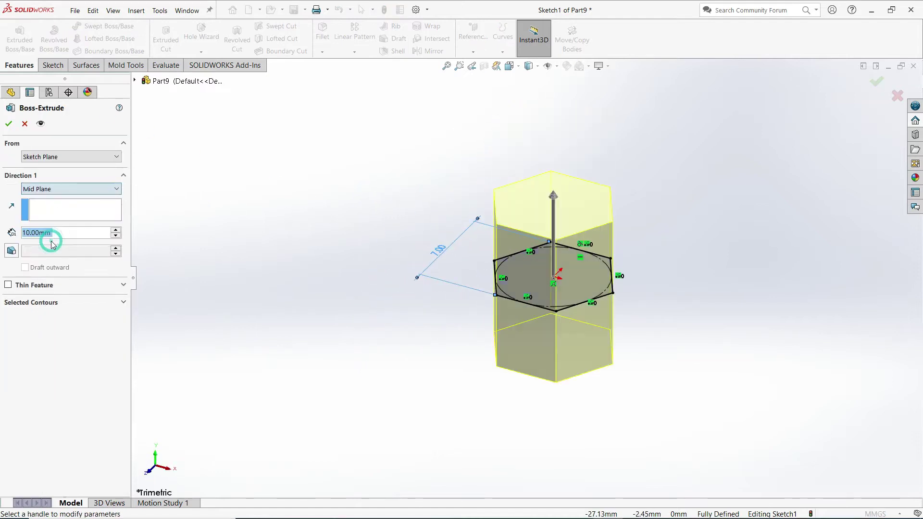
pyautogui.write('3')
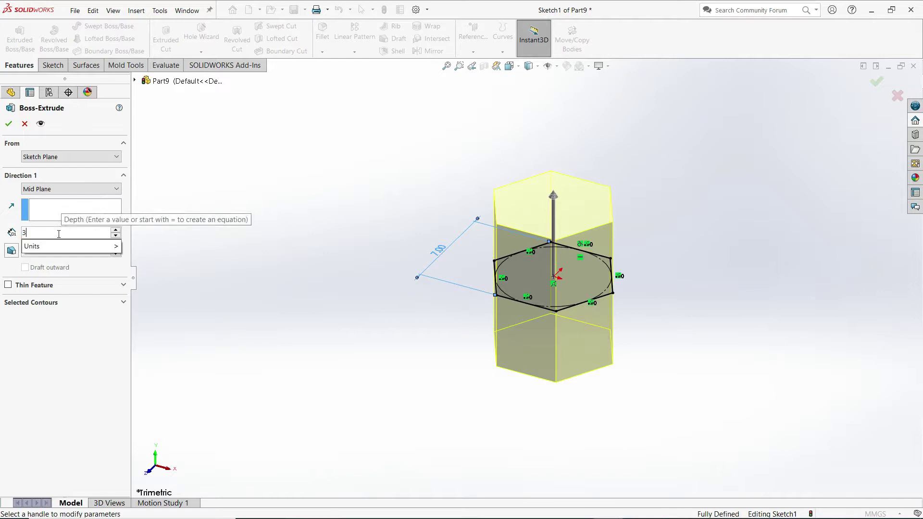
pyautogui.press('Return')
pyautogui.click(9, 124)
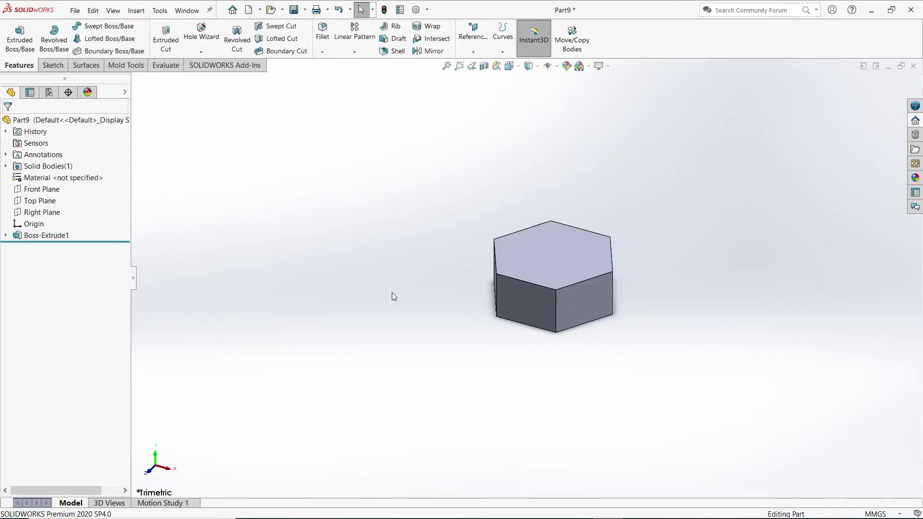
# - Sketch on the prism's top face, viewed Normal To, with a circle centred on the origin
pyautogui.click(541, 253)
pyautogui.click(583, 223)
pyautogui.press('space')
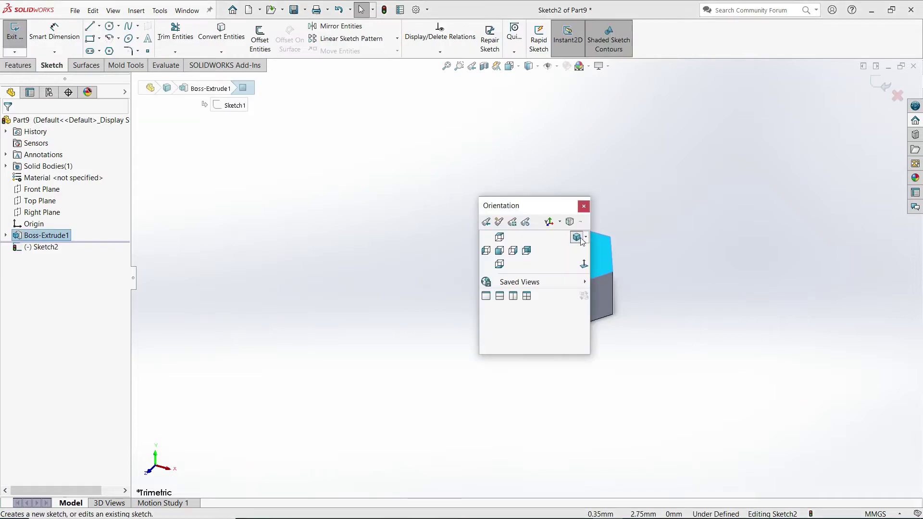
pyautogui.click(587, 266)
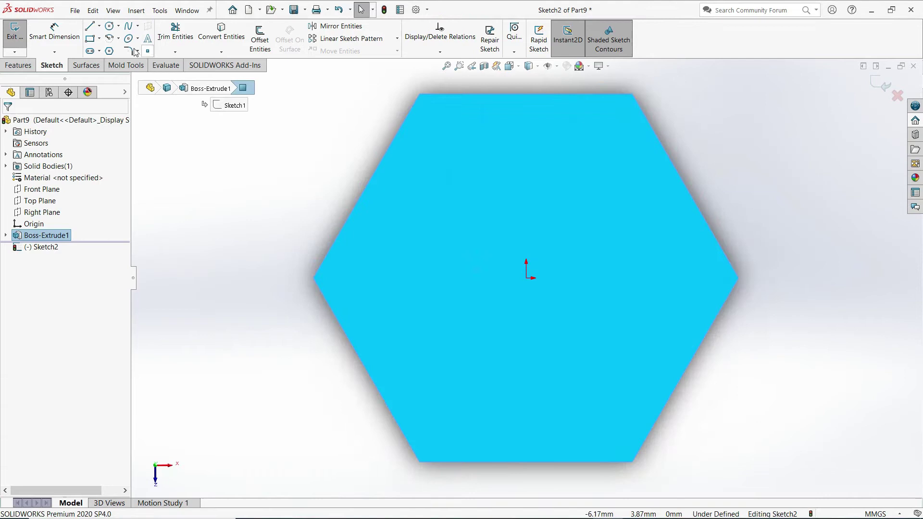
pyautogui.click(110, 26)
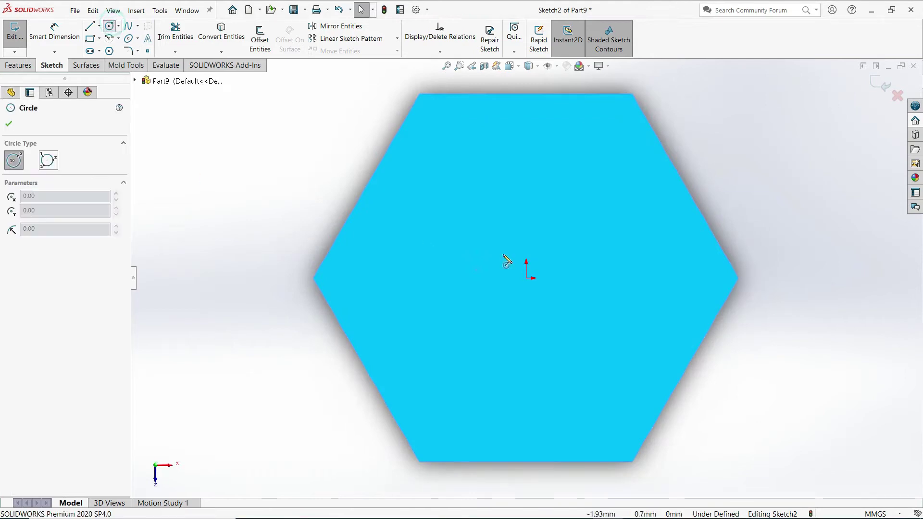
pyautogui.click(526, 278)
pyautogui.click(628, 198)
pyautogui.rightClick(725, 135)
pyautogui.click(742, 137)
# - Make the circle tangent to the hexagon's top edge
pyautogui.click(460, 52)
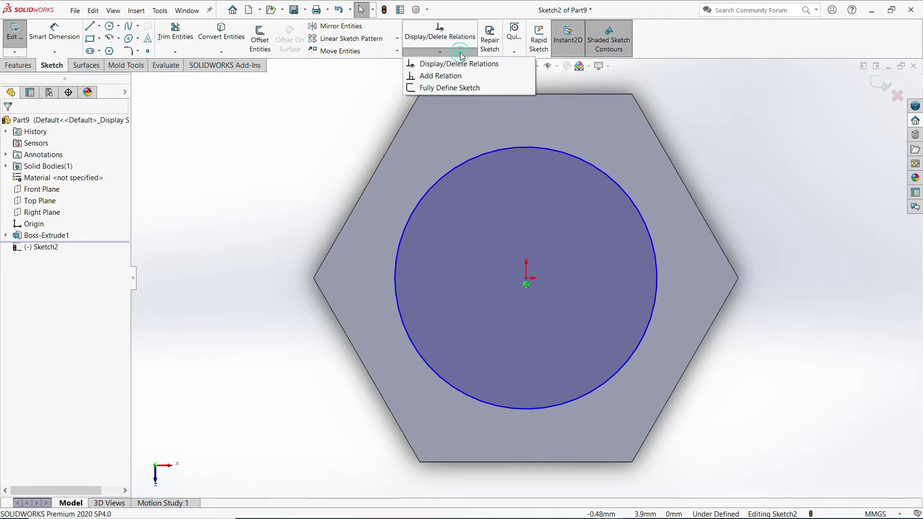
pyautogui.click(440, 76)
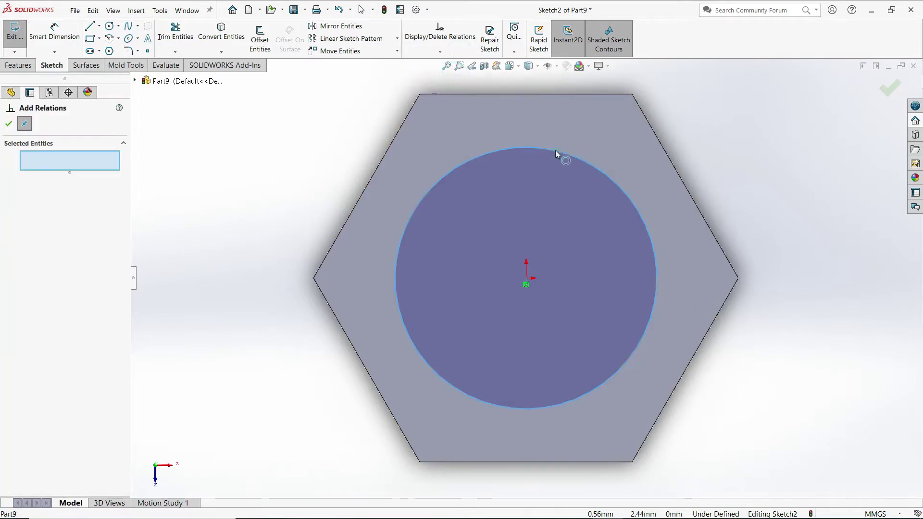
pyautogui.click(555, 150)
pyautogui.click(527, 95)
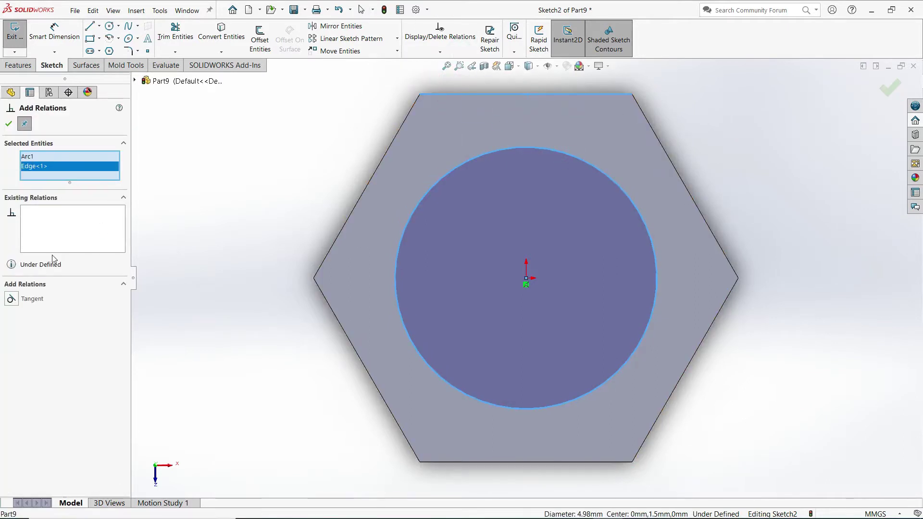
pyautogui.click(8, 301)
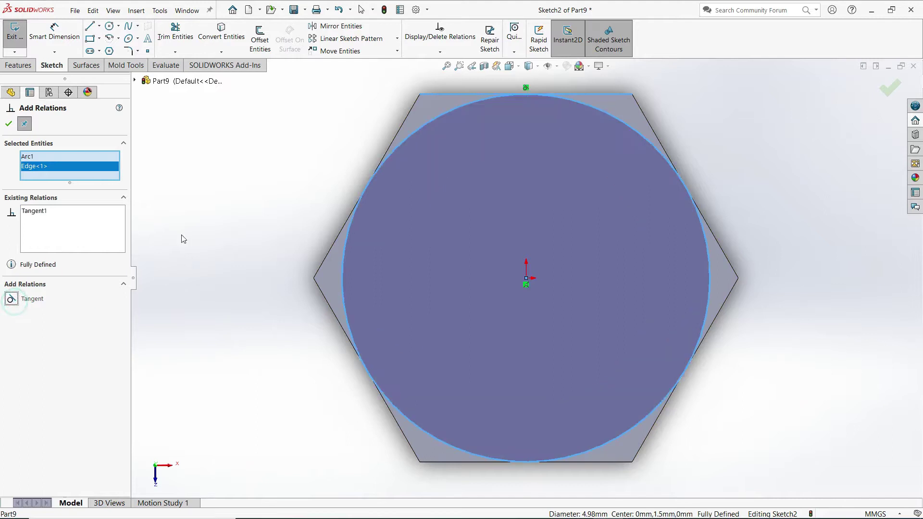
pyautogui.click(11, 126)
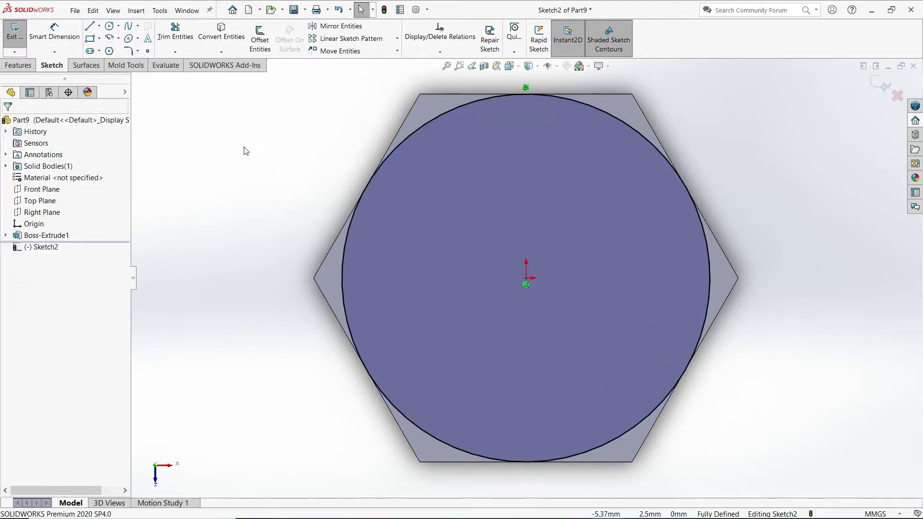
# - Start an Extruded Cut from the circle with Flip side to cut and a 60° draft
pyautogui.click(27, 67)
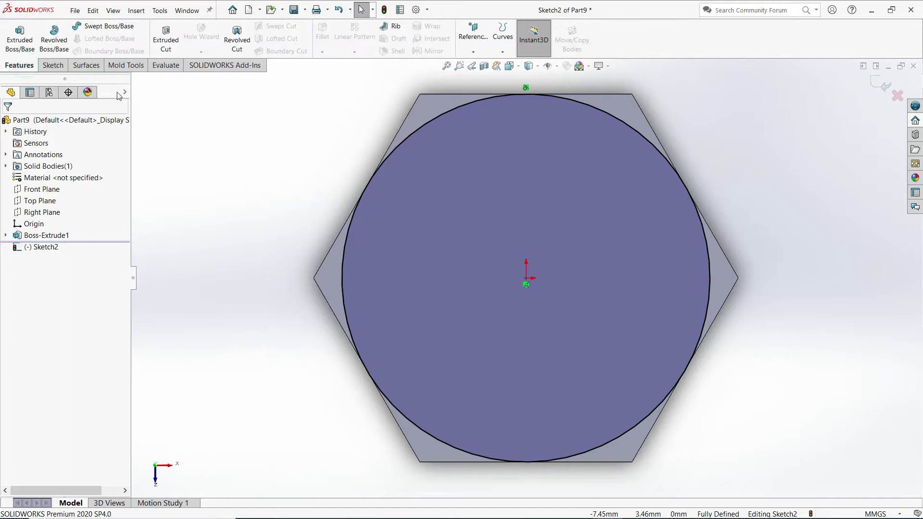
pyautogui.click(165, 50)
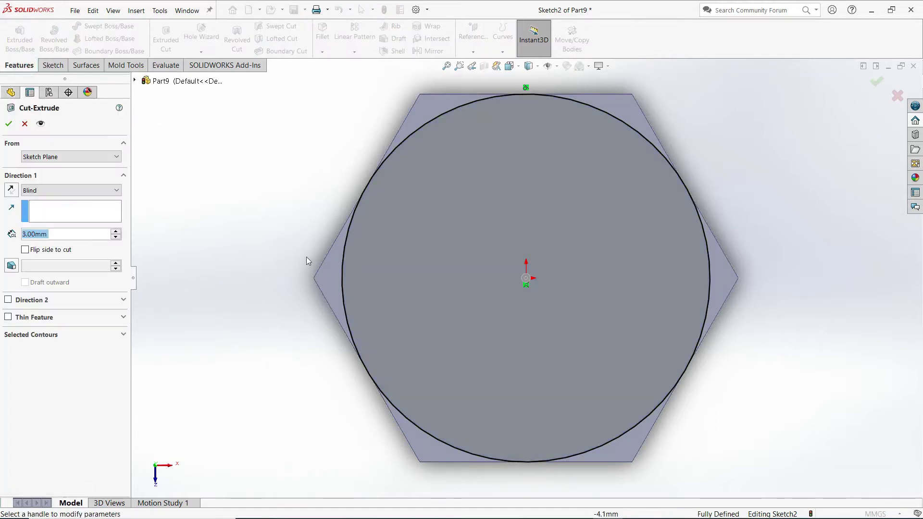
pyautogui.moveTo(282, 262); pyautogui.dragTo(269, 140, button='middle')
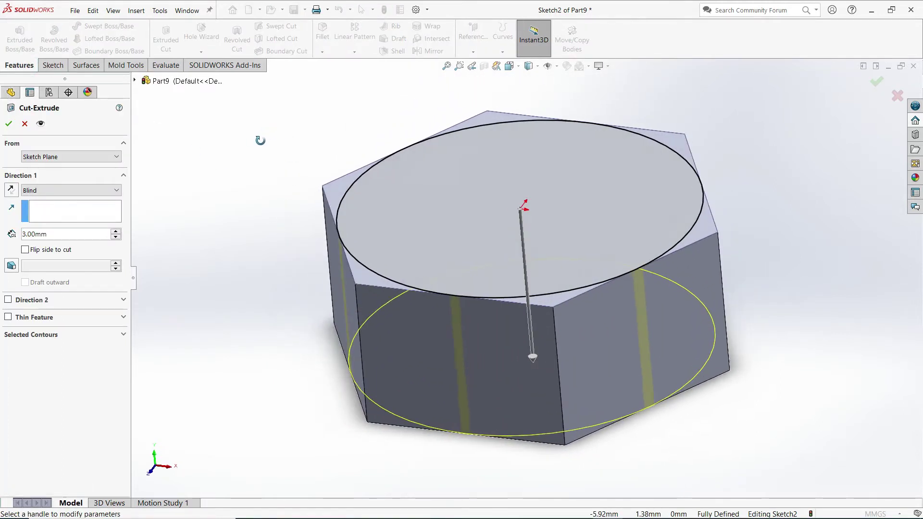
pyautogui.click(26, 250)
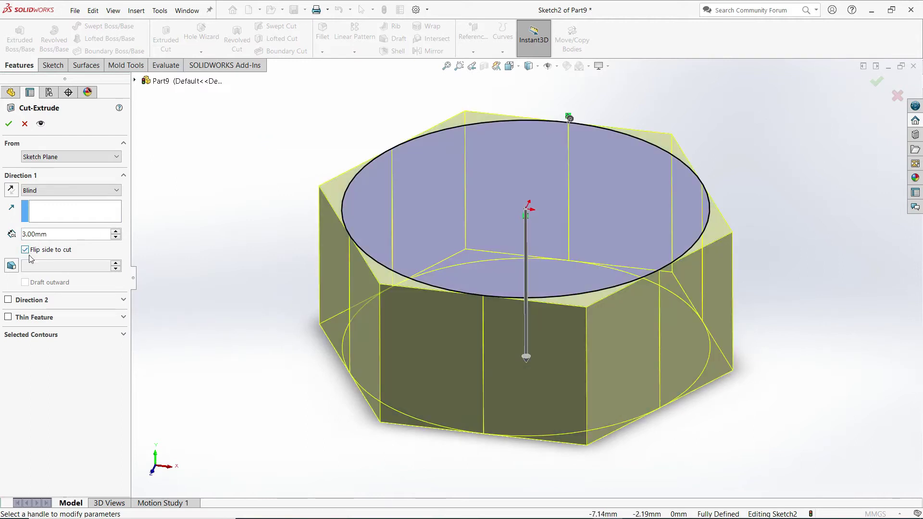
pyautogui.click(11, 266)
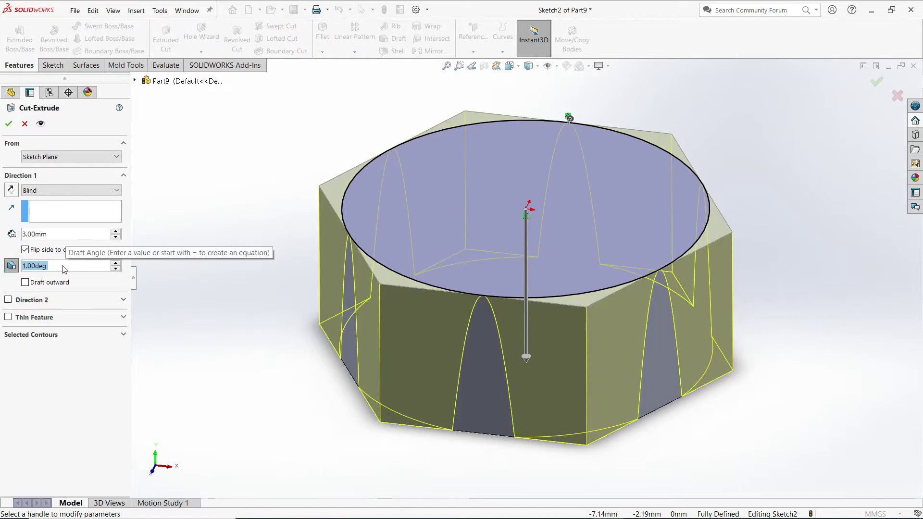
pyautogui.write('60')
pyautogui.press('Return')
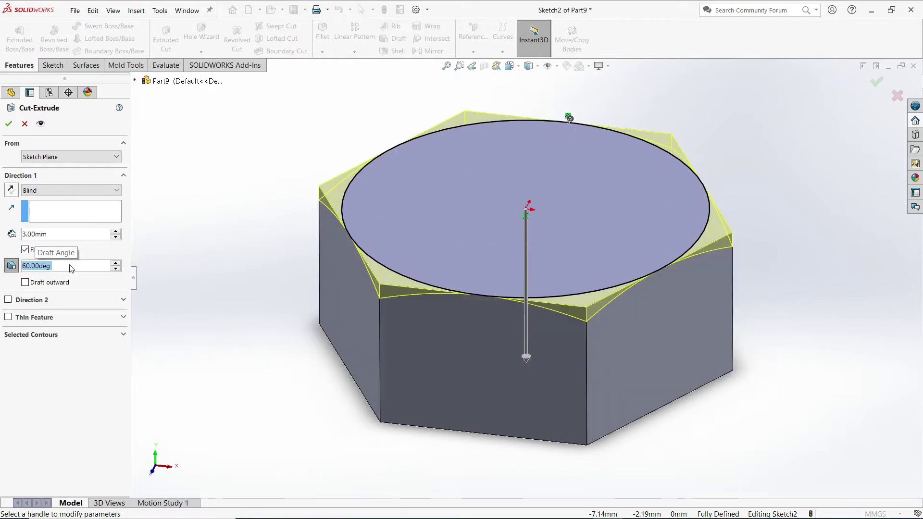
# - Set the cut to Through All and accept it, chamfering the hexagon's top corners
pyautogui.moveTo(207, 240)
pyautogui.mouseDown(button='middle')
pyautogui.moveTo(223, 189)
pyautogui.moveTo(208, 229)
pyautogui.mouseUp(button='middle')
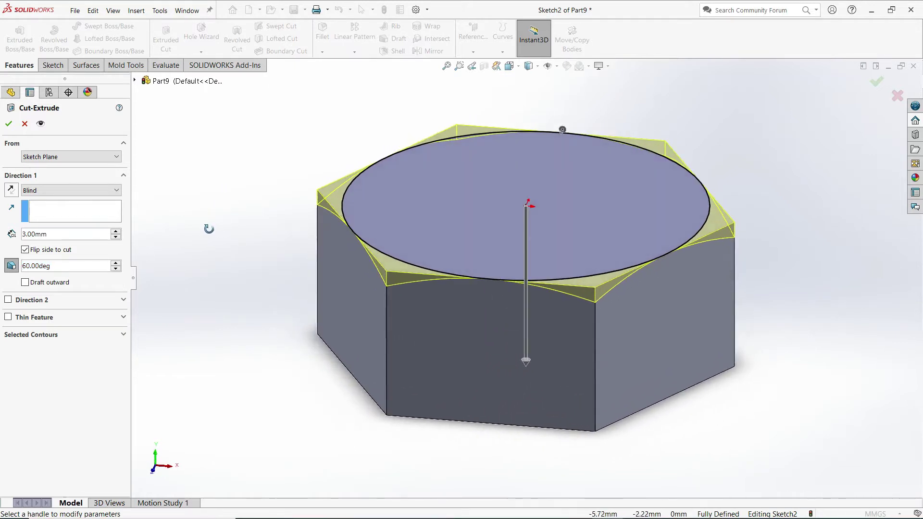
pyautogui.click(92, 190)
pyautogui.click(48, 205)
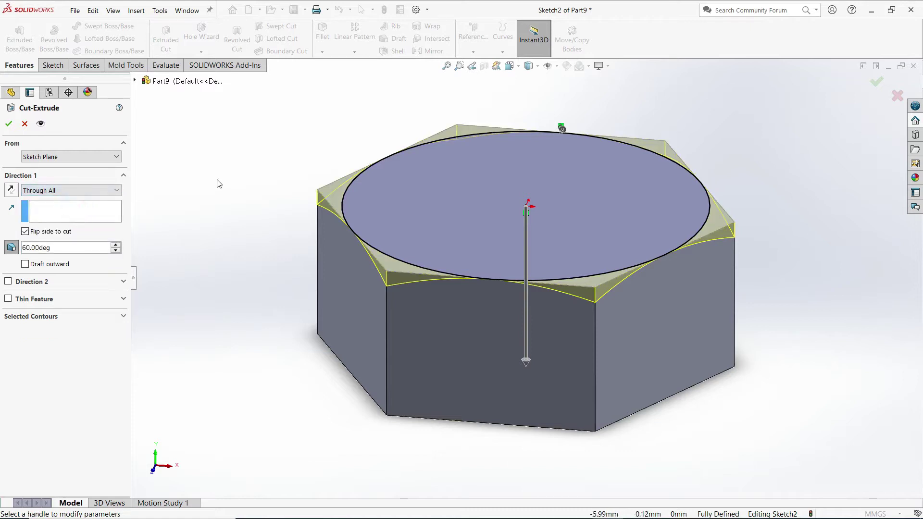
pyautogui.click(10, 126)
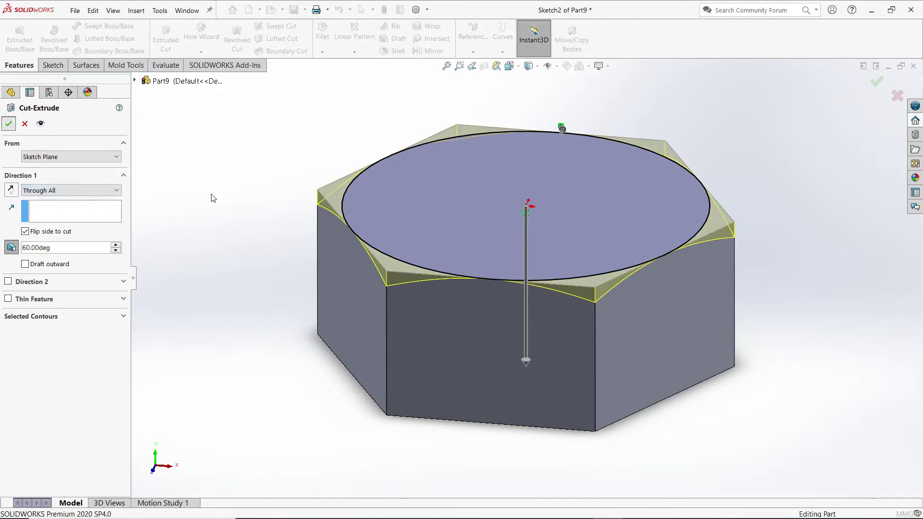
pyautogui.moveTo(264, 208)
pyautogui.mouseDown(button='middle')
pyautogui.moveTo(328, 187)
pyautogui.moveTo(259, 192)
pyautogui.moveTo(257, 202)
pyautogui.mouseUp(button='middle')
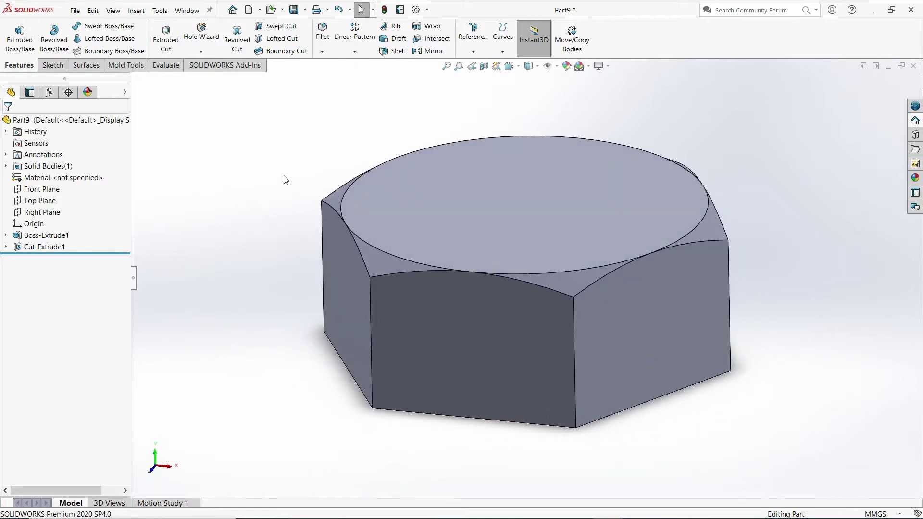
# - Mirror Cut-Extrude1 about the Top Plane to create Mirror1
pyautogui.click(423, 52)
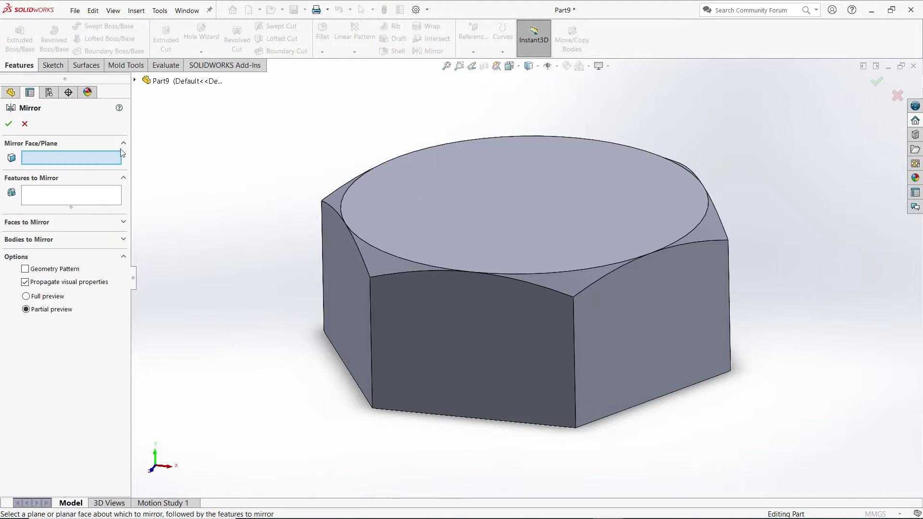
pyautogui.click(135, 81)
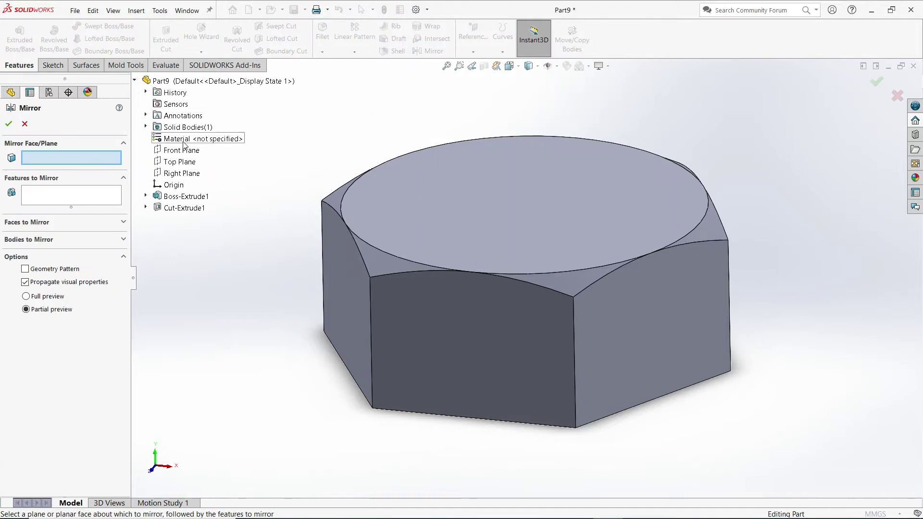
pyautogui.click(187, 163)
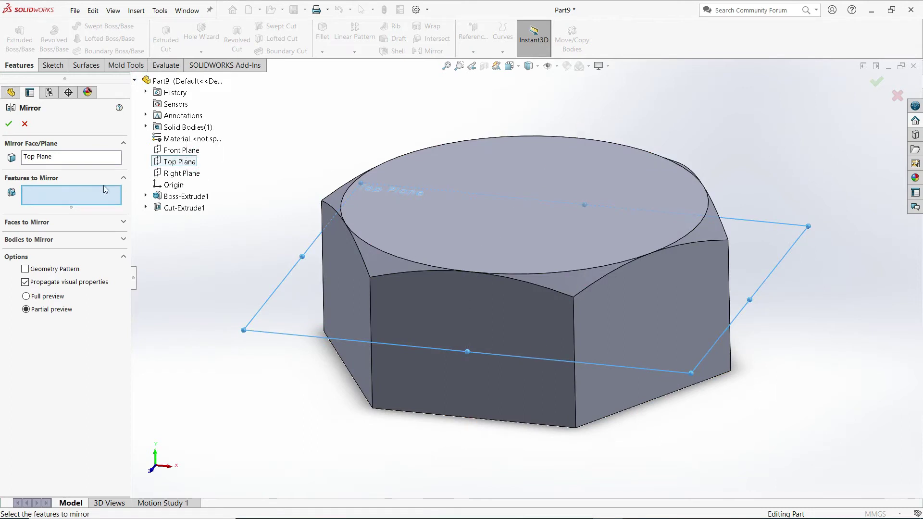
pyautogui.click(179, 209)
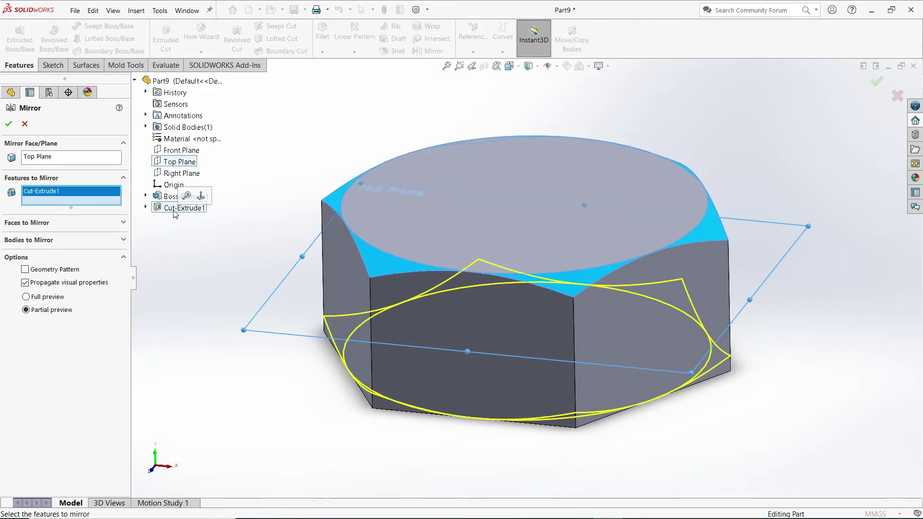
pyautogui.click(9, 125)
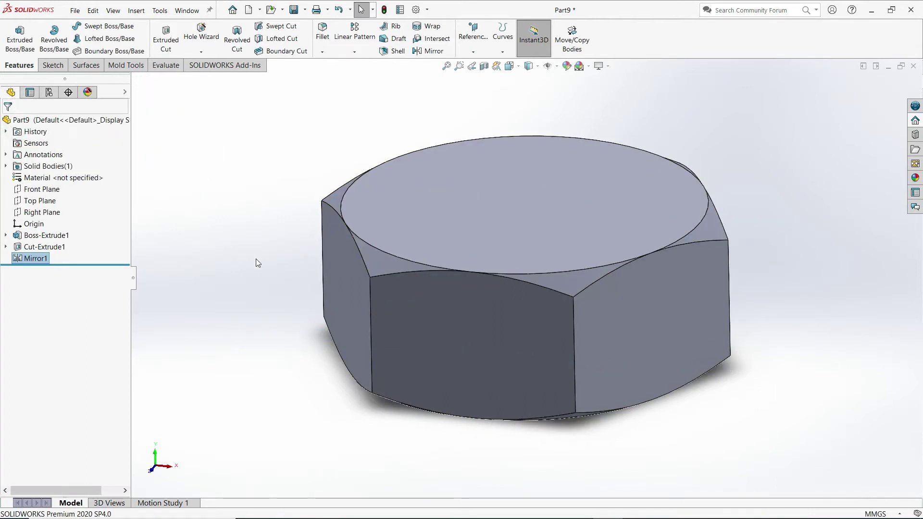
pyautogui.moveTo(256, 259); pyautogui.dragTo(415, 269, button='middle')
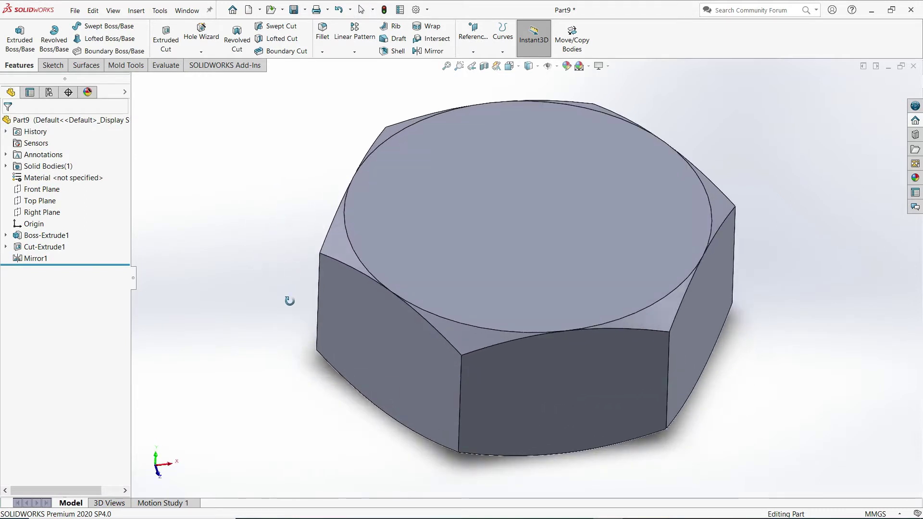
# - Start a sketch on the nut's top face, view it Normal To, and draw an origin-centred circle
pyautogui.click(556, 262)
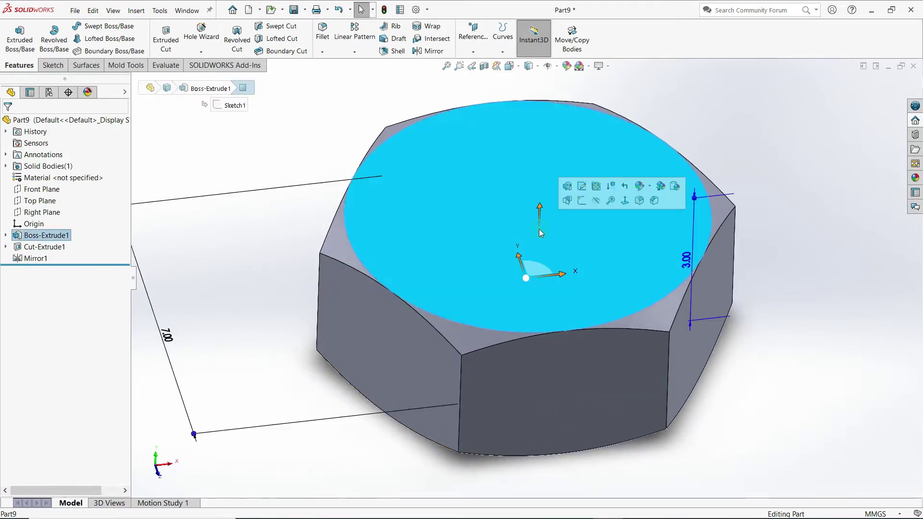
pyautogui.click(579, 200)
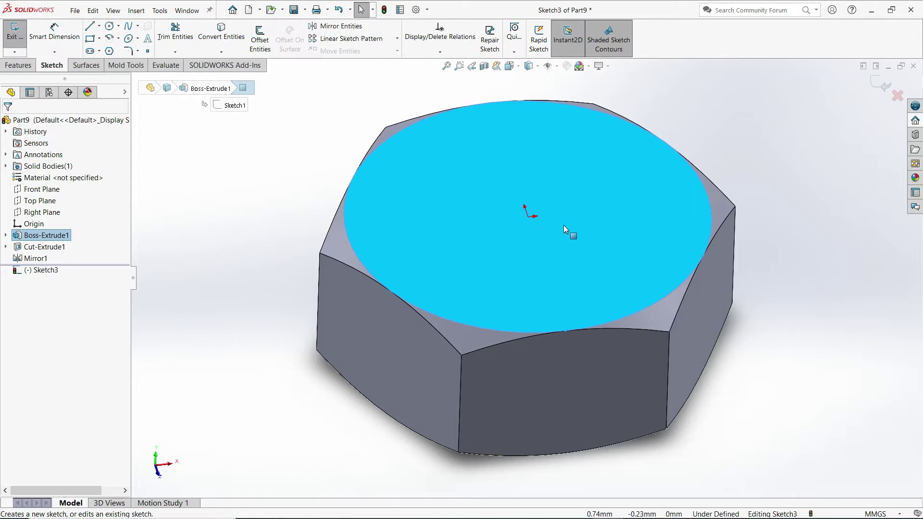
pyautogui.press('space')
pyautogui.click(601, 320)
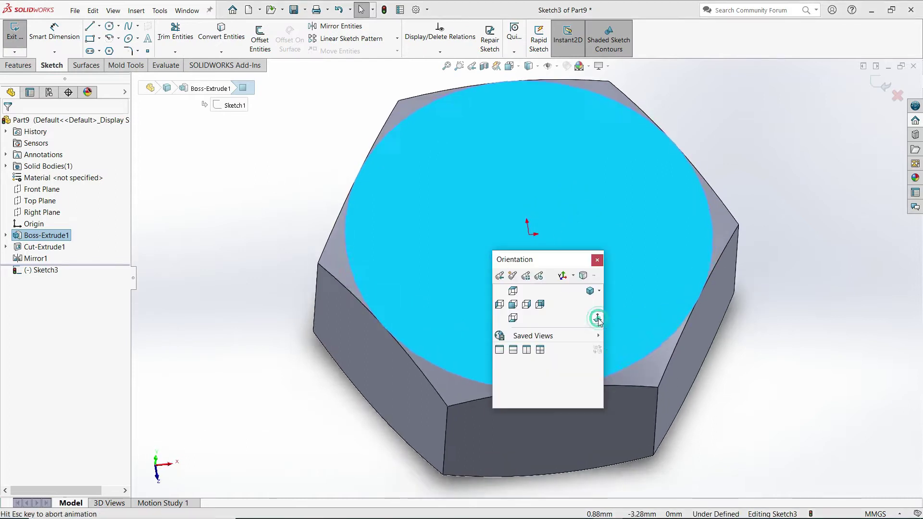
pyautogui.click(110, 26)
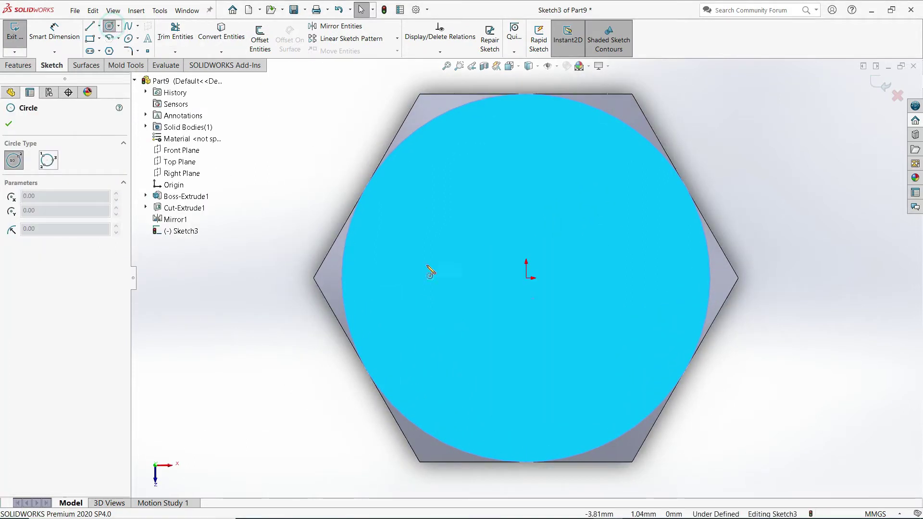
pyautogui.click(527, 284)
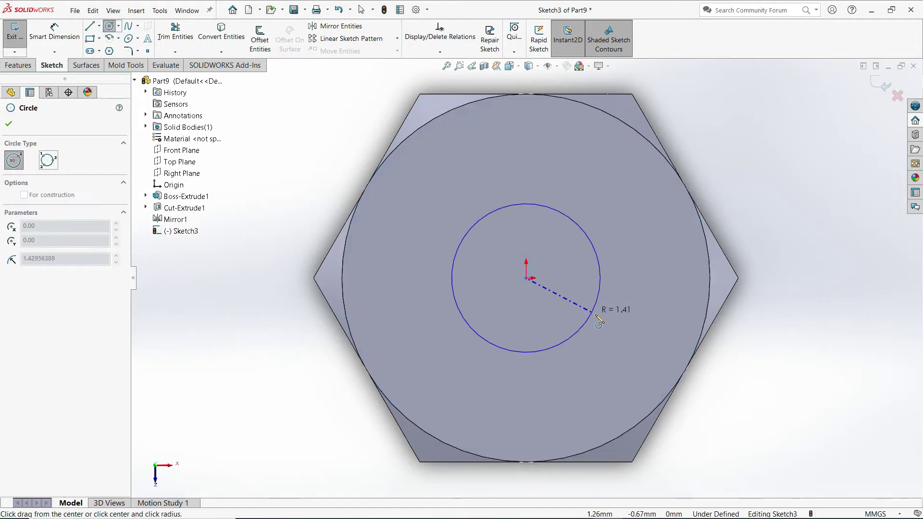
pyautogui.click(608, 325)
# - Dimension the circle to 4 mm diameter and start an Extruded Cut from it
pyautogui.moveTo(609, 325); pyautogui.dragTo(635, 267, button='right')
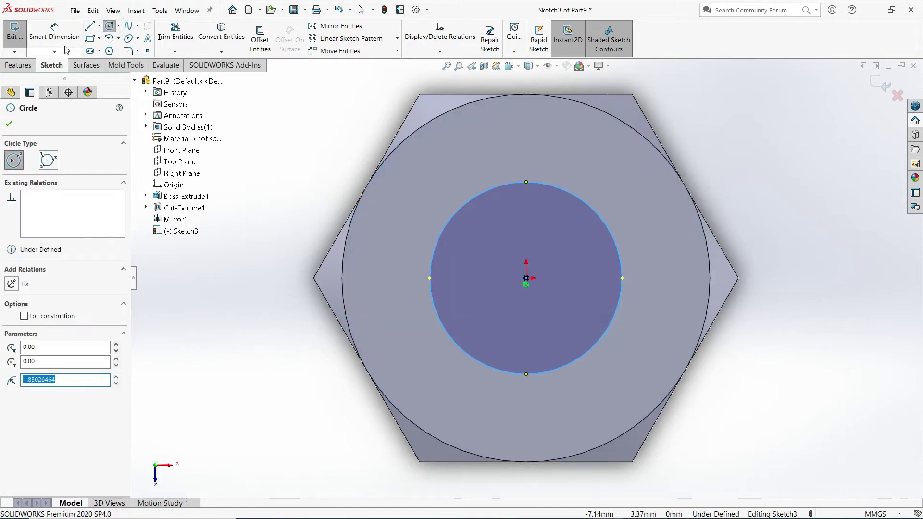
pyautogui.click(620, 250)
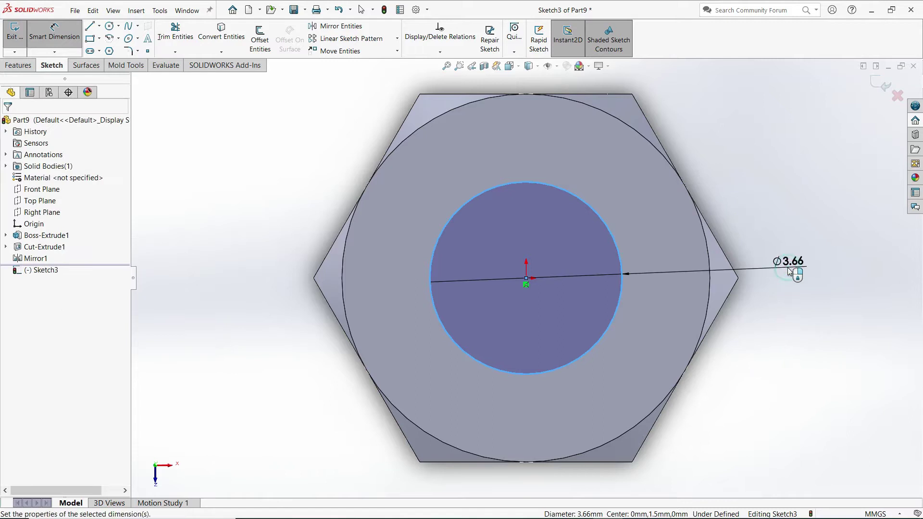
pyautogui.click(789, 271)
pyautogui.write('4')
pyautogui.click(746, 252)
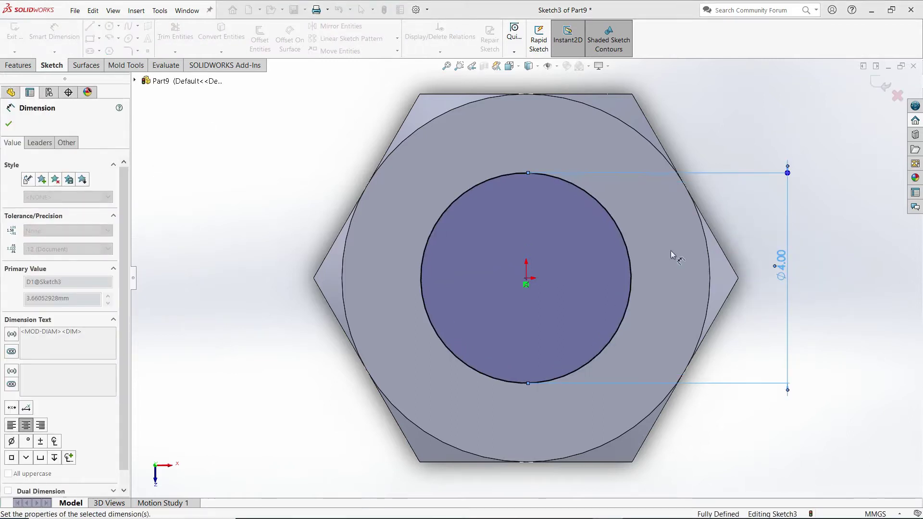
pyautogui.click(18, 65)
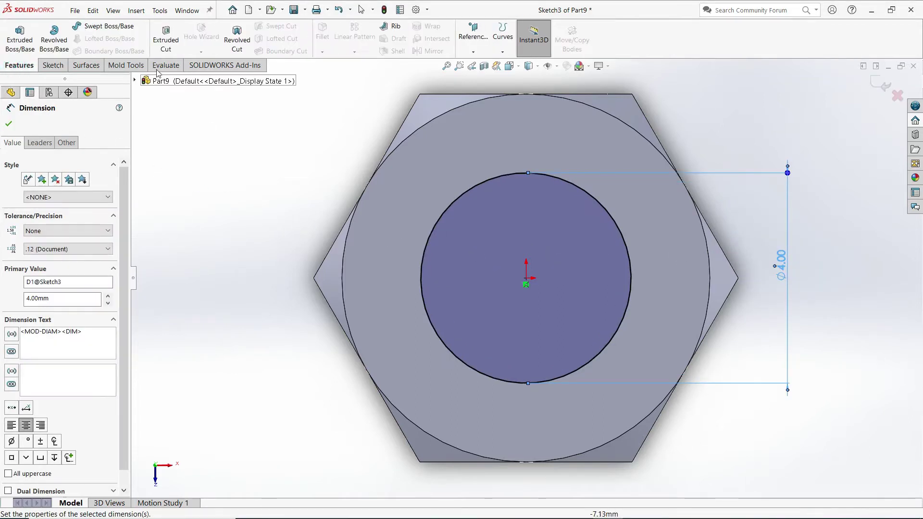
pyautogui.click(165, 38)
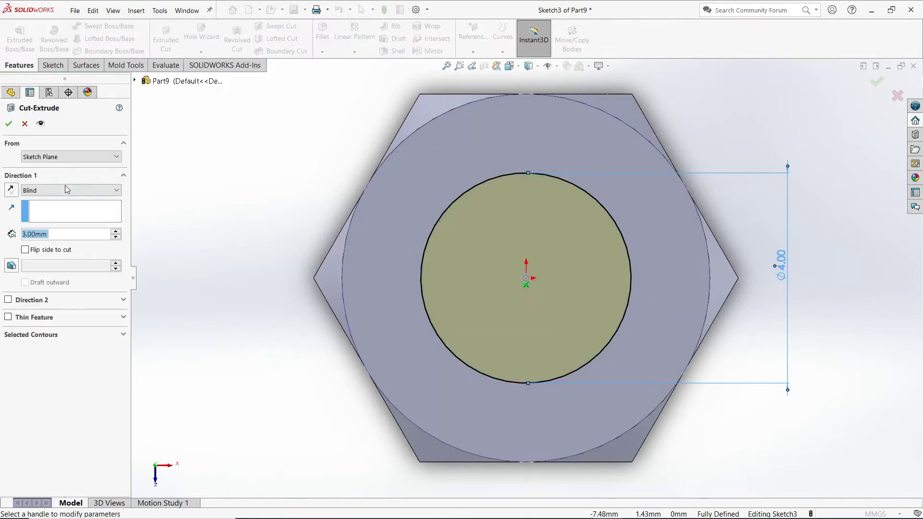
# - Cut the 4 mm circle Through All to make the hole, then view the nut in Isometric
pyautogui.click(66, 189)
pyautogui.click(44, 199)
pyautogui.click(9, 124)
pyautogui.moveTo(299, 231)
pyautogui.mouseDown(button='middle')
pyautogui.moveTo(277, 122)
pyautogui.moveTo(376, 188)
pyautogui.mouseUp(button='middle')
pyautogui.press('space')
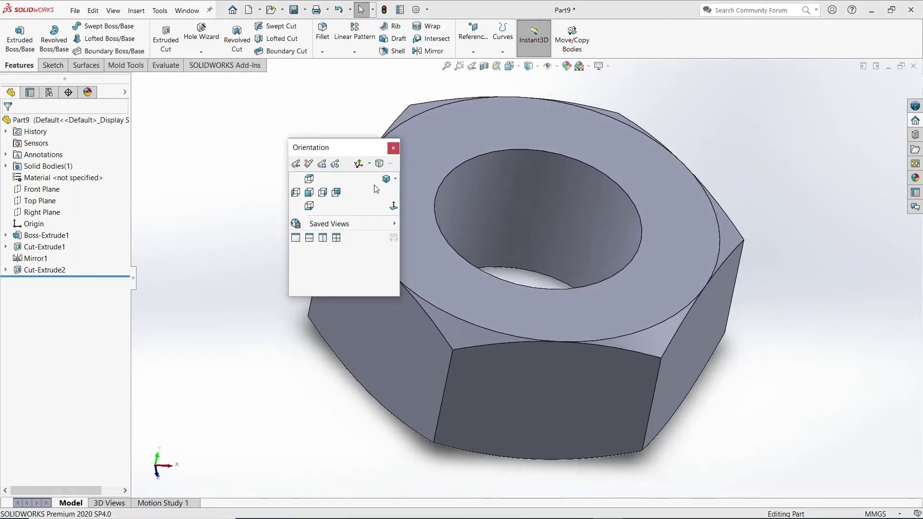
pyautogui.click(384, 182)
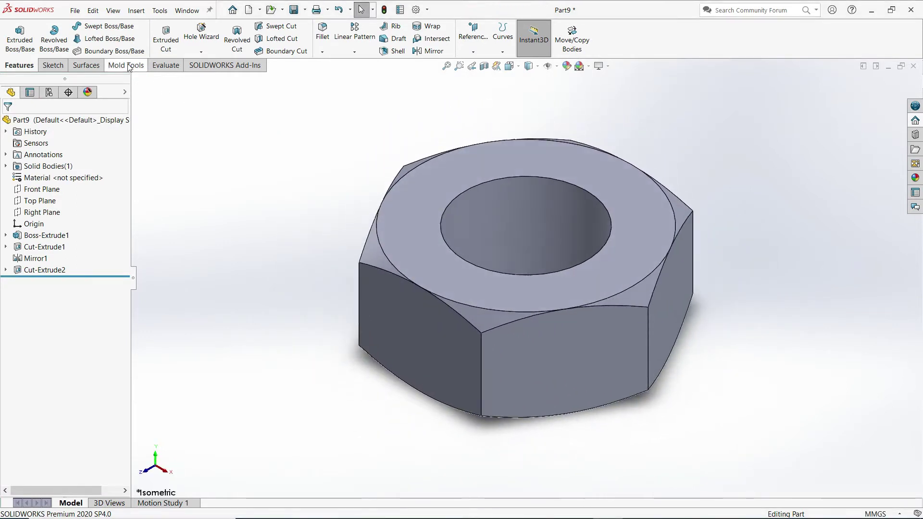
pyautogui.click(136, 10)
pyautogui.moveTo(160, 406)
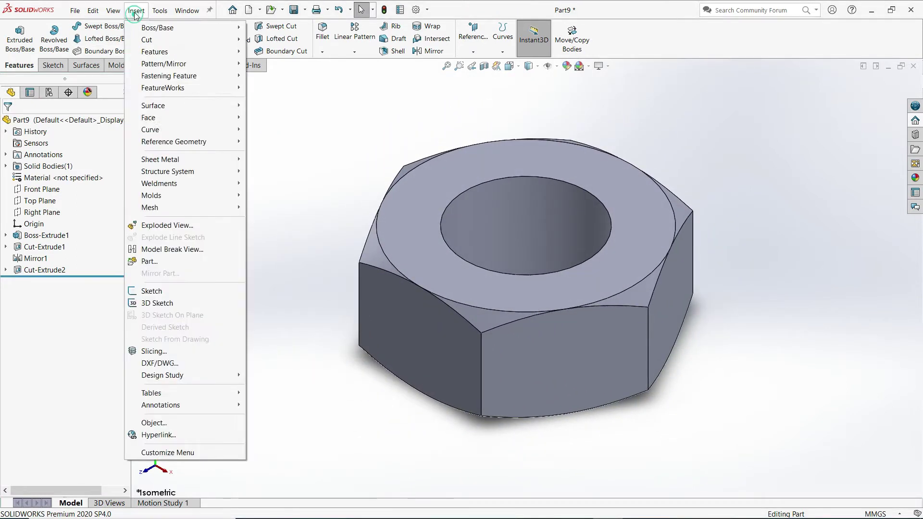
# - Add a cosmetic thread to the hole's edge
pyautogui.click(172, 403)
pyautogui.click(288, 357)
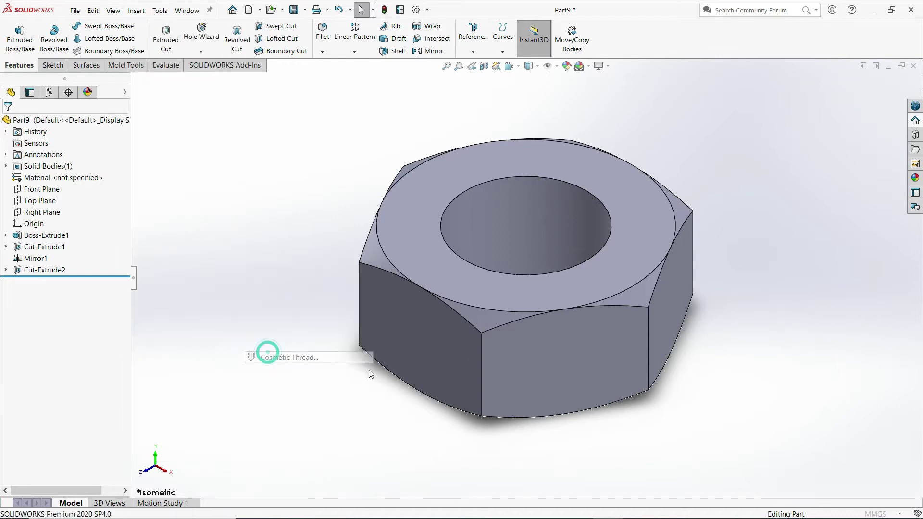
pyautogui.click(575, 267)
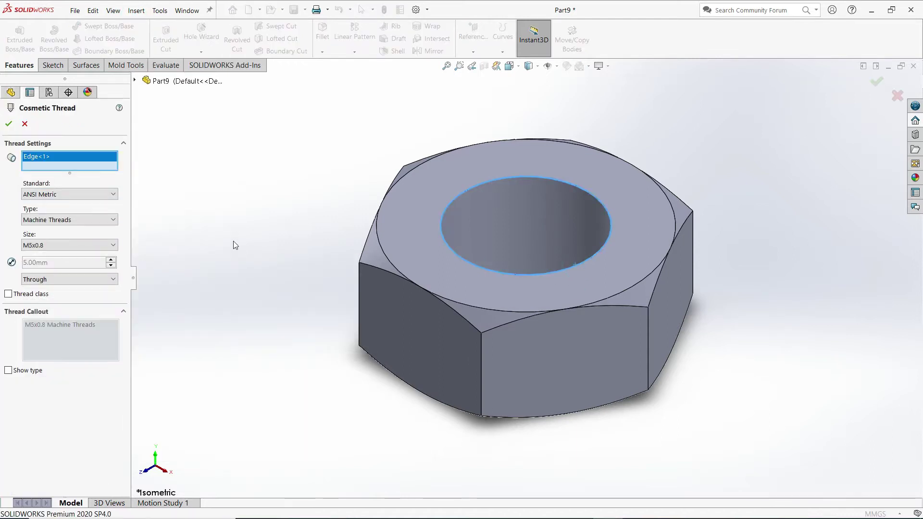
pyautogui.click(8, 124)
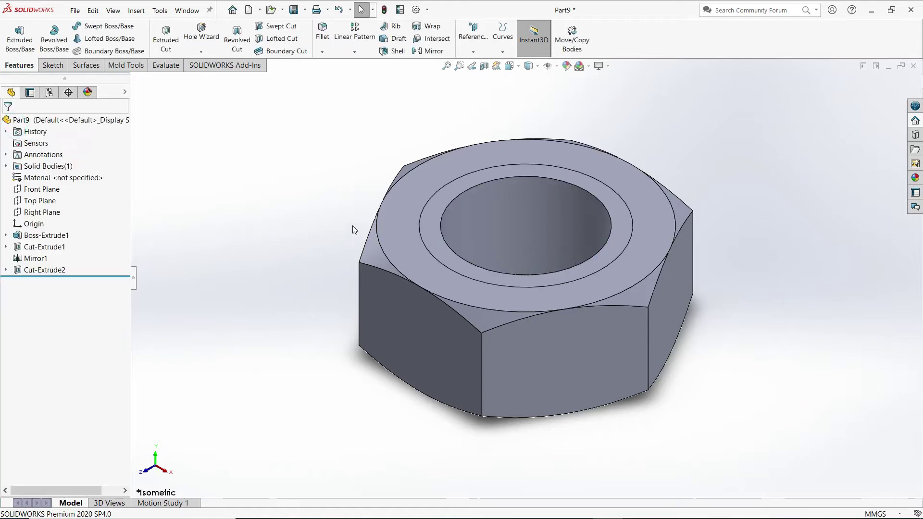
# - Enable shaded cosmetic threads in Document Properties > Detailing
pyautogui.click(414, 11)
pyautogui.click(315, 92)
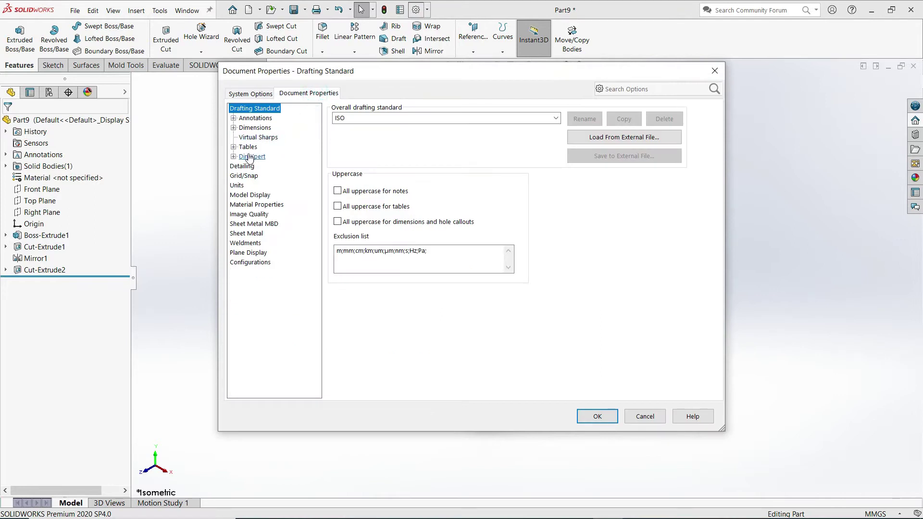
pyautogui.click(243, 167)
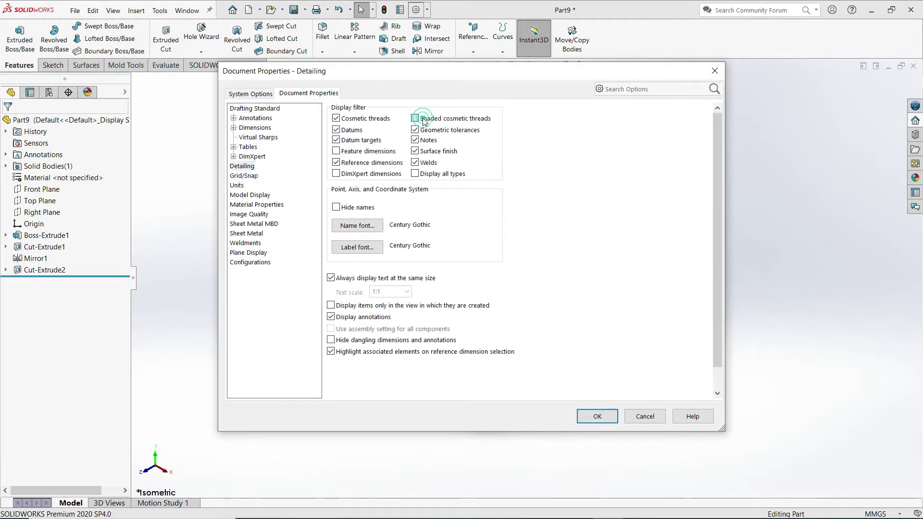
pyautogui.click(597, 417)
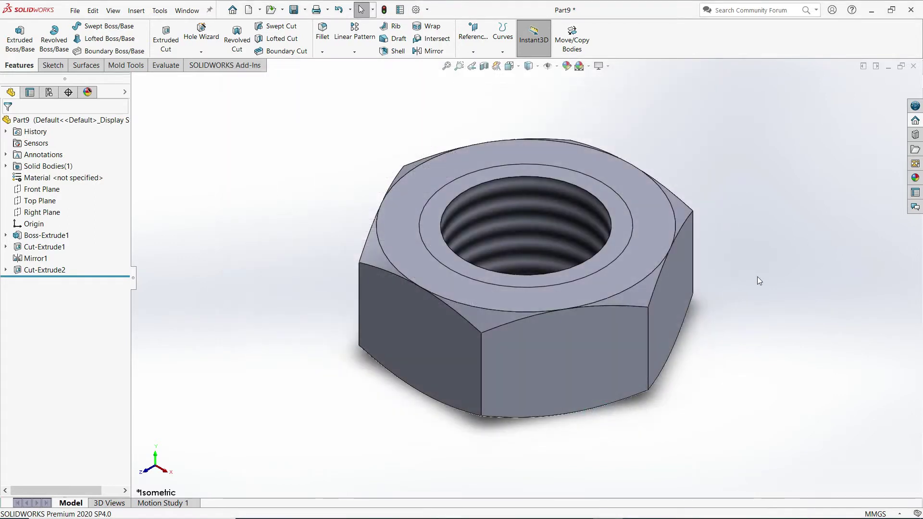
# - Apply the polished steel appearance to the whole part
pyautogui.click(914, 178)
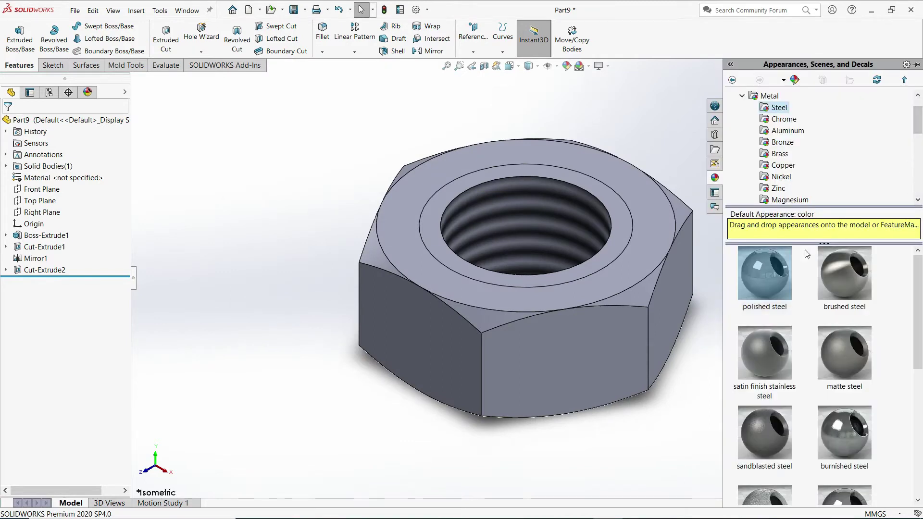
pyautogui.moveTo(769, 269); pyautogui.dragTo(632, 276)
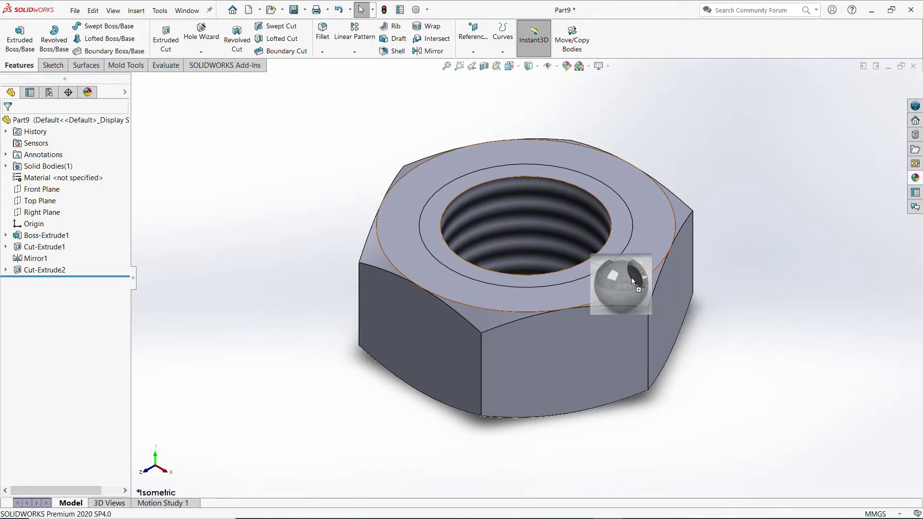
pyautogui.click(649, 271)
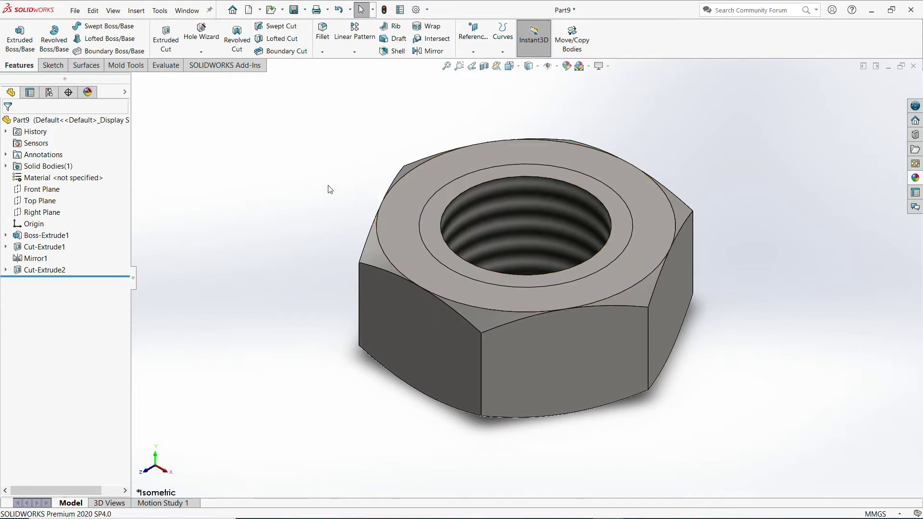
# - Save the part with Save As under the file name 'Nut'
pyautogui.click(75, 11)
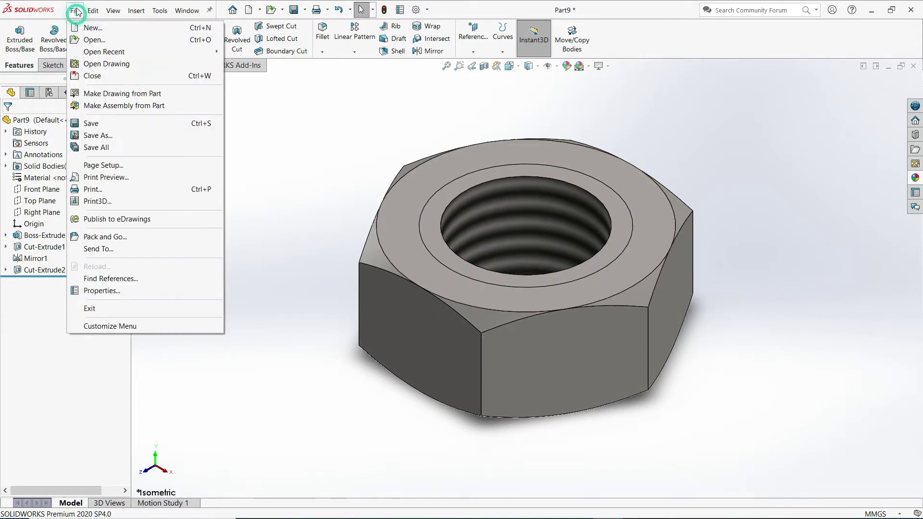
pyautogui.click(110, 137)
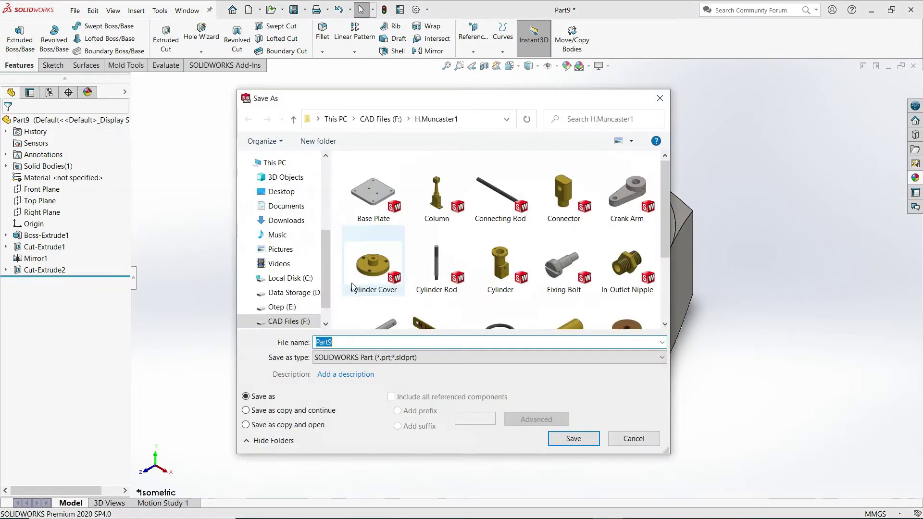
pyautogui.write('Nut')
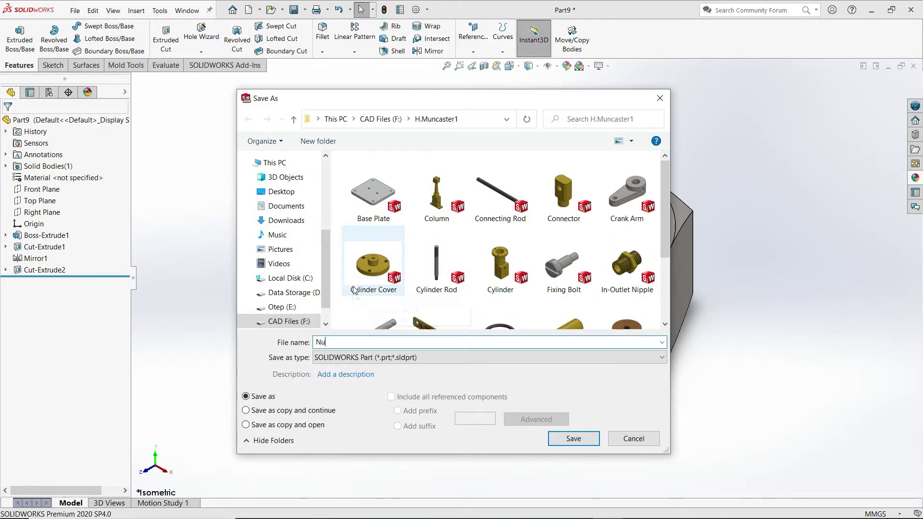
pyautogui.click(573, 438)
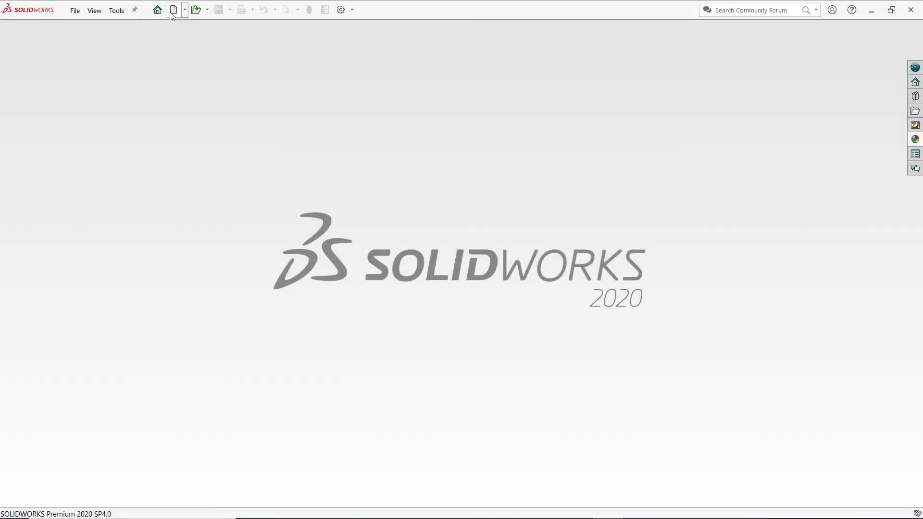
# - Create a new part and start a sketch on the Right Plane
pyautogui.click(173, 11)
pyautogui.click(353, 190)
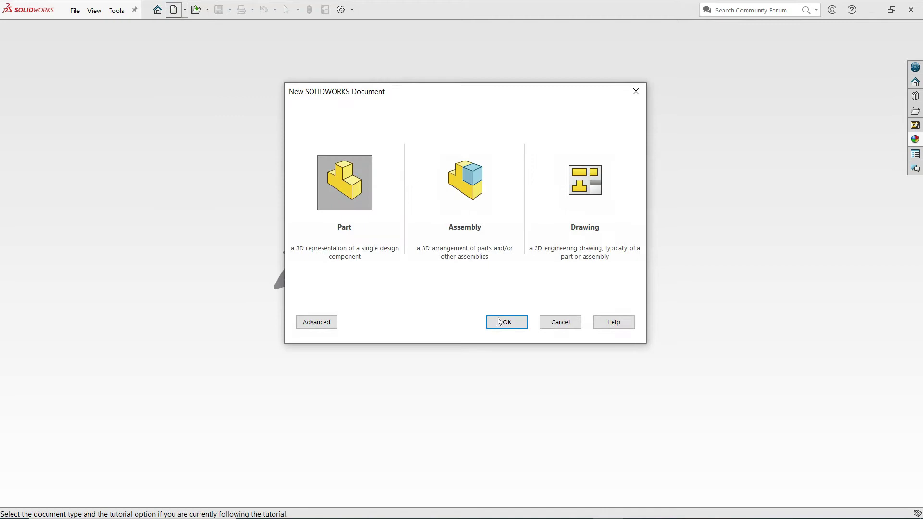
pyautogui.click(511, 323)
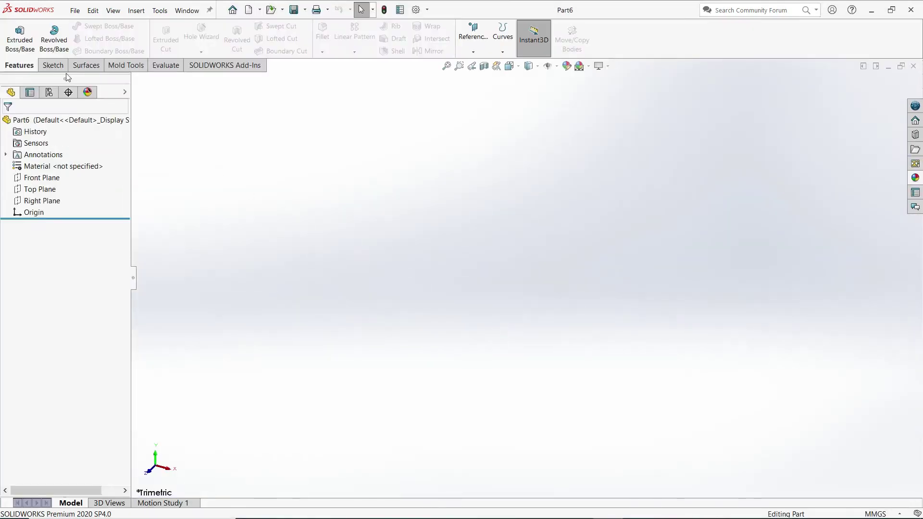
pyautogui.click(53, 66)
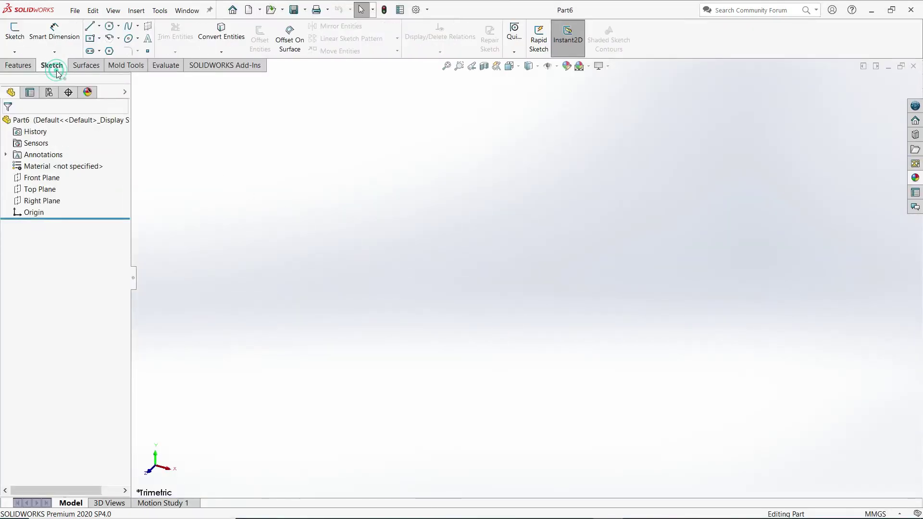
pyautogui.click(20, 40)
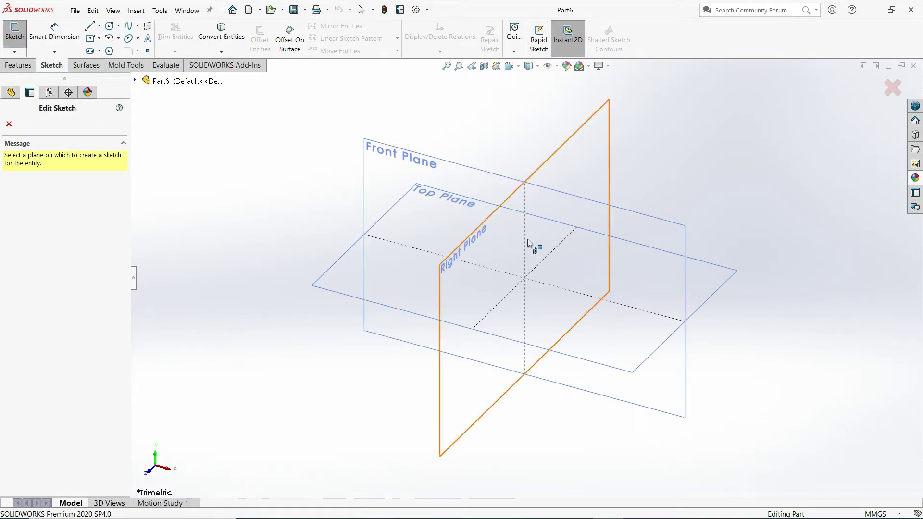
pyautogui.click(556, 164)
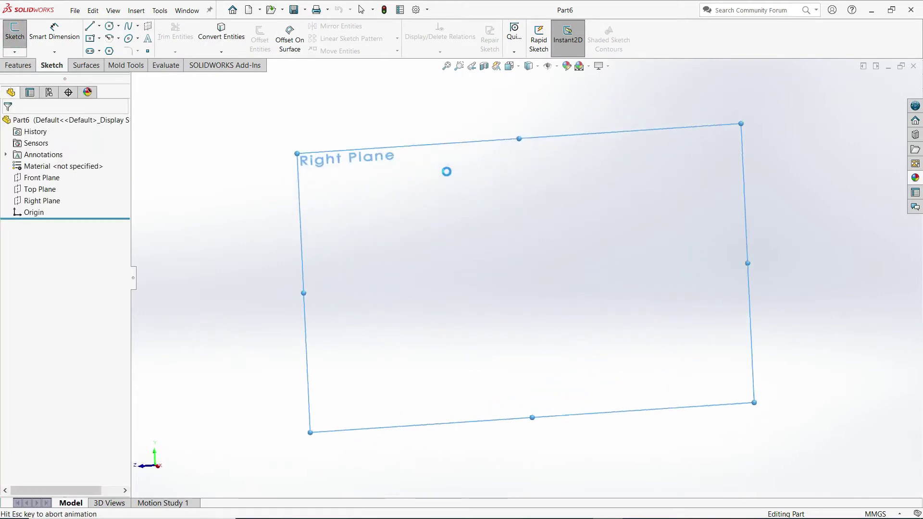
# - Draw a horizontal centerline from the origin to the right
pyautogui.click(99, 27)
pyautogui.click(106, 38)
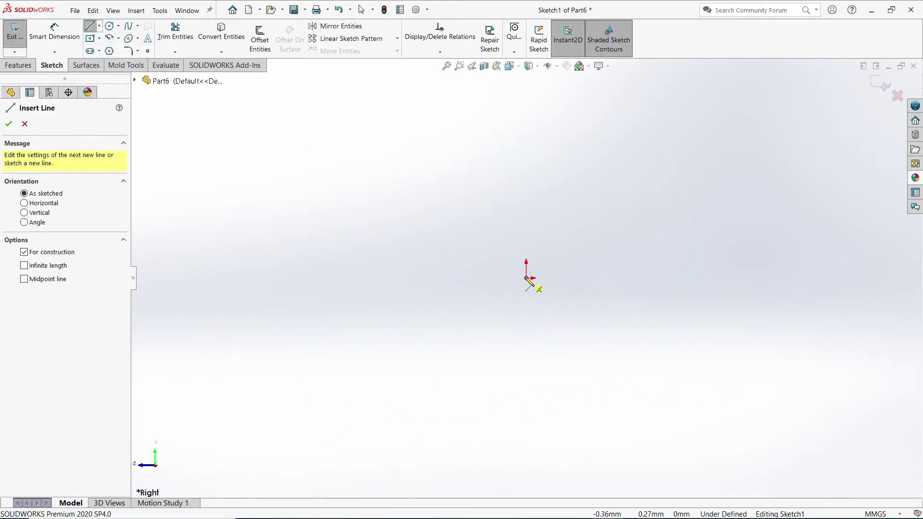
pyautogui.click(526, 278)
pyautogui.click(810, 278)
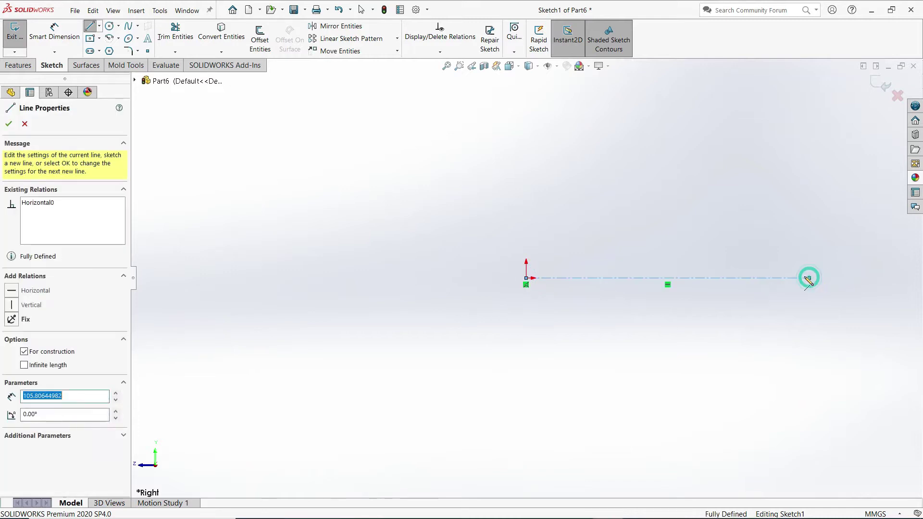
pyautogui.rightClick(352, 154)
pyautogui.click(366, 160)
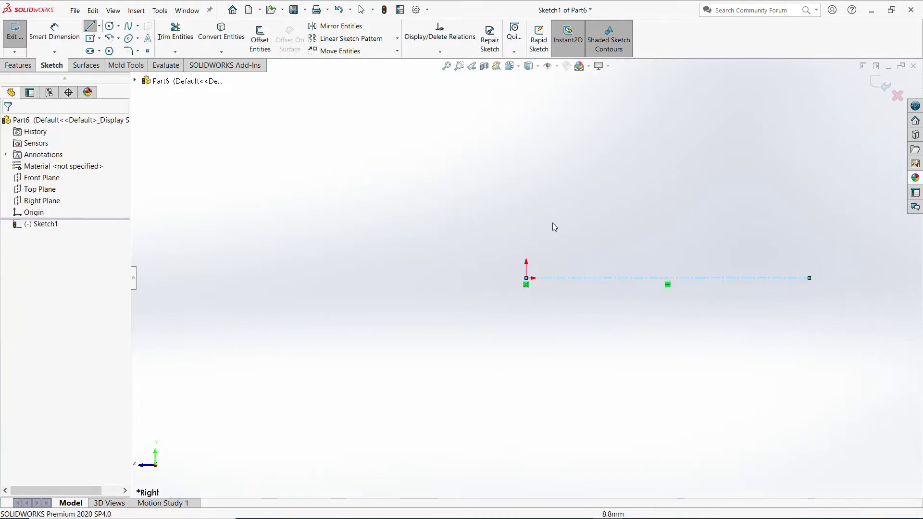
# - Draw a closed stepped head-and-shank line profile above the centerline, starting at the origin
pyautogui.press('l')
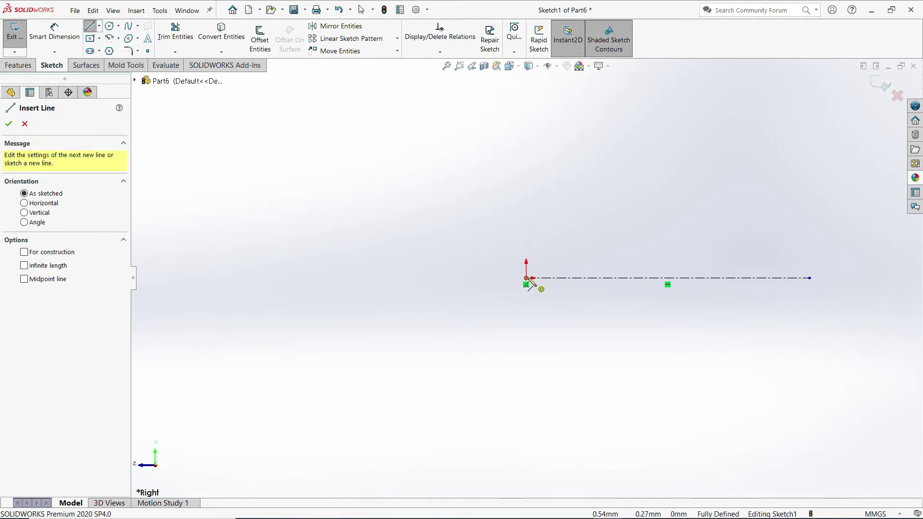
pyautogui.click(526, 278)
pyautogui.click(526, 196)
pyautogui.click(572, 196)
pyautogui.click(572, 231)
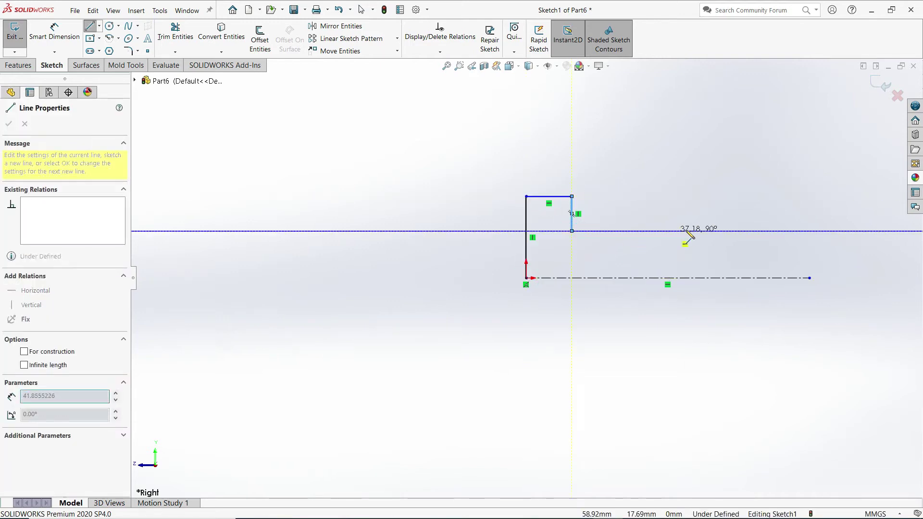
pyautogui.click(695, 230)
pyautogui.click(695, 278)
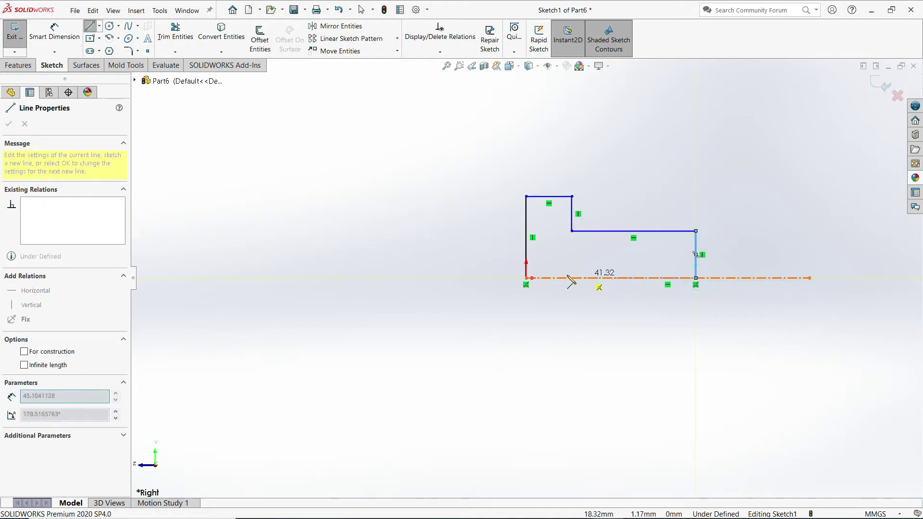
pyautogui.click(526, 278)
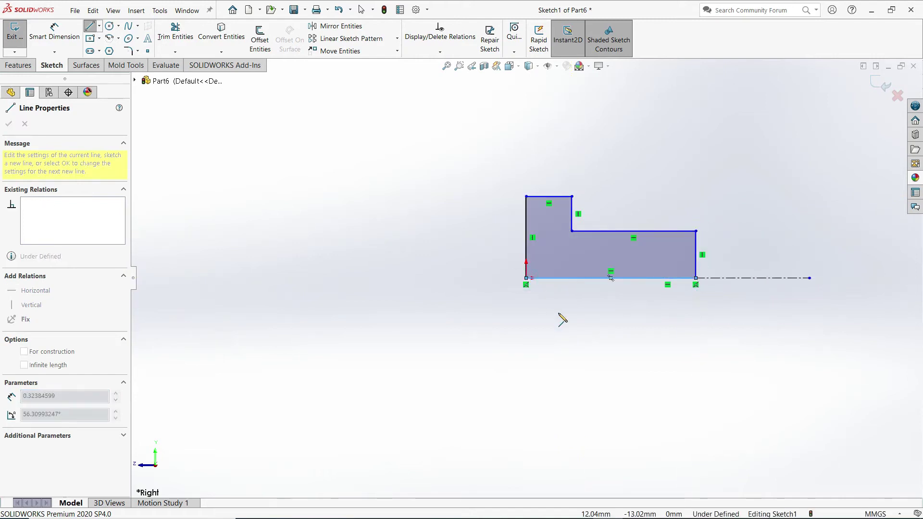
pyautogui.click(55, 32)
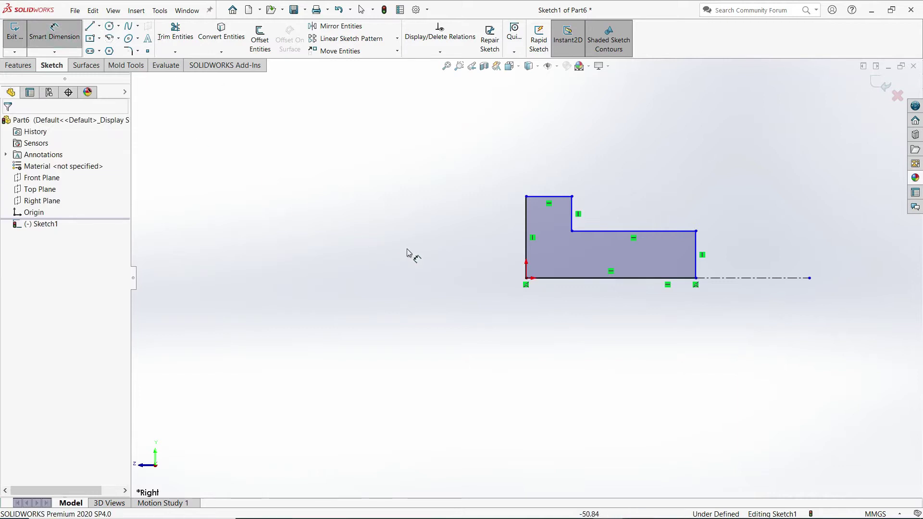
# - Dimension the shank length to 10 mm and the head width to 3 mm
pyautogui.click(665, 232)
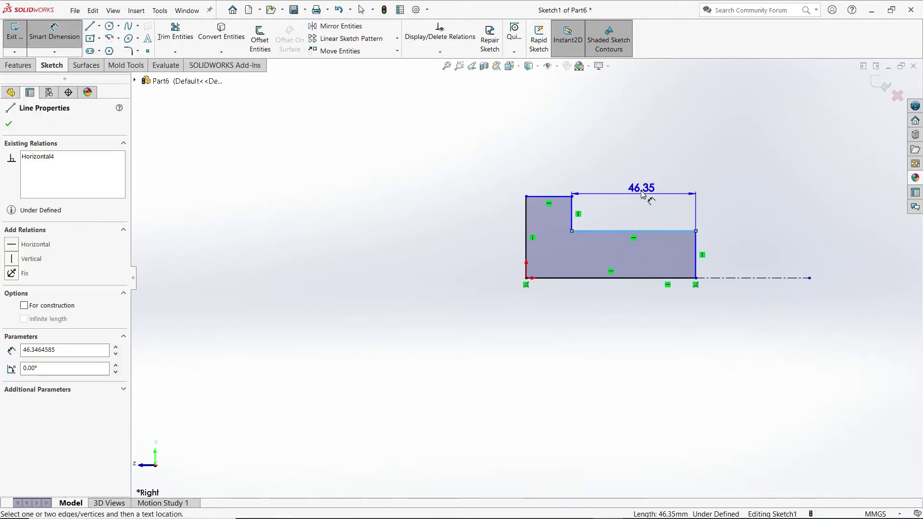
pyautogui.click(673, 170)
pyautogui.write('8')
pyautogui.press('BackSpace')
pyautogui.write('10')
pyautogui.press('Return')
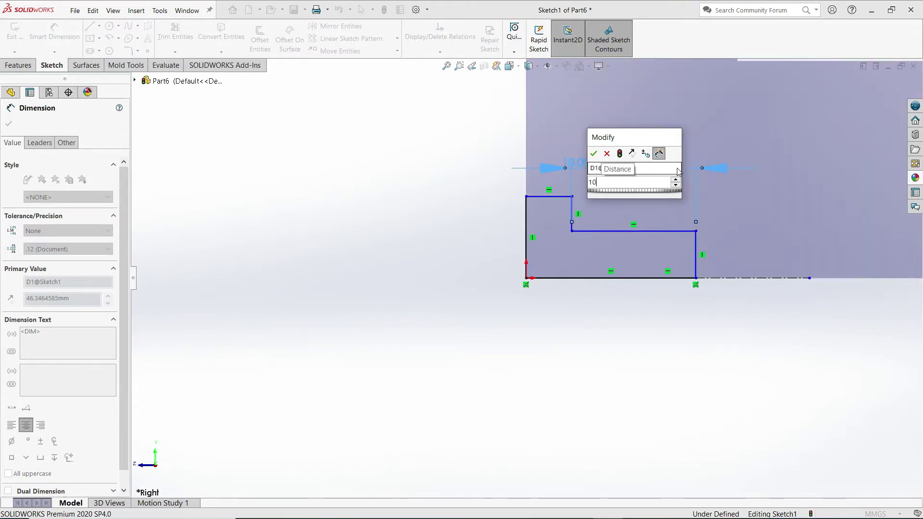
pyautogui.click(560, 198)
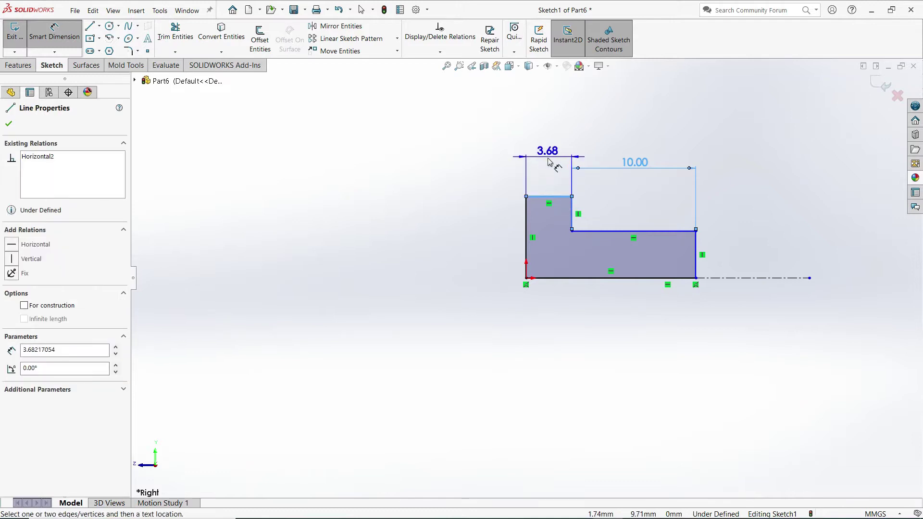
pyautogui.click(548, 160)
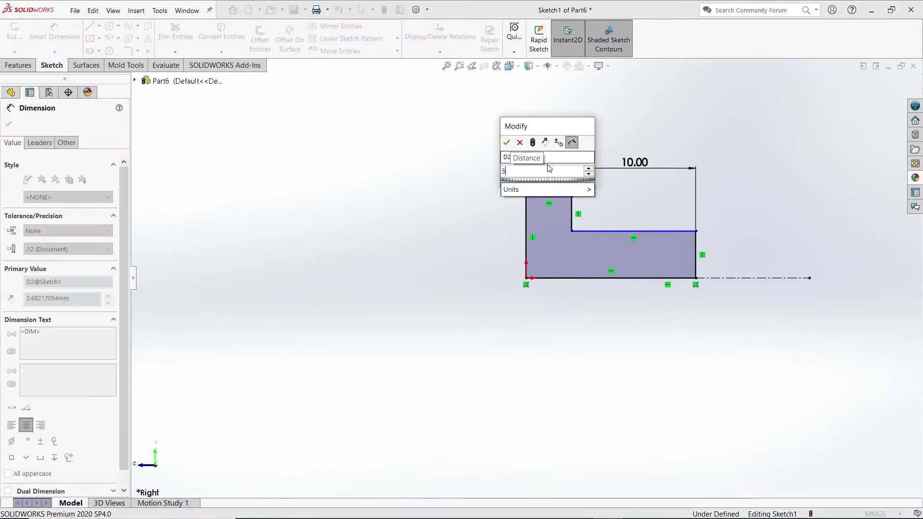
pyautogui.write('3')
pyautogui.press('Return')
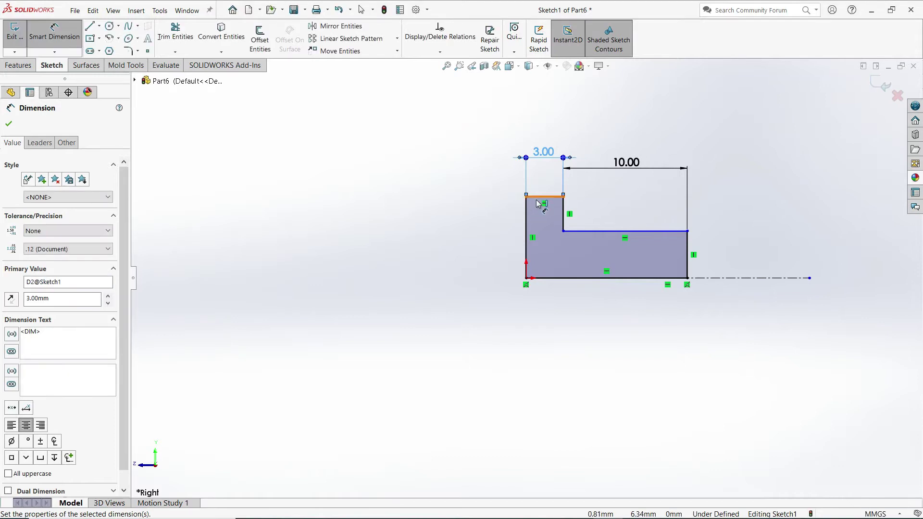
# - Dimension the head diameter to 6 mm and the shank diameter to 4 mm from the centerline
pyautogui.click(483, 225)
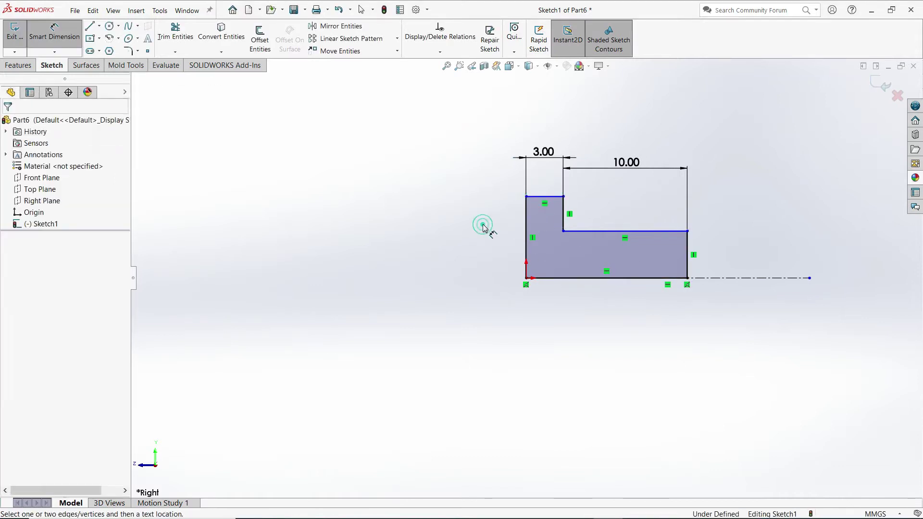
pyautogui.click(549, 197)
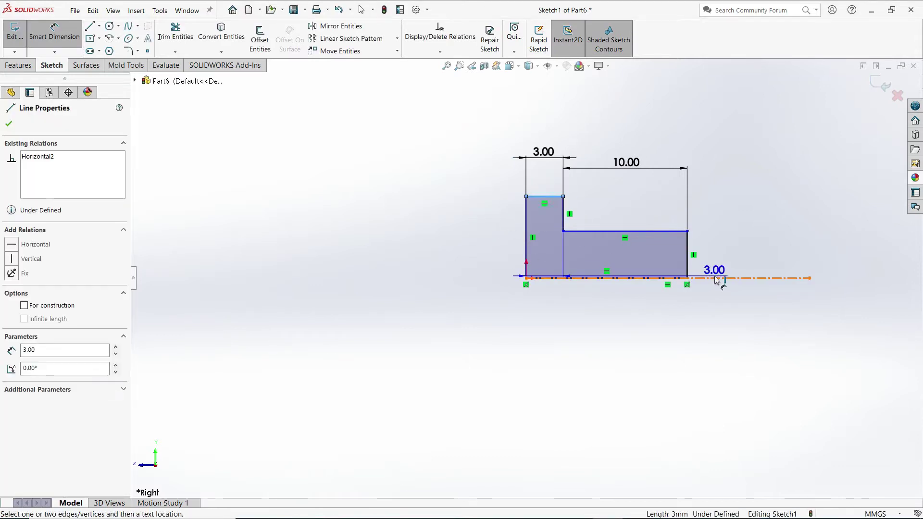
pyautogui.click(716, 279)
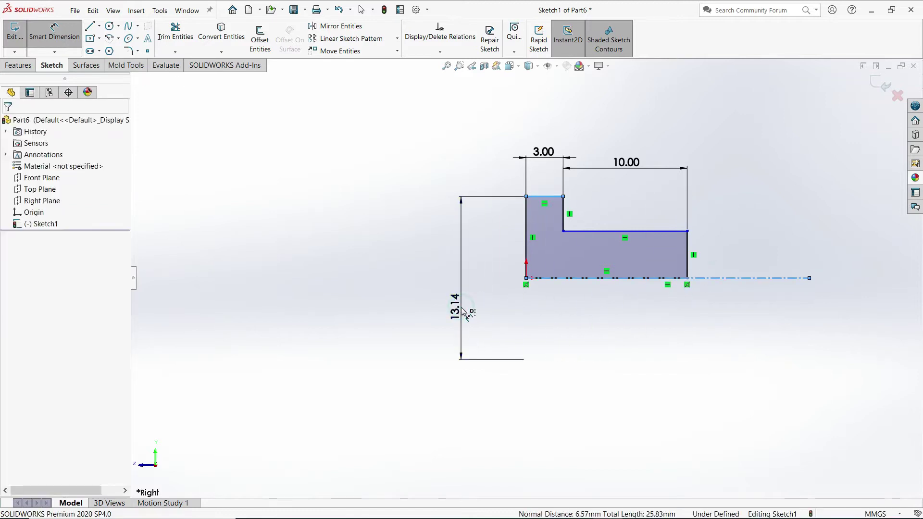
pyautogui.click(462, 312)
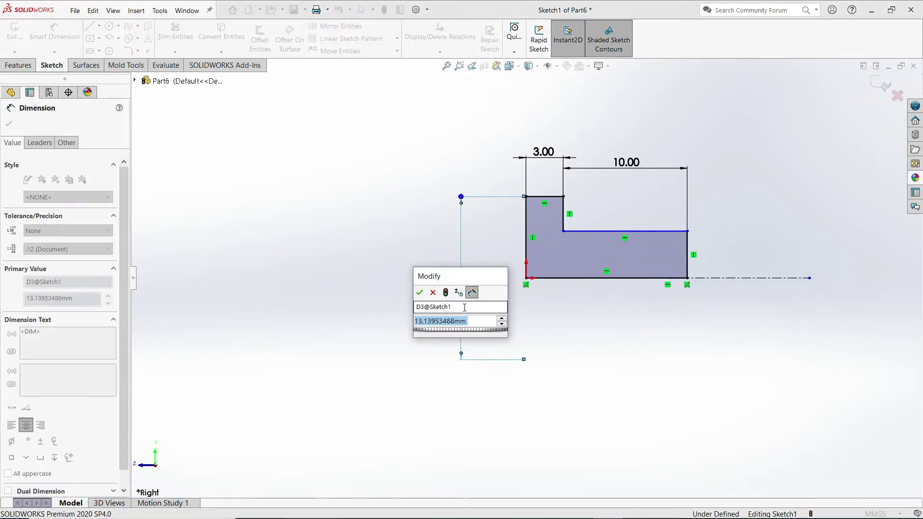
pyautogui.write('6')
pyautogui.press('Return')
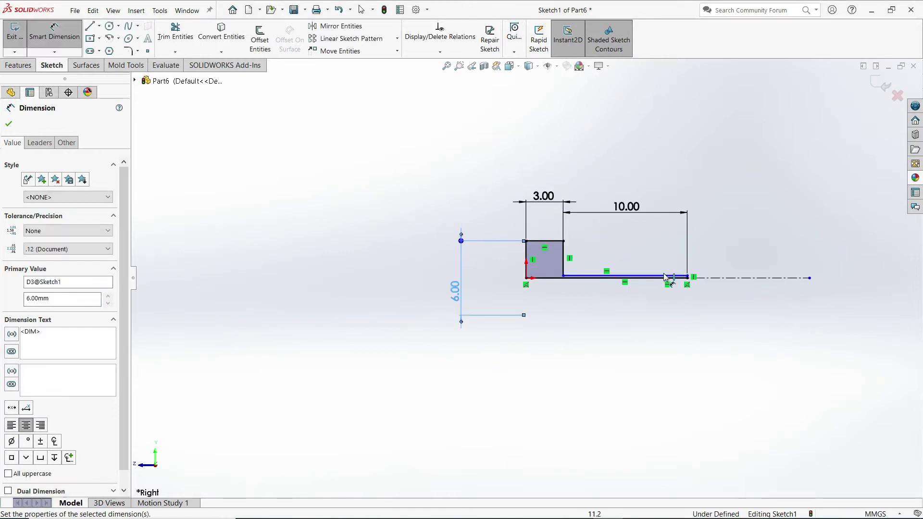
pyautogui.scroll(2, 664, 278)
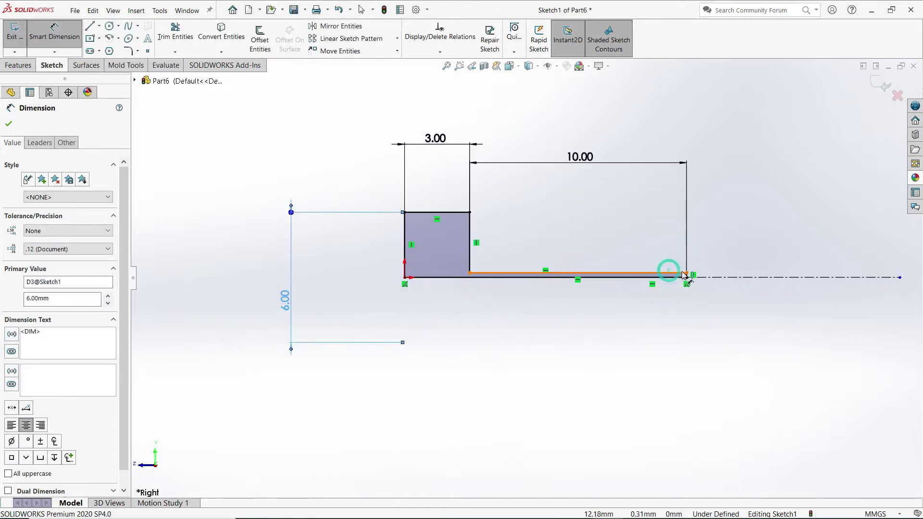
pyautogui.click(684, 273)
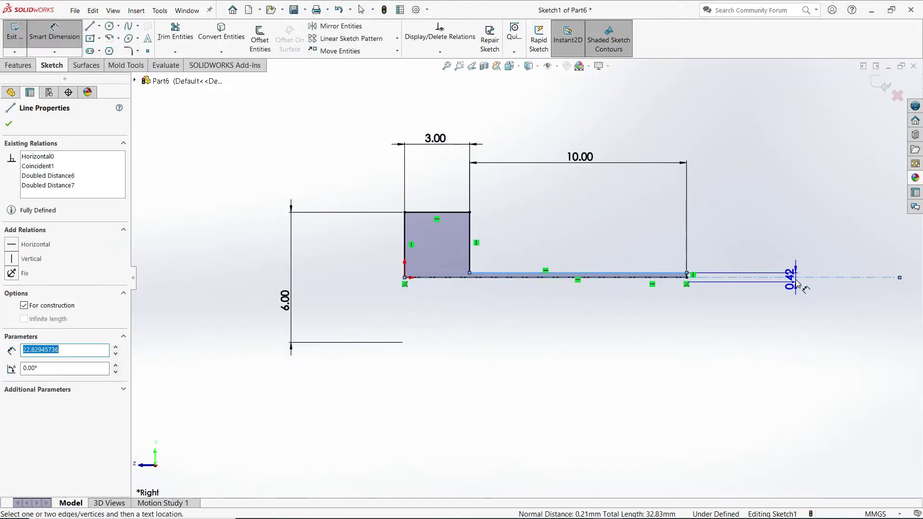
pyautogui.click(794, 303)
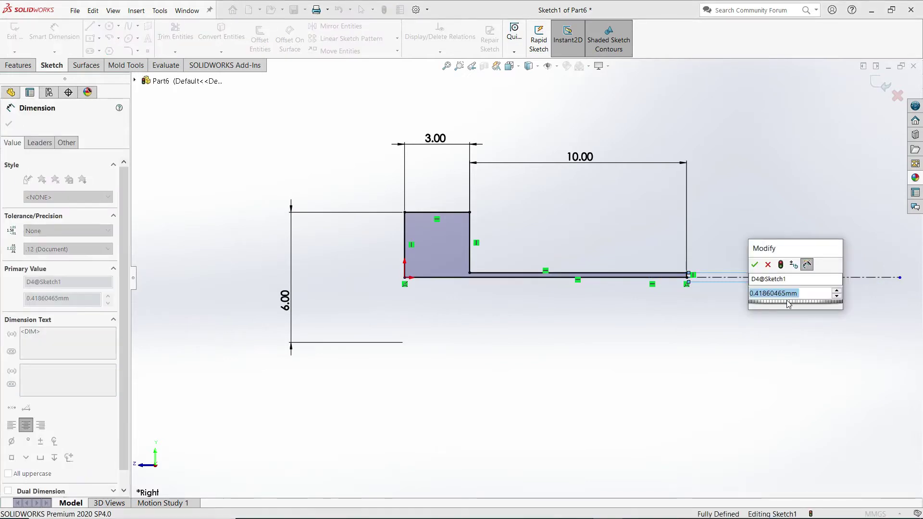
pyautogui.write('4')
pyautogui.click(754, 266)
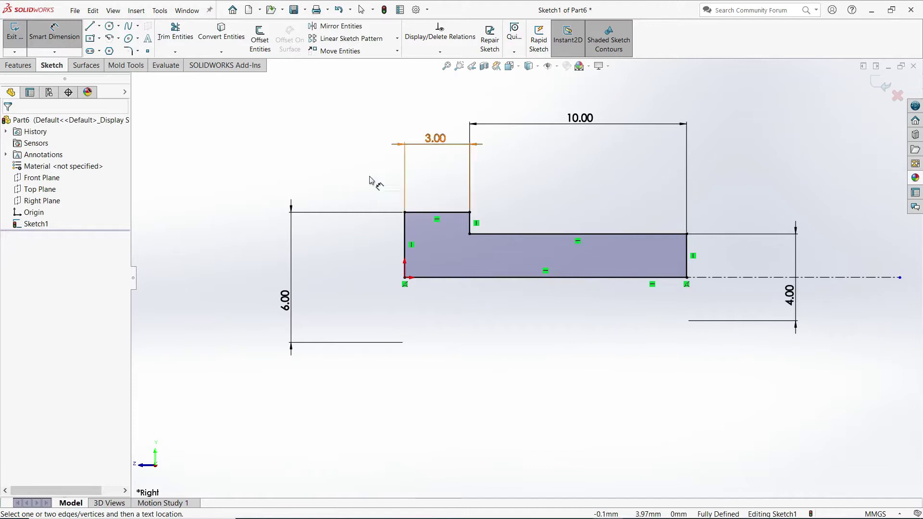
pyautogui.click(19, 65)
# - Revolve the profile 360° about the centerline into a solid screw body
pyautogui.click(54, 39)
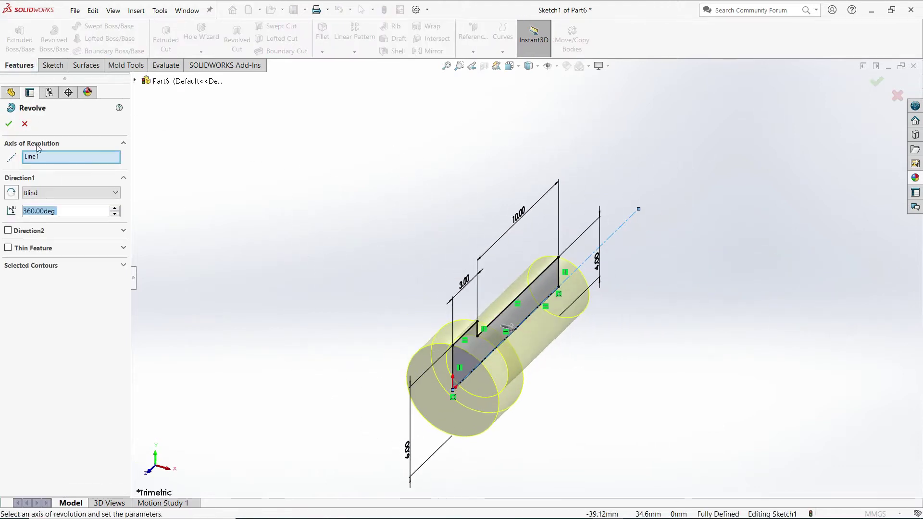
pyautogui.click(9, 124)
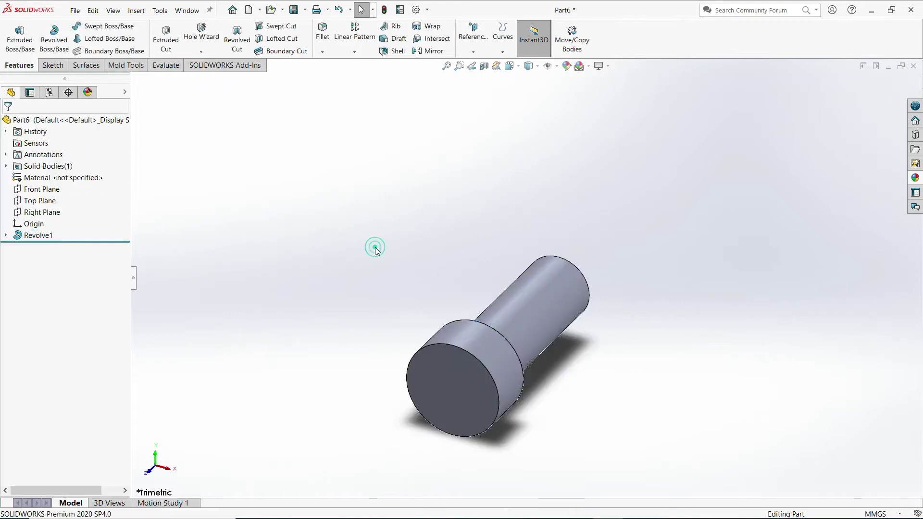
pyautogui.scroll(-3, 484, 312)
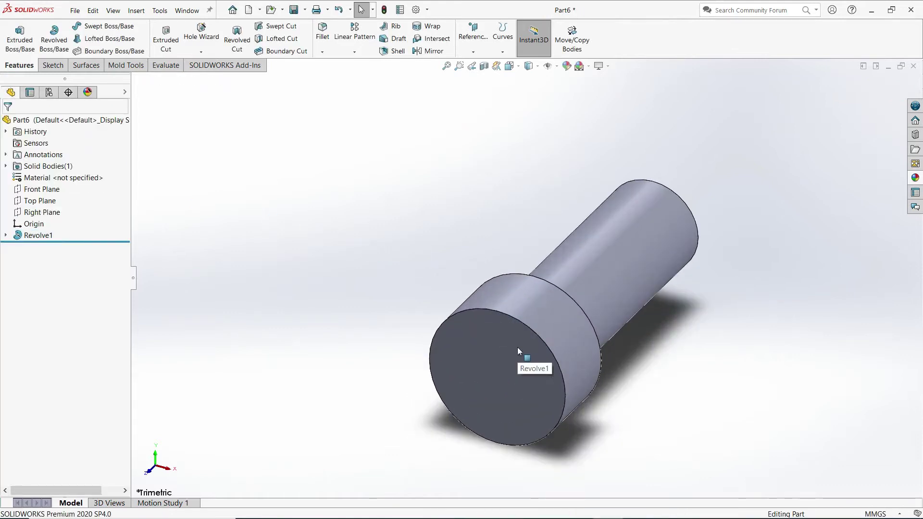
# - Start a sketch on the Right Plane, view it Normal To, and draw a corner rectangle over the screw head's end
pyautogui.click(41, 212)
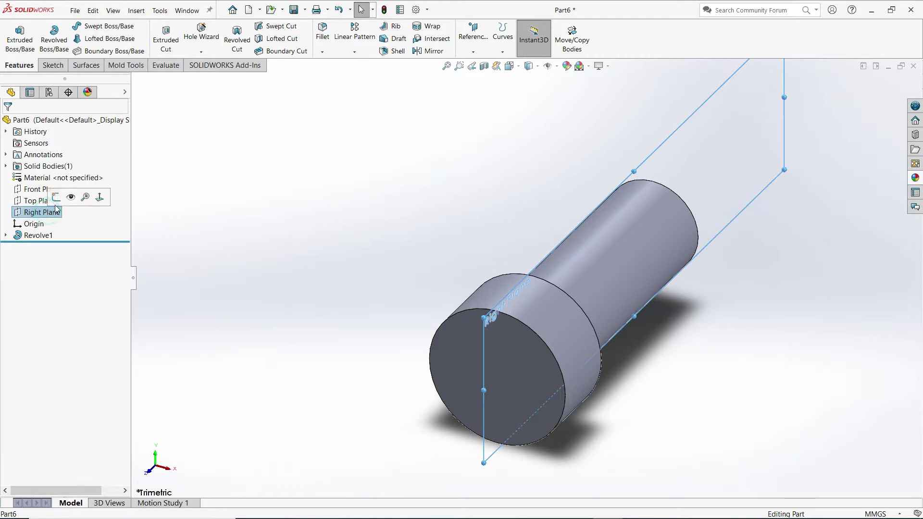
pyautogui.click(56, 198)
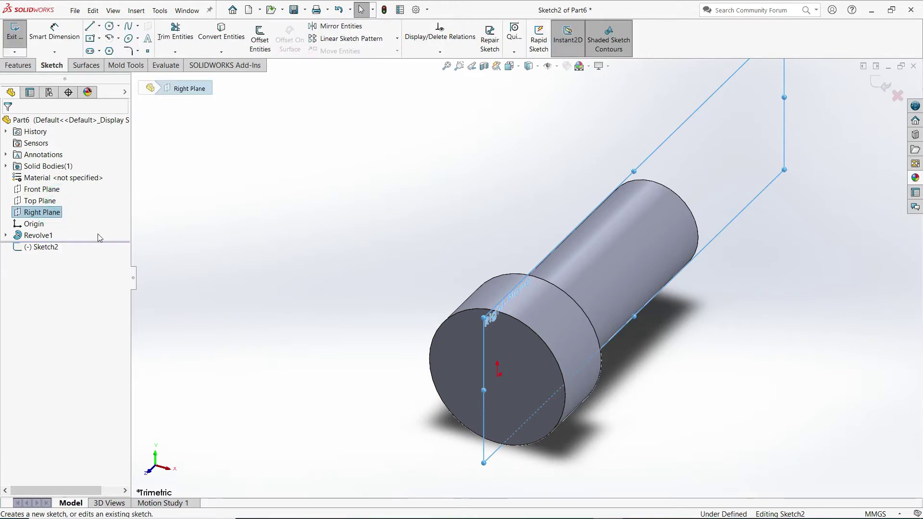
pyautogui.press('space')
pyautogui.click(296, 298)
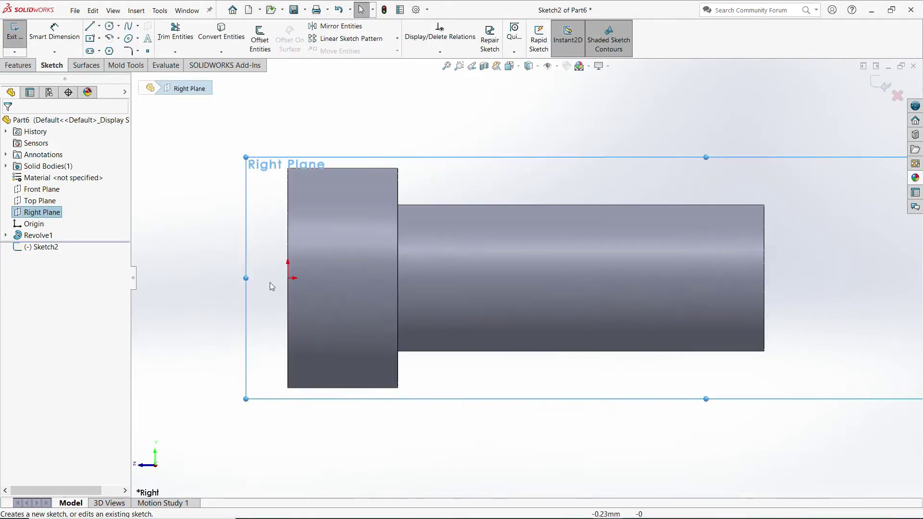
pyautogui.scroll(-3, 267, 289)
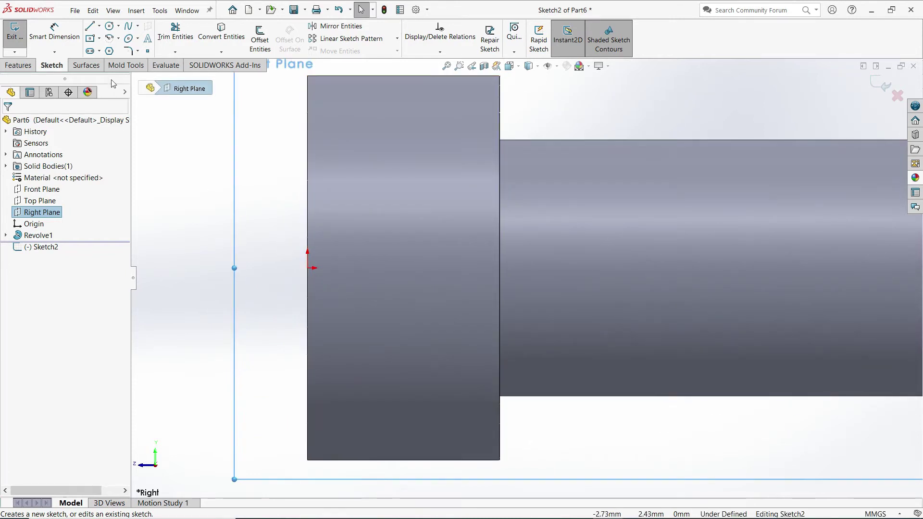
pyautogui.click(99, 38)
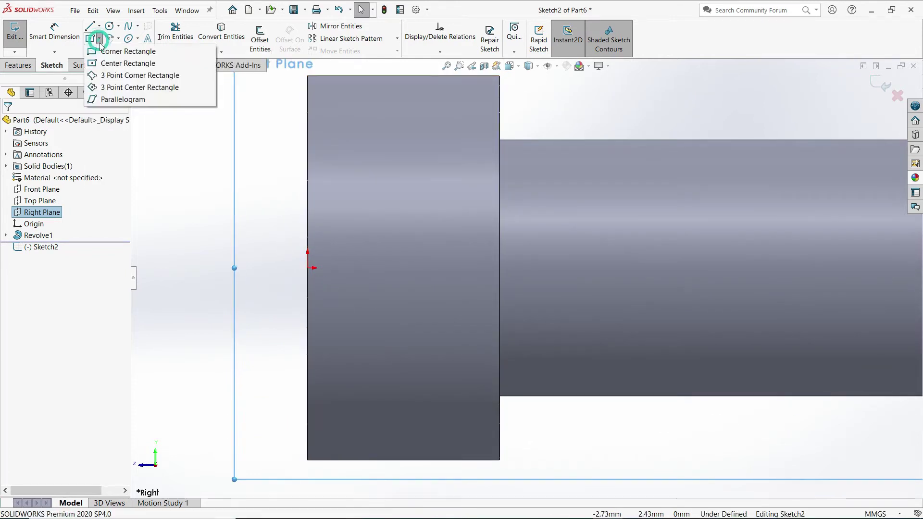
pyautogui.click(97, 51)
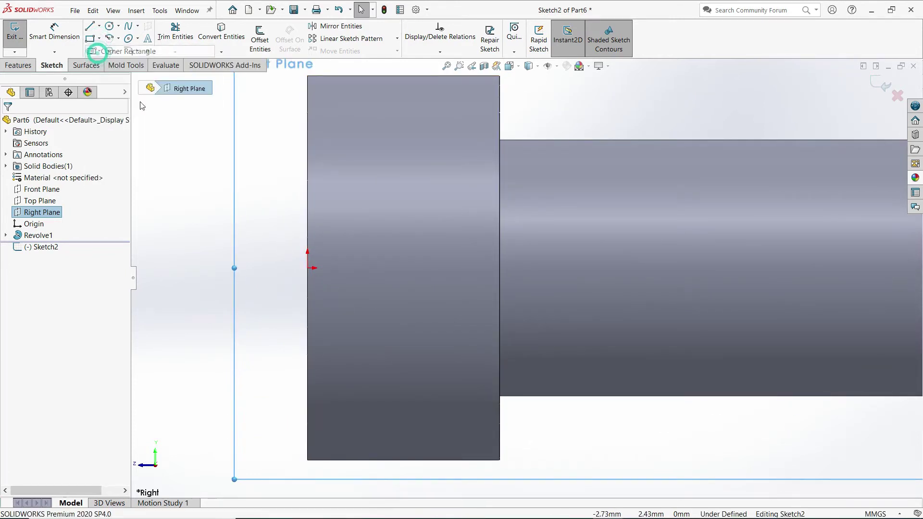
pyautogui.click(307, 217)
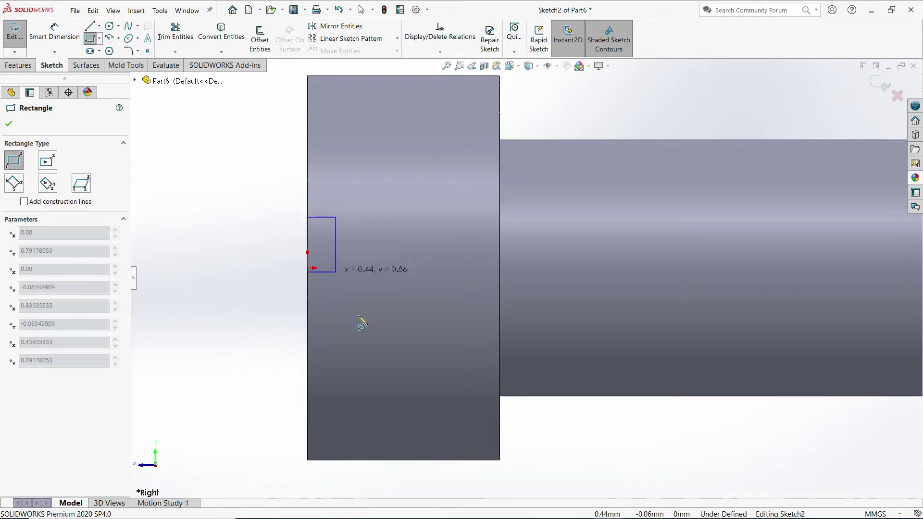
pyautogui.click(374, 372)
pyautogui.rightClick(246, 261)
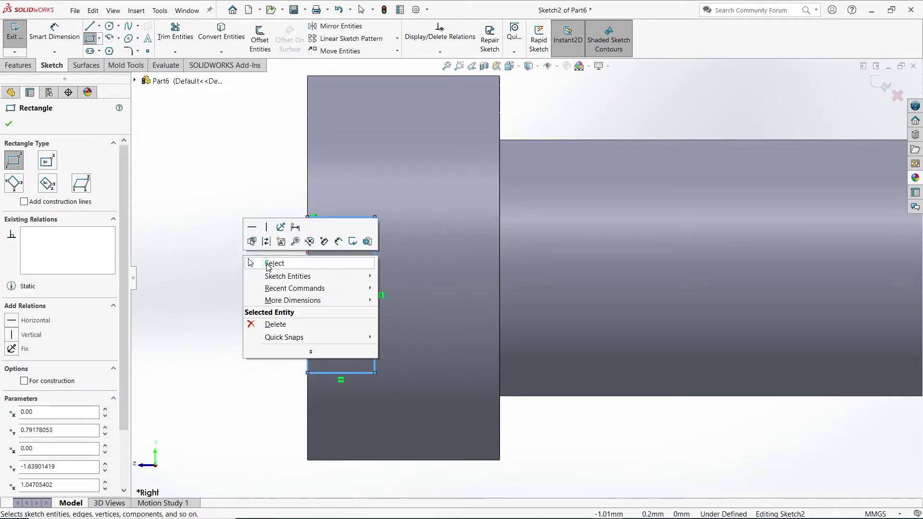
pyautogui.click(267, 263)
# - Draw a centerline from the rectangle's side midpoint to the head-shank edge and make it horizontal
pyautogui.click(99, 26)
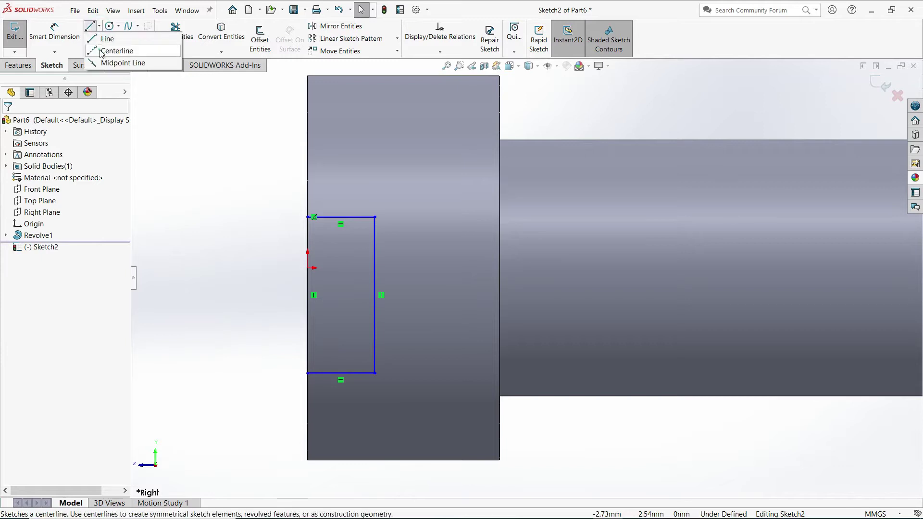
pyautogui.click(112, 45)
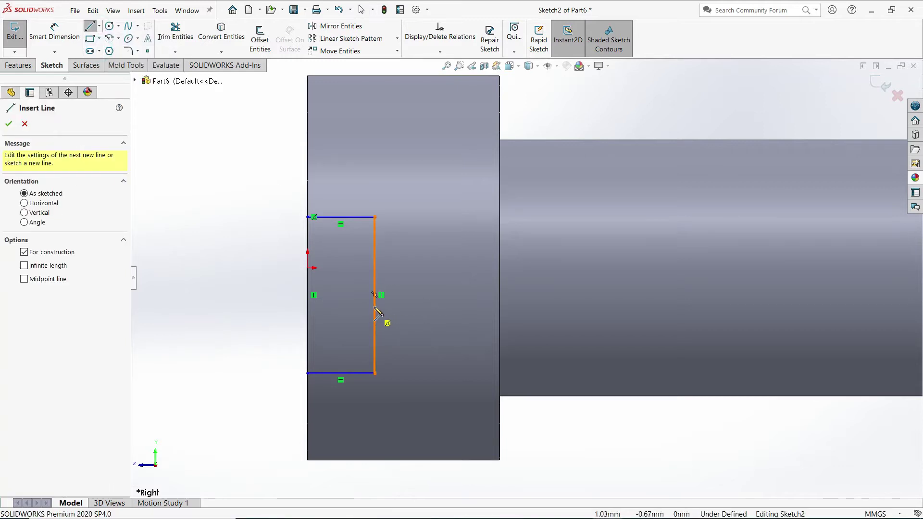
pyautogui.click(375, 295)
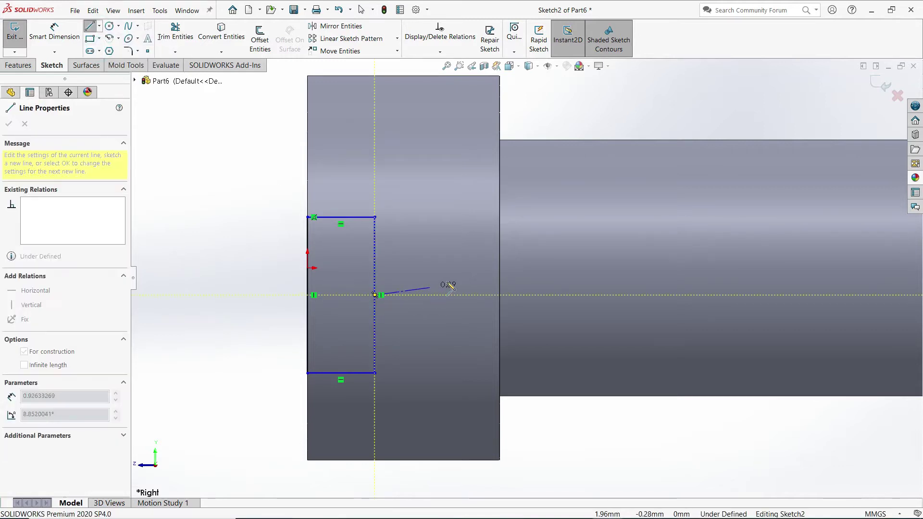
pyautogui.click(500, 267)
pyautogui.rightClick(255, 240)
pyautogui.click(267, 243)
pyautogui.scroll(-2, 371, 300)
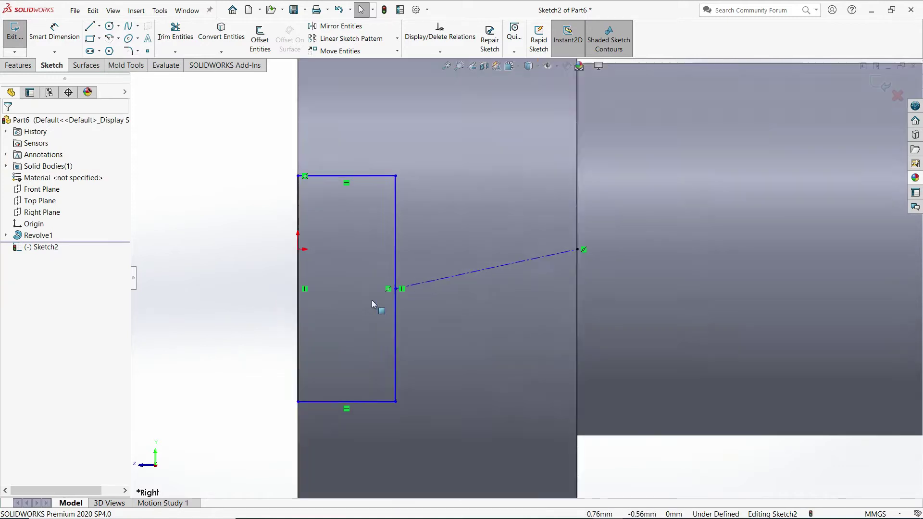
pyautogui.scroll(-2, 420, 283)
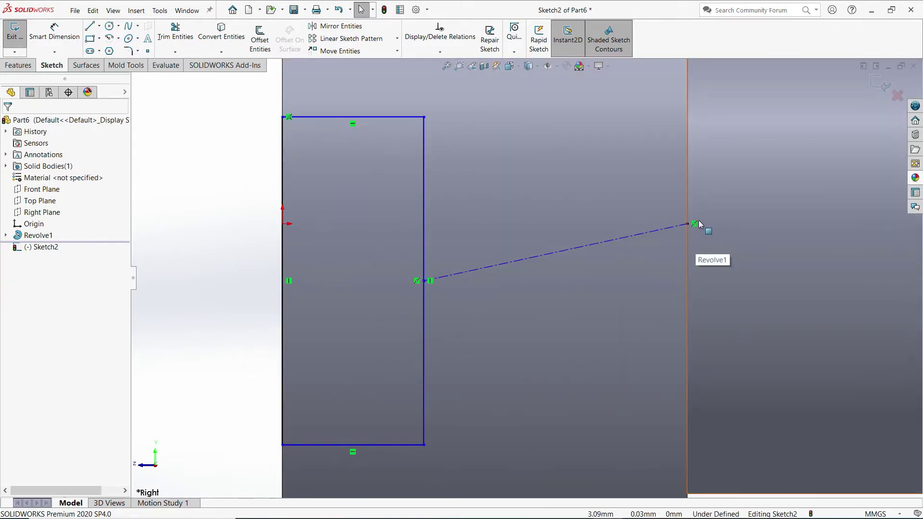
pyautogui.click(587, 246)
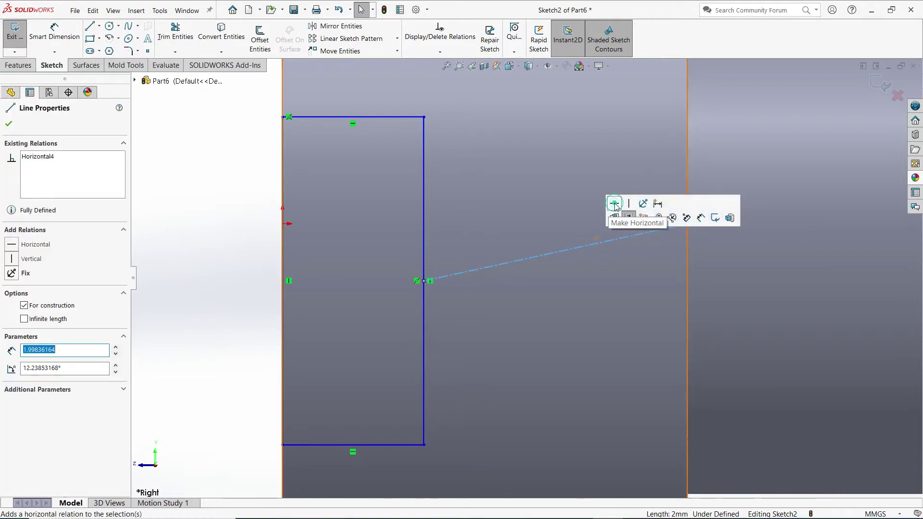
pyautogui.click(614, 204)
# - Dimension the rectangle's bottom line to 1 mm and its left side to 1.5 mm
pyautogui.click(68, 35)
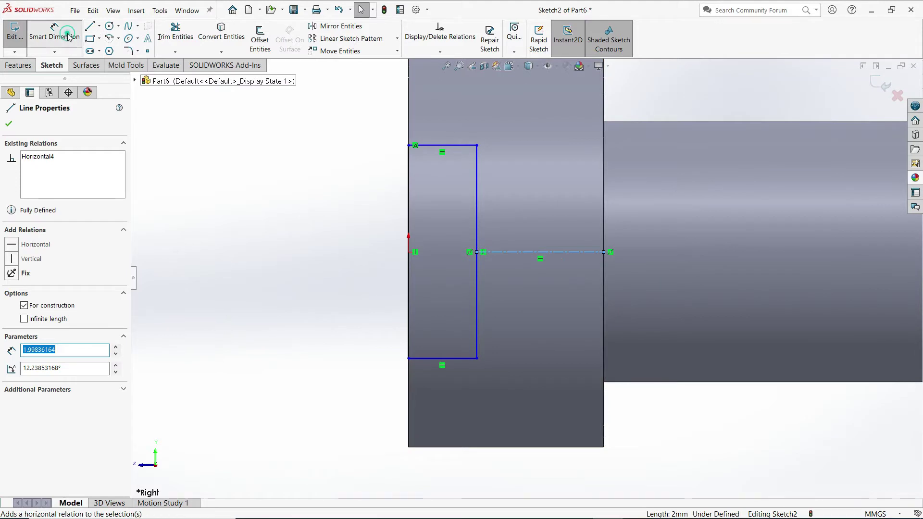
pyautogui.click(403, 372)
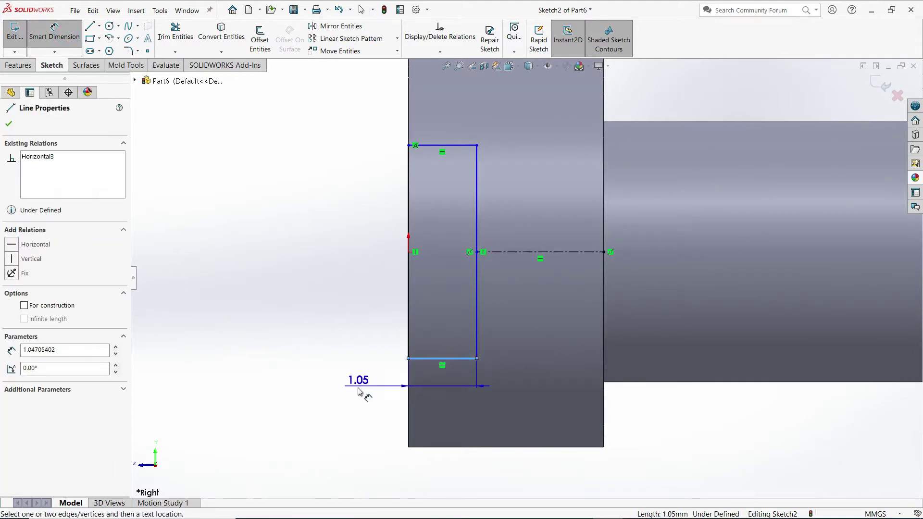
pyautogui.click(358, 394)
pyautogui.write('1')
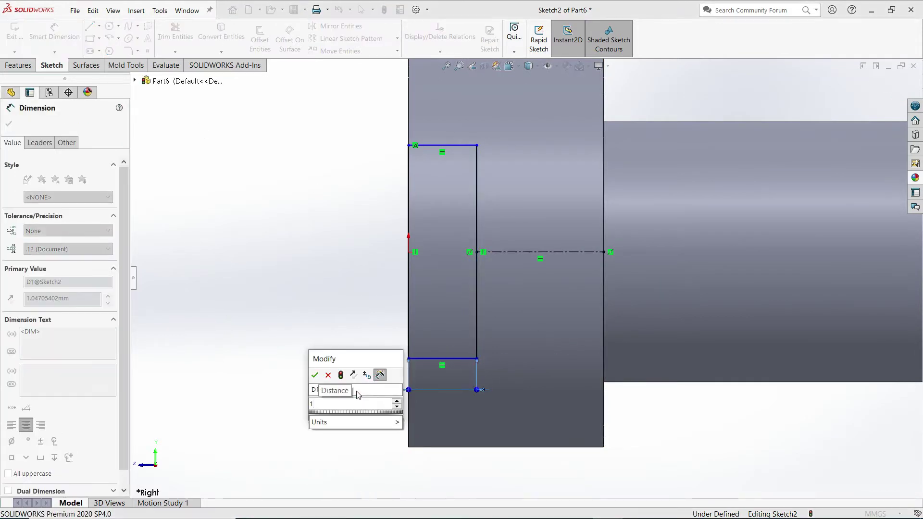
pyautogui.click(315, 375)
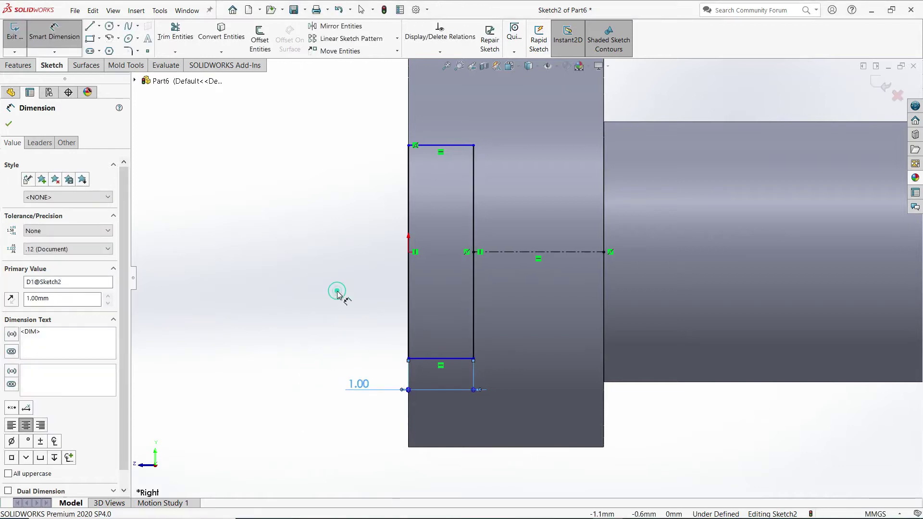
pyautogui.click(408, 226)
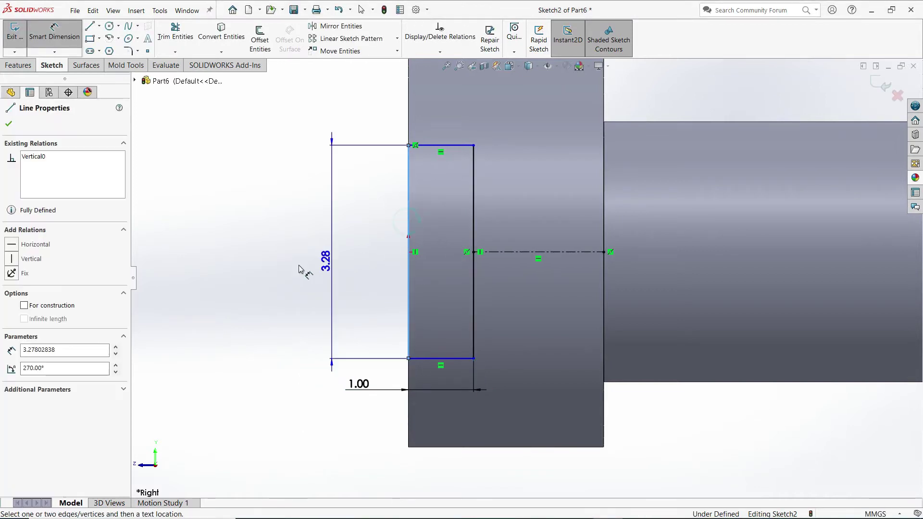
pyautogui.click(287, 262)
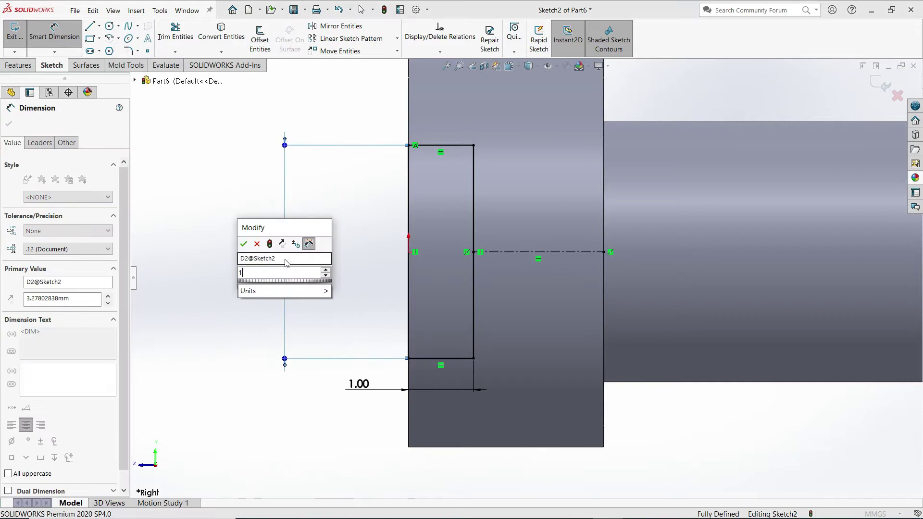
pyautogui.write('1.5')
pyautogui.press('Return')
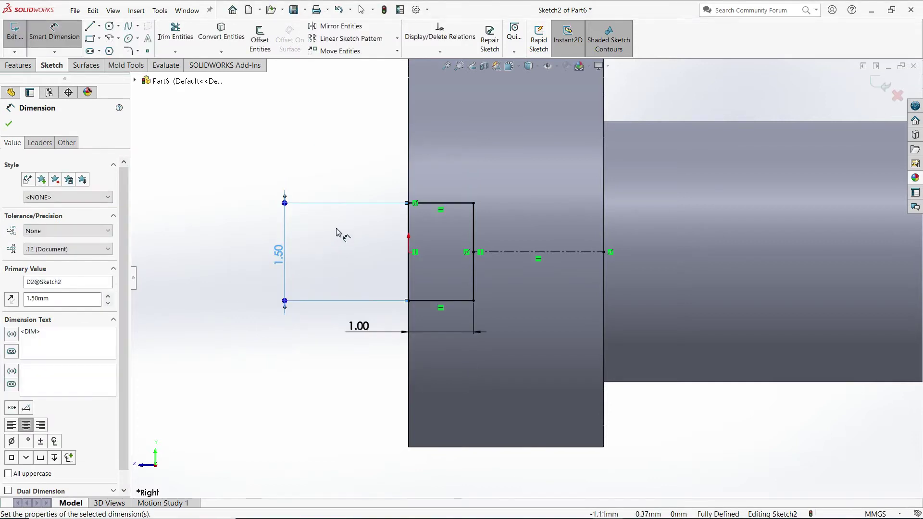
pyautogui.click(295, 152)
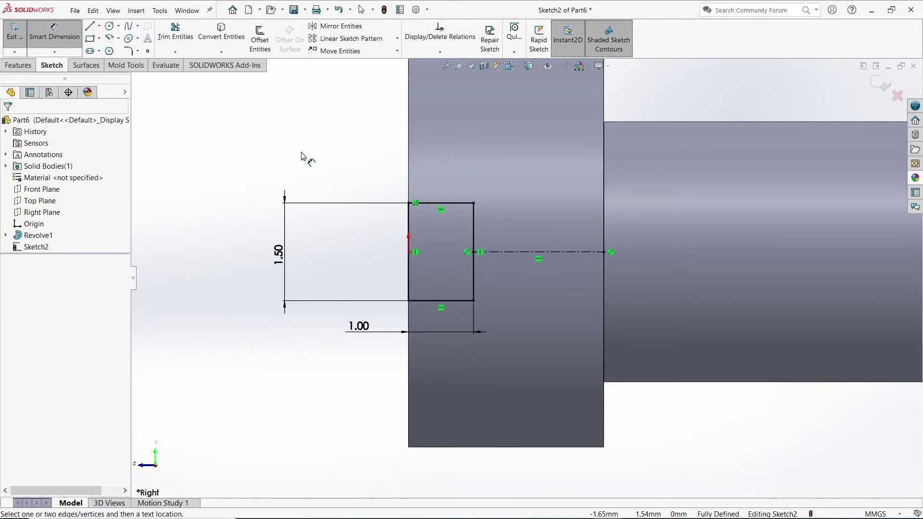
# - Extrude-cut the rectangle Through All - Both directions to slot the screw head
pyautogui.click(28, 69)
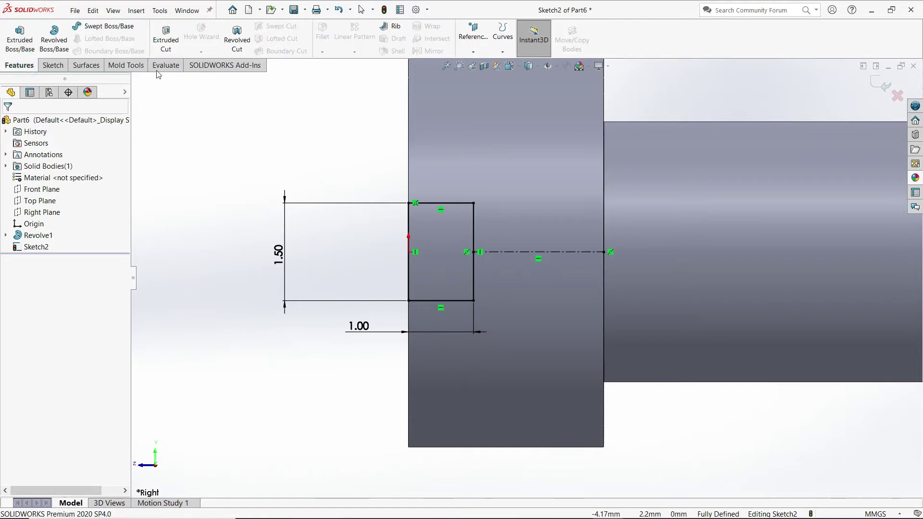
pyautogui.click(165, 41)
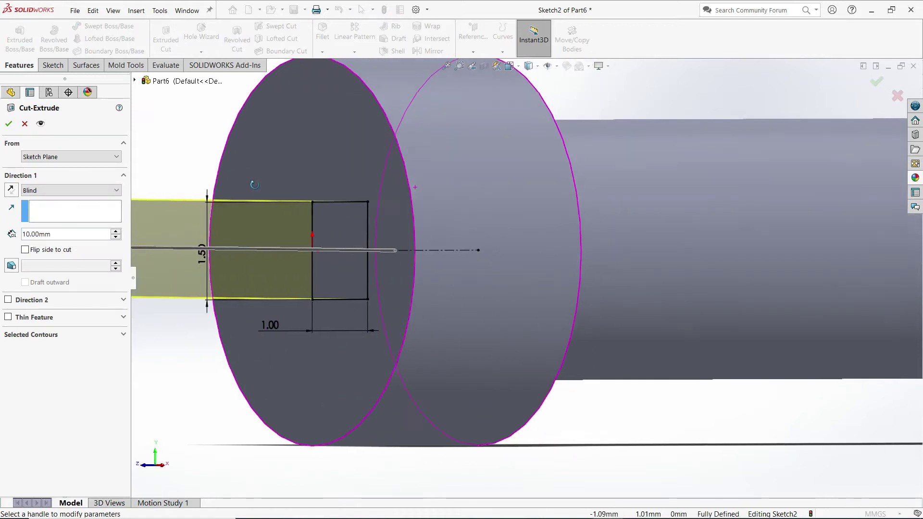
pyautogui.click(80, 190)
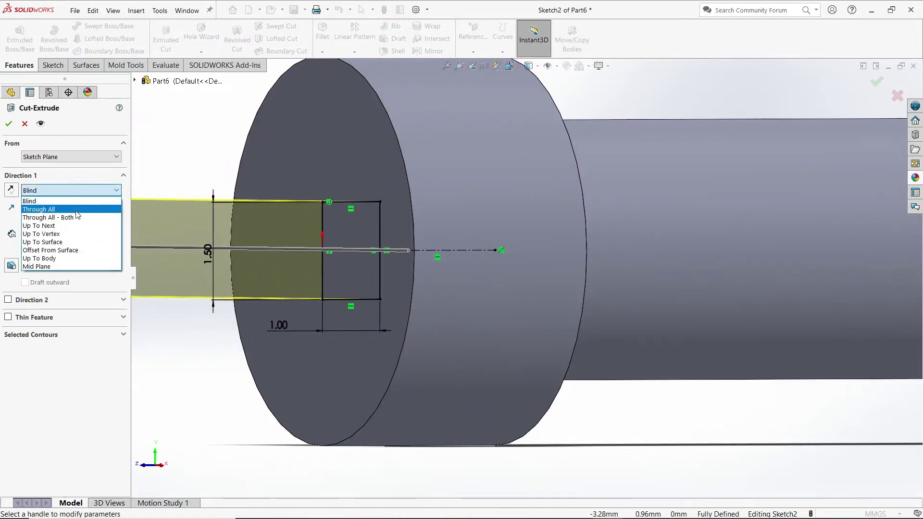
pyautogui.click(79, 205)
pyautogui.click(71, 192)
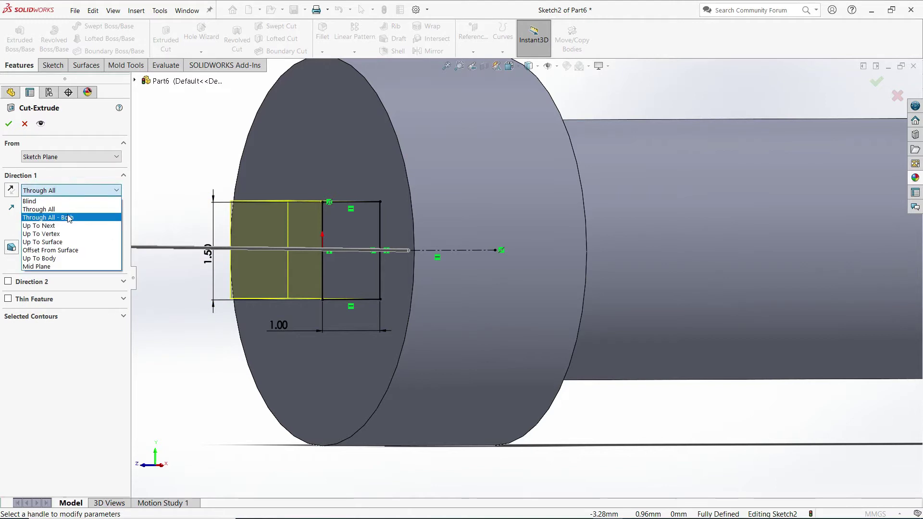
pyautogui.click(68, 215)
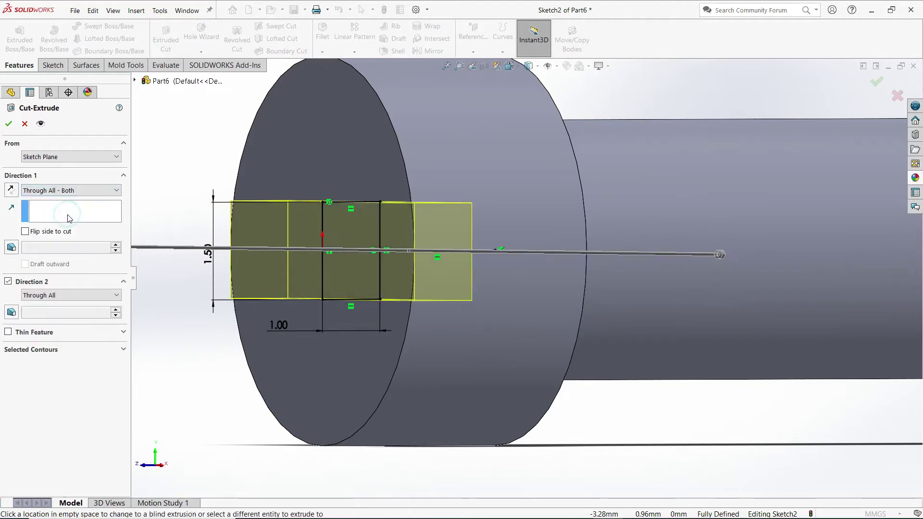
pyautogui.click(8, 125)
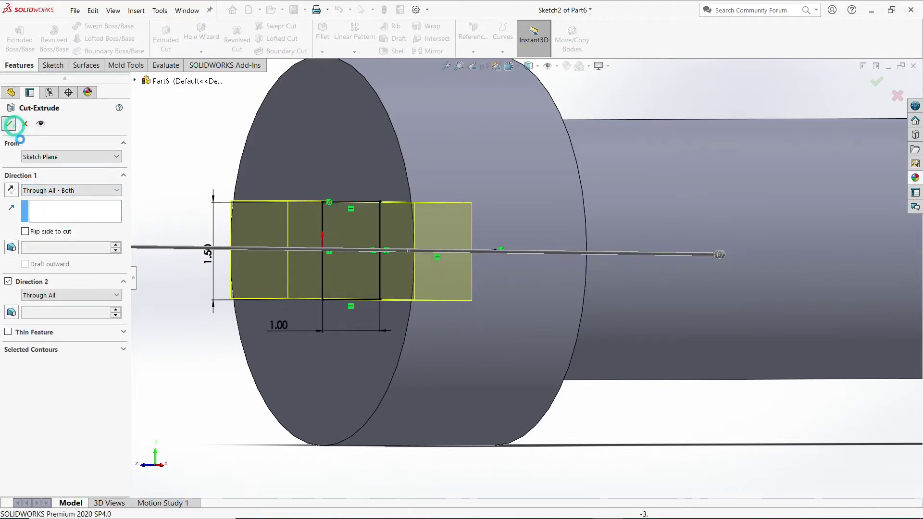
pyautogui.click(206, 176)
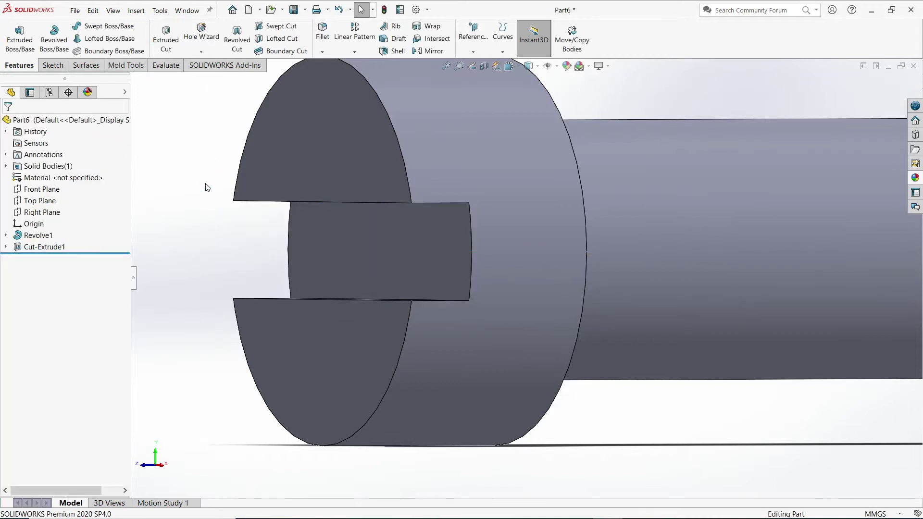
# - Fillet the head's upper and lower arc edges at 0.25 mm and view the screw isometrically
pyautogui.press('z')
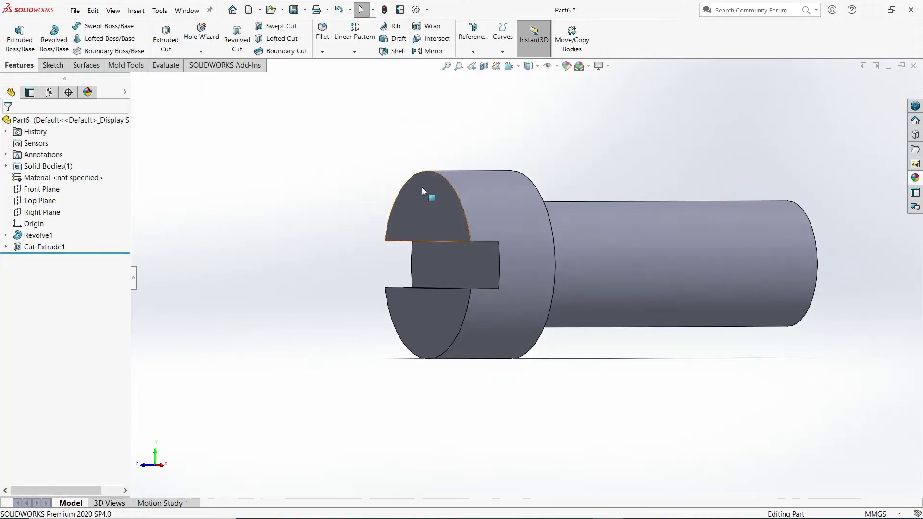
pyautogui.scroll(-3, 422, 191)
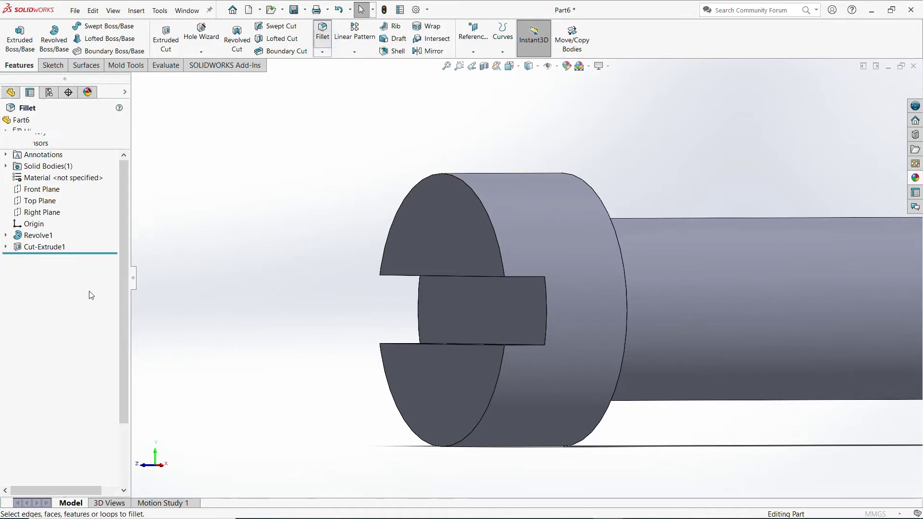
pyautogui.write('0.25')
pyautogui.press('Return')
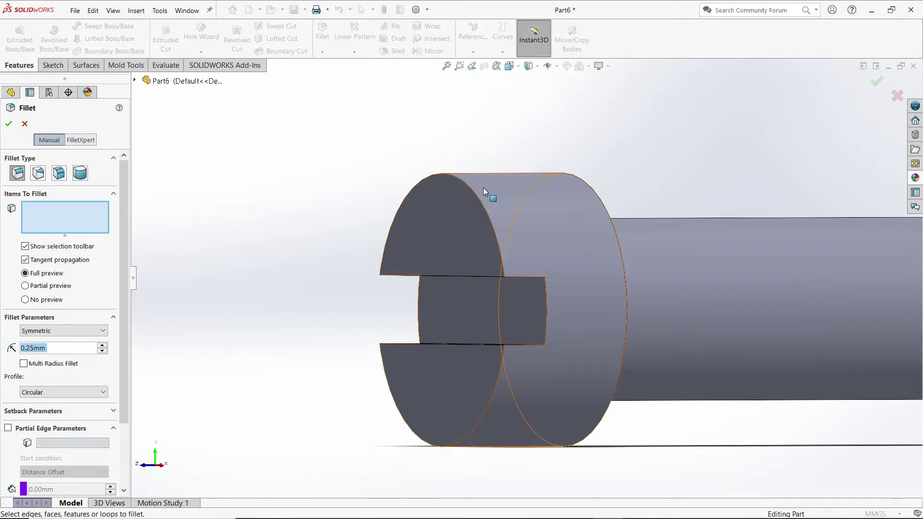
pyautogui.click(474, 191)
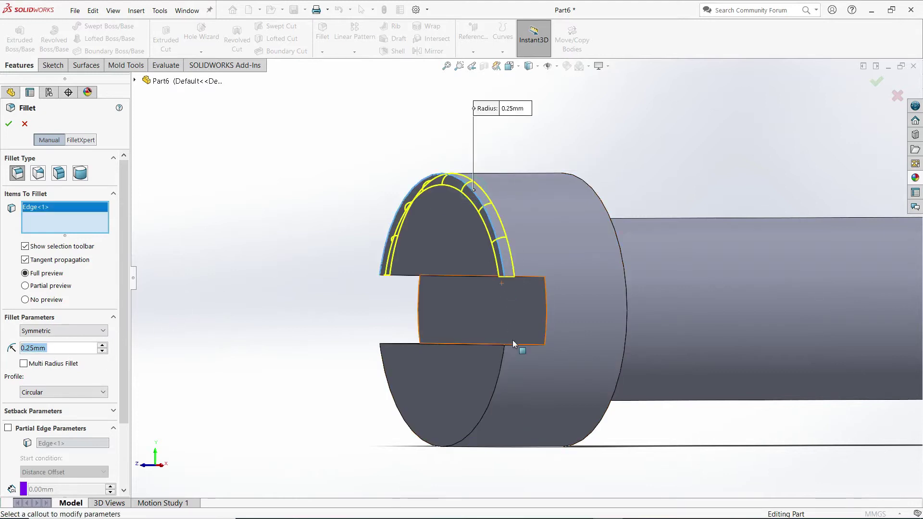
pyautogui.click(498, 368)
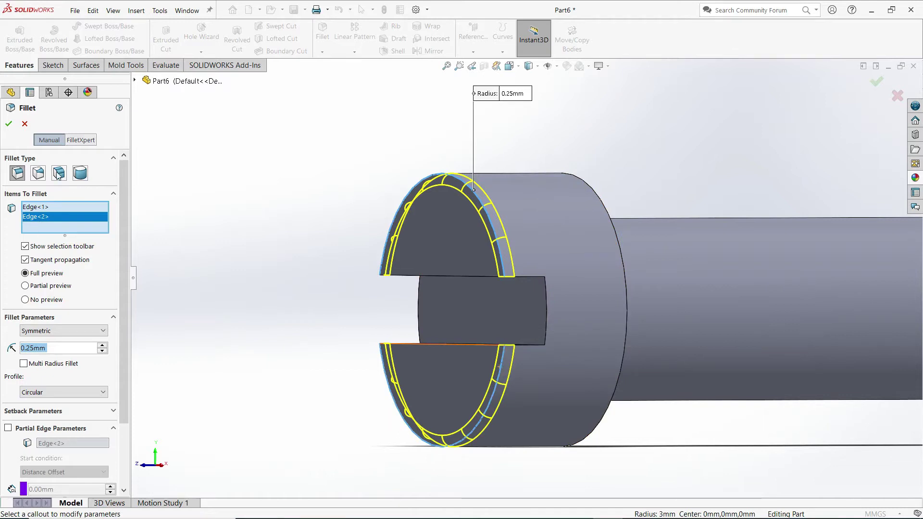
pyautogui.click(8, 125)
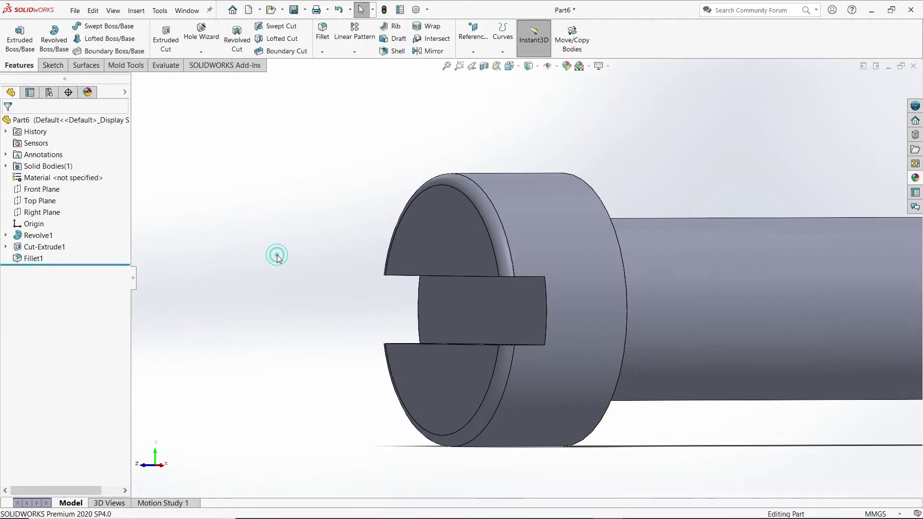
pyautogui.press('space')
pyautogui.click(377, 296)
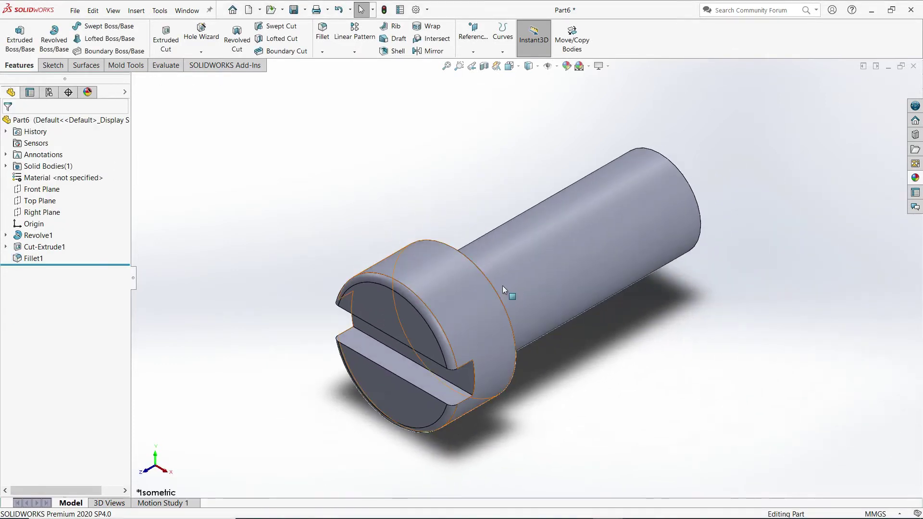
# - Apply the polished steel appearance from Metal > Steel to the whole screw part
pyautogui.click(916, 179)
pyautogui.click(744, 120)
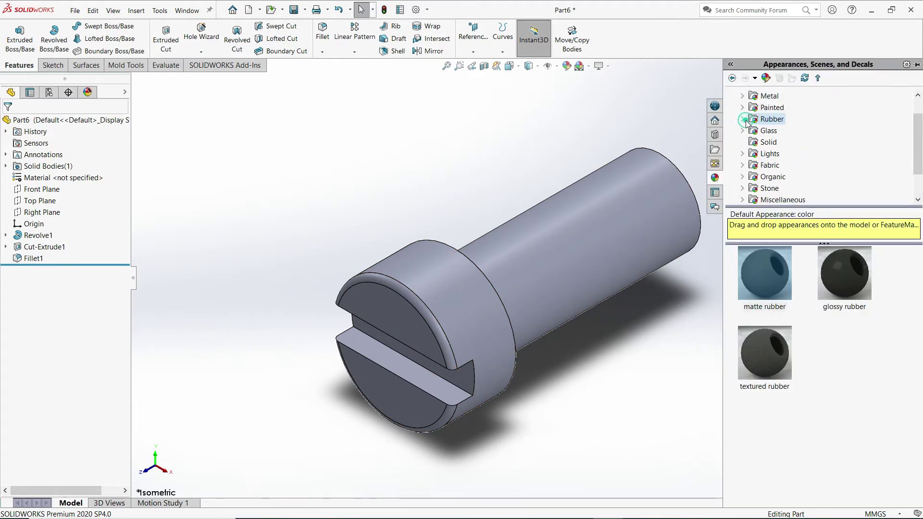
pyautogui.click(743, 96)
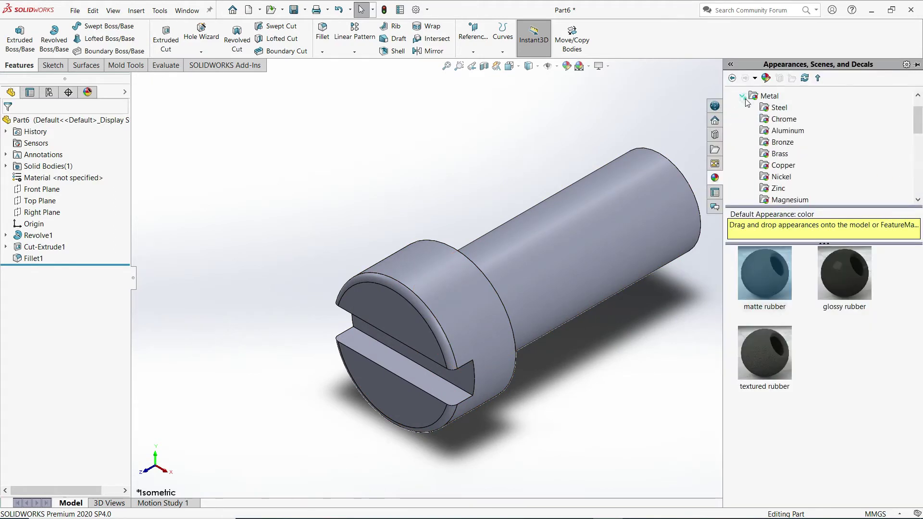
pyautogui.click(774, 109)
pyautogui.moveTo(766, 277); pyautogui.dragTo(596, 253)
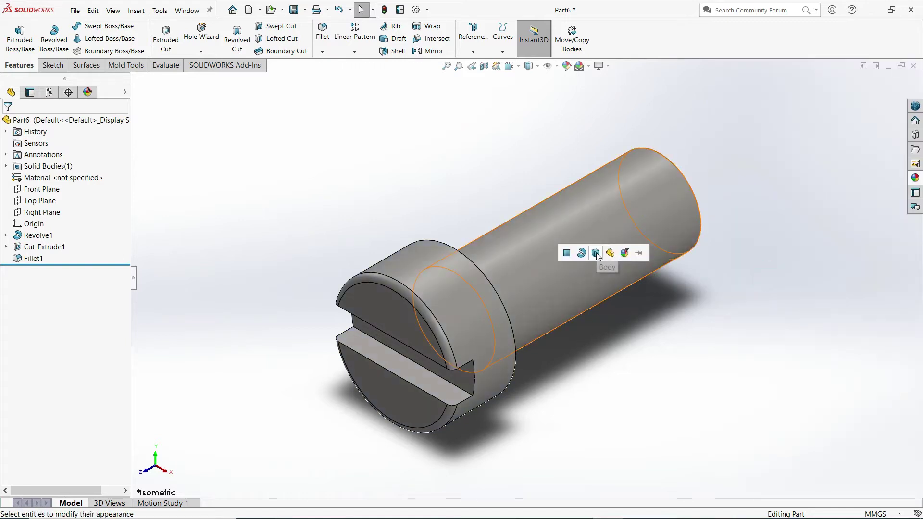
pyautogui.click(610, 253)
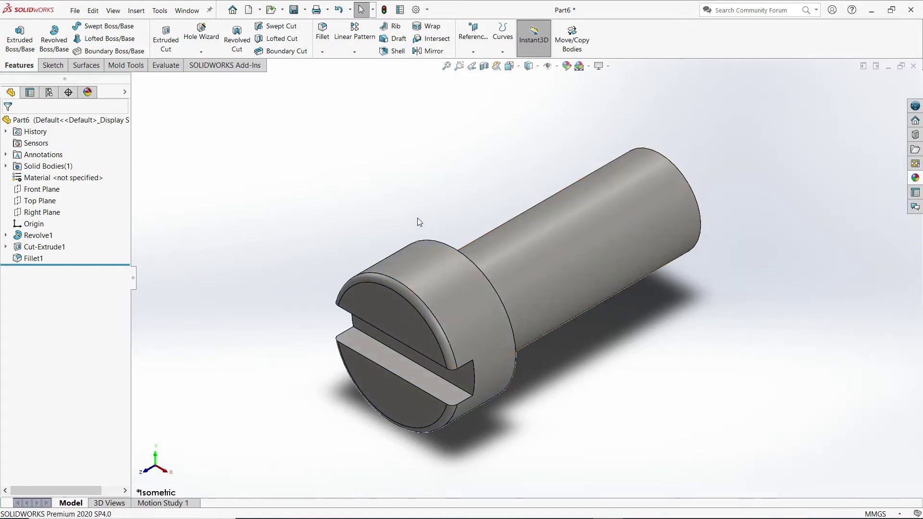
# - Save the part as 'Pan Head Screw 4x10' and close it
pyautogui.click(75, 13)
pyautogui.click(107, 137)
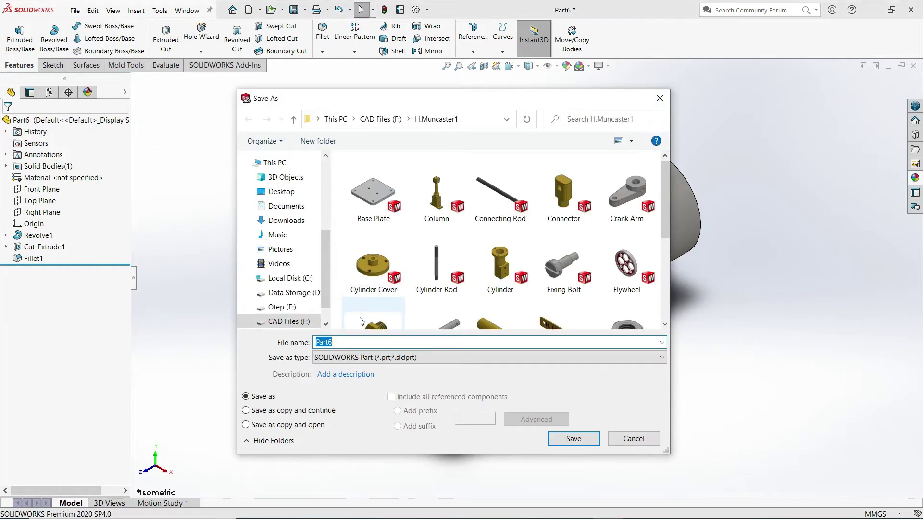
pyautogui.write('Pa')
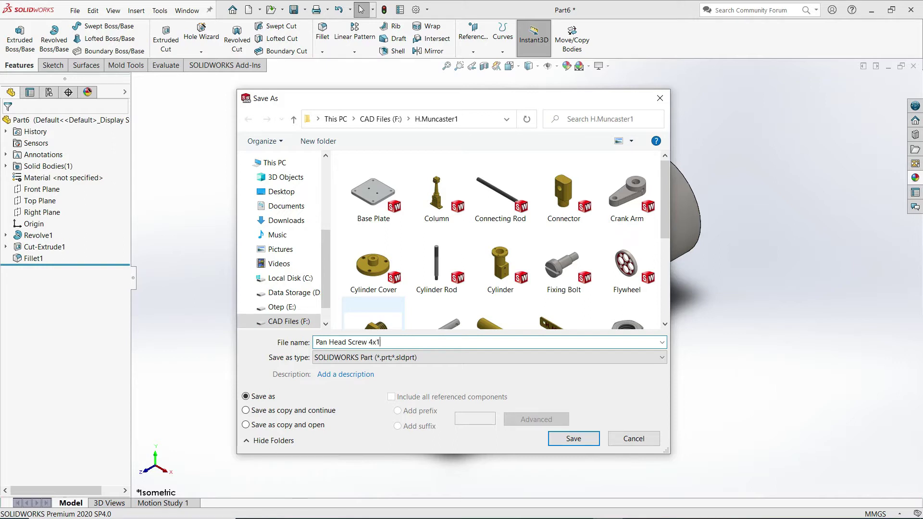
pyautogui.click(588, 439)
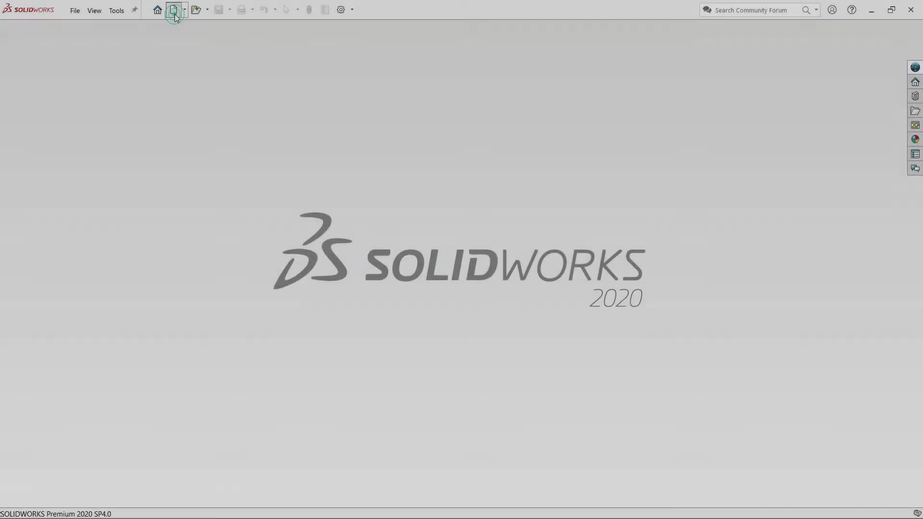
# - Create a new part and start a sketch on the Right Plane
pyautogui.click(174, 13)
pyautogui.click(346, 180)
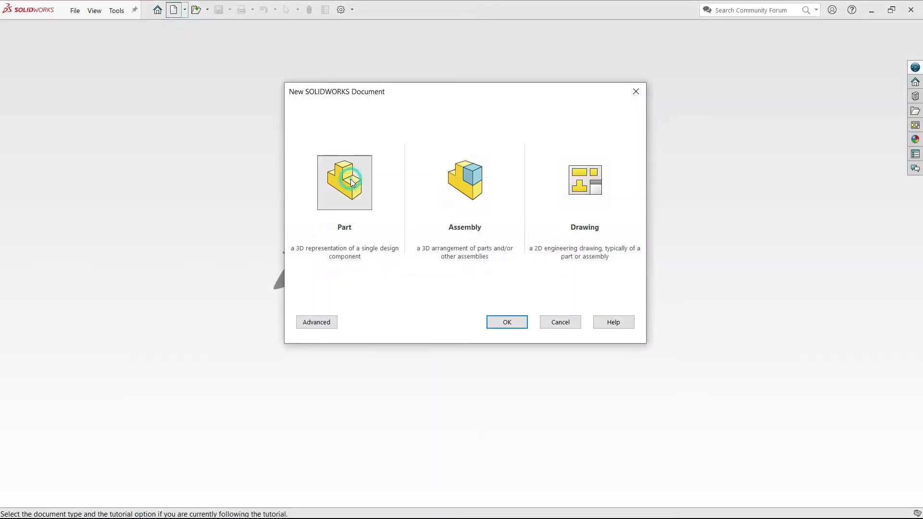
pyautogui.click(495, 319)
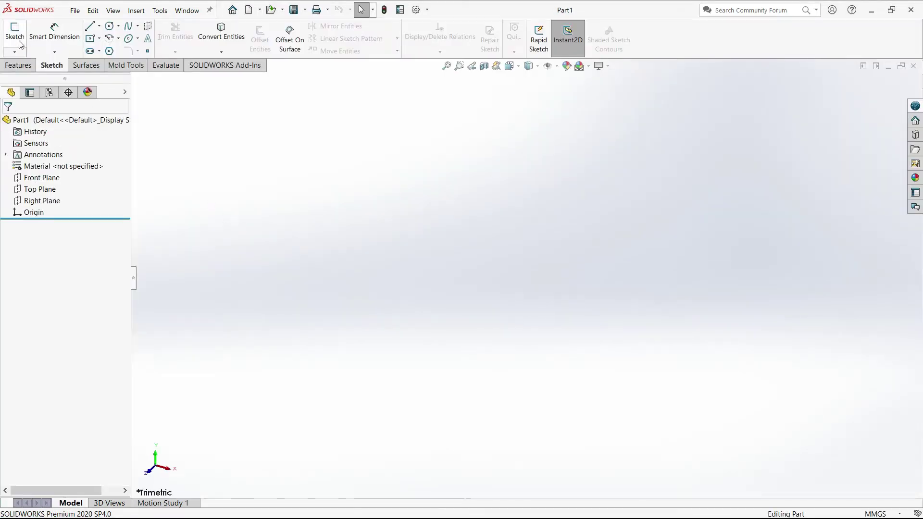
pyautogui.click(16, 38)
pyautogui.click(488, 278)
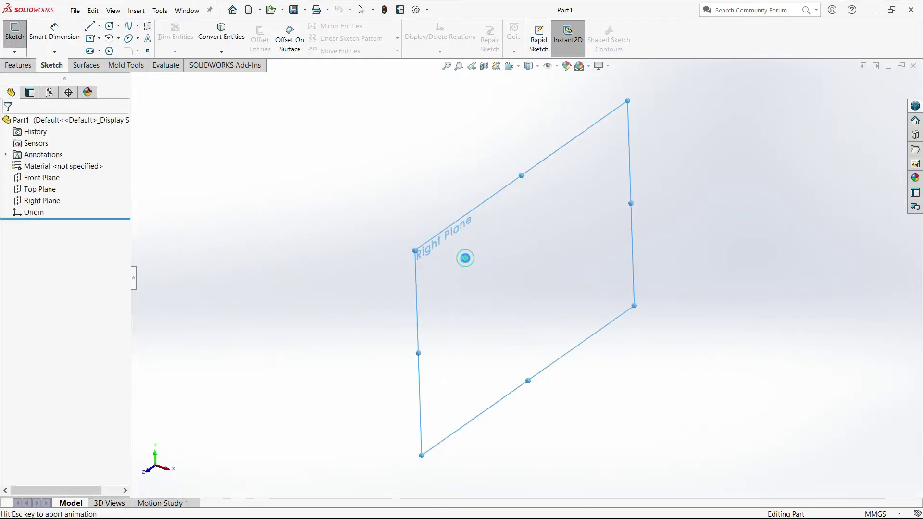
# - Draw a horizontal centerline from the origin to the right as the revolve axis
pyautogui.click(99, 27)
pyautogui.click(106, 48)
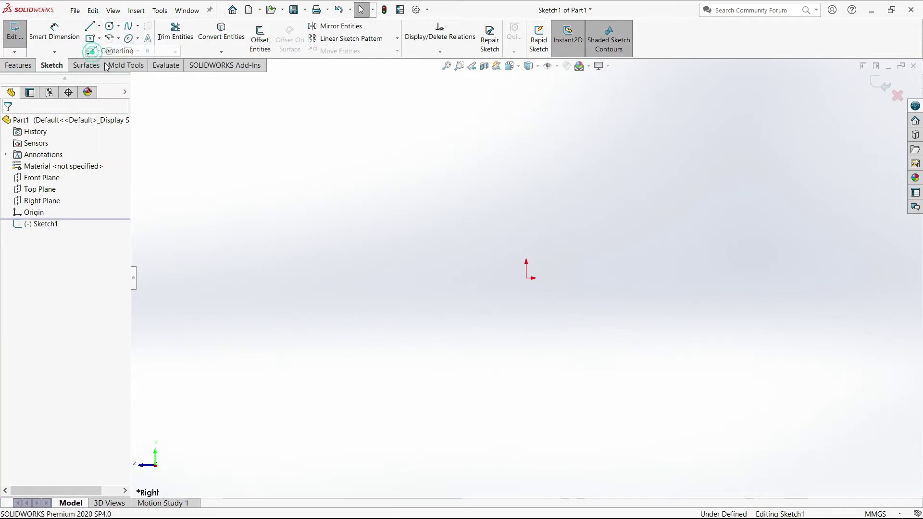
pyautogui.click(527, 278)
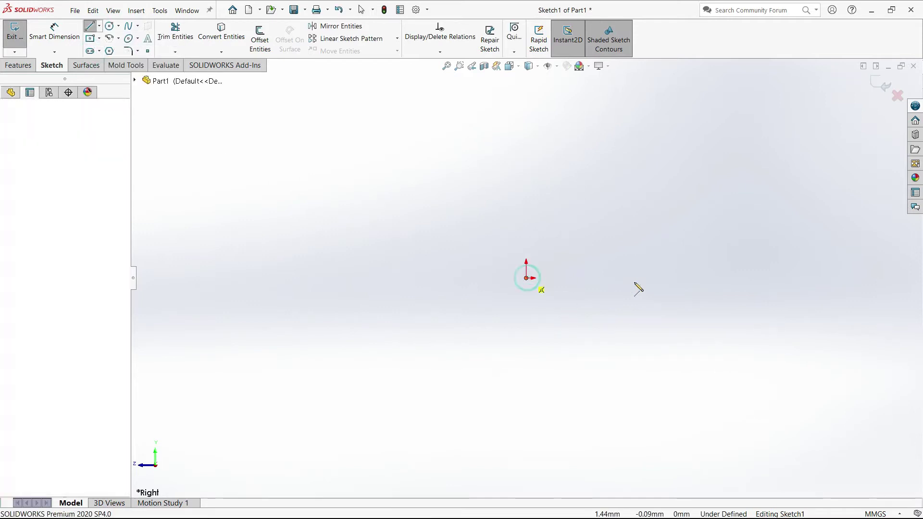
pyautogui.click(824, 278)
pyautogui.rightClick(226, 148)
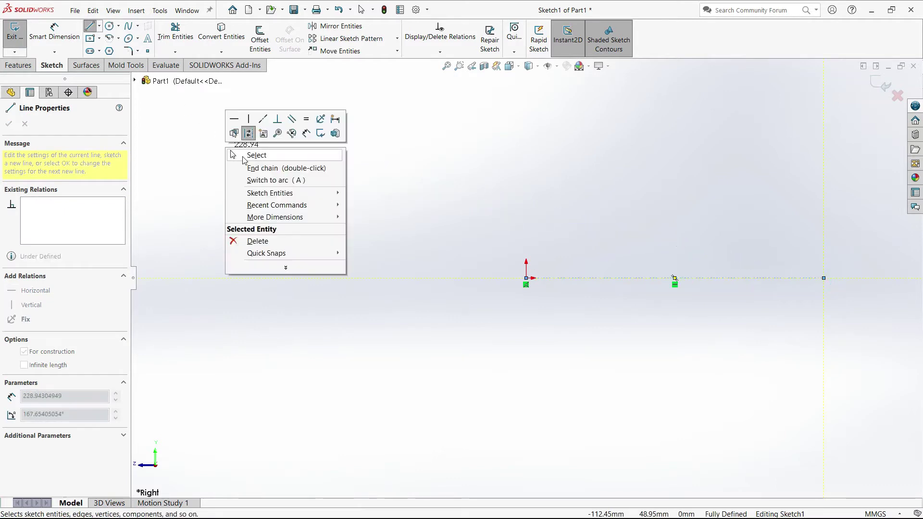
pyautogui.click(245, 155)
# - Draw the closed stepped shank-and-head profile with lines starting and ending at the origin
pyautogui.press('l')
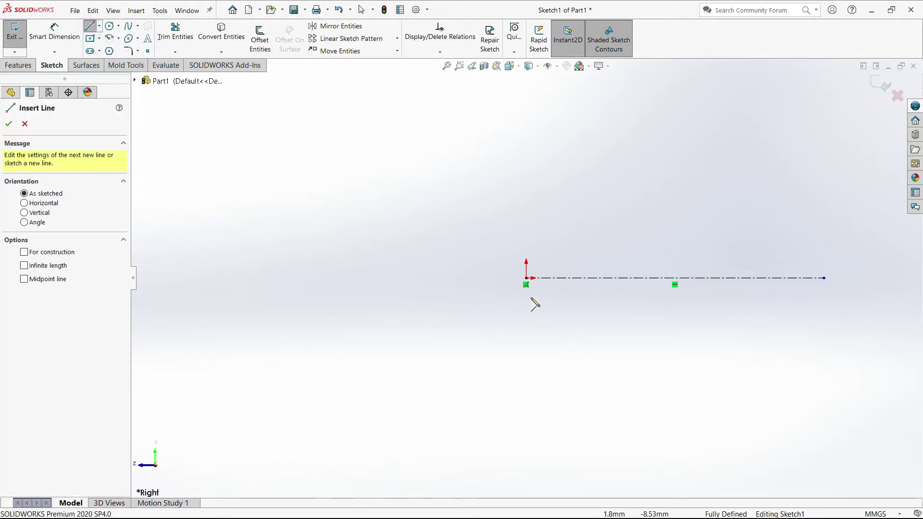
pyautogui.click(527, 279)
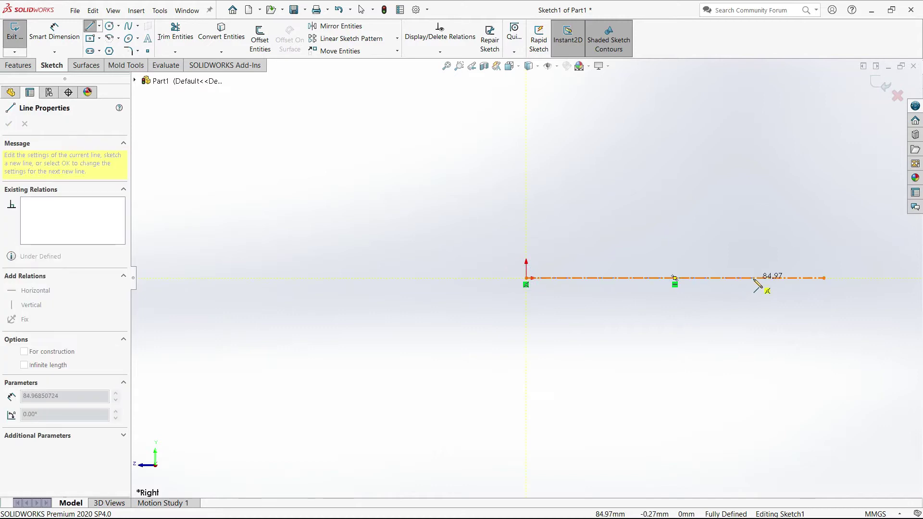
pyautogui.click(754, 251)
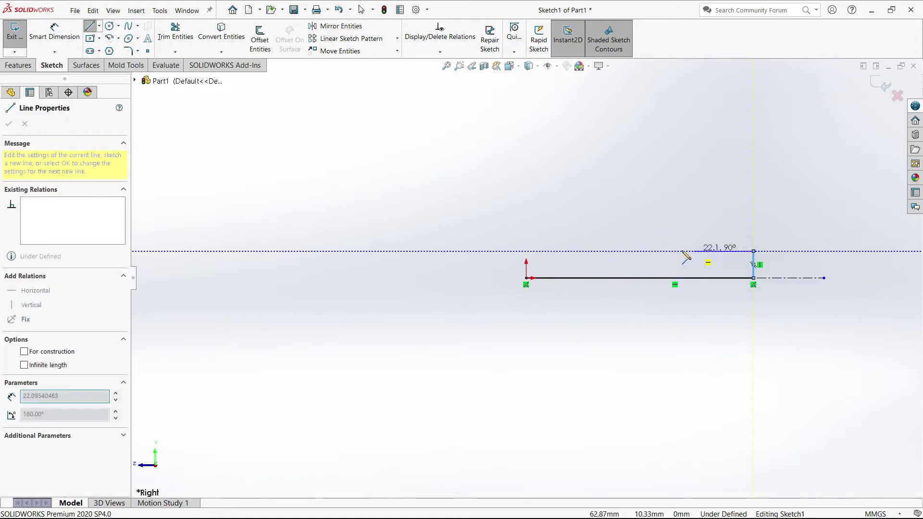
pyautogui.click(600, 251)
pyautogui.click(599, 217)
pyautogui.click(525, 218)
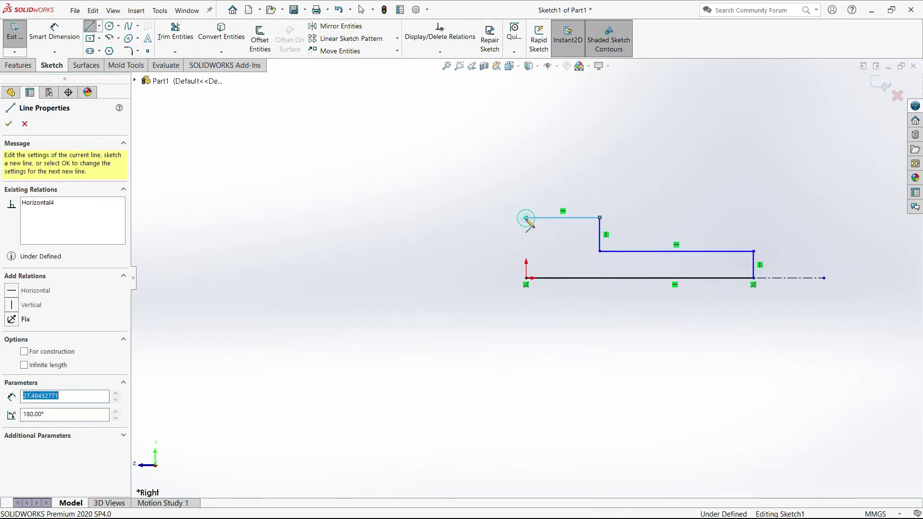
pyautogui.click(526, 278)
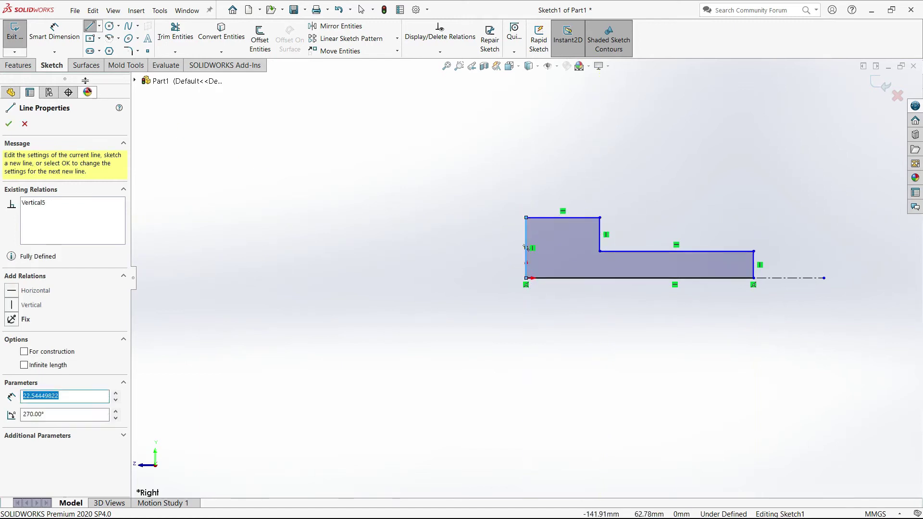
pyautogui.press('Escape')
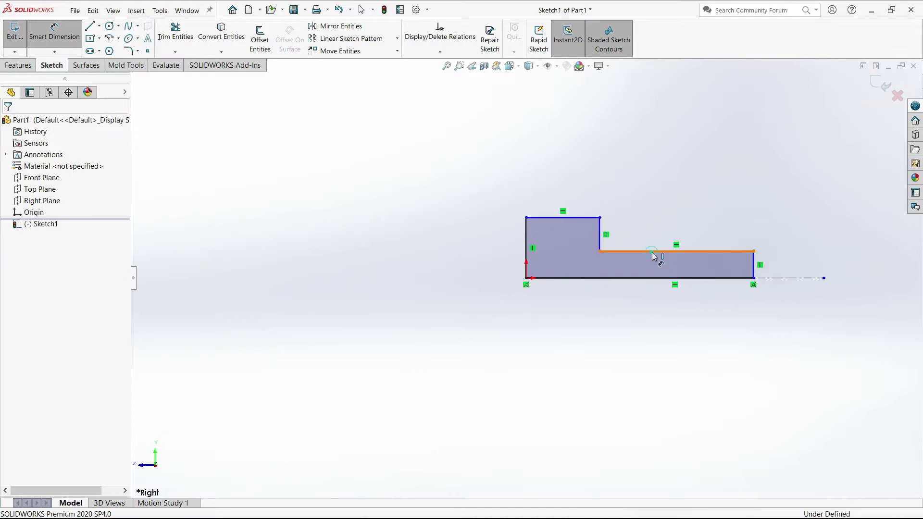
# - Dimension the shank at 8 mm long and 3 mm diameter
pyautogui.click(652, 251)
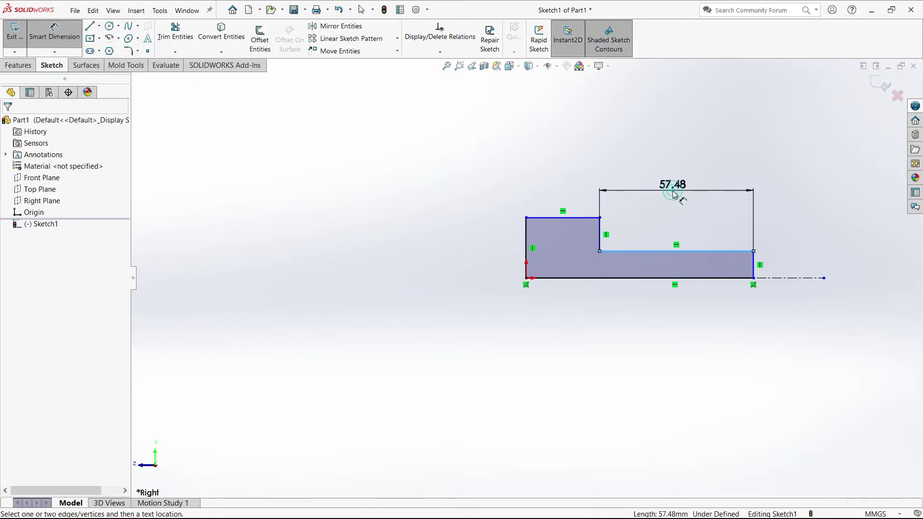
pyautogui.click(677, 195)
pyautogui.write('8')
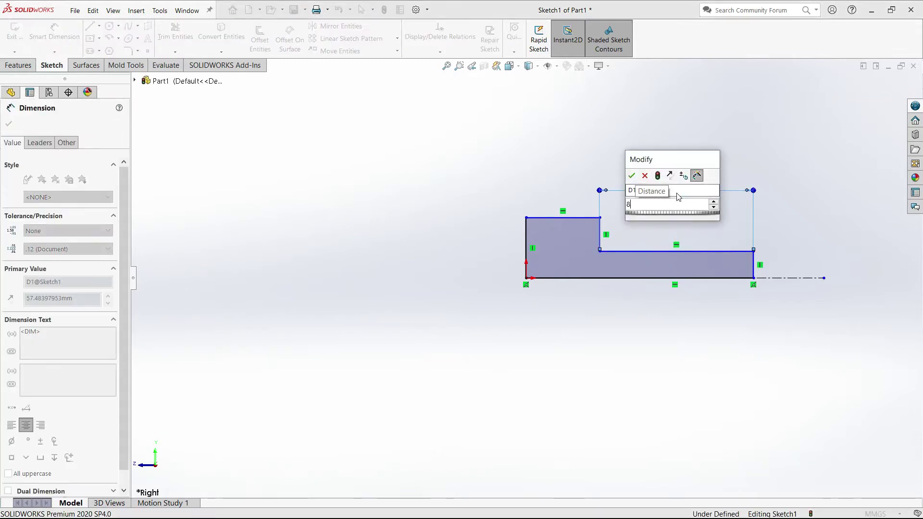
pyautogui.press('Return')
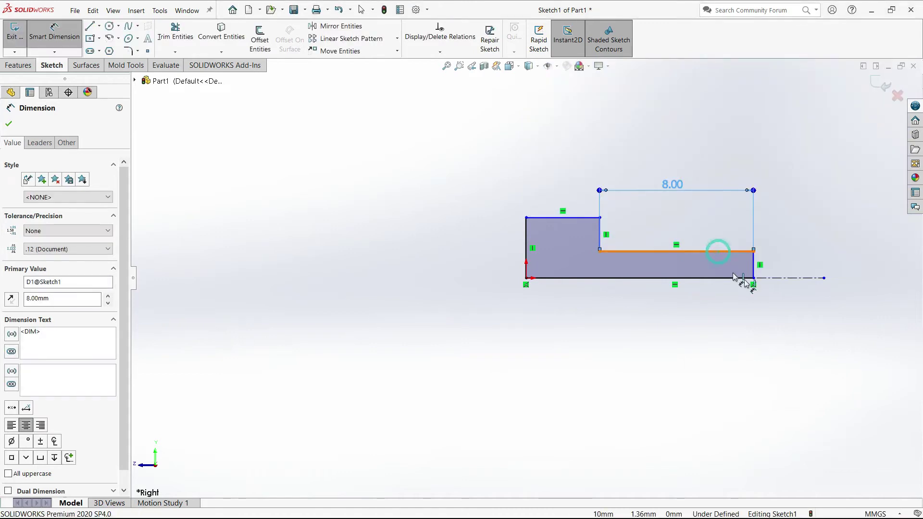
pyautogui.click(743, 278)
pyautogui.click(750, 251)
pyautogui.click(835, 281)
pyautogui.write('3')
pyautogui.press('Return')
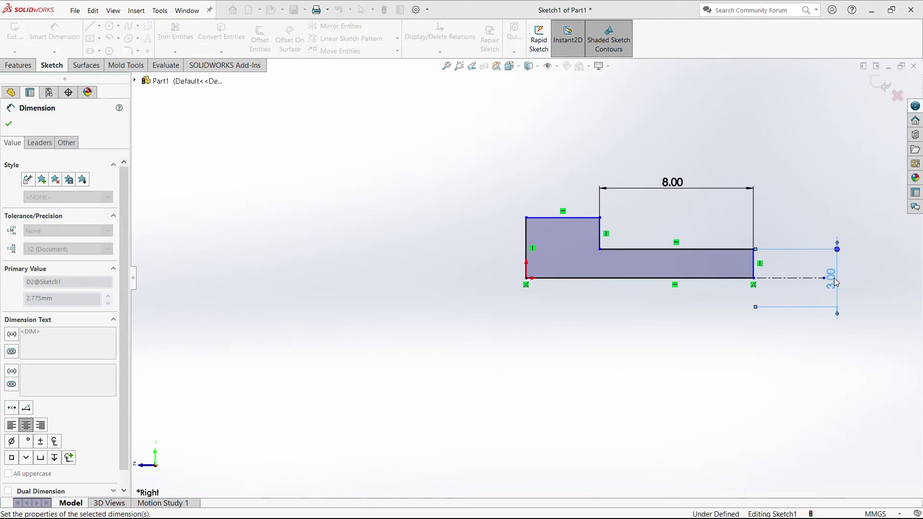
# - Dimension the head at 4.50 mm diameter and 2.75 mm length
pyautogui.click(562, 219)
pyautogui.click(567, 277)
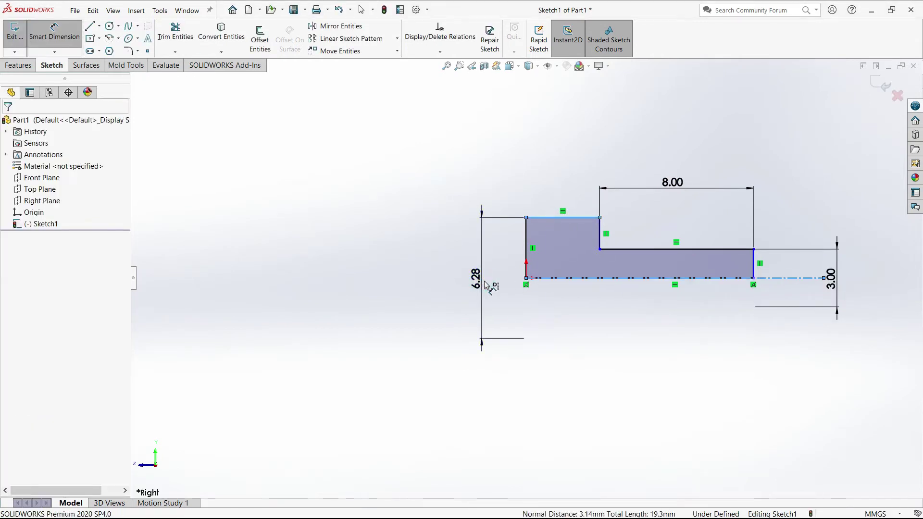
pyautogui.click(483, 283)
pyautogui.press('Return')
pyautogui.press('Return')
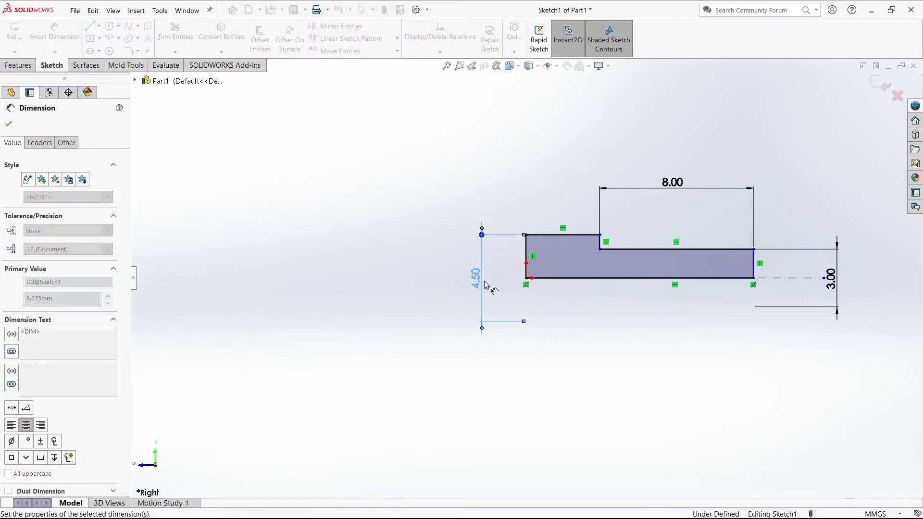
pyautogui.click(578, 240)
pyautogui.click(572, 278)
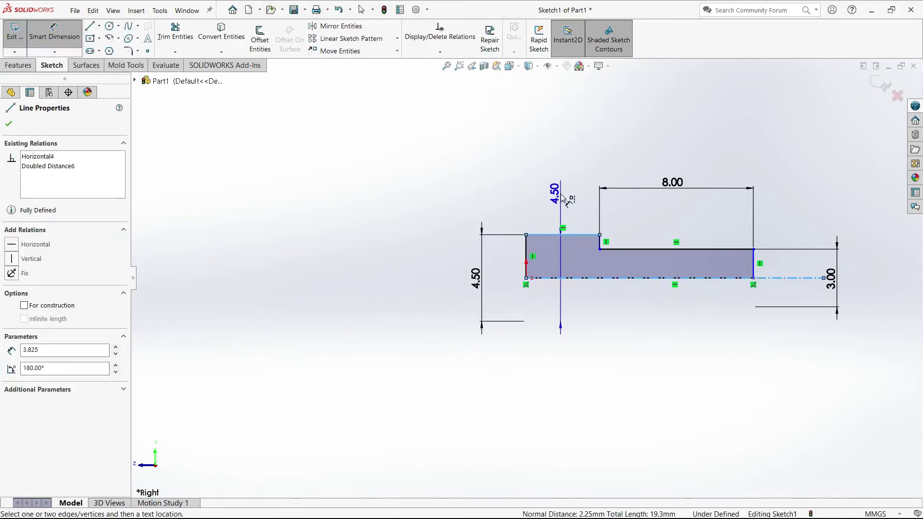
pyautogui.press('Escape')
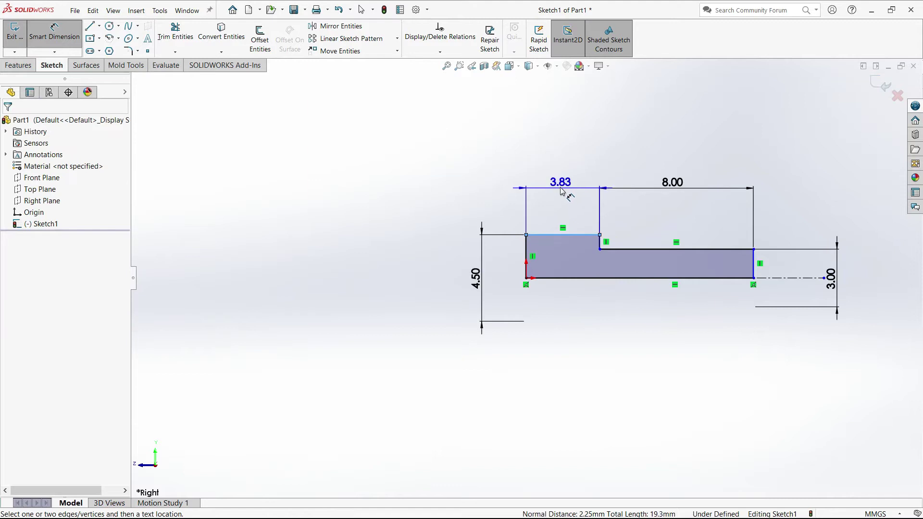
pyautogui.click(558, 202)
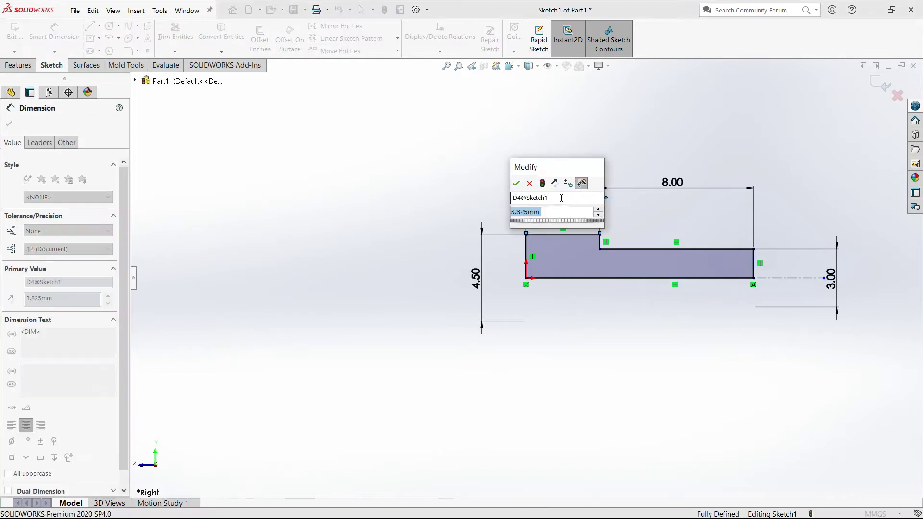
pyautogui.write('2.')
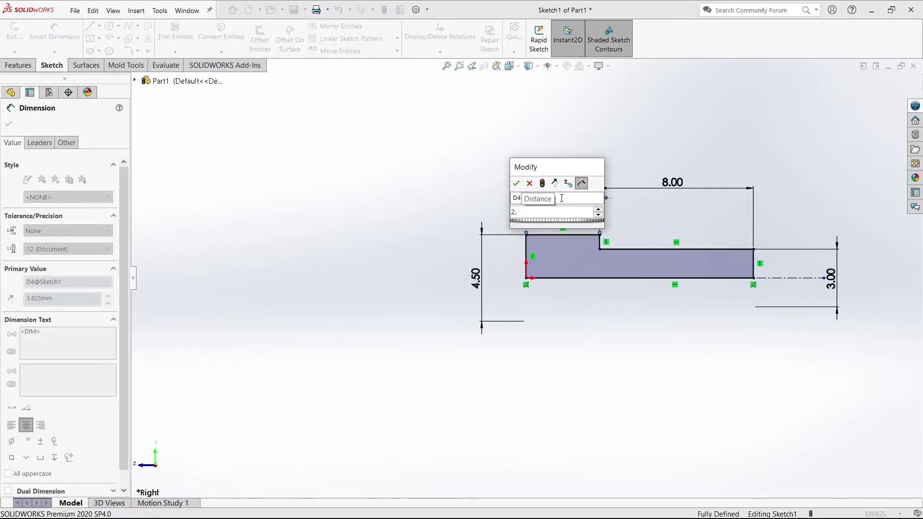
pyautogui.write('5')
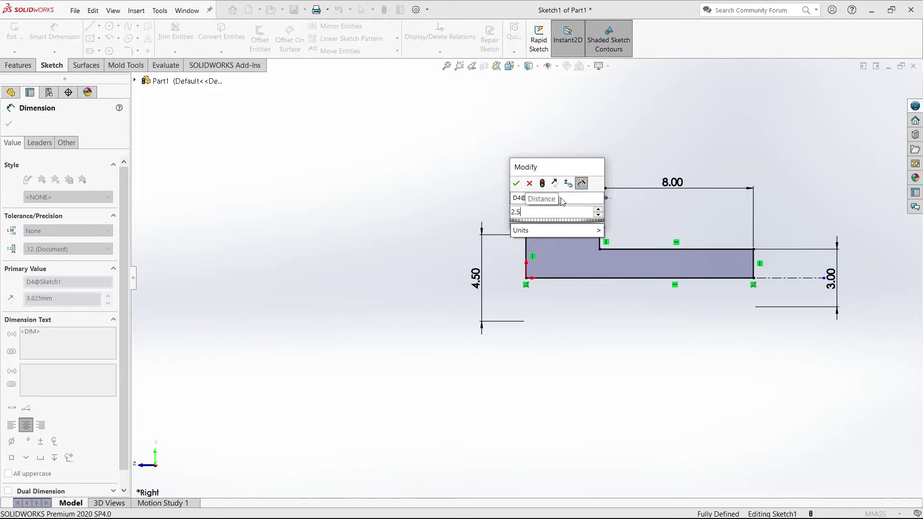
pyautogui.press('BackSpace')
pyautogui.write('75')
pyautogui.press('Return')
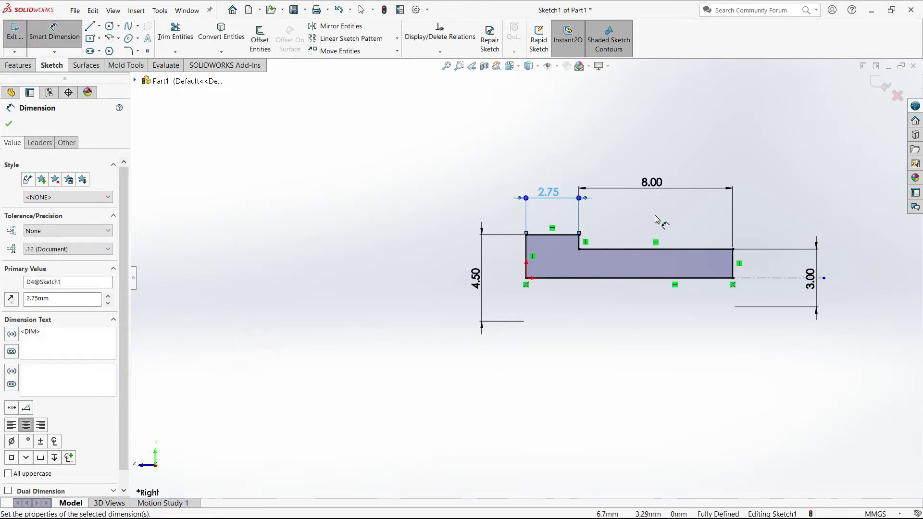
# - Revolve the profile about the centerline into a solid screw body
pyautogui.click(772, 201)
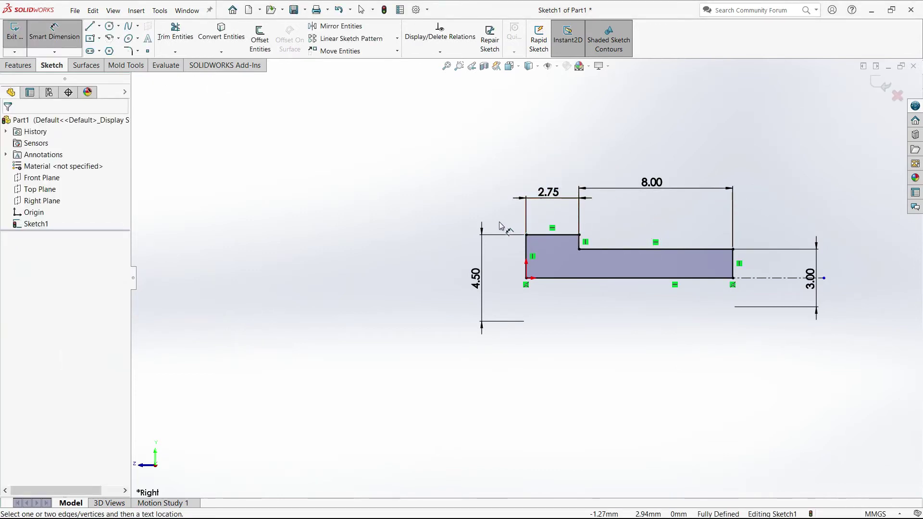
pyautogui.click(19, 65)
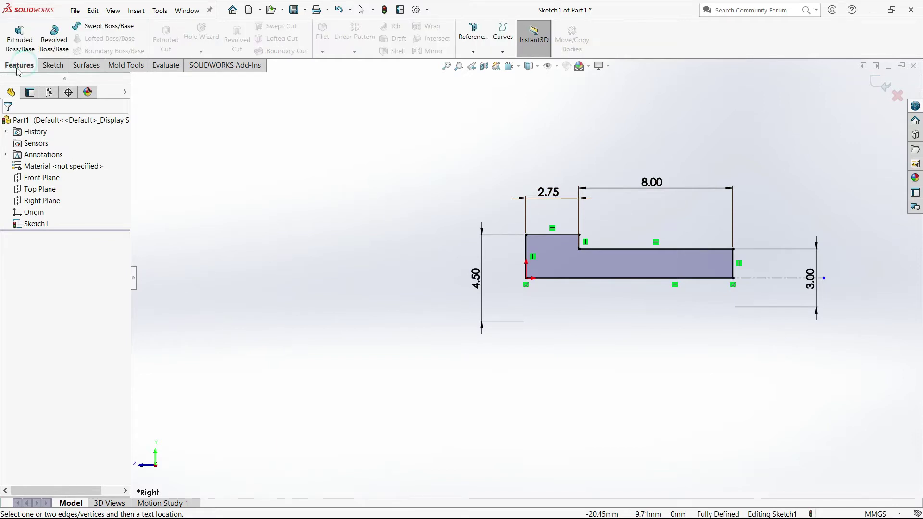
pyautogui.click(57, 42)
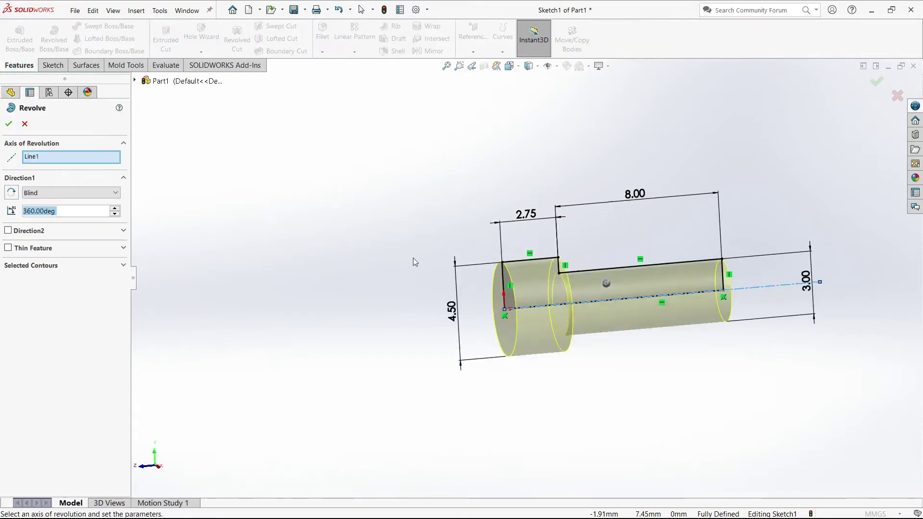
pyautogui.click(8, 125)
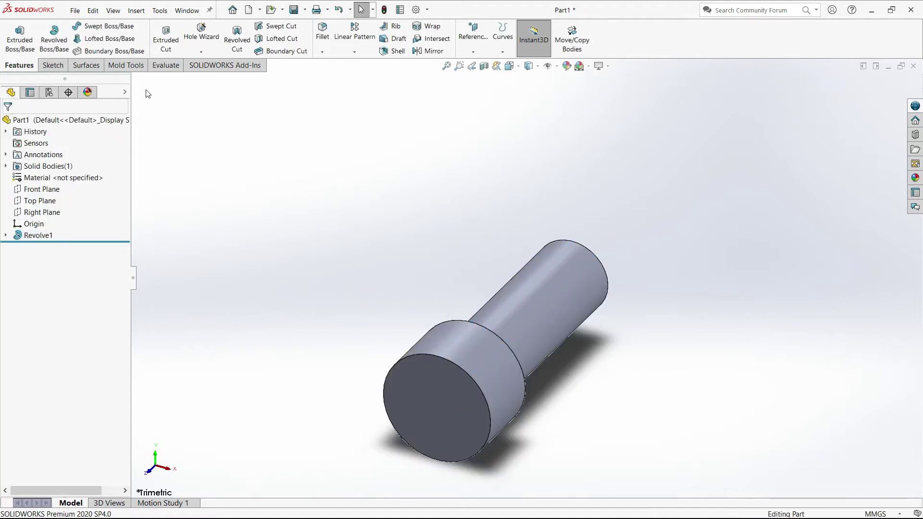
# - Start a Right Plane sketch viewed normal-to and draw a corner rectangle on the screw head
pyautogui.click(43, 212)
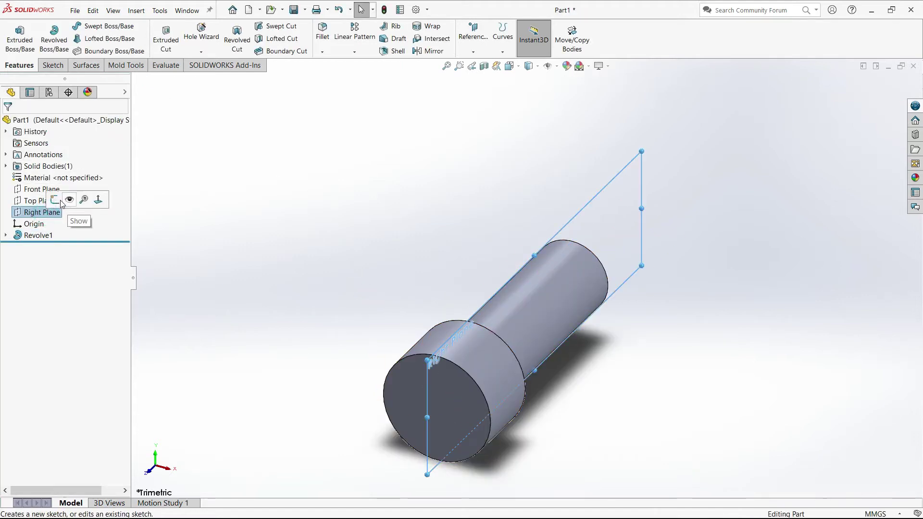
pyautogui.click(57, 200)
pyautogui.press('space')
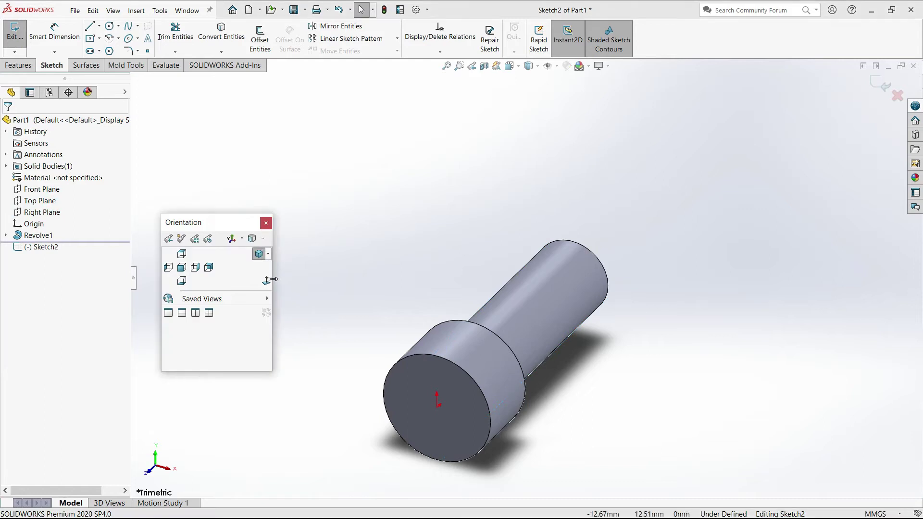
pyautogui.click(265, 282)
pyautogui.click(92, 39)
pyautogui.click(99, 38)
pyautogui.click(117, 52)
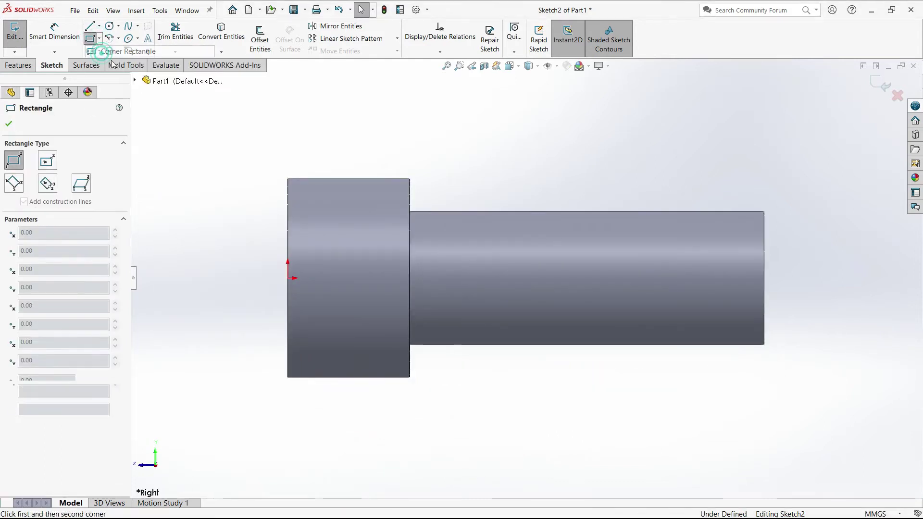
pyautogui.click(287, 240)
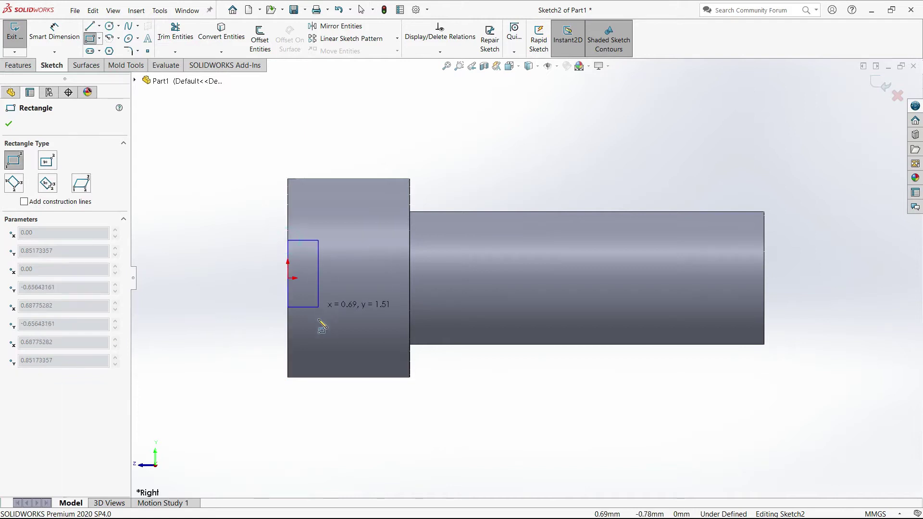
pyautogui.click(316, 334)
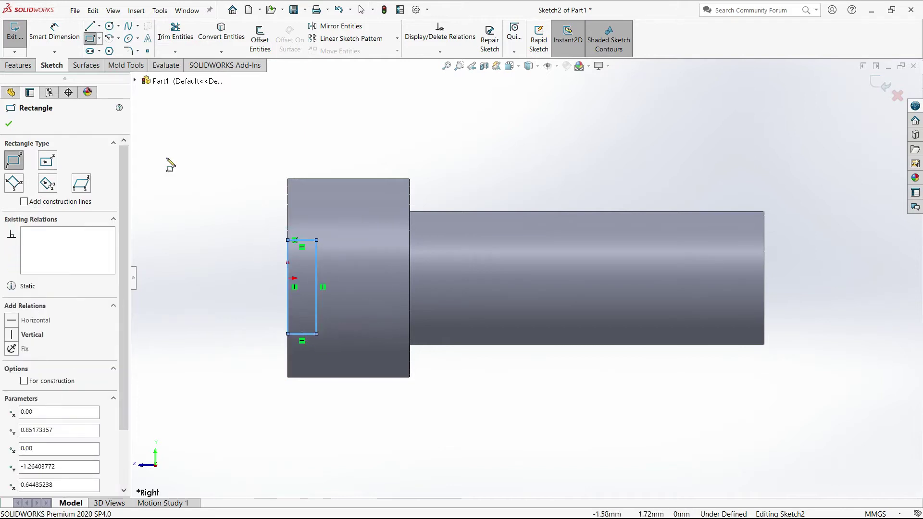
# - Add a horizontal construction line from the rectangle's right-edge midpoint to the head edge
pyautogui.click(99, 26)
pyautogui.press('Escape')
pyautogui.press('Escape')
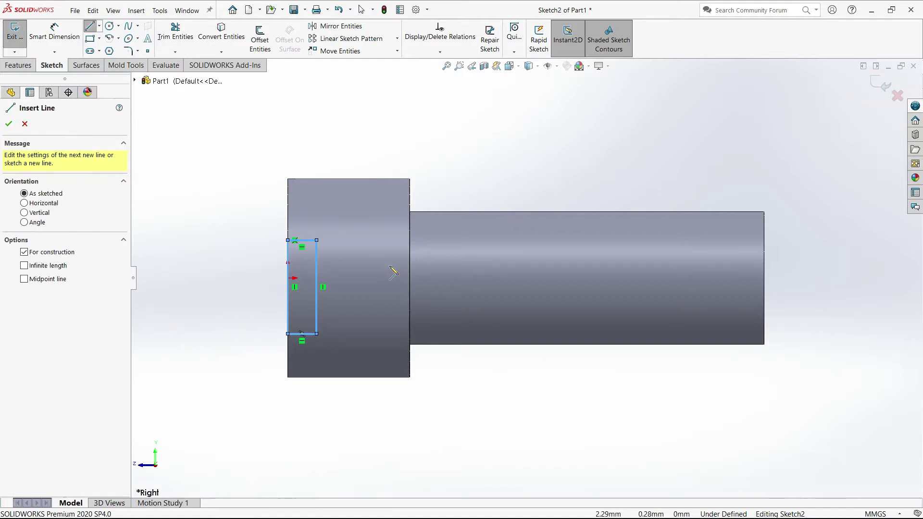
pyautogui.scroll(-3, 287, 294)
pyautogui.scroll(-2, 287, 294)
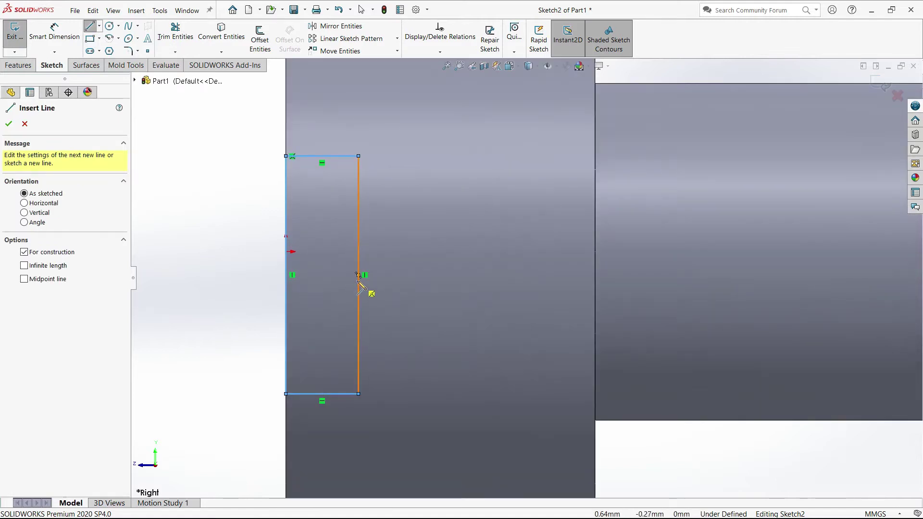
pyautogui.click(358, 274)
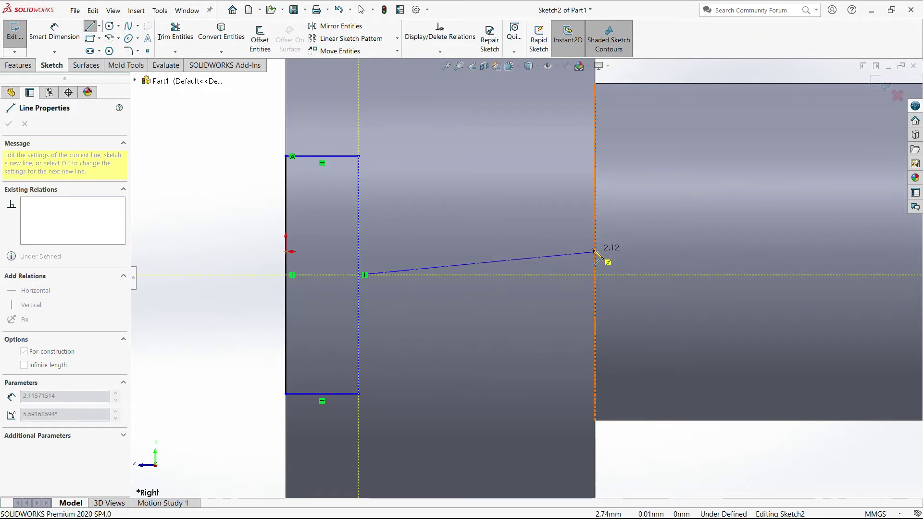
pyautogui.rightClick(476, 263)
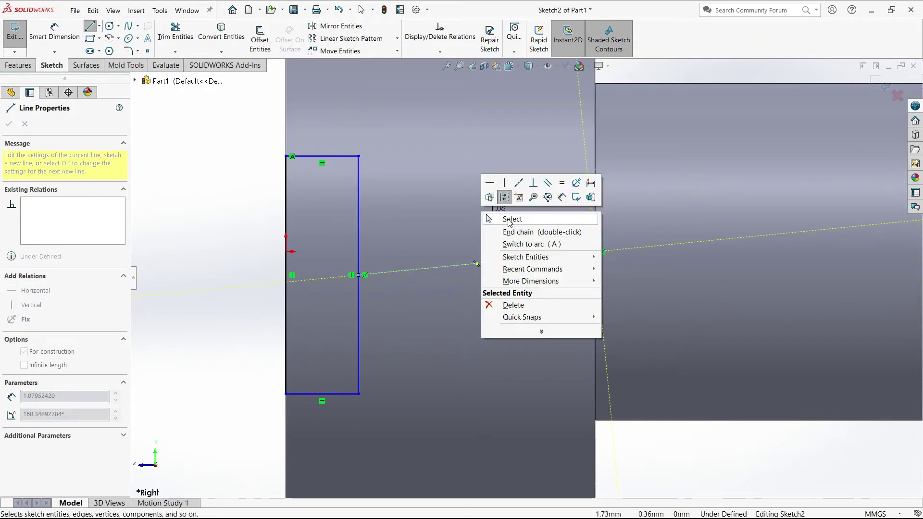
pyautogui.click(509, 220)
pyautogui.click(428, 270)
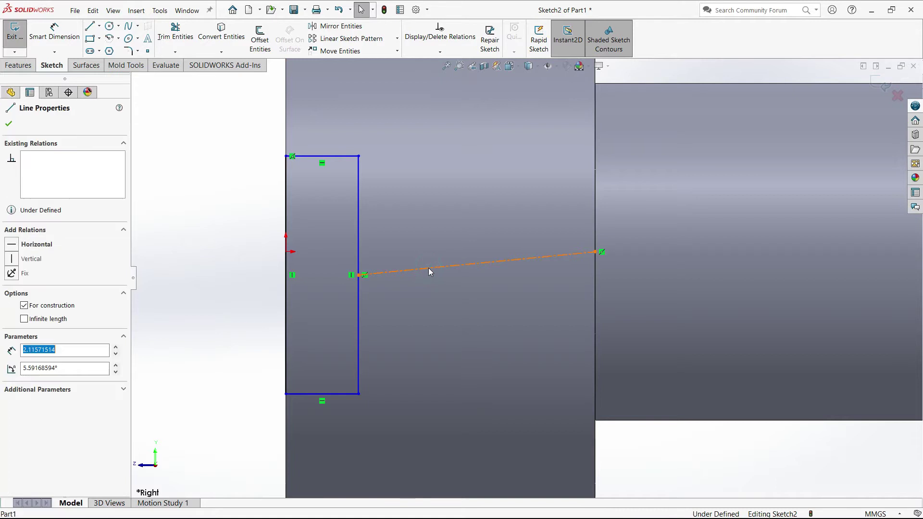
pyautogui.click(456, 225)
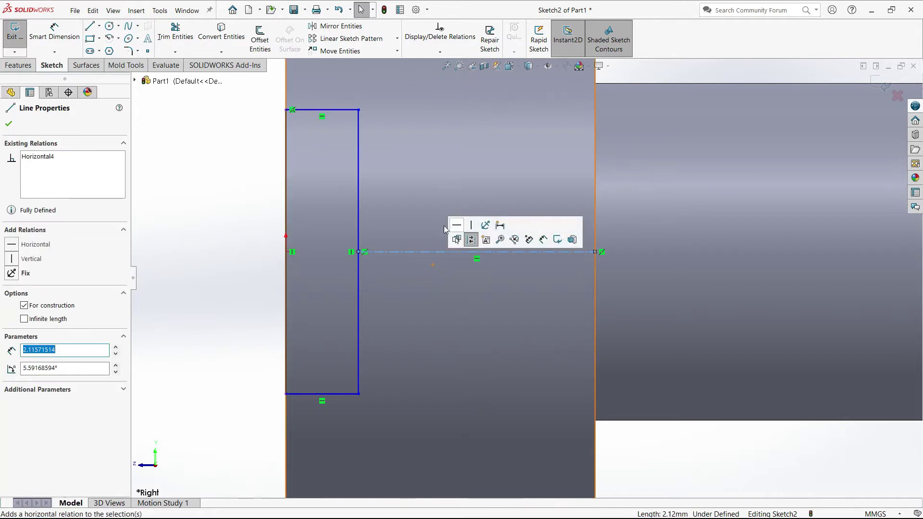
pyautogui.click(54, 33)
pyautogui.scroll(3, 292, 208)
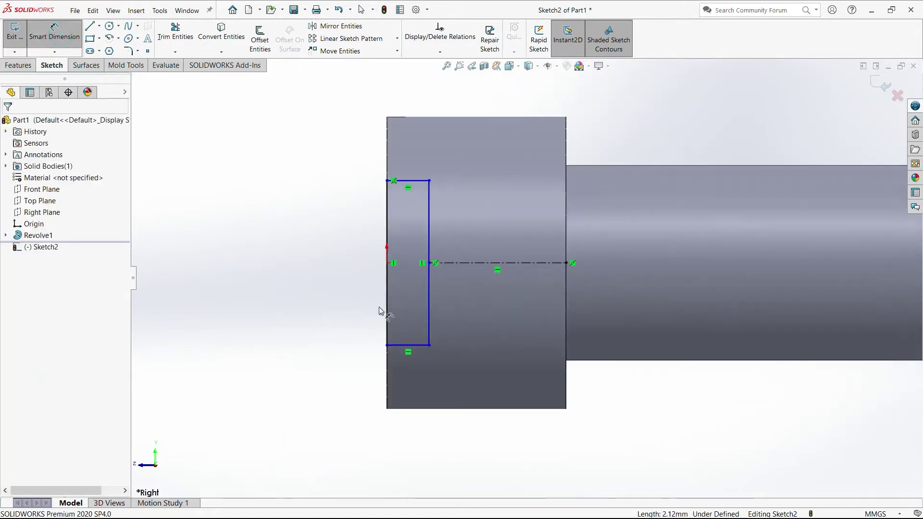
# - Dimension the slot rectangle 1.50 mm wide and 1.00 mm tall
pyautogui.click(416, 347)
pyautogui.click(345, 376)
pyautogui.write('1.5')
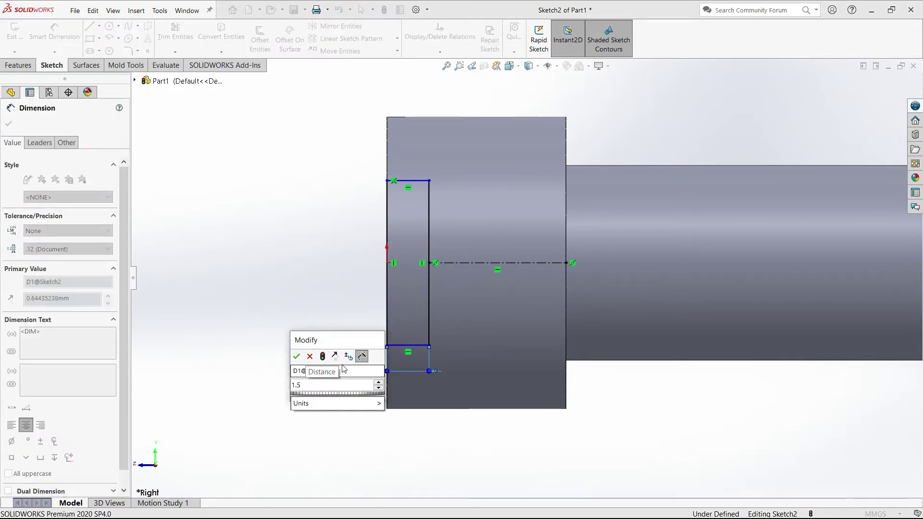
pyautogui.press('Return')
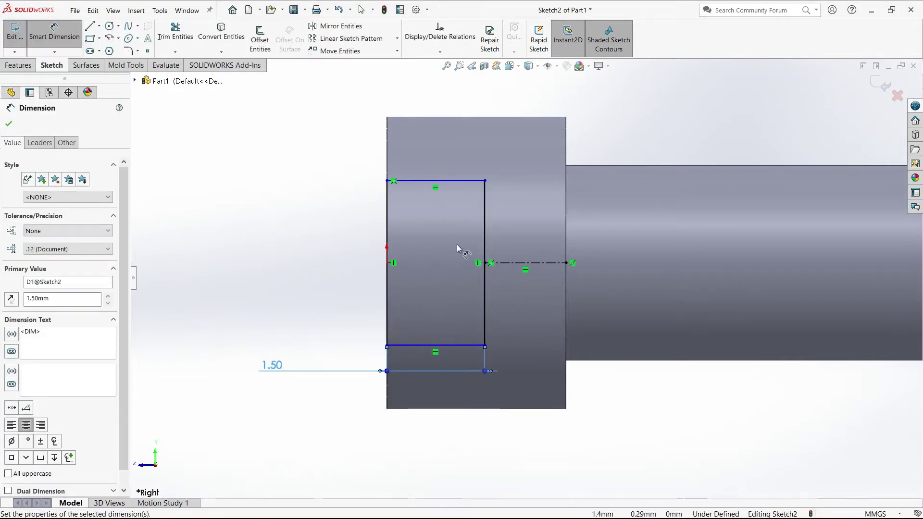
pyautogui.click(385, 245)
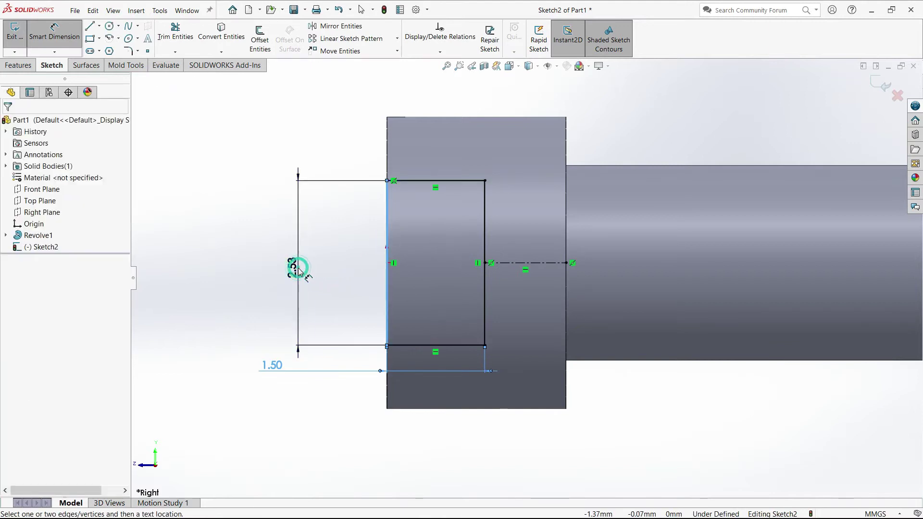
pyautogui.click(298, 272)
pyautogui.write('1')
pyautogui.press('Return')
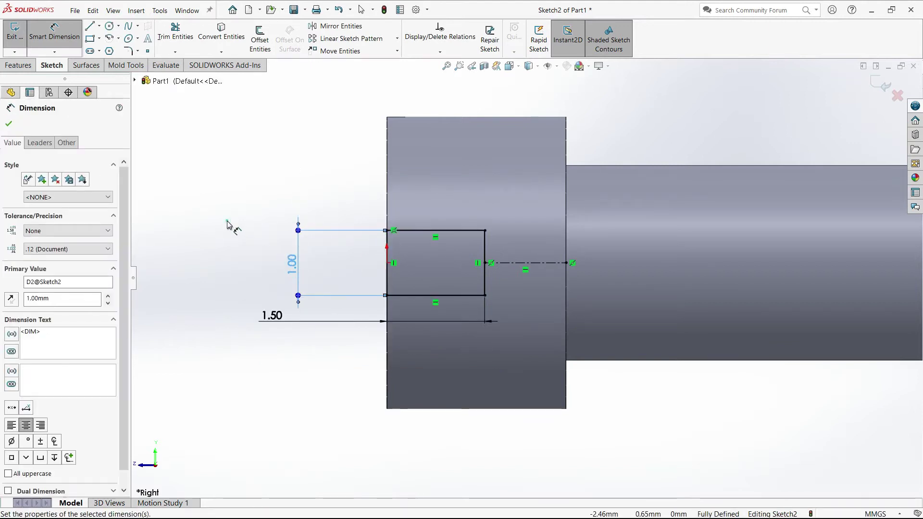
# - Extruded-cut the rectangle Through All in both directions to form the head slot
pyautogui.click(18, 65)
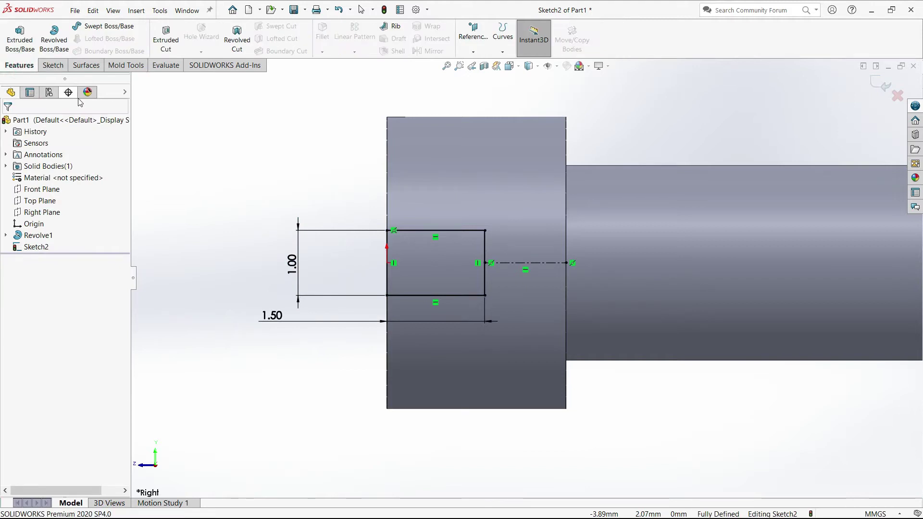
pyautogui.click(165, 39)
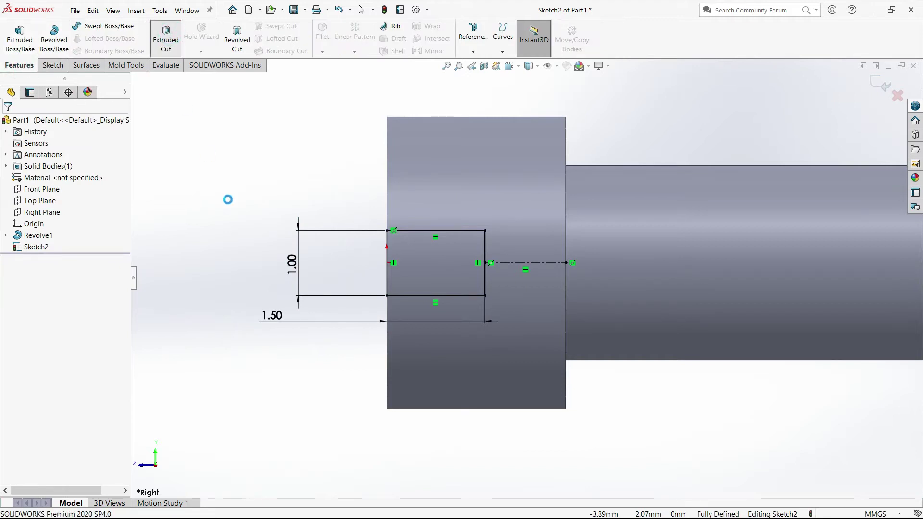
pyautogui.click(56, 190)
pyautogui.click(59, 217)
pyautogui.click(9, 123)
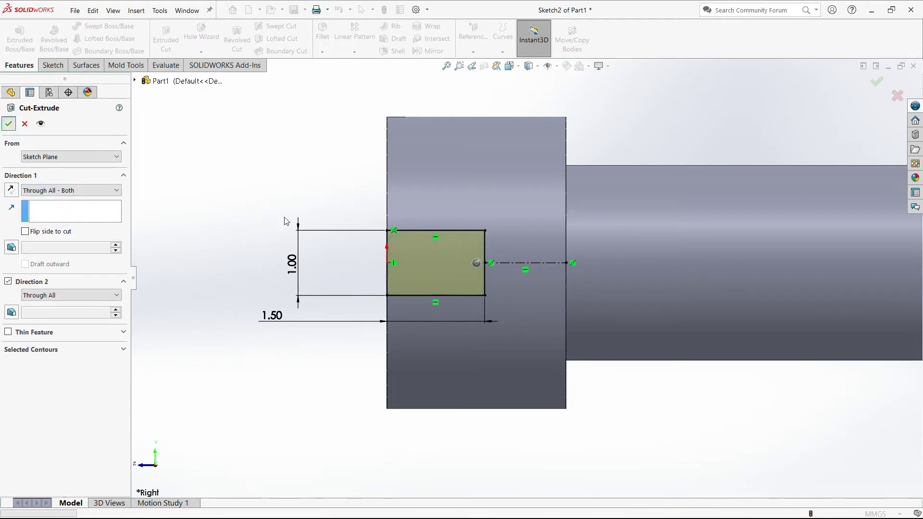
pyautogui.moveTo(291, 217); pyautogui.dragTo(309, 223, button='middle')
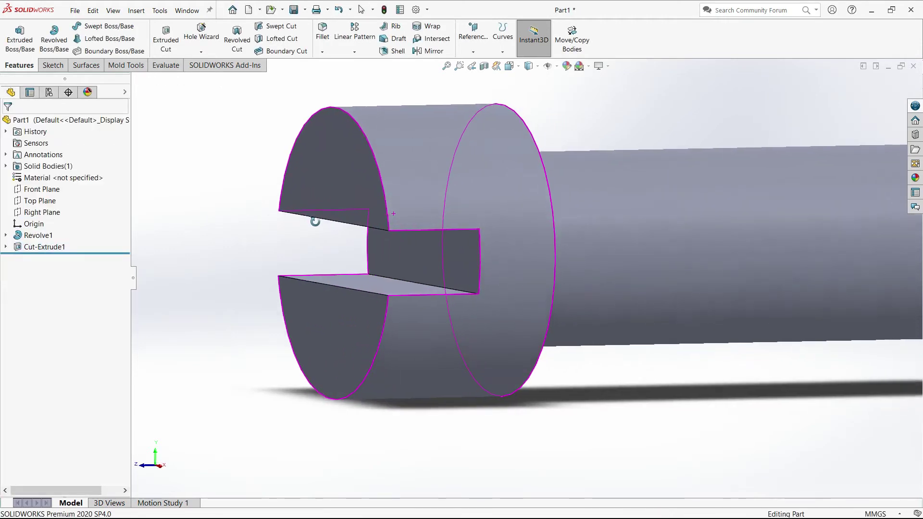
# - Fillet the head's top and bottom arc edges at 0.25 mm, then view isometrically
pyautogui.scroll(3, 385, 189)
pyautogui.scroll(-3, 385, 189)
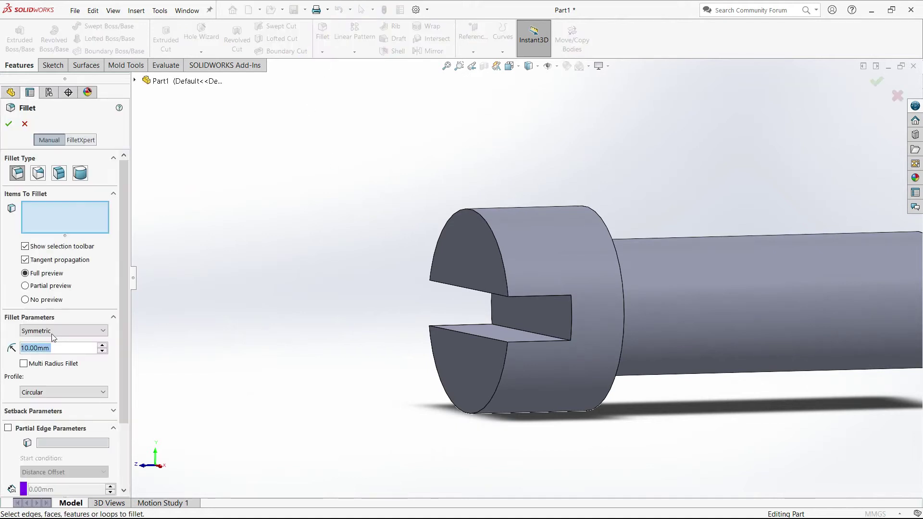
pyautogui.write('0.25')
pyautogui.press('Return')
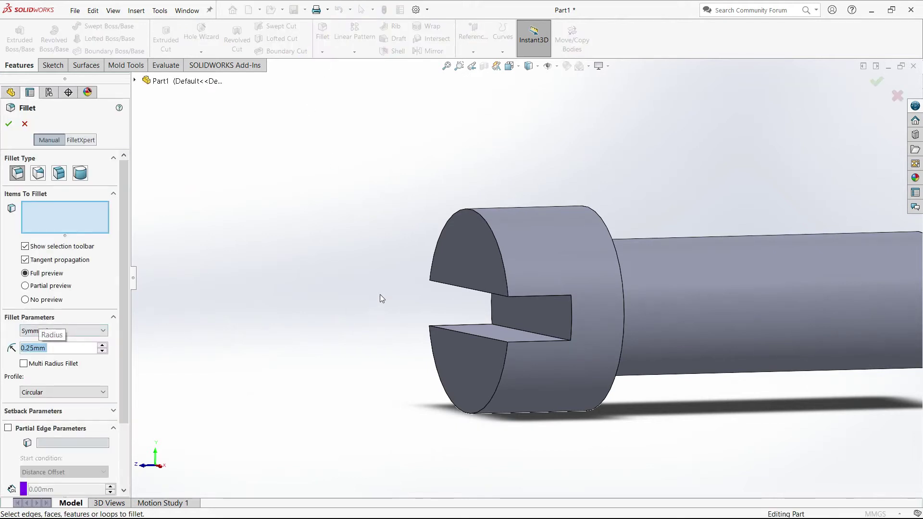
pyautogui.click(490, 231)
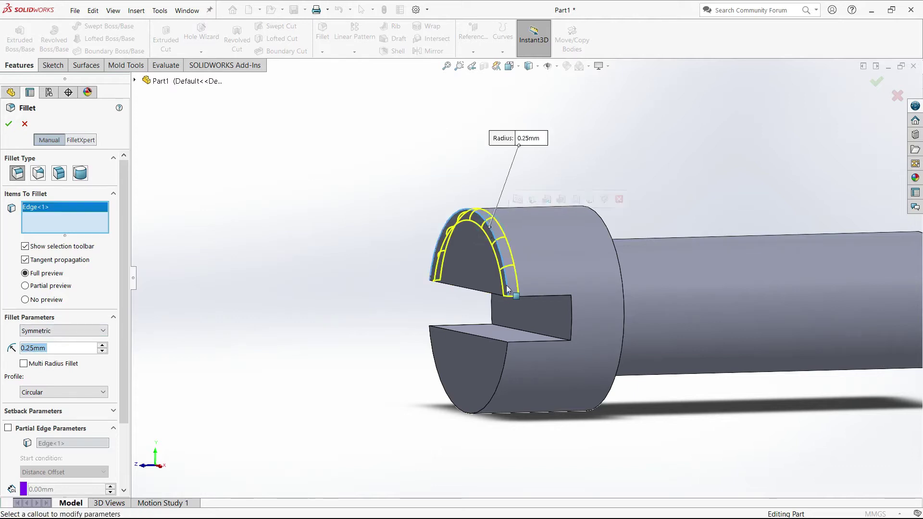
pyautogui.click(503, 367)
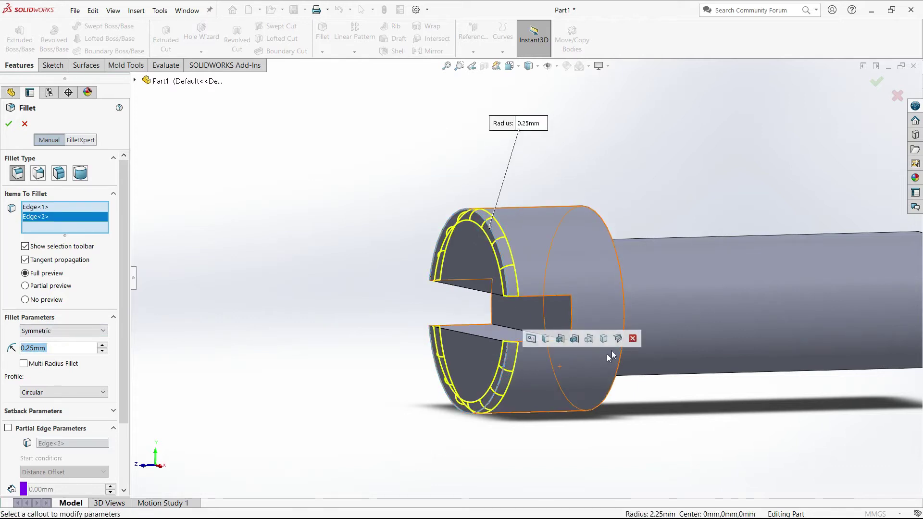
pyautogui.click(9, 125)
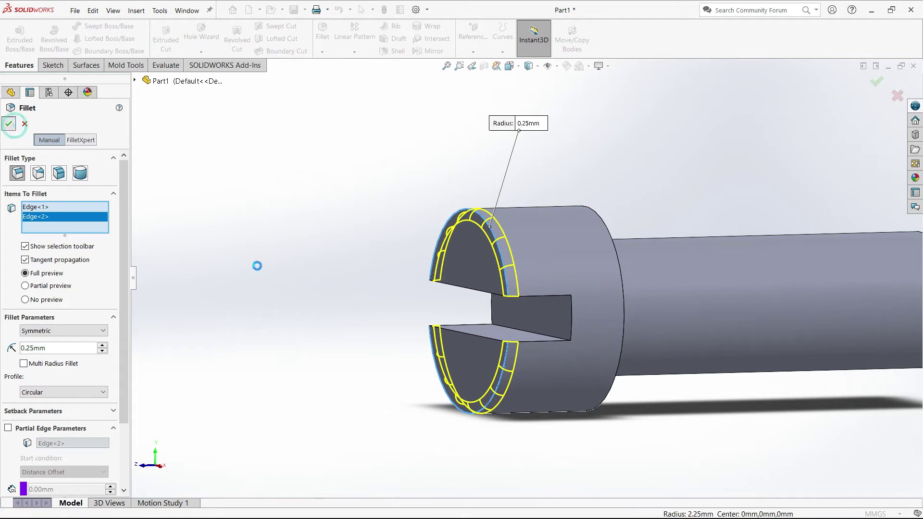
pyautogui.press('space')
pyautogui.click(457, 333)
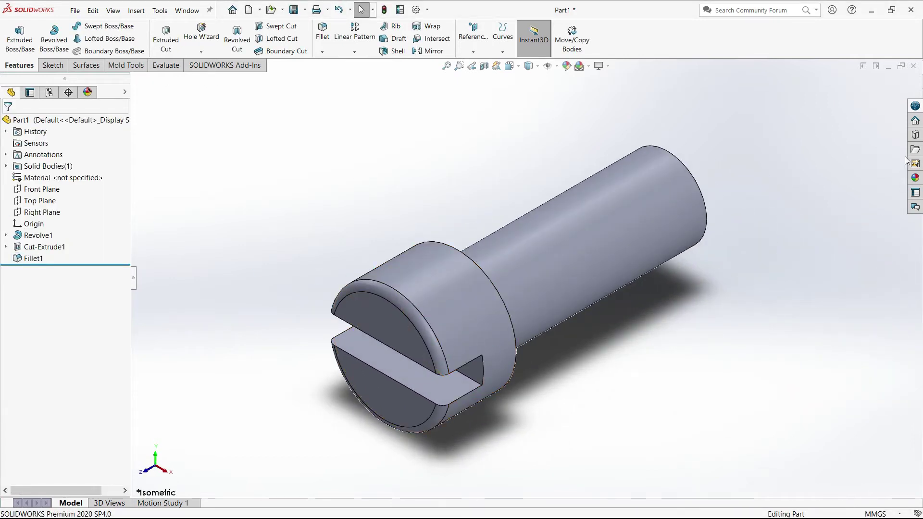
# - Drag polished steel from the Metal appearances onto the whole screw
pyautogui.click(915, 177)
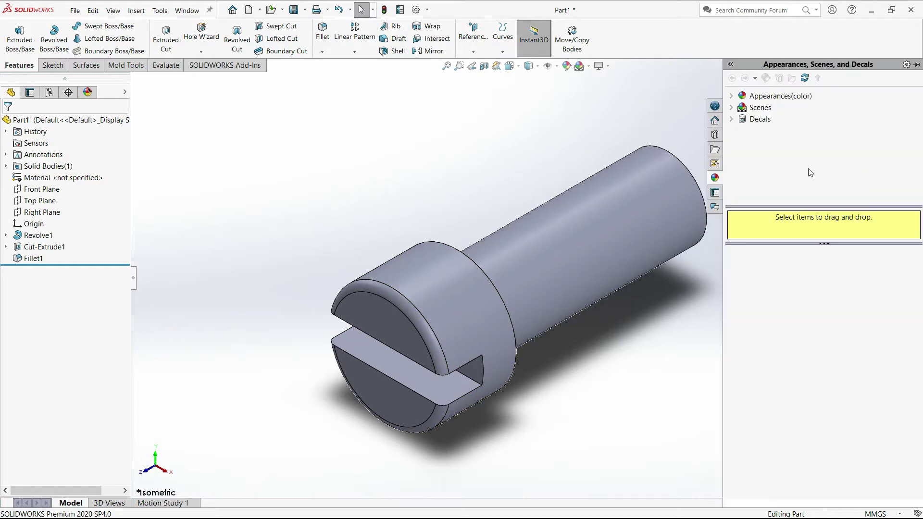
pyautogui.click(764, 96)
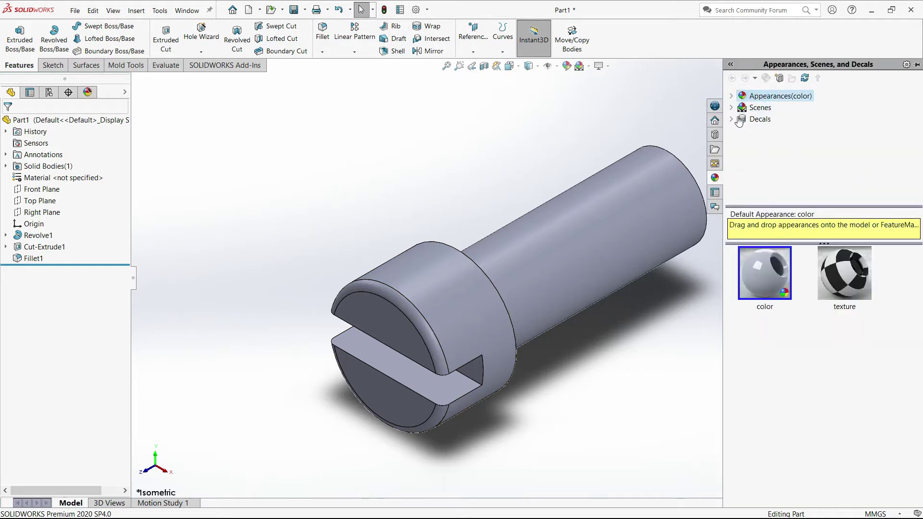
pyautogui.click(732, 96)
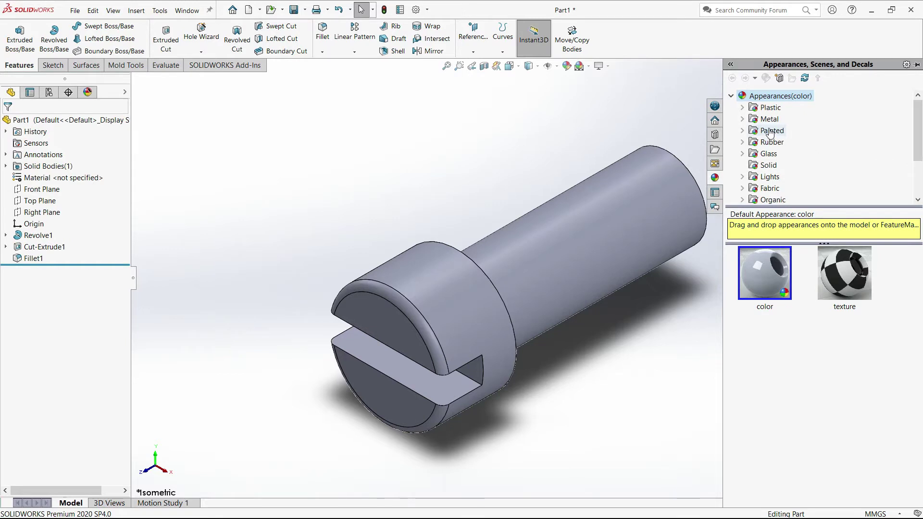
pyautogui.click(744, 119)
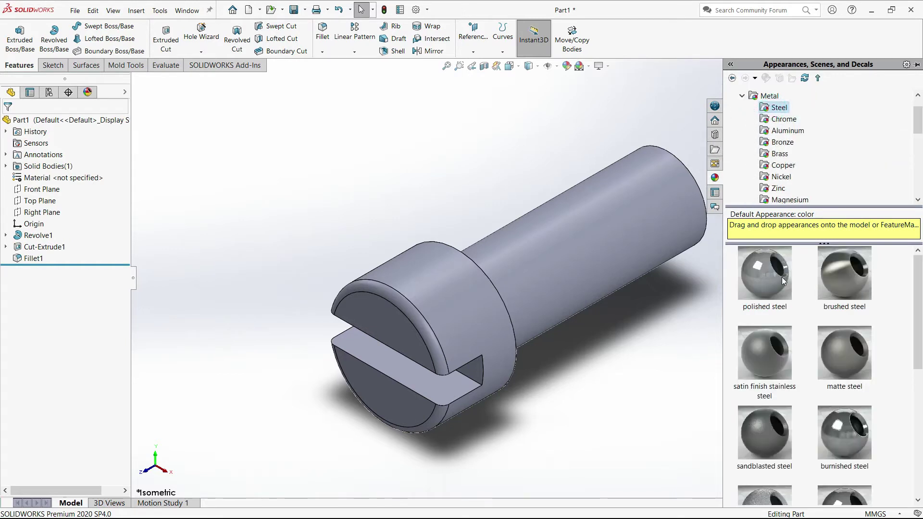
pyautogui.moveTo(750, 278); pyautogui.dragTo(584, 268)
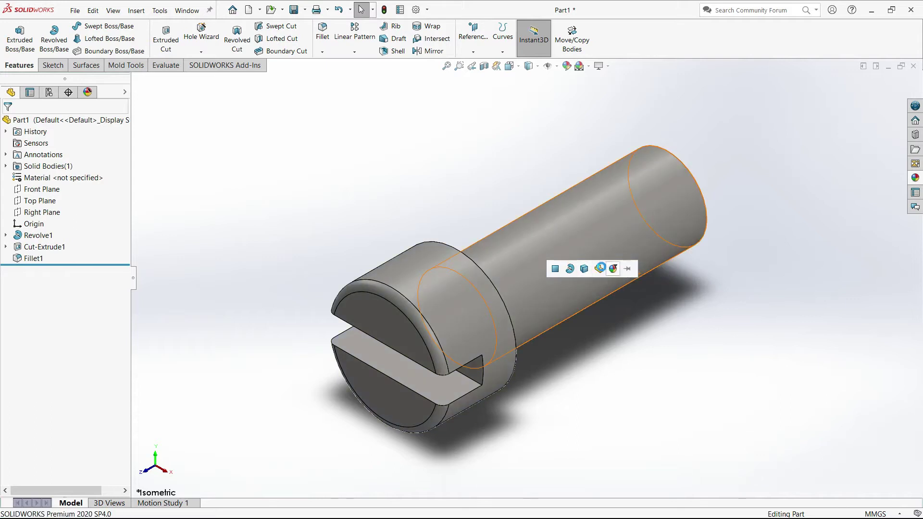
pyautogui.click(599, 268)
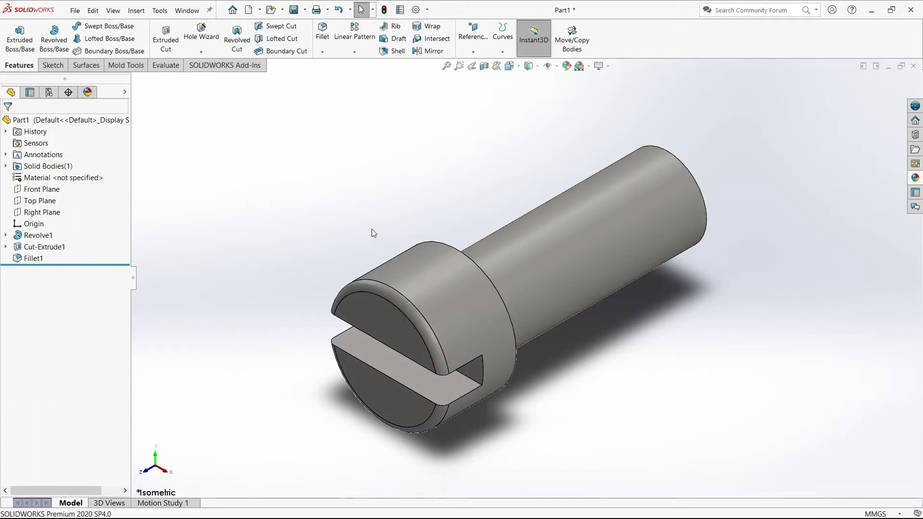
pyautogui.click(75, 10)
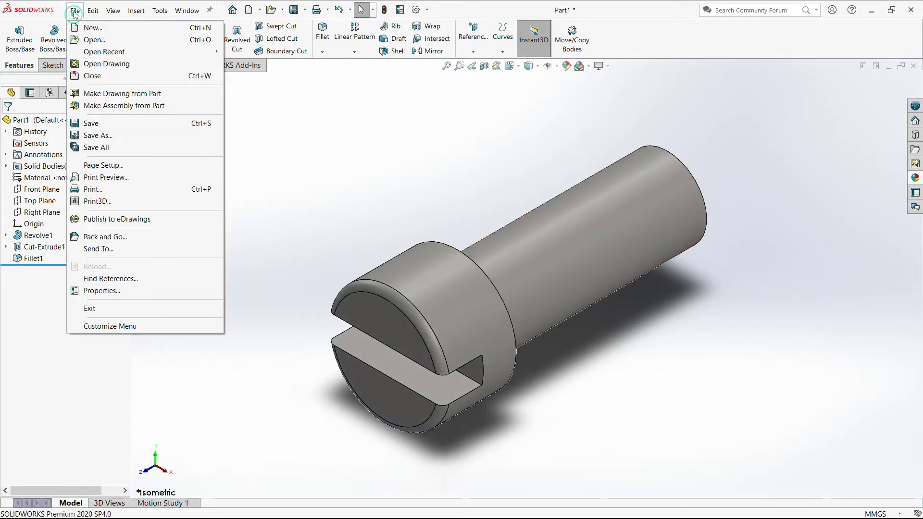
# - Save the screw as a SOLIDWORKS Part named 'Pan Head Screw 3x8'
pyautogui.click(105, 135)
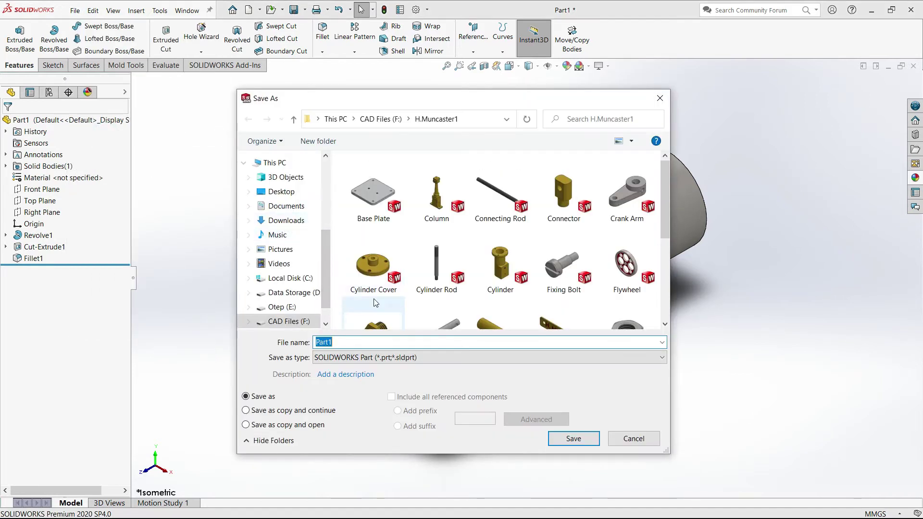
pyautogui.write('P')
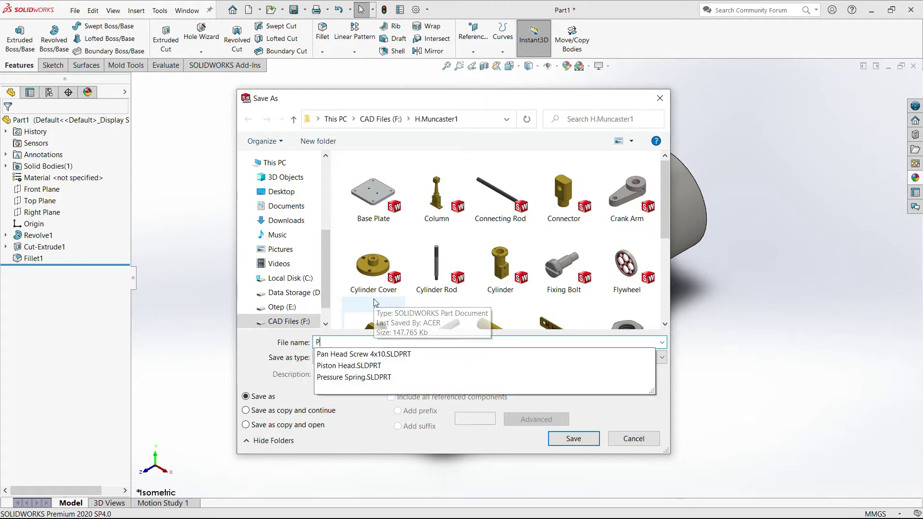
pyautogui.write('an Head Sc')
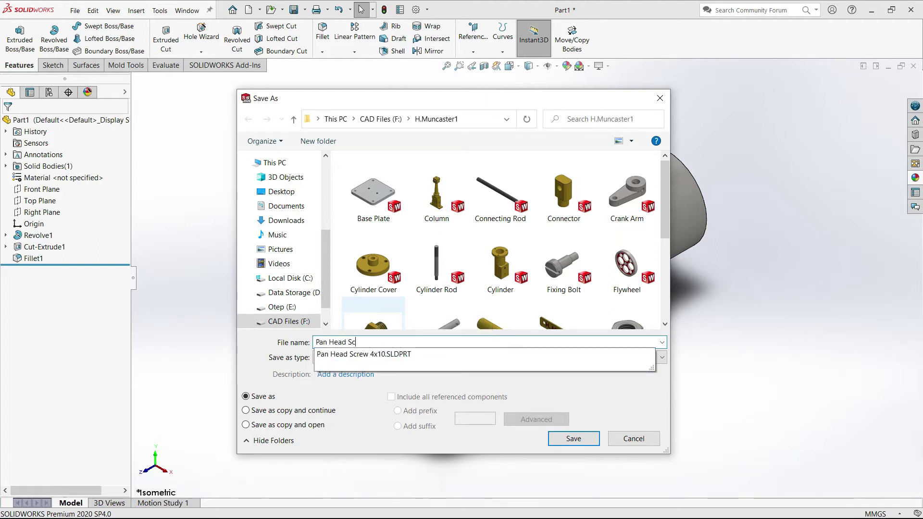
pyautogui.write('3x8')
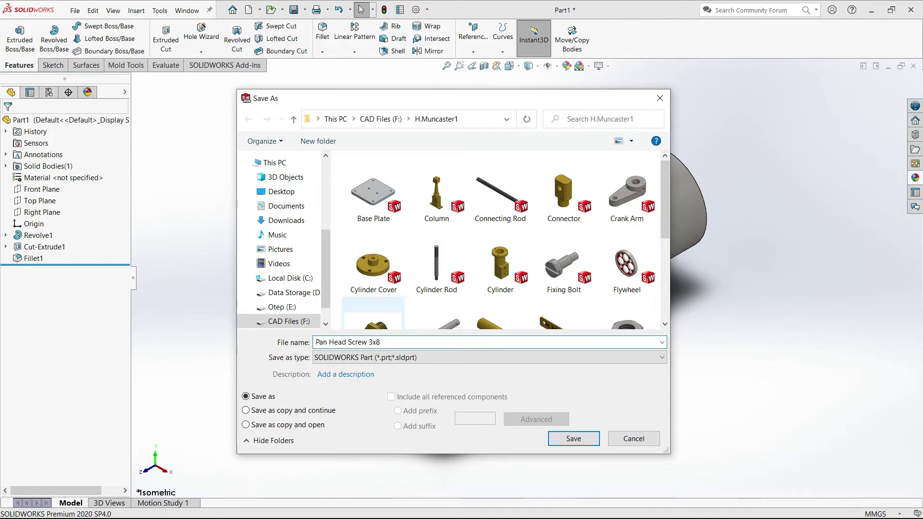
pyautogui.click(572, 440)
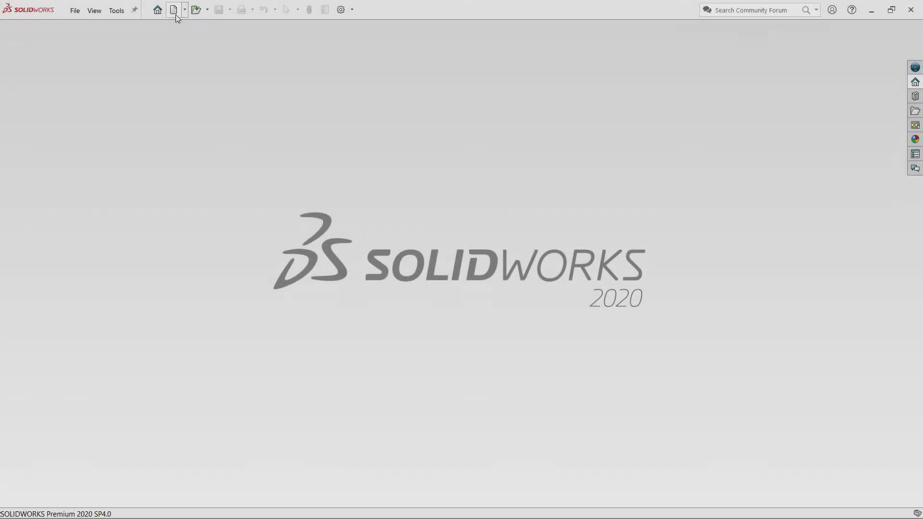
# - Create a new blank part and start a sketch on the Right Plane
pyautogui.click(174, 10)
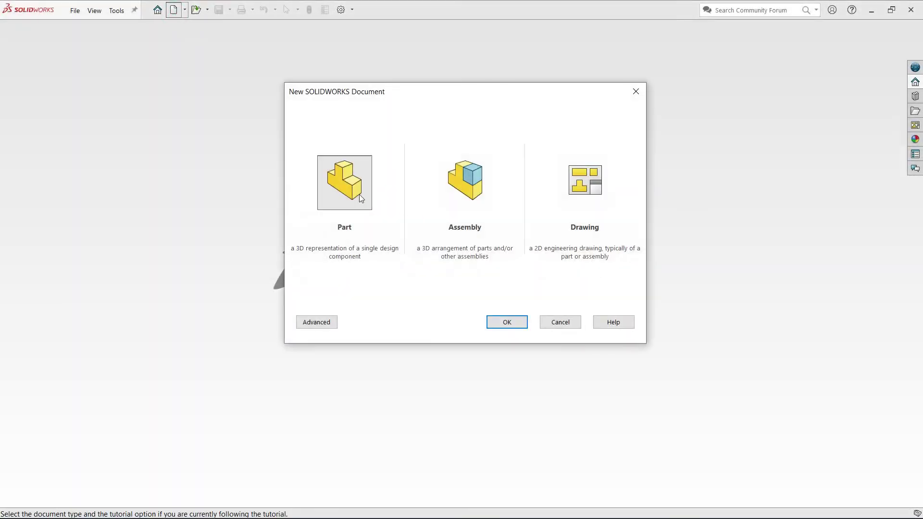
pyautogui.click(507, 323)
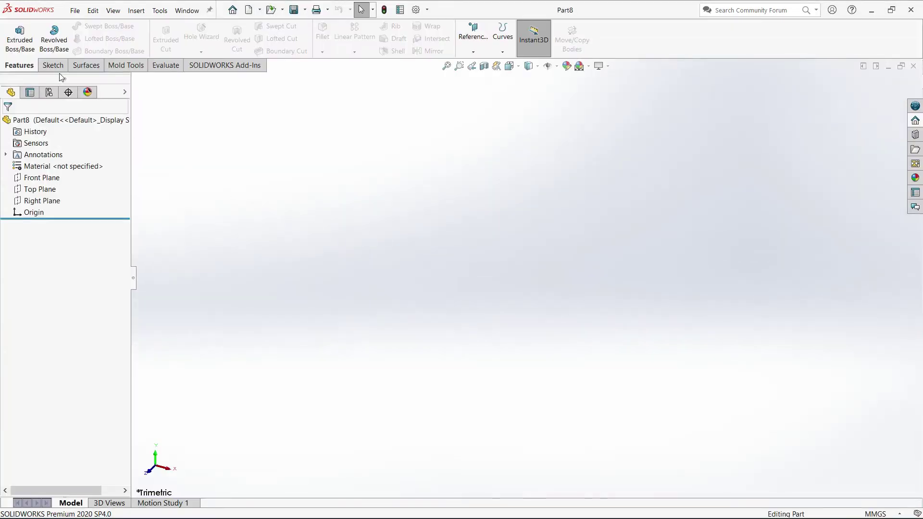
pyautogui.click(56, 69)
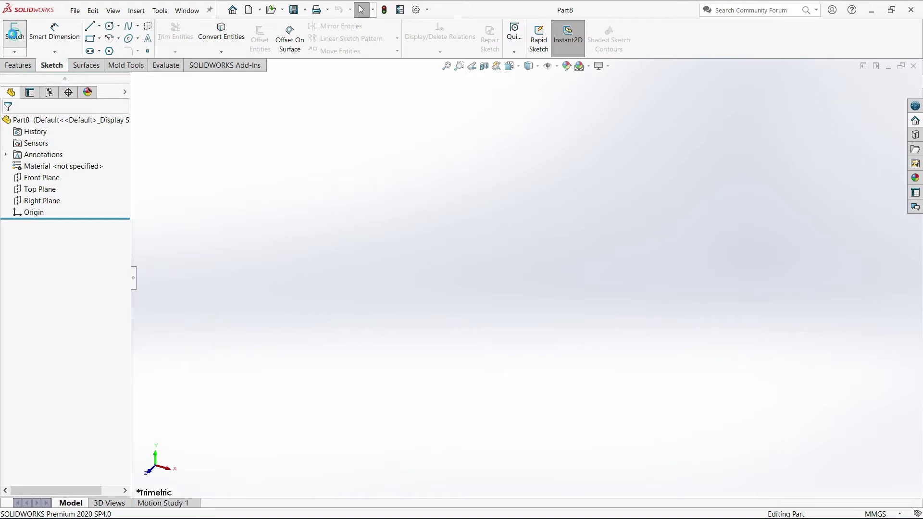
pyautogui.click(13, 33)
pyautogui.click(591, 150)
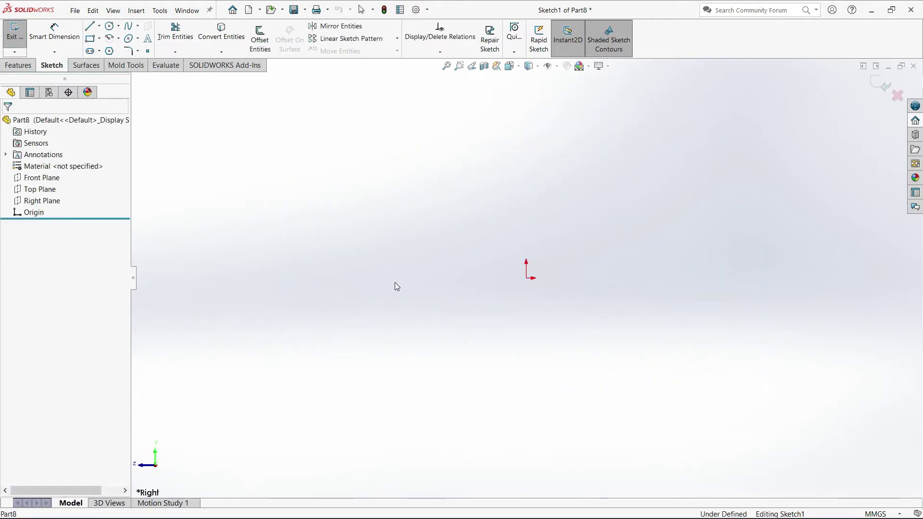
# - Draw a horizontal centerline from the origin as the revolve axis
pyautogui.click(100, 26)
pyautogui.click(107, 50)
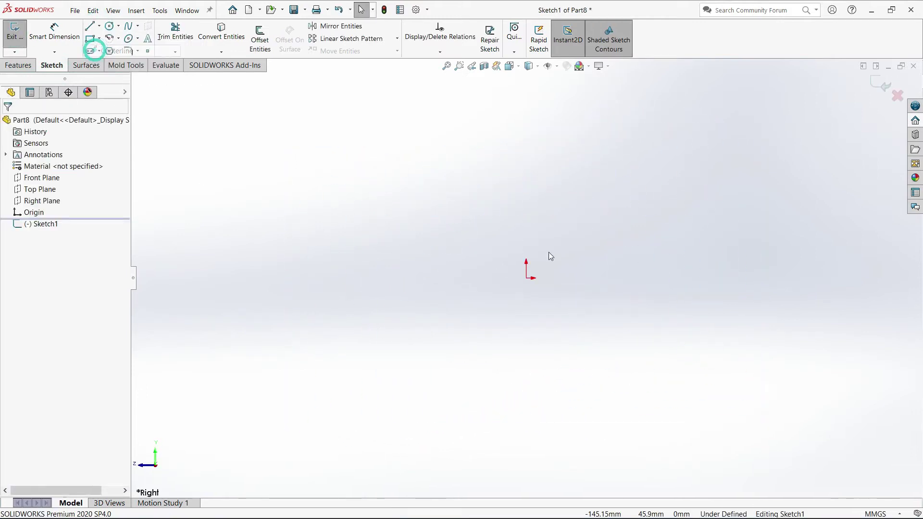
pyautogui.moveTo(527, 278); pyautogui.dragTo(784, 277)
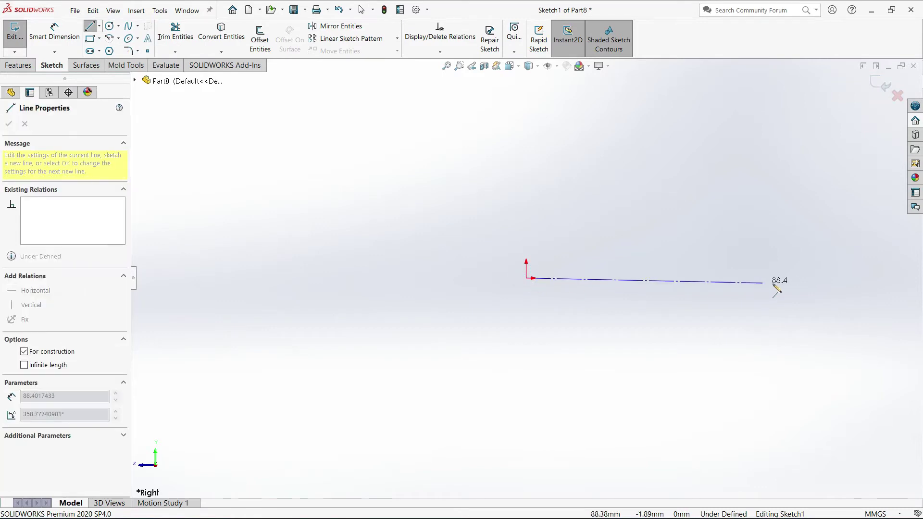
pyautogui.rightClick(774, 207)
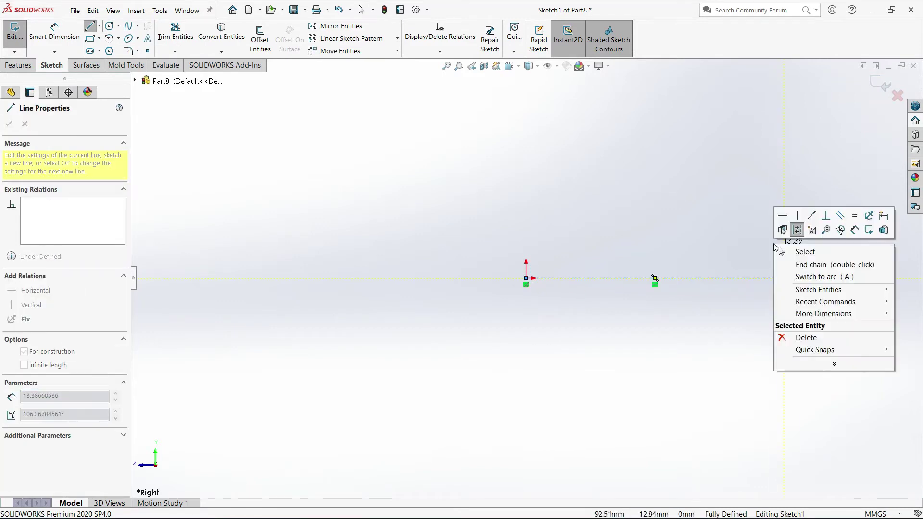
pyautogui.click(792, 251)
# - Draw the stepped screw profile with lines and close it with an arc ending at the origin
pyautogui.moveTo(645, 220); pyautogui.dragTo(600, 222, button='right')
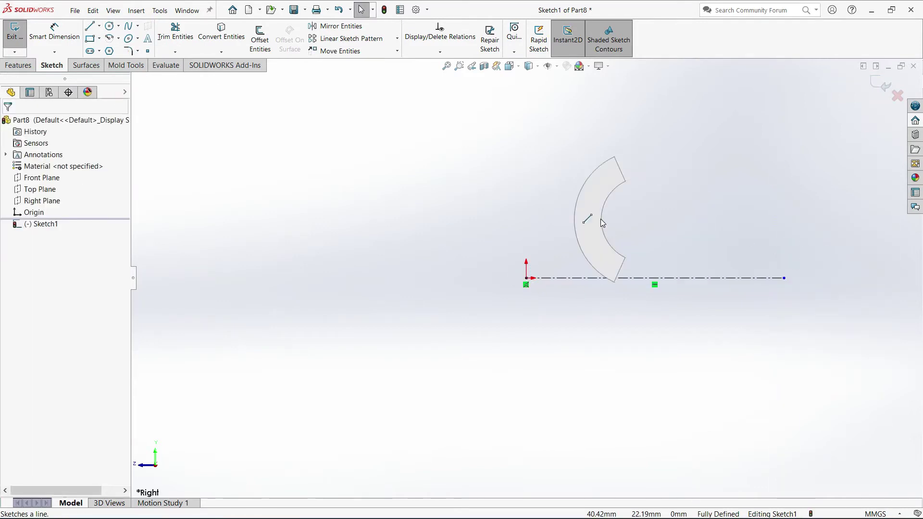
pyautogui.click(527, 279)
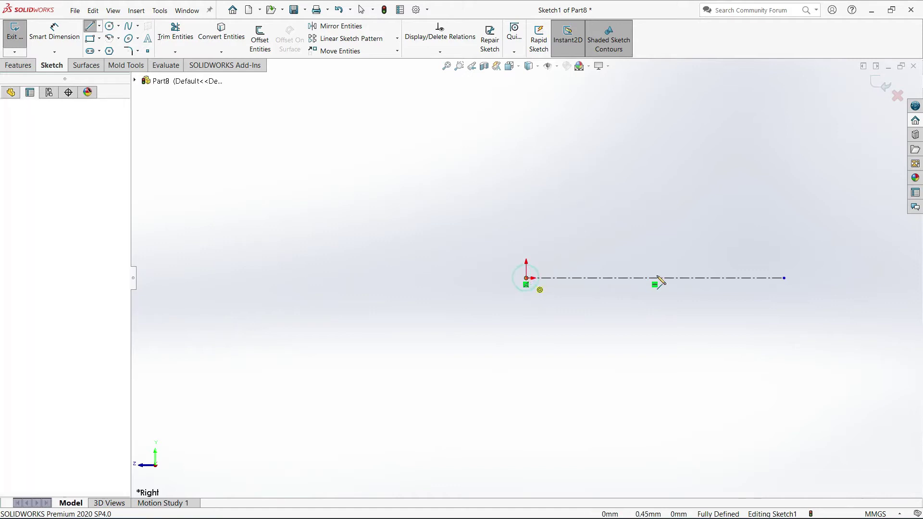
pyautogui.click(705, 278)
pyautogui.click(705, 256)
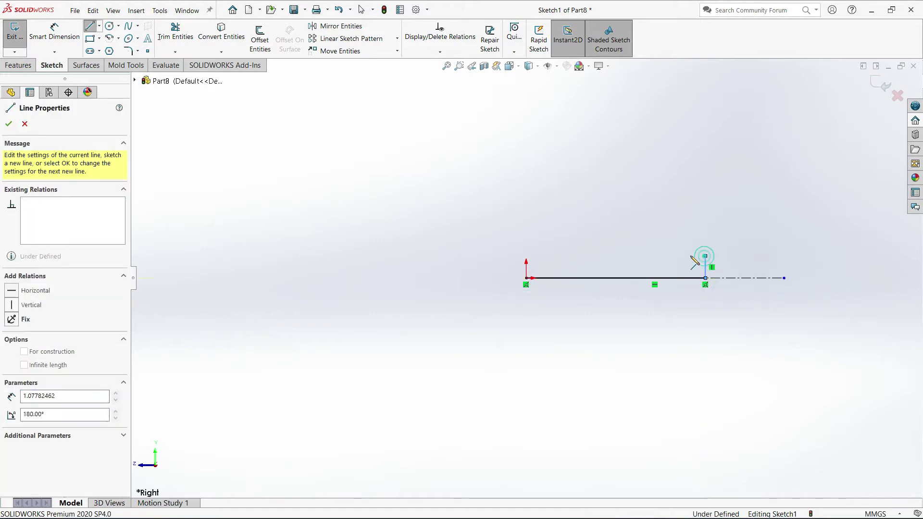
pyautogui.click(601, 256)
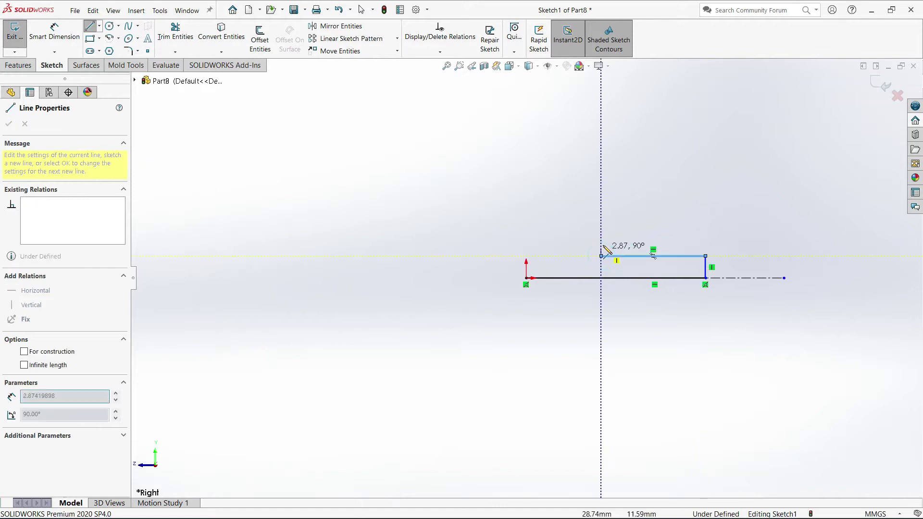
pyautogui.click(600, 234)
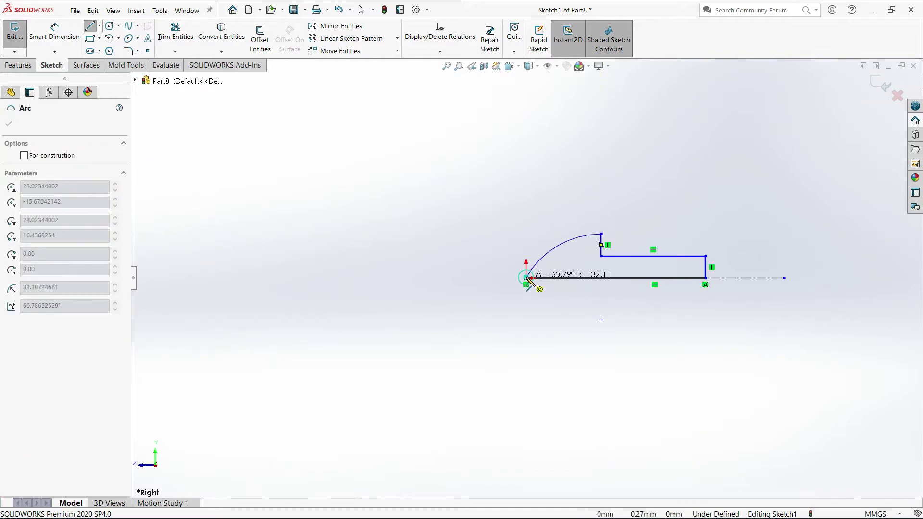
pyautogui.click(527, 278)
pyautogui.rightClick(538, 342)
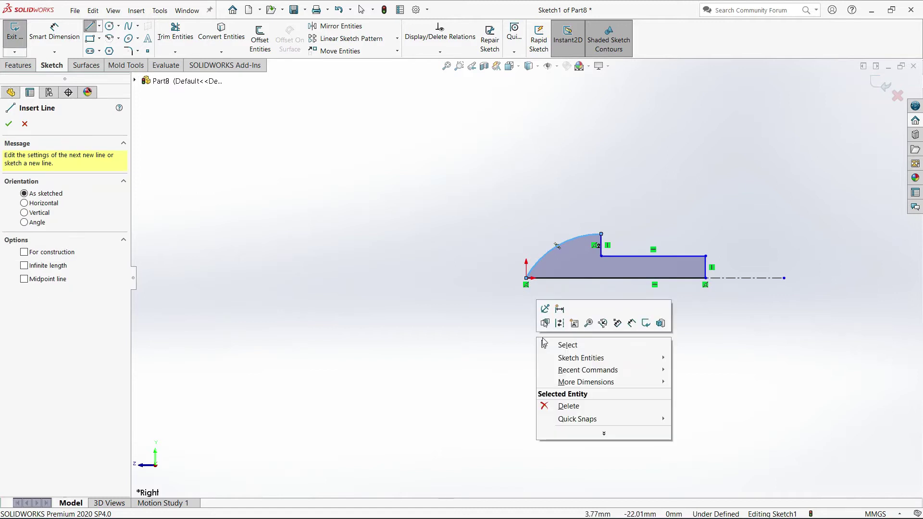
pyautogui.click(548, 343)
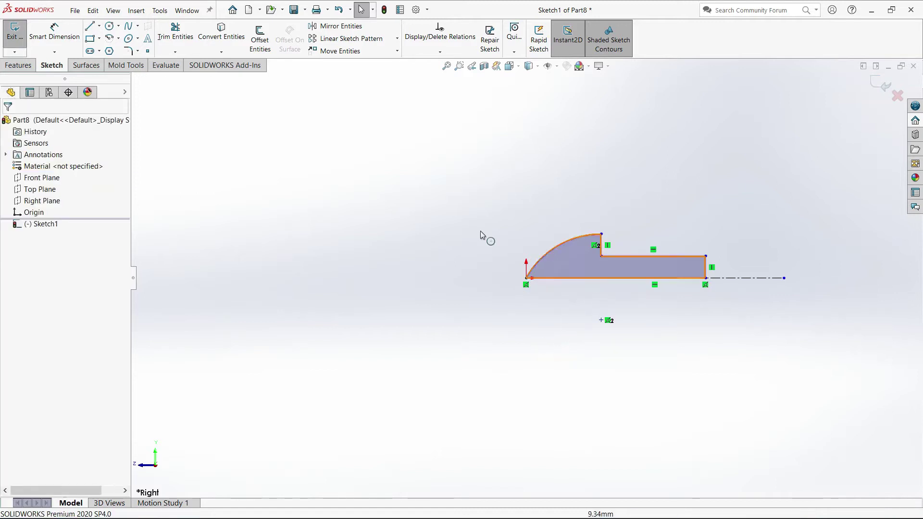
# - Make the loose sketch point coincident with the bottom line
pyautogui.click(440, 52)
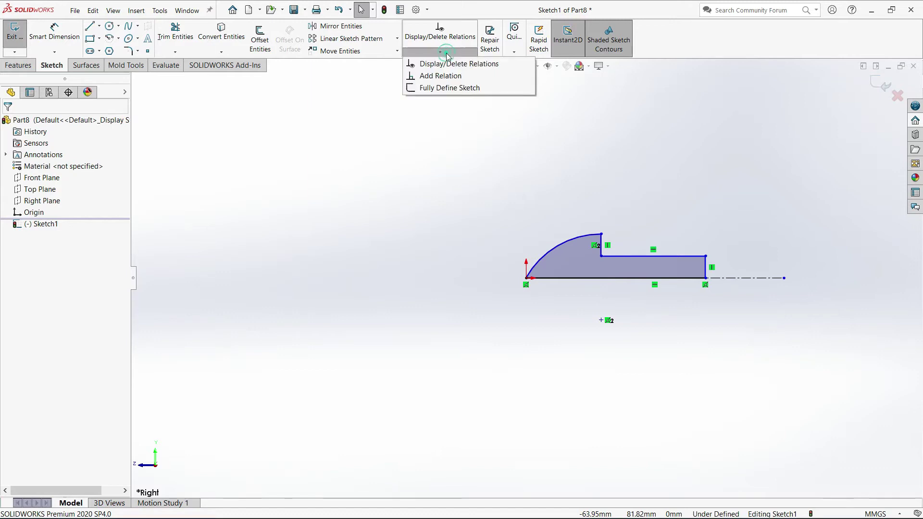
pyautogui.click(443, 74)
pyautogui.scroll(-3, 629, 320)
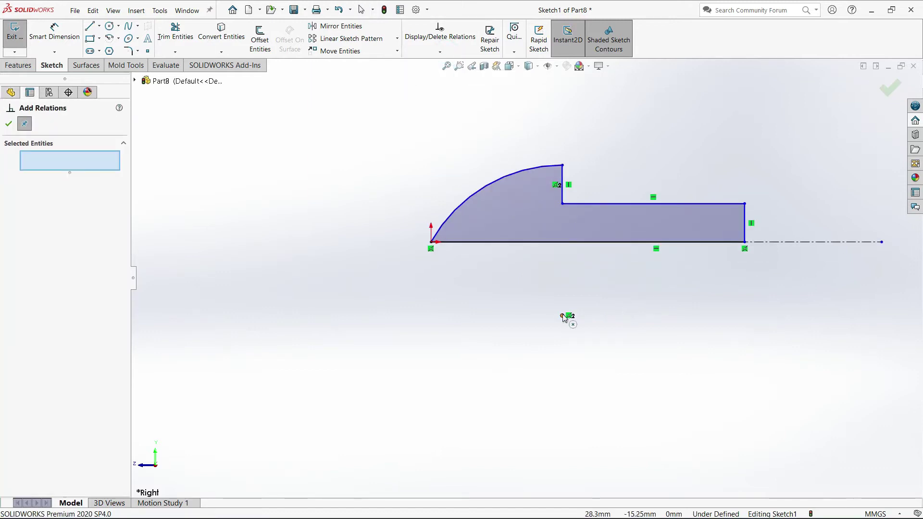
pyautogui.click(562, 316)
pyautogui.click(558, 246)
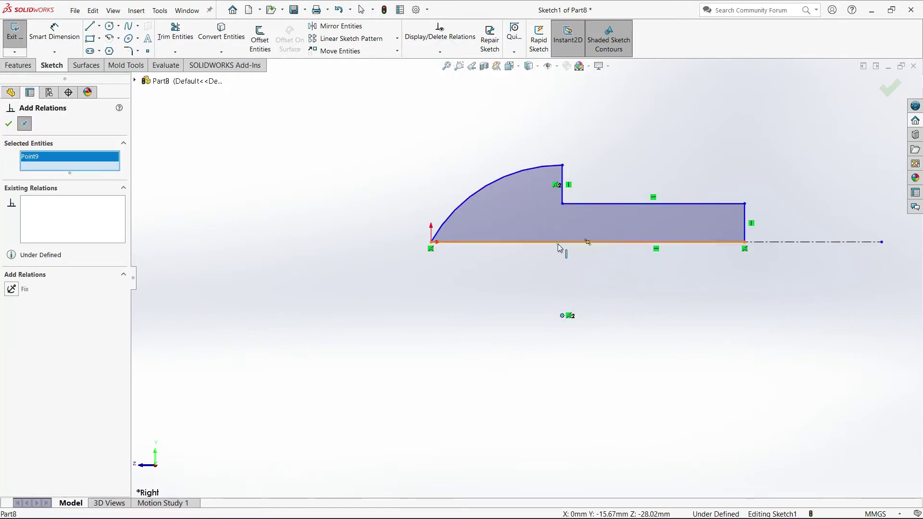
pyautogui.click(13, 314)
pyautogui.click(399, 287)
# - Dimension the shank length to 14 and the shank diameter to 5
pyautogui.click(54, 33)
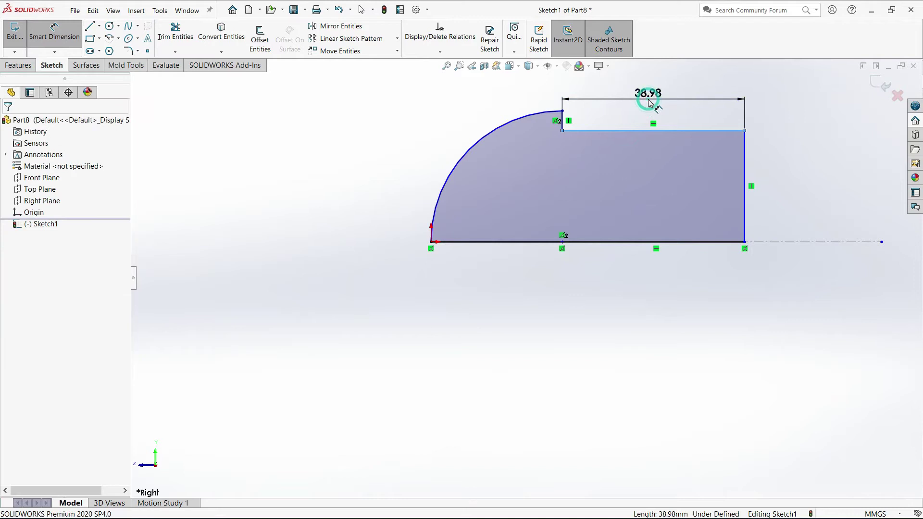
pyautogui.click(648, 98)
pyautogui.write('14')
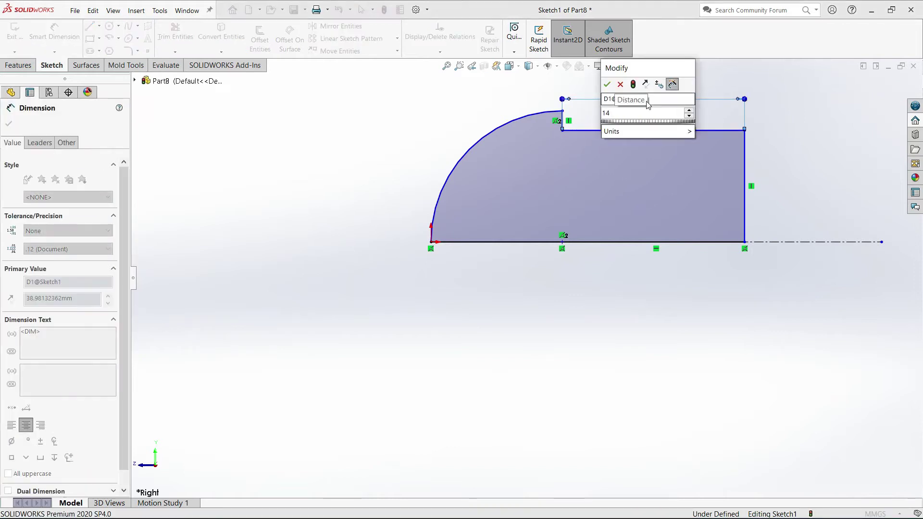
pyautogui.click(606, 85)
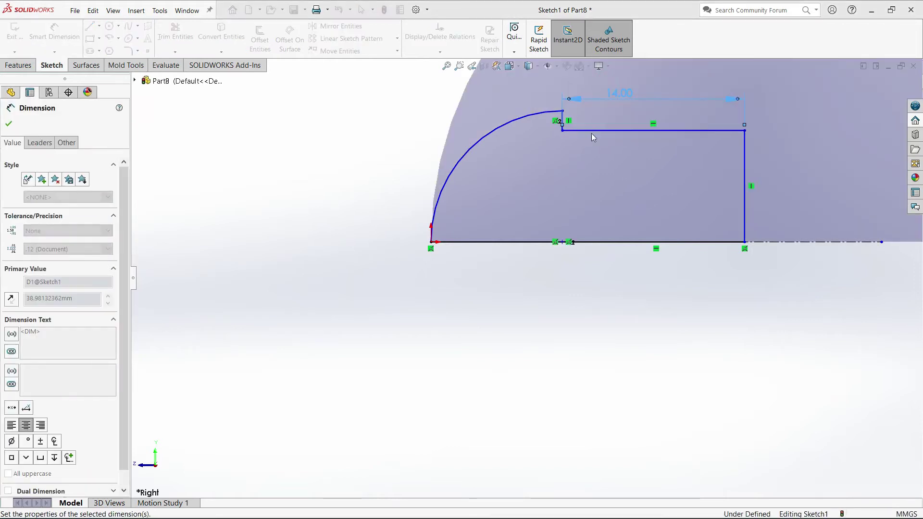
pyautogui.click(708, 132)
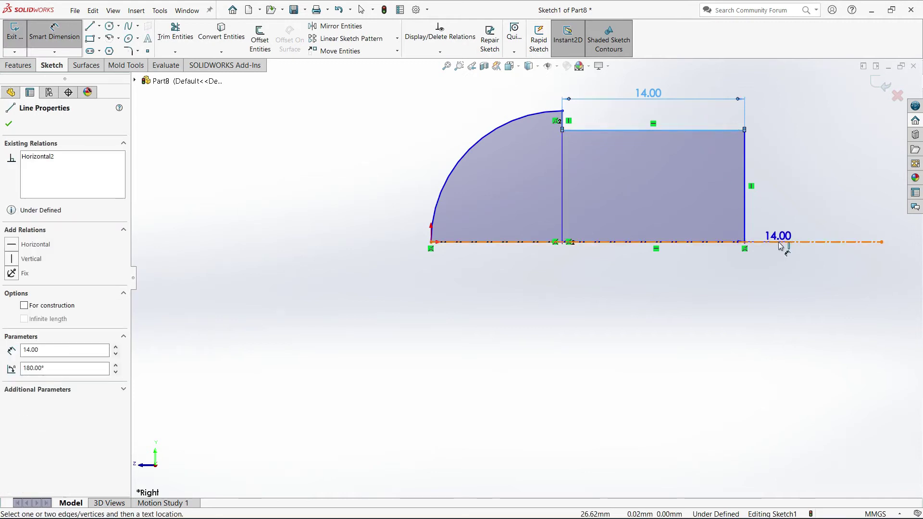
pyautogui.click(781, 242)
pyautogui.click(851, 270)
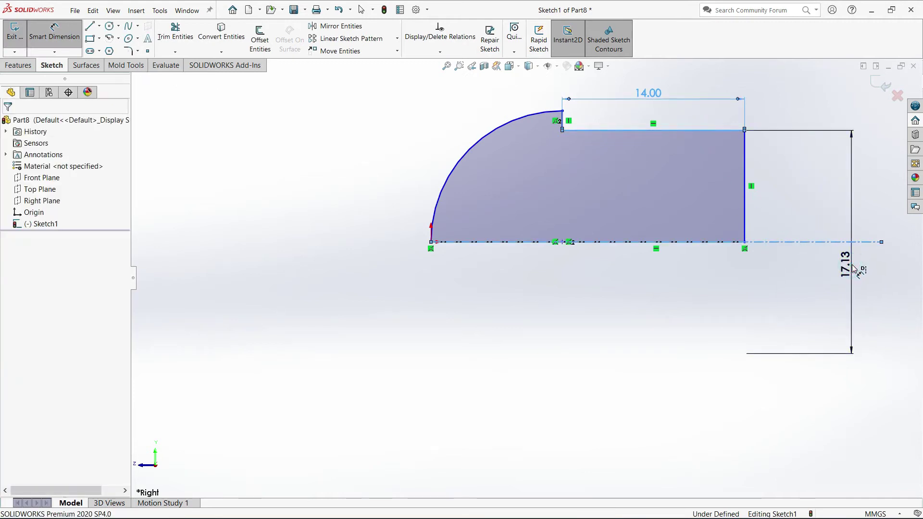
pyautogui.write('5')
pyautogui.press('Return')
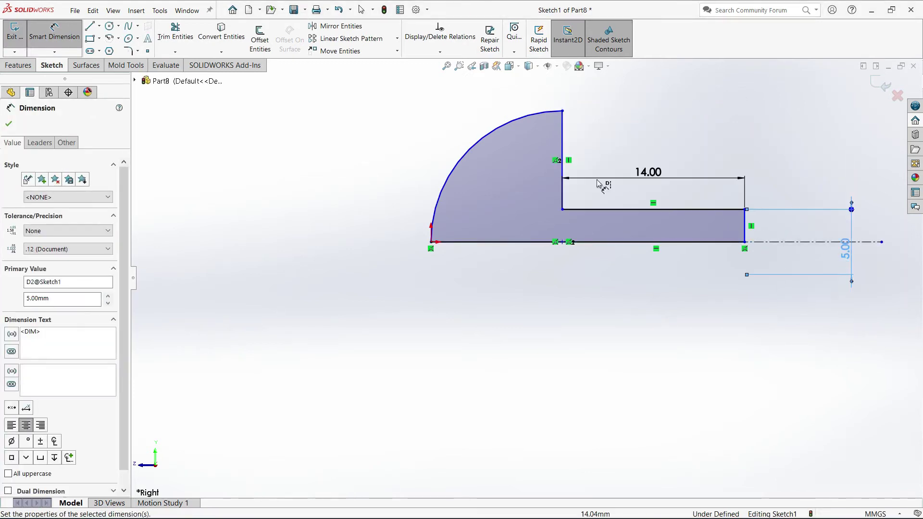
# - Dimension the head arc radius to R3.75, fully defining the profile
pyautogui.click(497, 124)
pyautogui.click(474, 146)
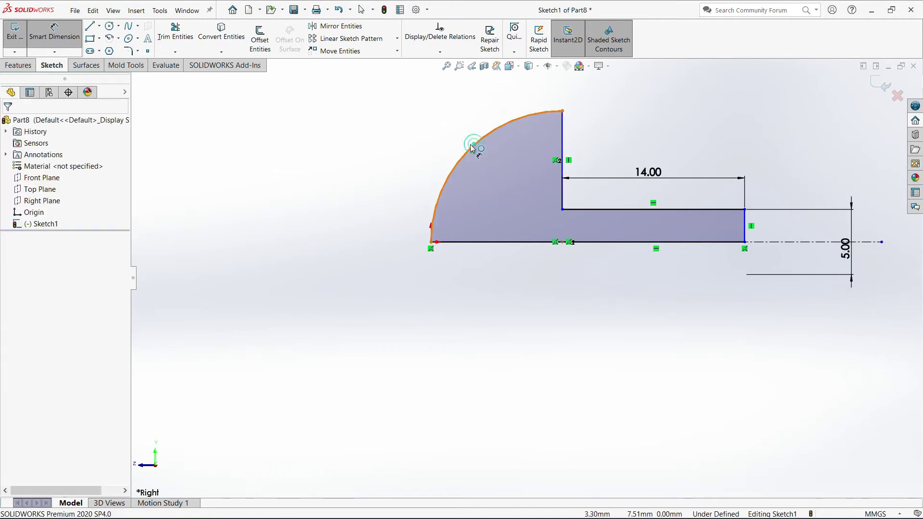
pyautogui.click(426, 128)
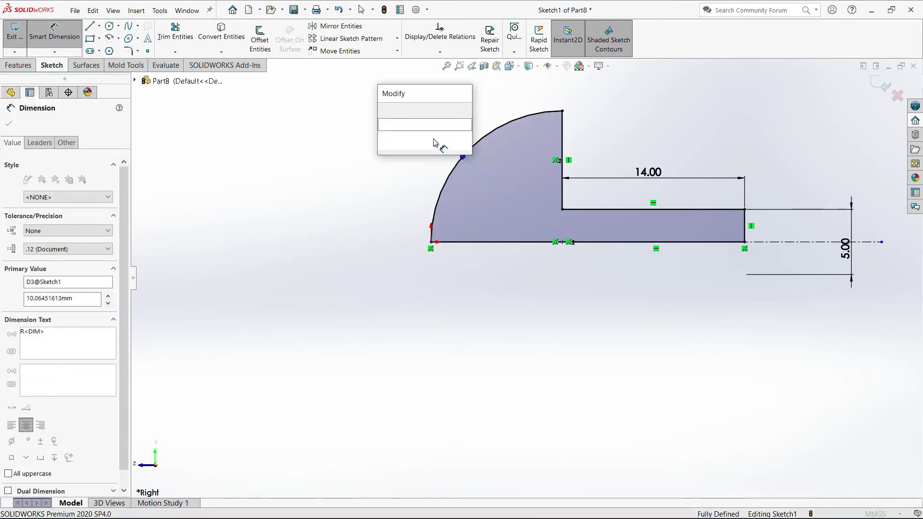
pyautogui.write('3.75')
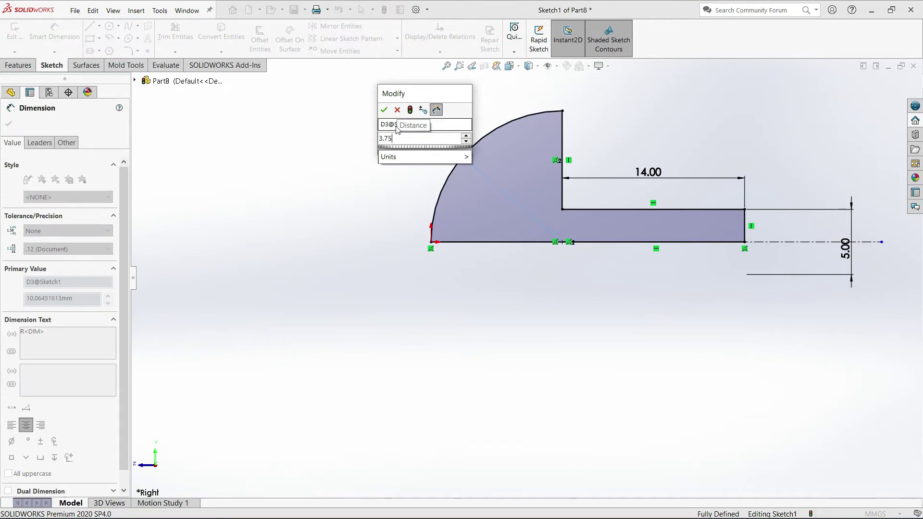
pyautogui.press('Return')
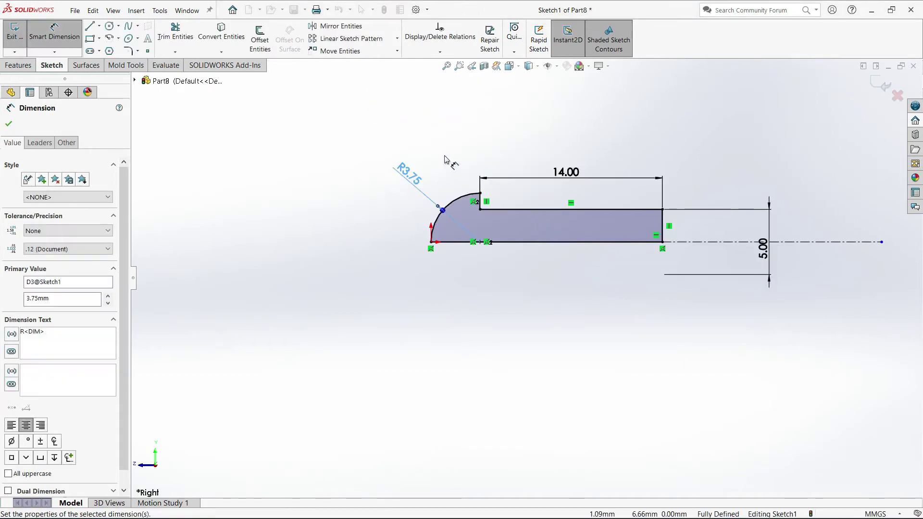
pyautogui.click(445, 159)
pyautogui.scroll(-3, 463, 207)
pyautogui.scroll(2, 529, 216)
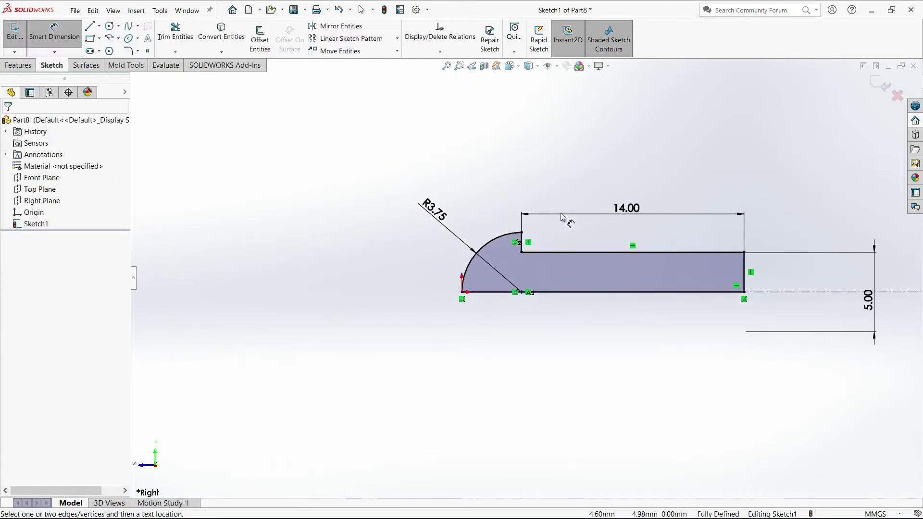
# - Revolve the profile 360° about the centerline and select the Right Plane
pyautogui.click(19, 66)
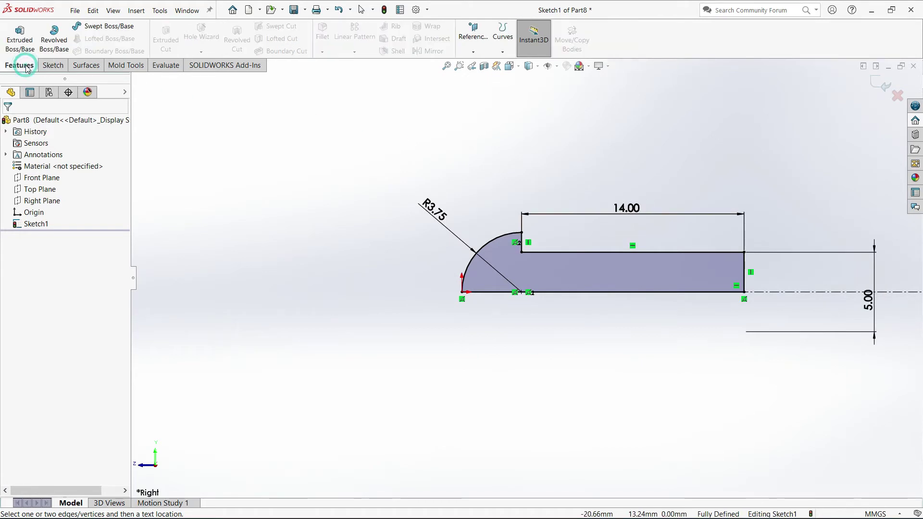
pyautogui.click(54, 39)
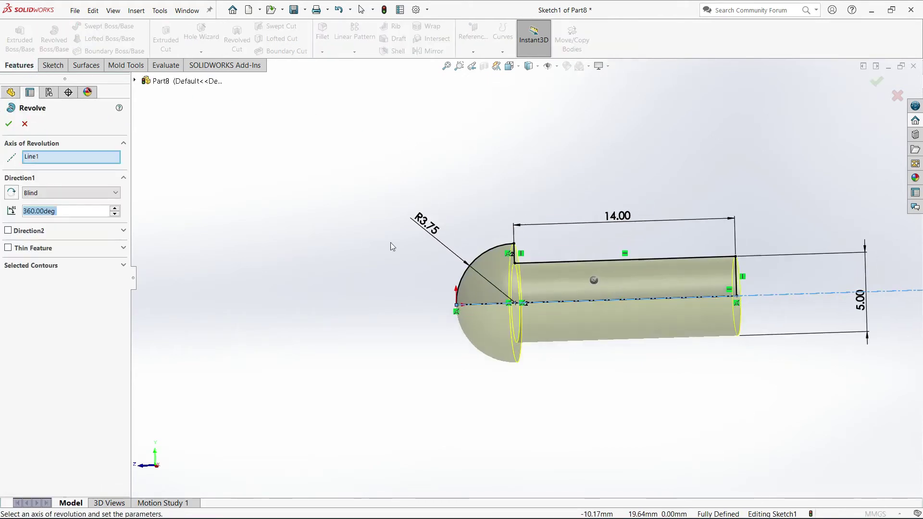
pyautogui.click(9, 124)
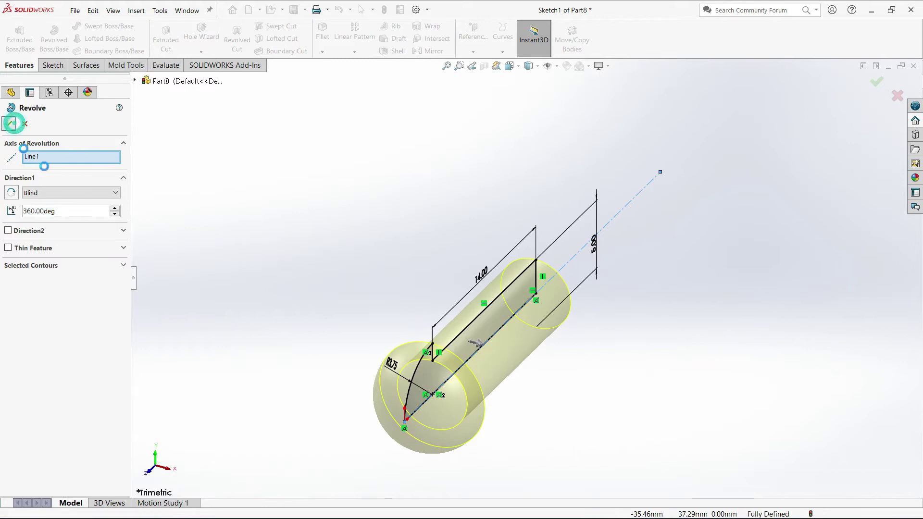
pyautogui.click(382, 236)
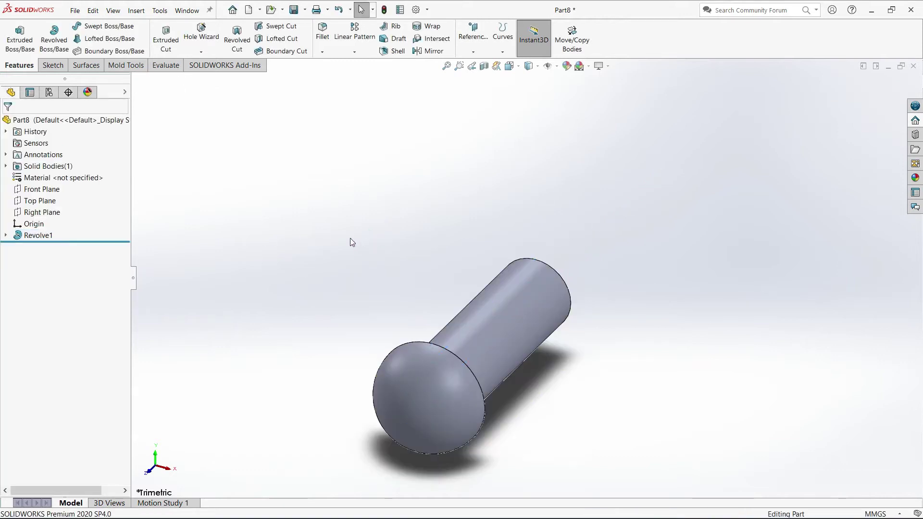
pyautogui.click(61, 212)
# - Start a Right Plane sketch viewed normal-to and draw a short centerline from the origin
pyautogui.click(59, 195)
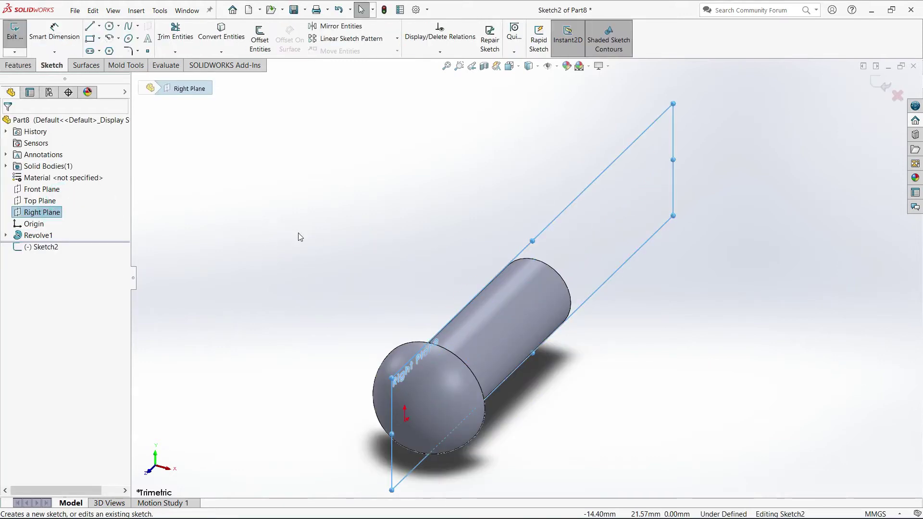
pyautogui.press('space')
pyautogui.click(303, 266)
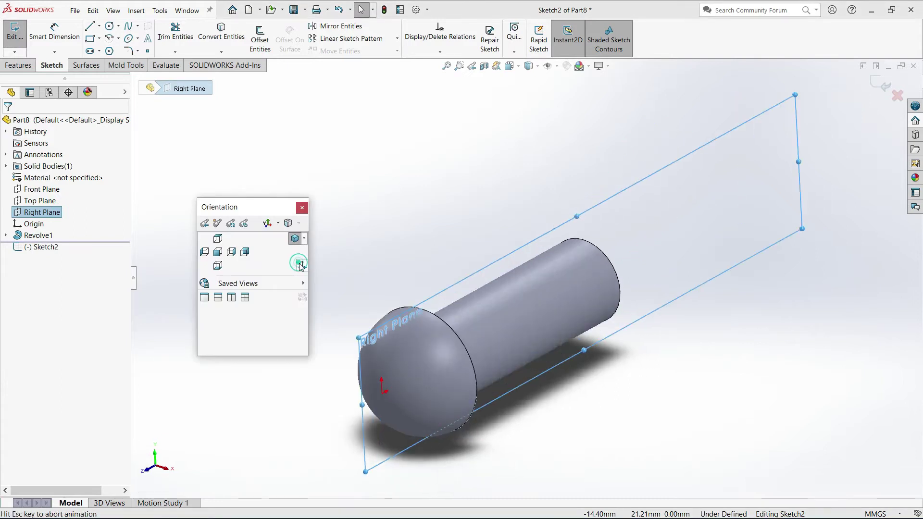
pyautogui.click(98, 28)
pyautogui.click(93, 53)
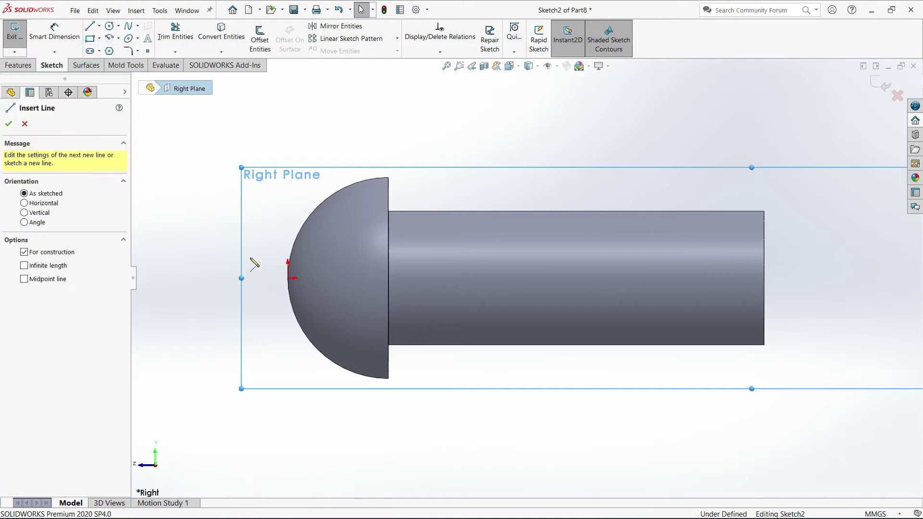
pyautogui.scroll(-5, 253, 262)
pyautogui.scroll(-1, 422, 309)
pyautogui.click(458, 318)
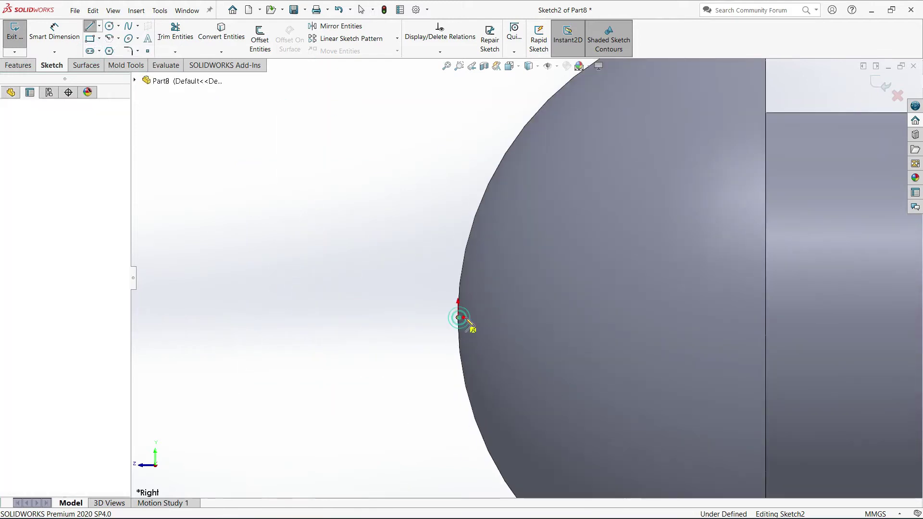
pyautogui.click(598, 318)
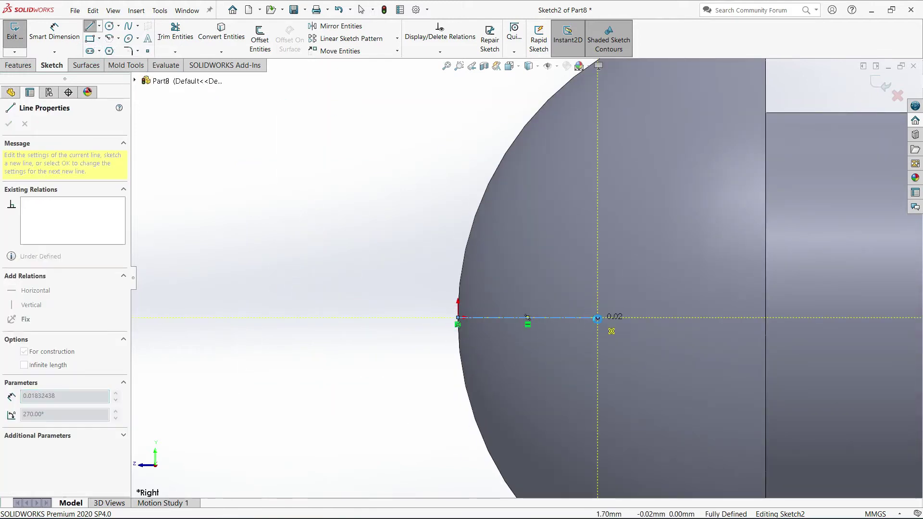
pyautogui.press('Escape')
# - Draw the slot outline: a midpoint vertical line and two horizontal lines leftwards
pyautogui.click(100, 30)
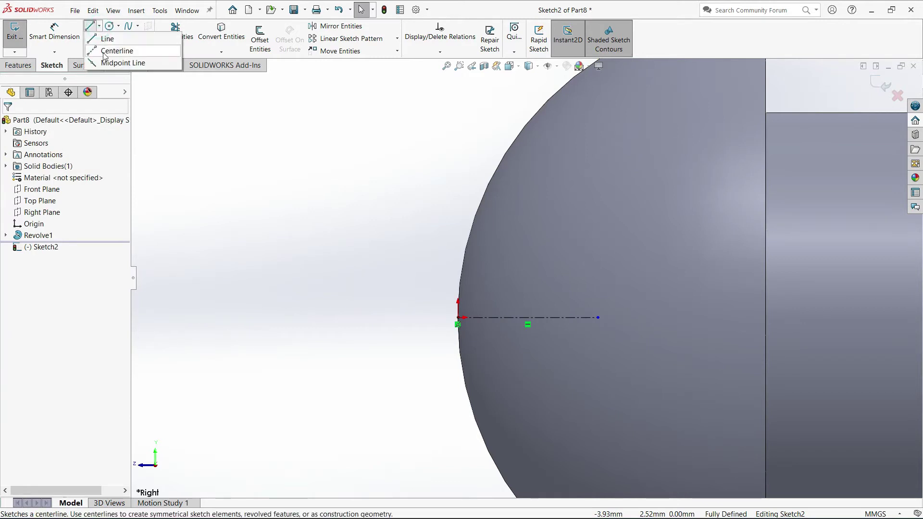
pyautogui.click(129, 60)
pyautogui.scroll(2, 526, 278)
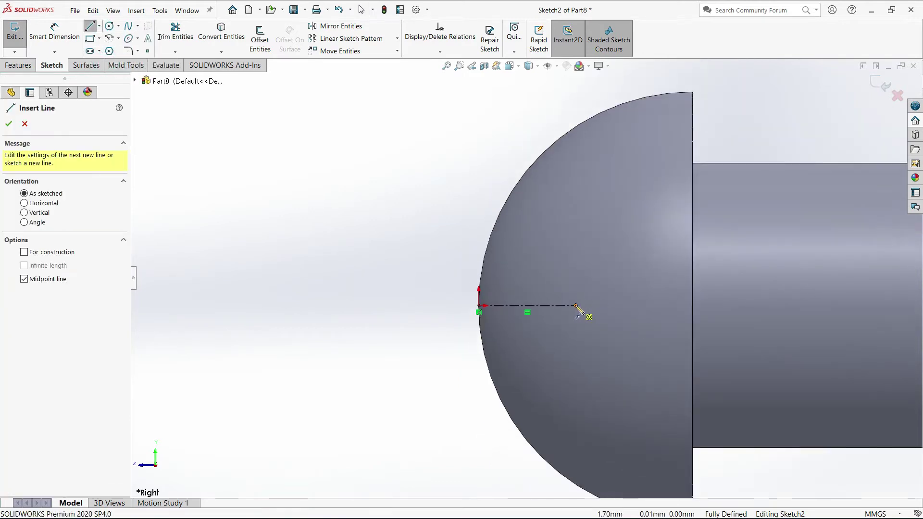
pyautogui.click(576, 306)
pyautogui.click(575, 248)
pyautogui.click(459, 249)
pyautogui.press('Escape')
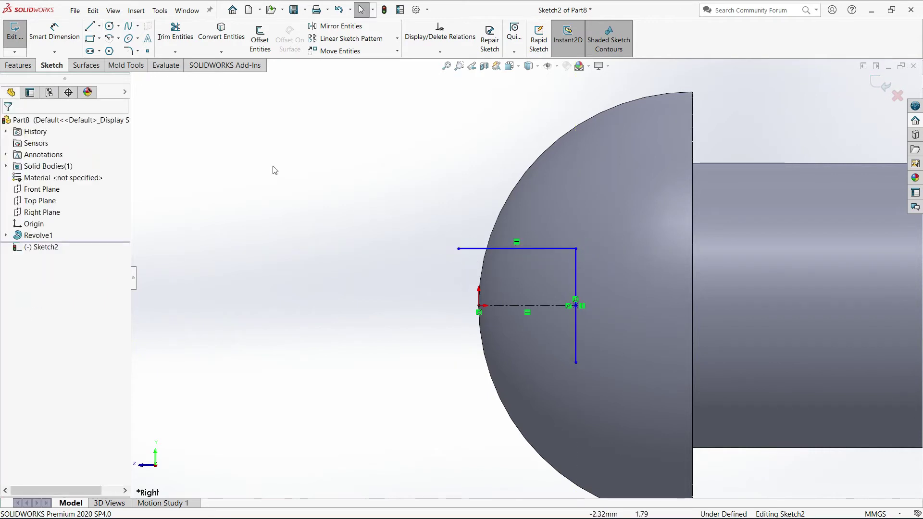
pyautogui.click(89, 27)
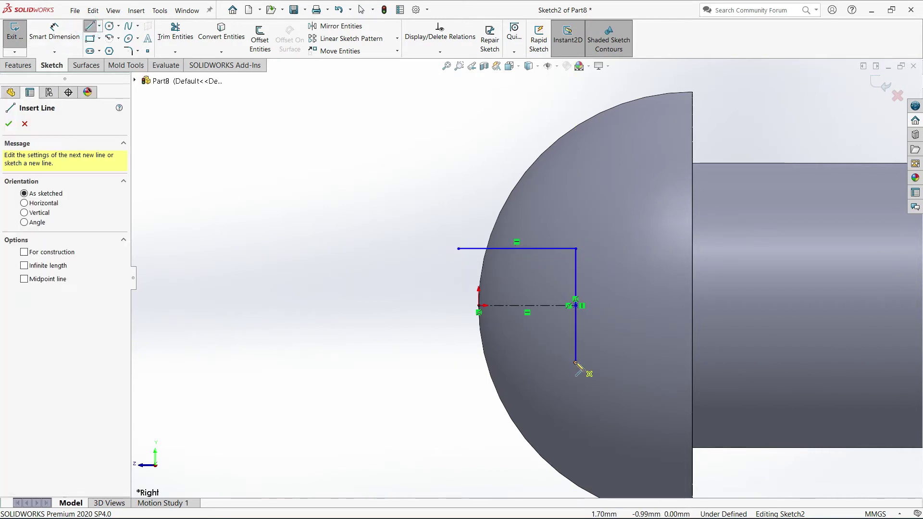
pyautogui.click(576, 362)
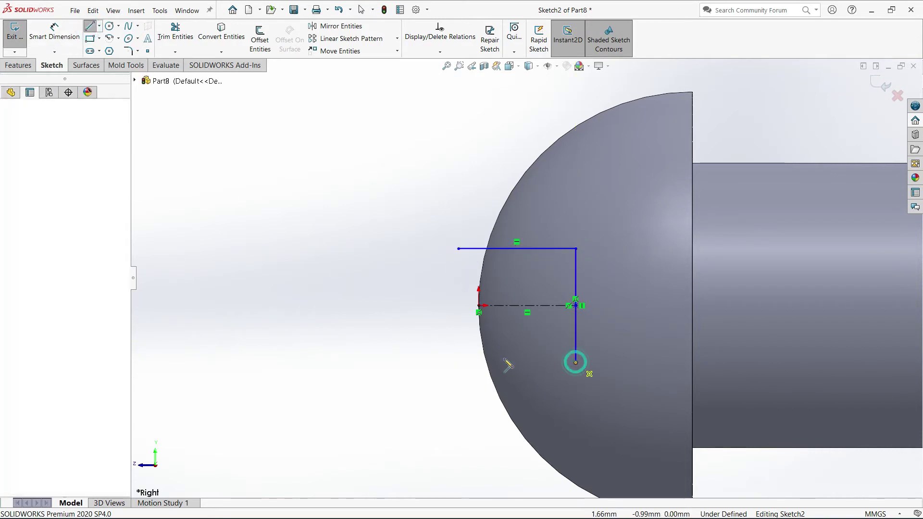
pyautogui.click(449, 362)
pyautogui.press('Escape')
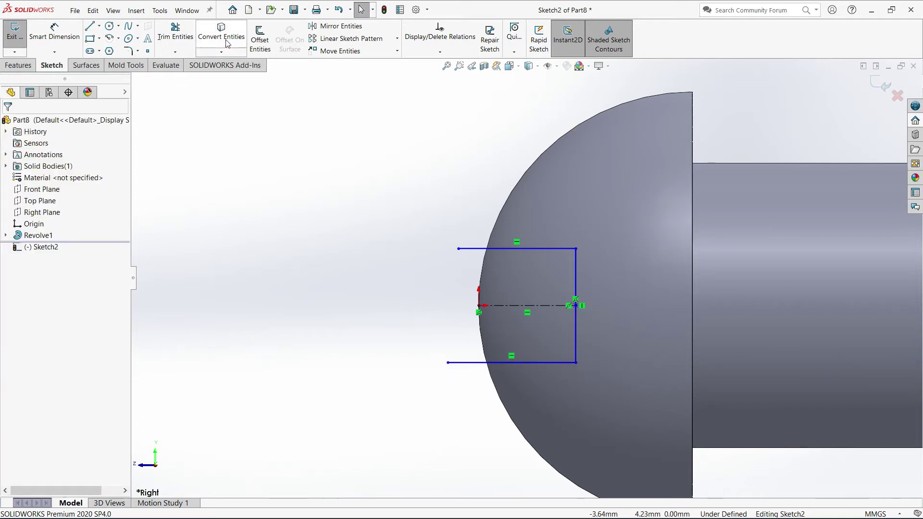
# - Convert the head's curved outline into a sketch arc and trim the excess arc and line stubs
pyautogui.click(227, 43)
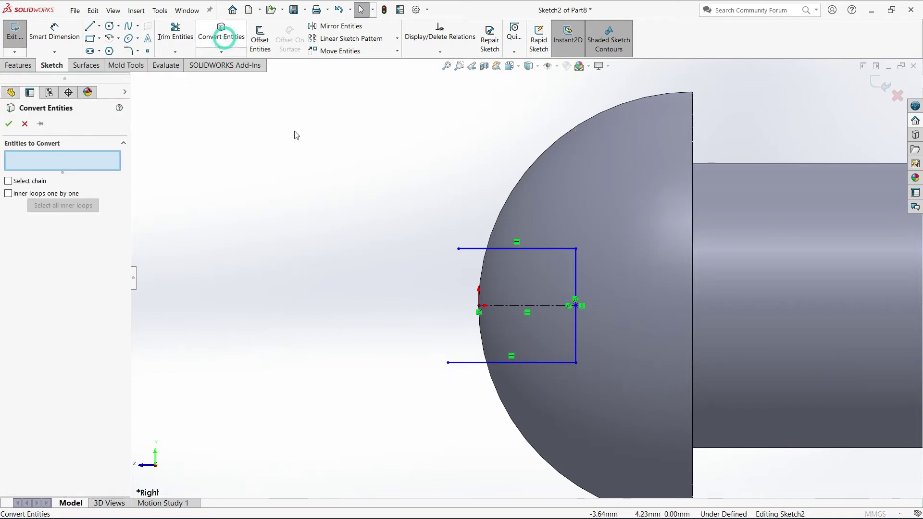
pyautogui.click(501, 219)
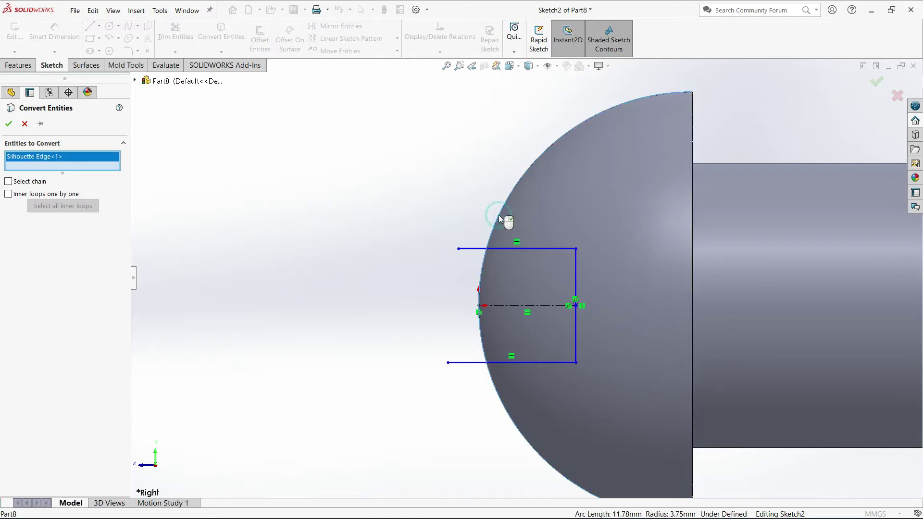
pyautogui.click(8, 124)
pyautogui.click(73, 38)
pyautogui.click(174, 37)
pyautogui.moveTo(484, 176); pyautogui.dragTo(525, 213)
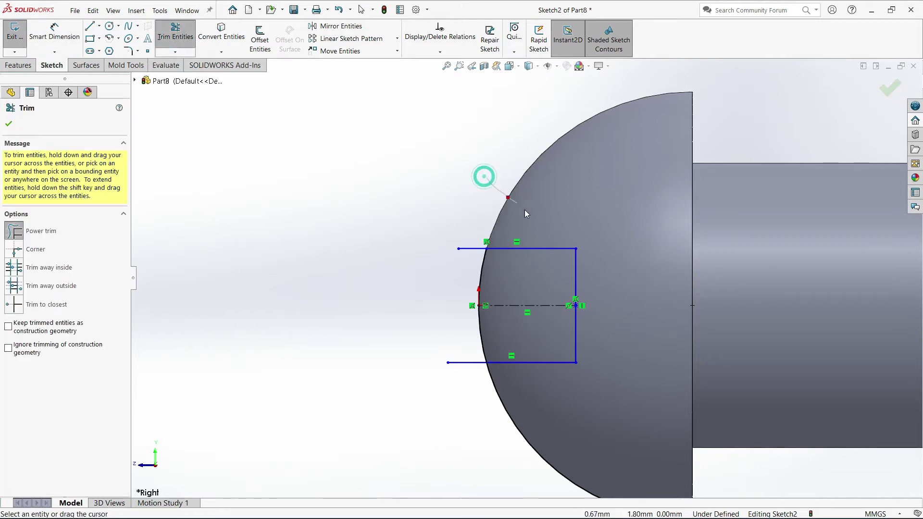
pyautogui.moveTo(531, 394); pyautogui.dragTo(483, 408)
pyautogui.moveTo(466, 239); pyautogui.dragTo(465, 379)
# - Dimension the slot centerline to 1.5 mm depth and the slot width to 1 mm
pyautogui.click(55, 36)
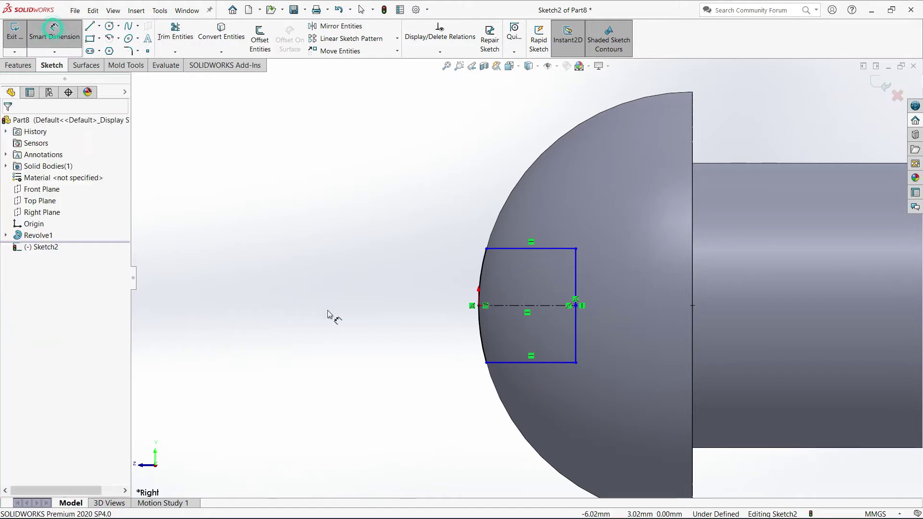
pyautogui.click(541, 308)
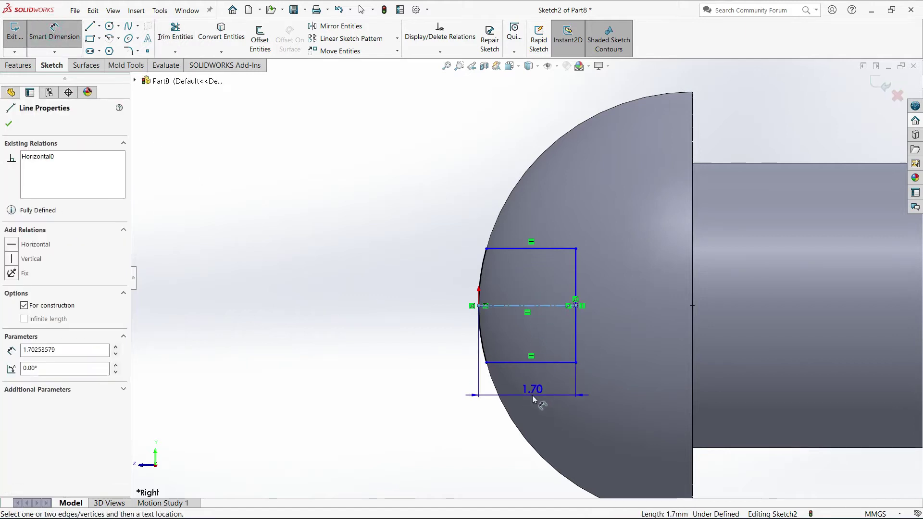
pyautogui.click(445, 397)
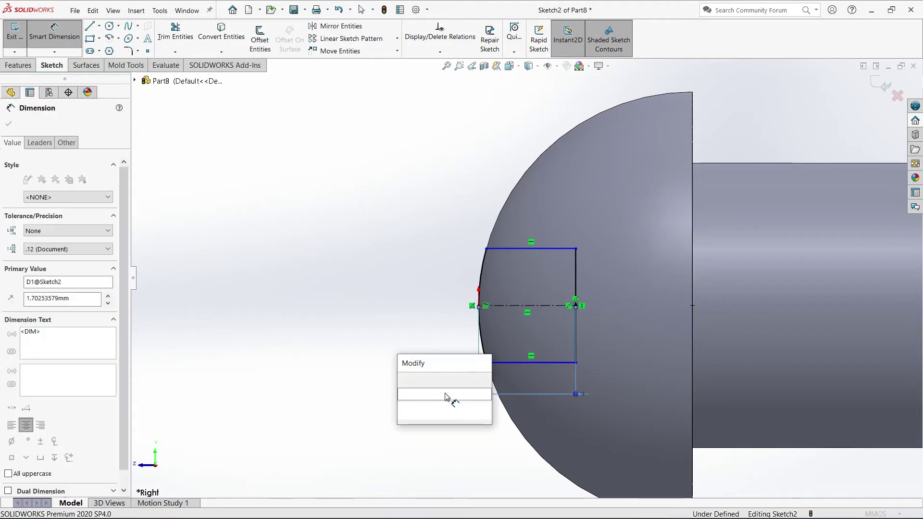
pyautogui.write('1.5')
pyautogui.press('Return')
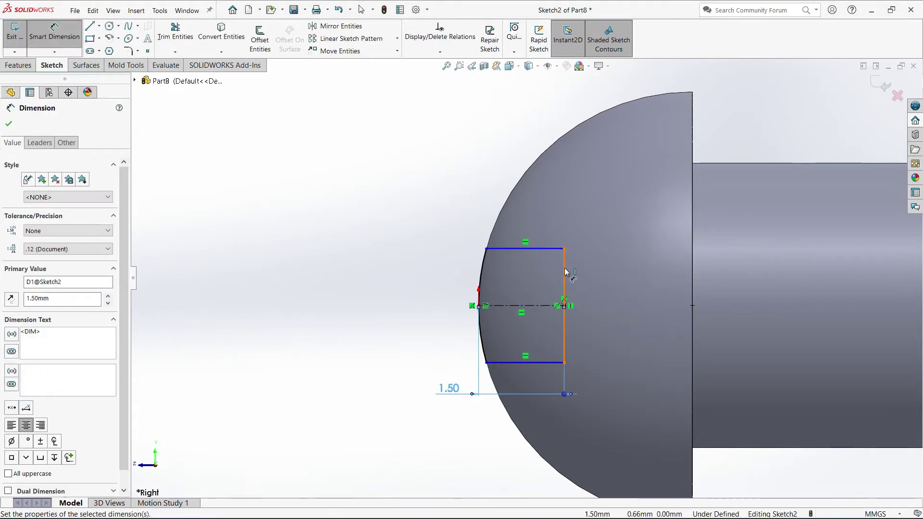
pyautogui.click(565, 274)
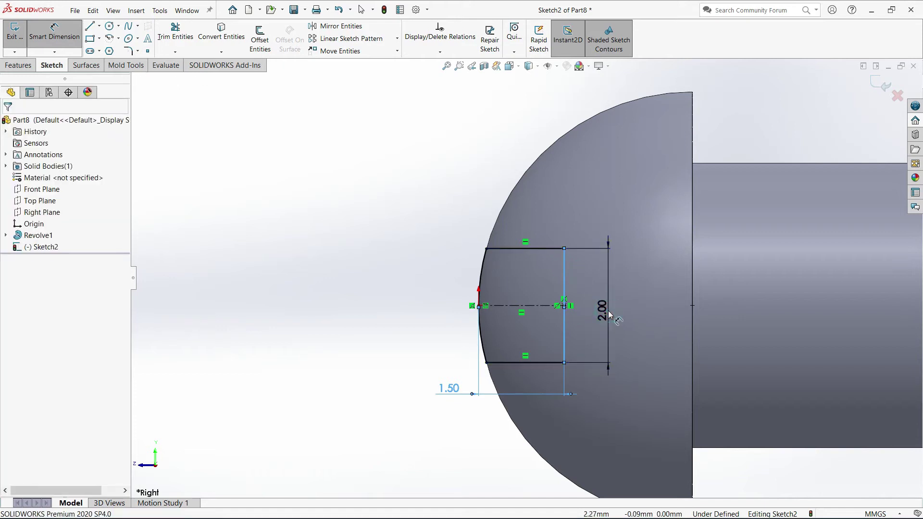
pyautogui.click(609, 315)
pyautogui.press('Return')
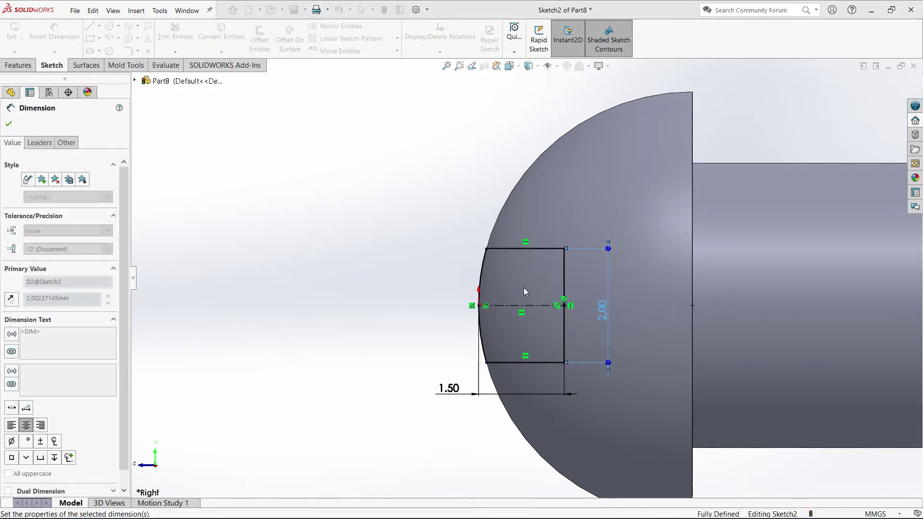
pyautogui.click(424, 243)
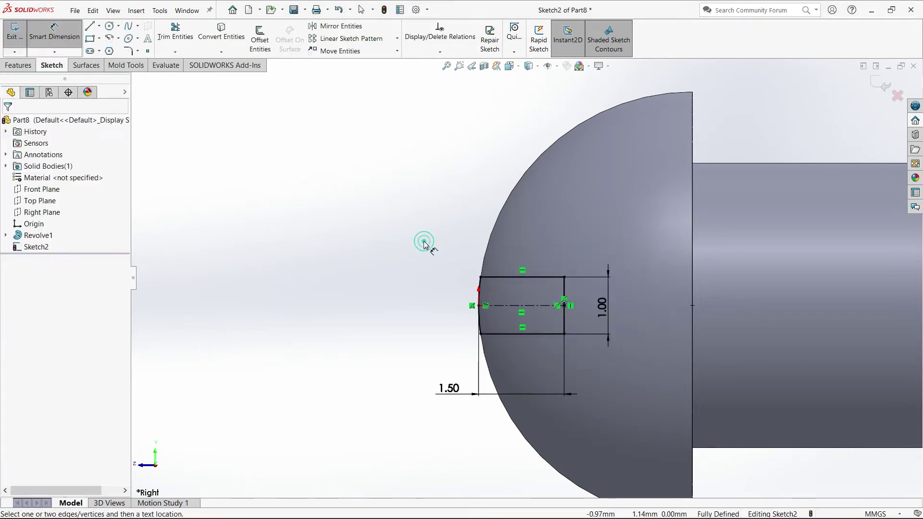
pyautogui.click(26, 67)
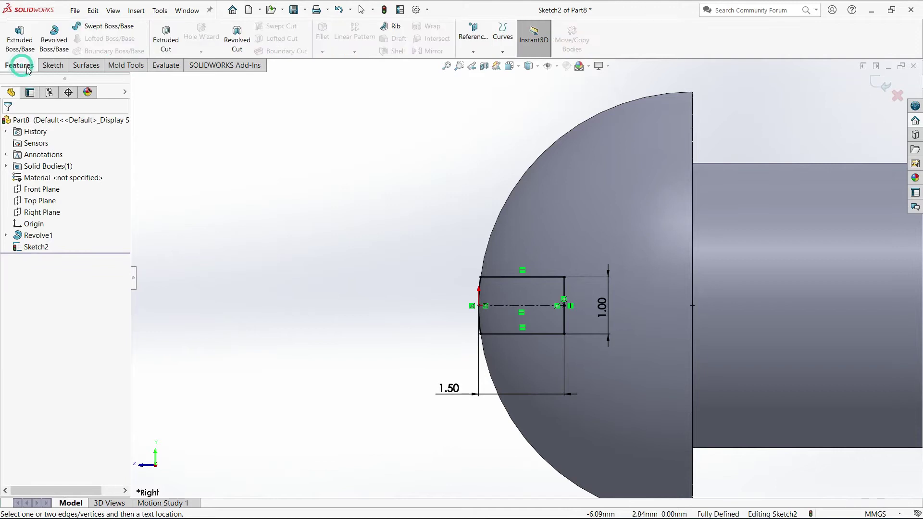
# - Extrude-cut the slot sketch with end condition Through All - Both
pyautogui.click(165, 42)
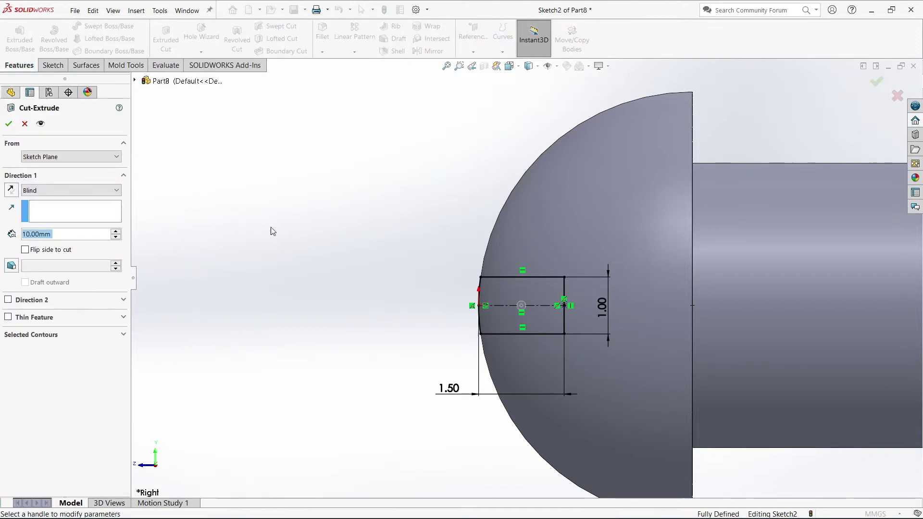
pyautogui.click(81, 191)
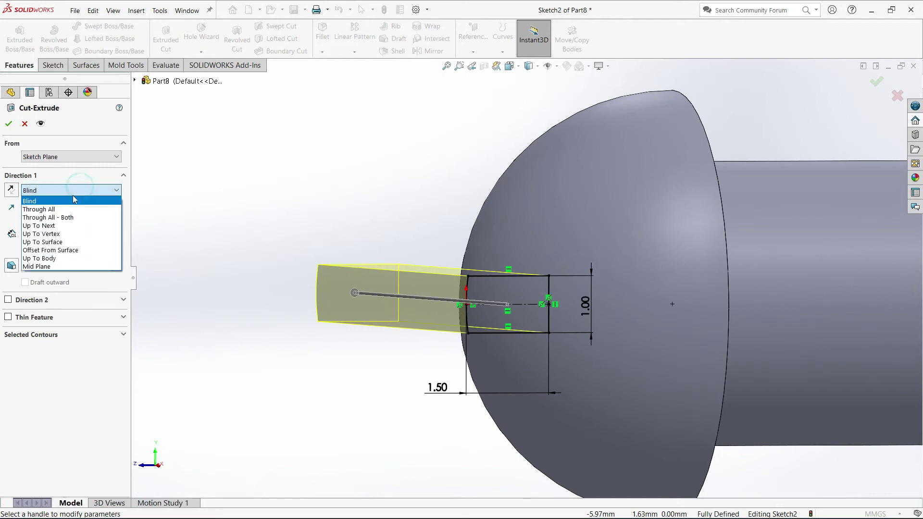
pyautogui.click(67, 218)
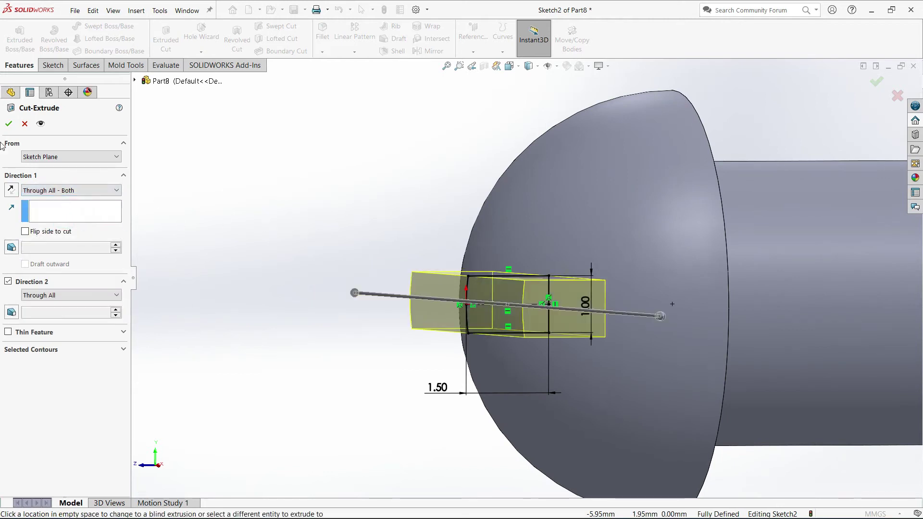
pyautogui.click(9, 124)
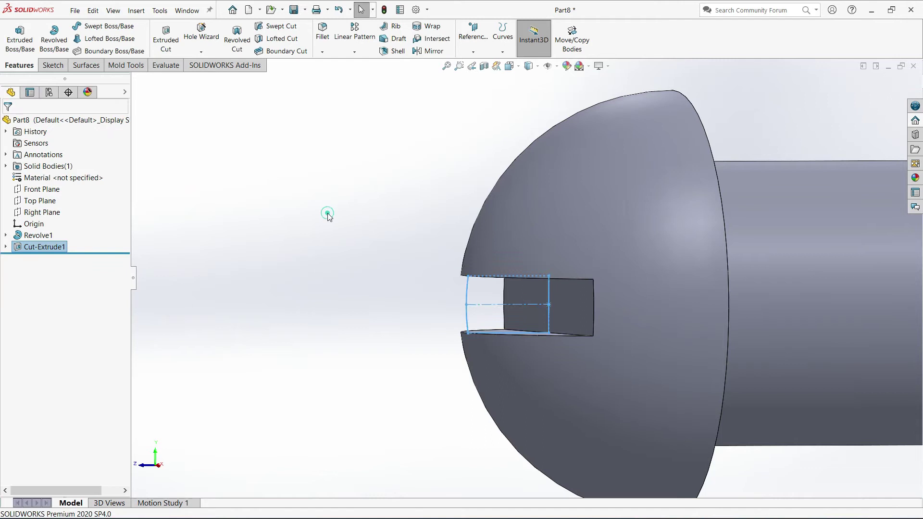
# - Apply the polished steel appearance to the whole part, then begin Save As
pyautogui.scroll(5, 360, 226)
pyautogui.moveTo(359, 225)
pyautogui.mouseDown(button='middle')
pyautogui.moveTo(379, 261)
pyautogui.moveTo(403, 269)
pyautogui.mouseUp(button='middle')
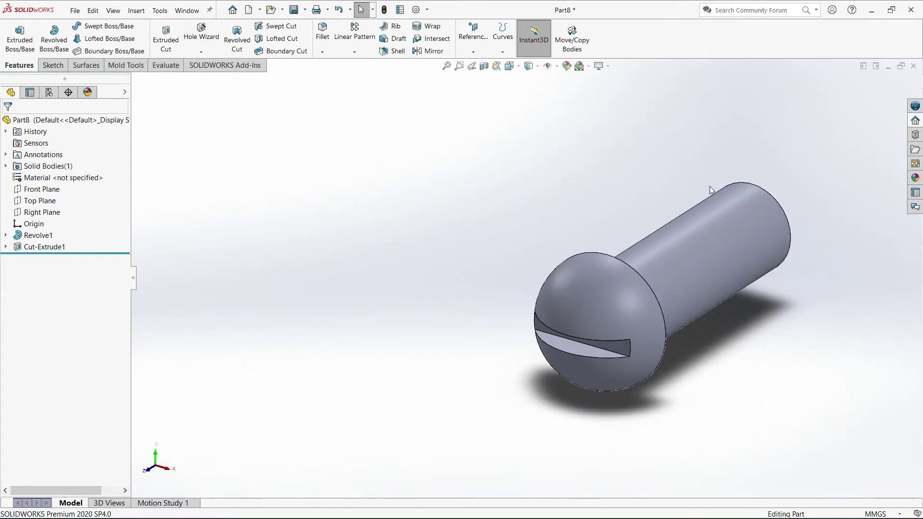
pyautogui.press('f')
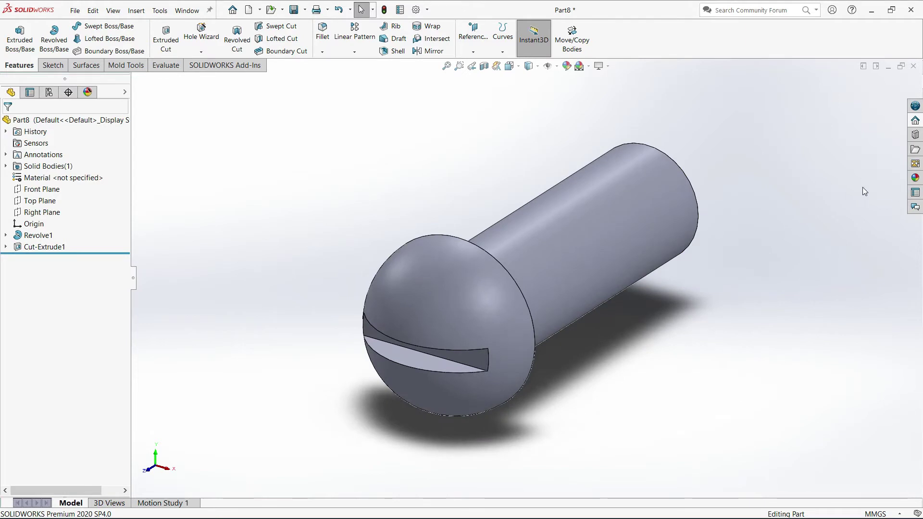
pyautogui.click(915, 177)
pyautogui.moveTo(772, 270); pyautogui.dragTo(608, 253)
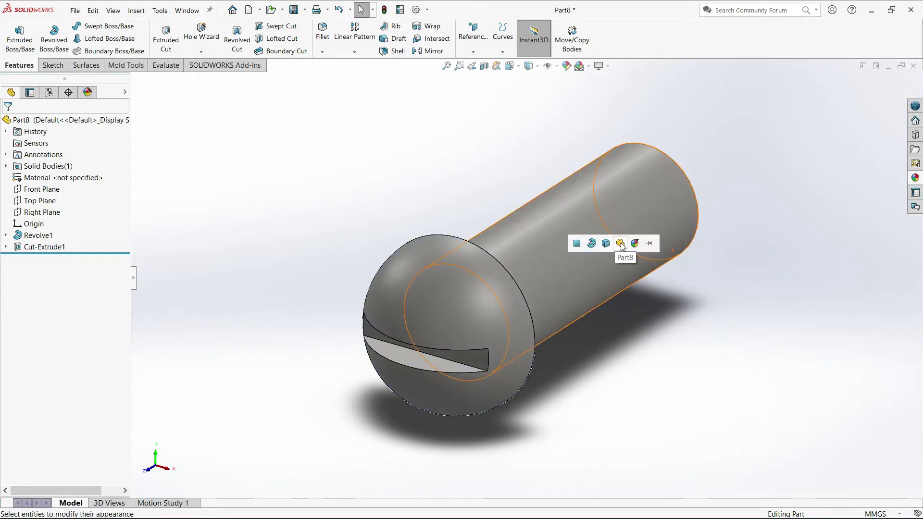
pyautogui.click(621, 243)
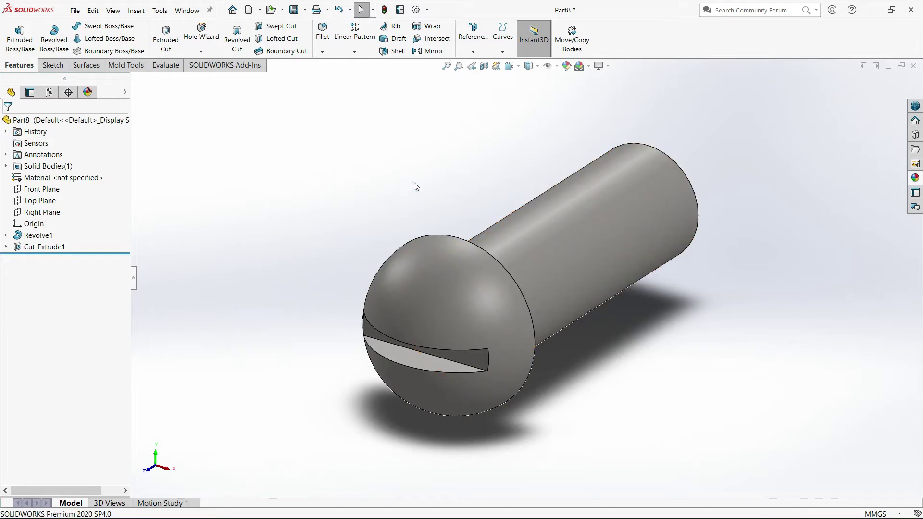
pyautogui.click(75, 12)
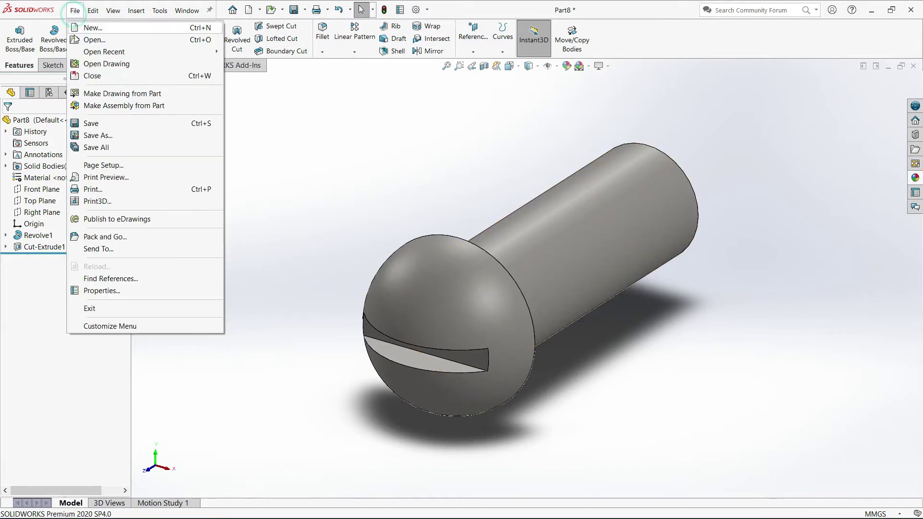
pyautogui.click(107, 136)
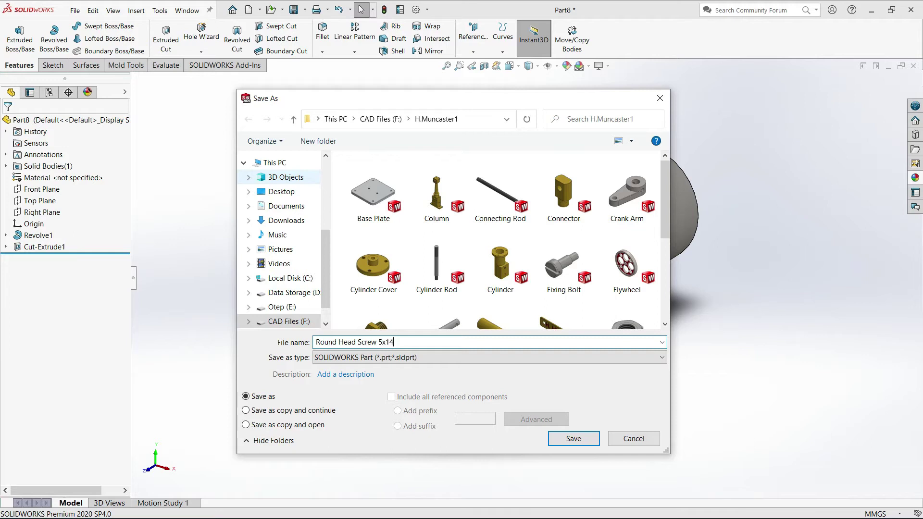
# - Confirm saving Round Head Screw 5x14, then bring up the New SOLIDWORKS Document dialog
pyautogui.click(563, 438)
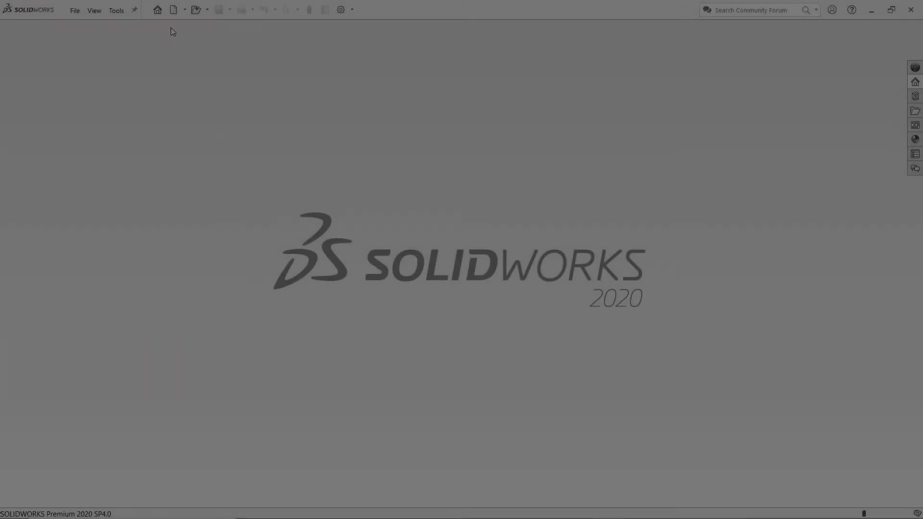
pyautogui.click(173, 9)
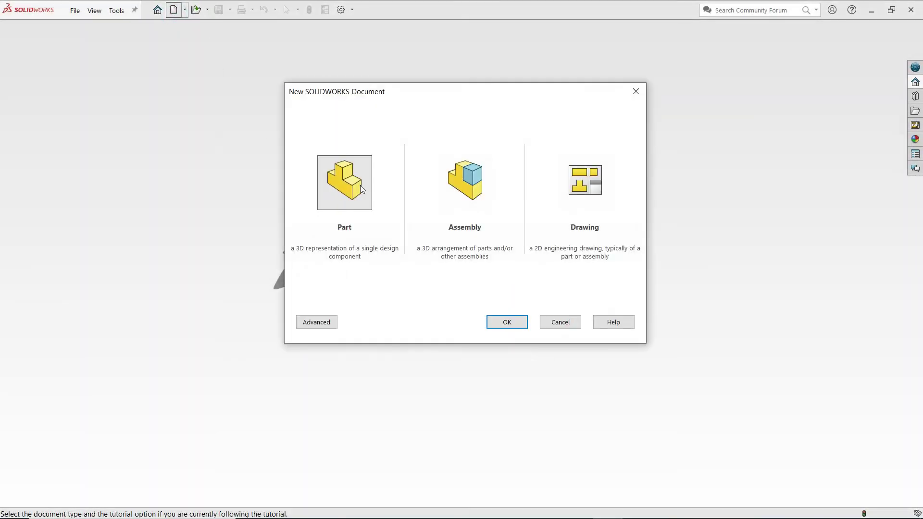
# - Create a new part and start a sketch on the Right Plane
pyautogui.click(360, 187)
pyautogui.click(505, 323)
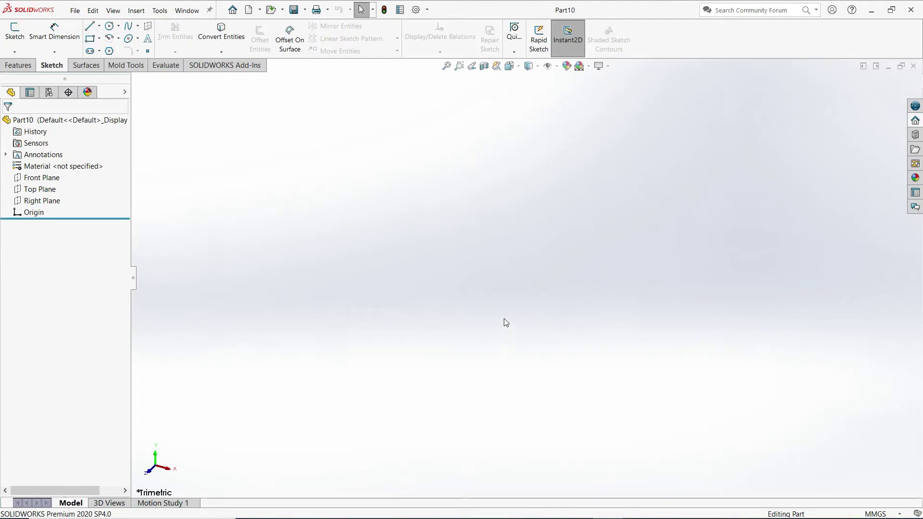
pyautogui.click(21, 36)
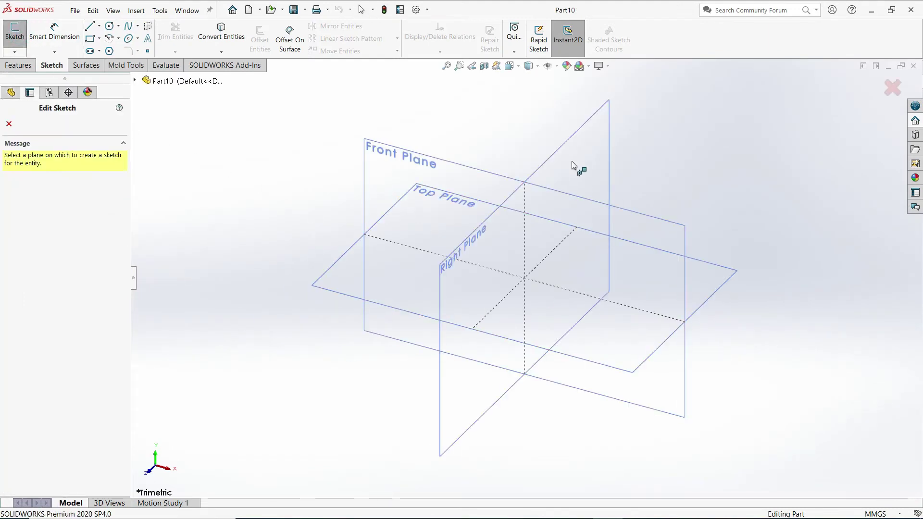
pyautogui.click(572, 164)
# - Draw a horizontal centreline from the origin to the right
pyautogui.click(99, 26)
pyautogui.click(103, 49)
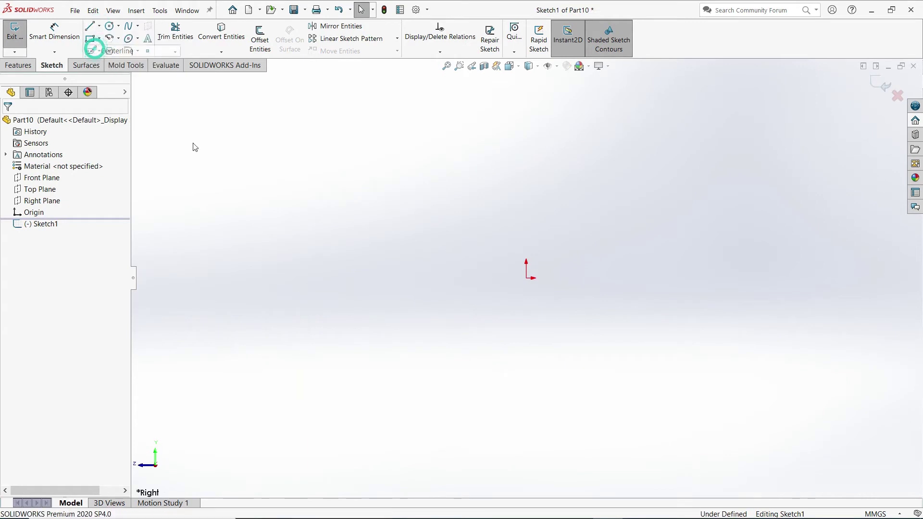
pyautogui.click(526, 278)
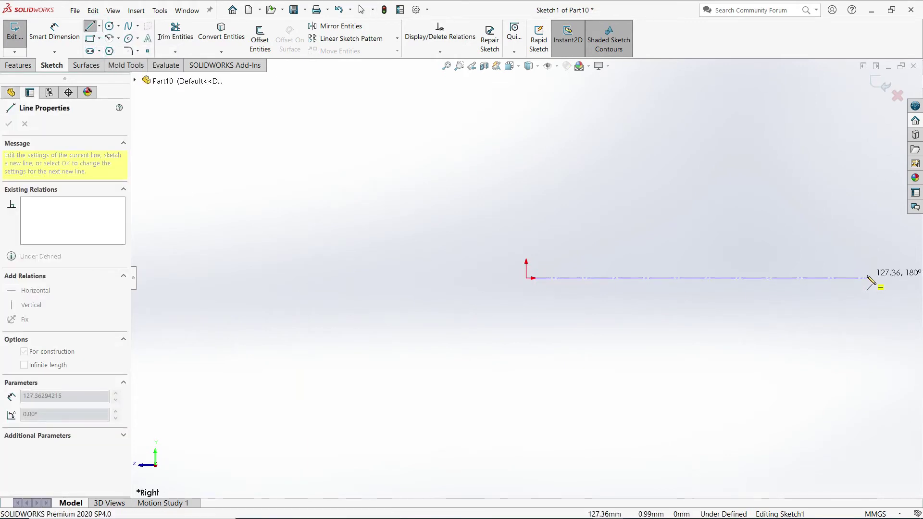
pyautogui.click(867, 278)
pyautogui.rightClick(771, 218)
pyautogui.click(770, 218)
pyautogui.press('f')
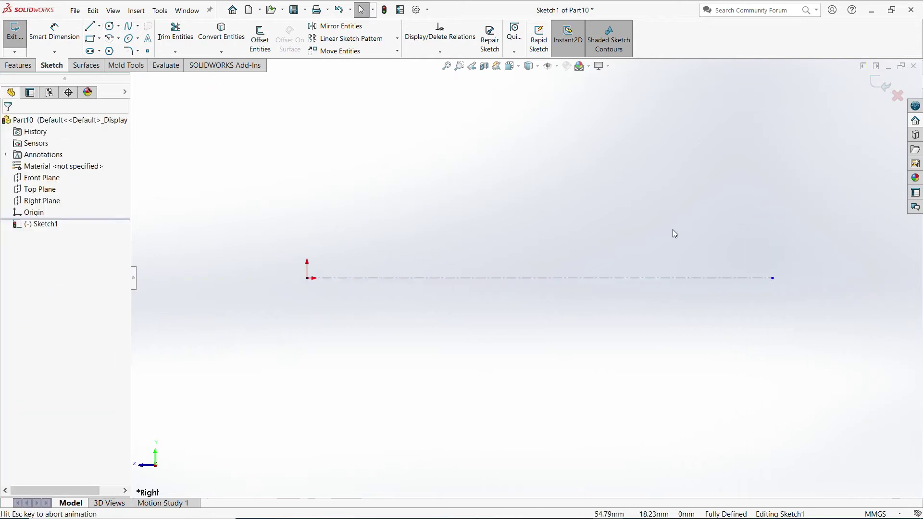
# - Draw the closed screw half-profile: bottom edge, shank end, shank top, head step and head arc
pyautogui.press('l')
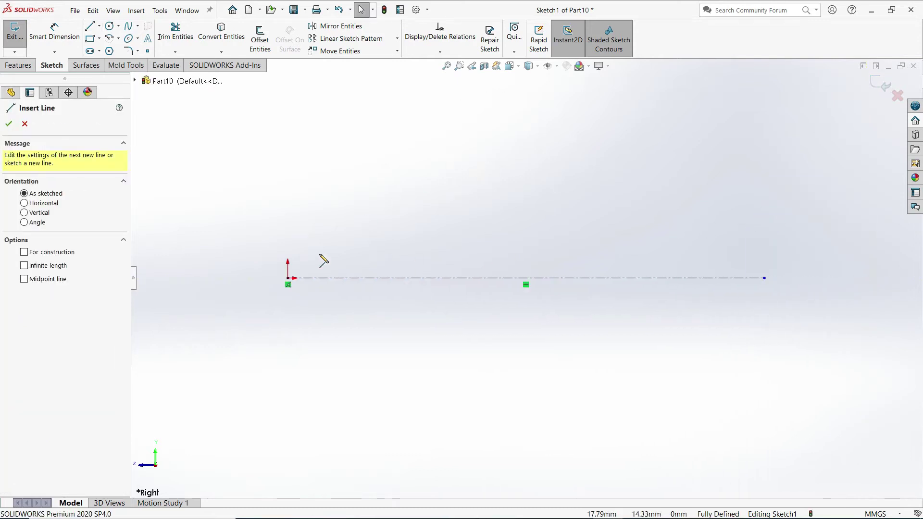
pyautogui.click(288, 278)
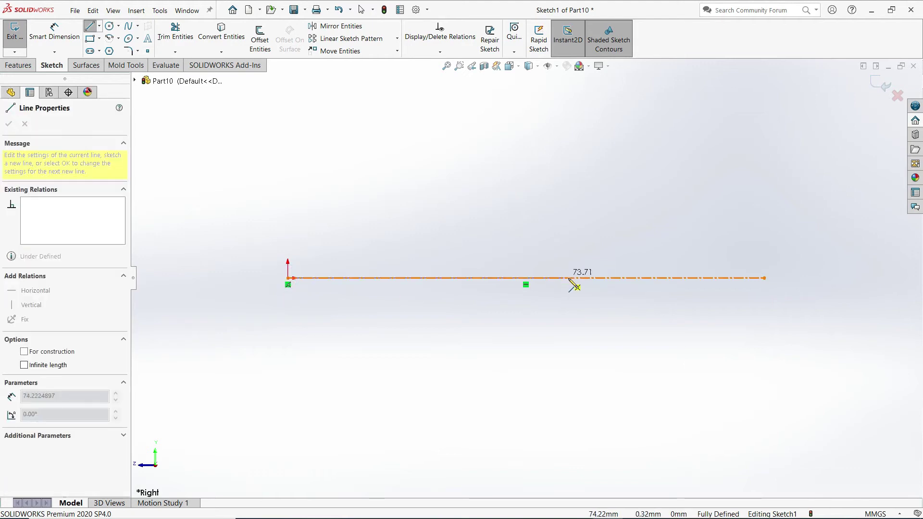
pyautogui.click(571, 278)
pyautogui.click(572, 246)
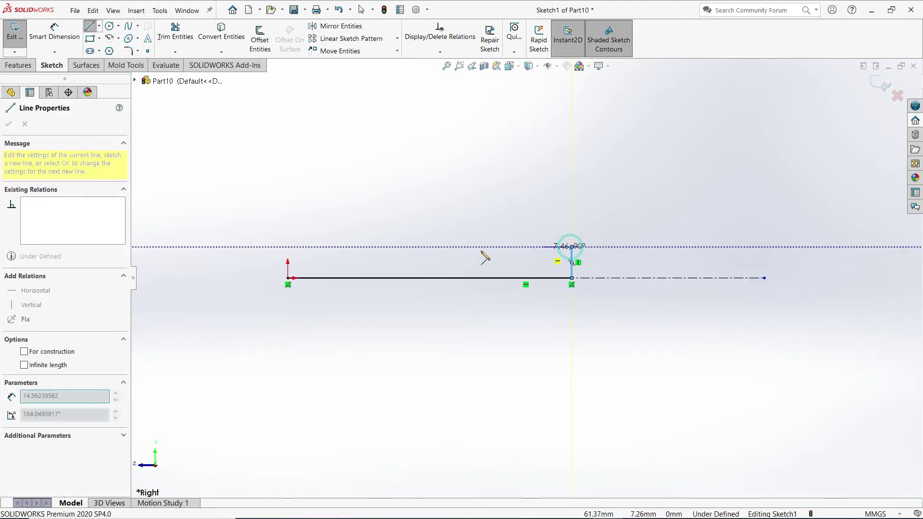
pyautogui.click(363, 247)
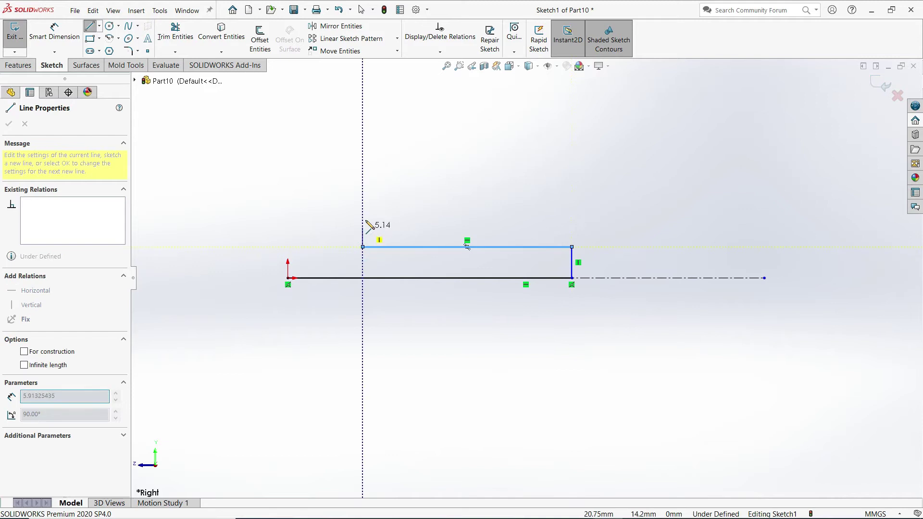
pyautogui.click(362, 216)
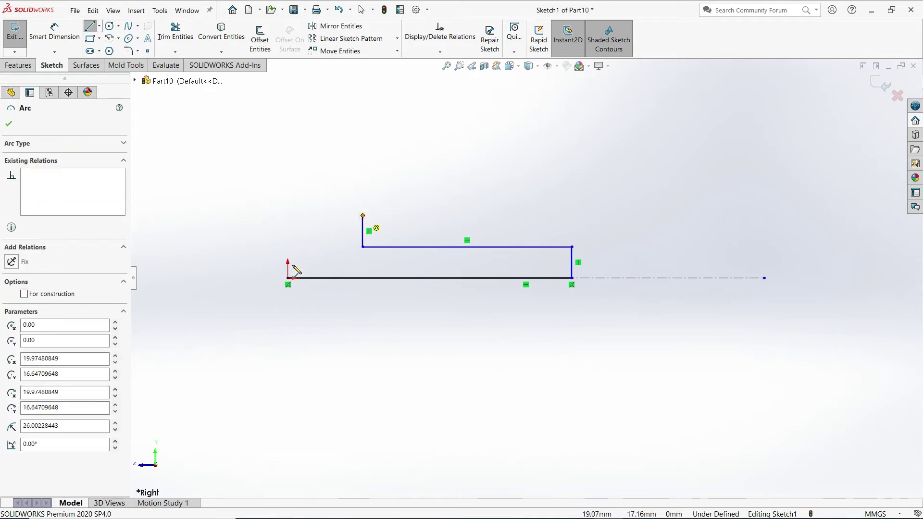
pyautogui.click(288, 278)
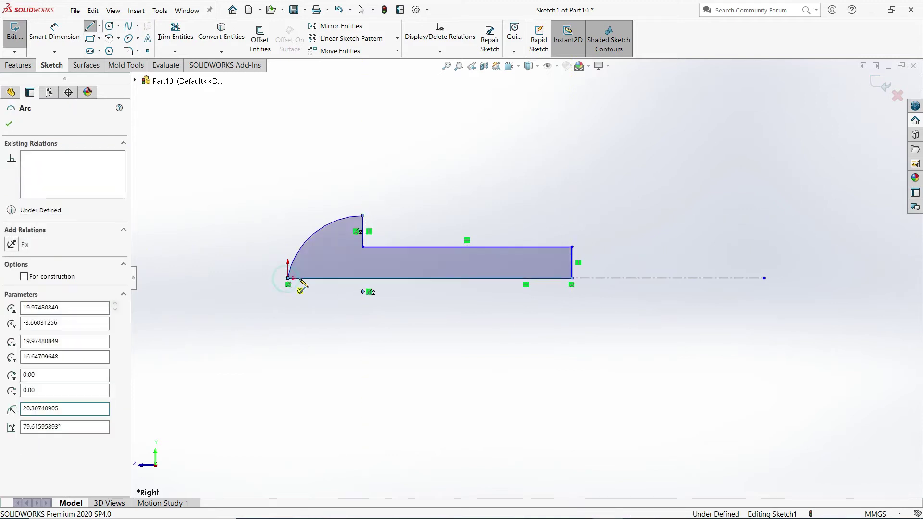
pyautogui.rightClick(373, 343)
pyautogui.click(382, 342)
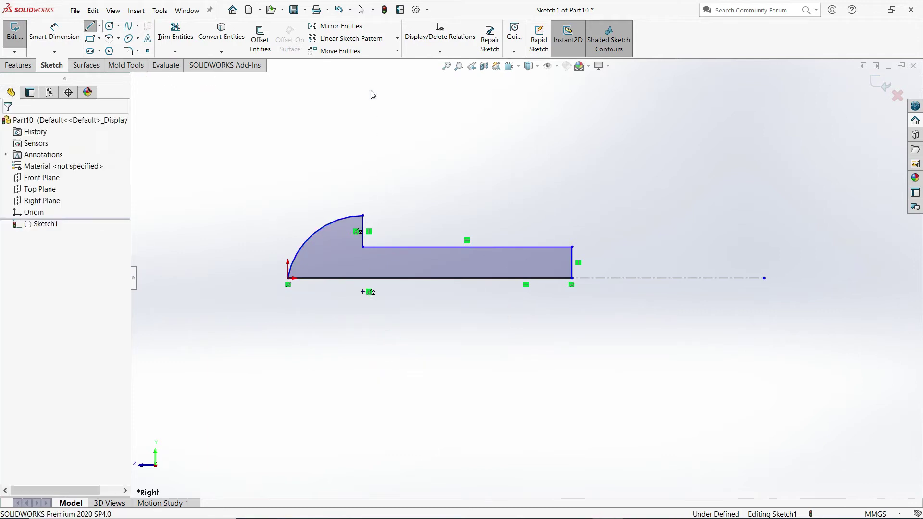
# - Add a Coincident relation between the head arc's centre and the bottom profile line
pyautogui.click(440, 51)
pyautogui.click(433, 76)
pyautogui.scroll(-1, 374, 306)
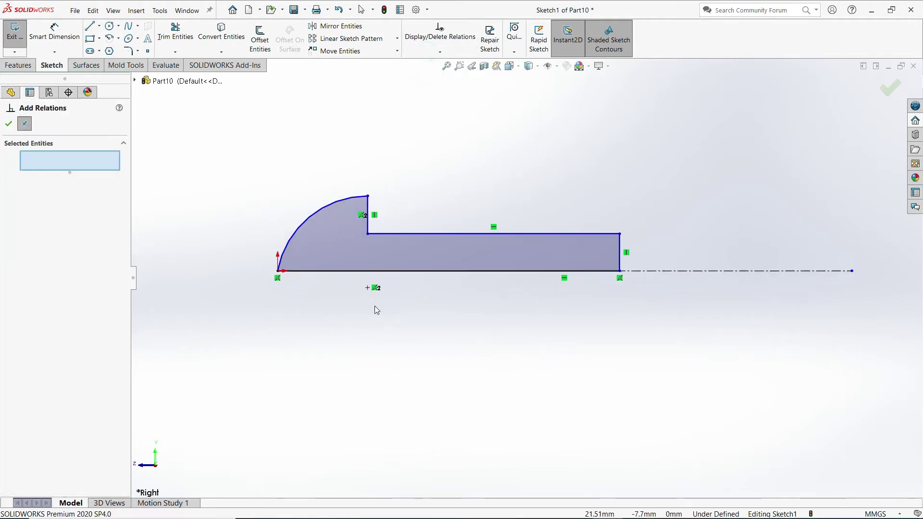
pyautogui.scroll(-4, 384, 288)
pyautogui.click(403, 262)
pyautogui.click(396, 226)
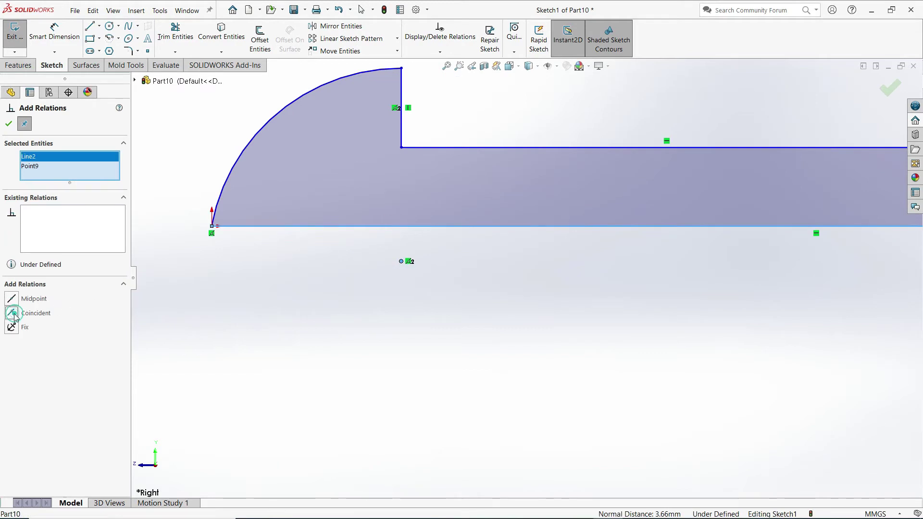
pyautogui.click(13, 315)
pyautogui.scroll(3, 399, 286)
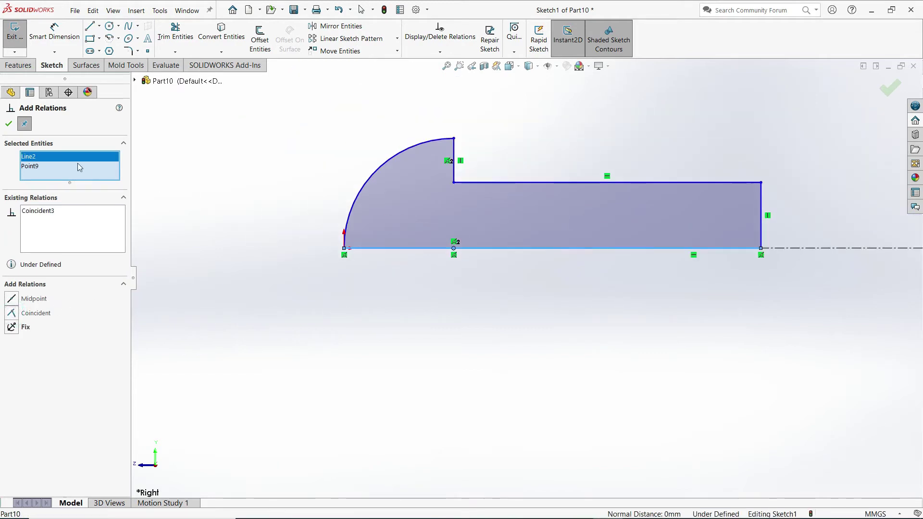
pyautogui.click(9, 124)
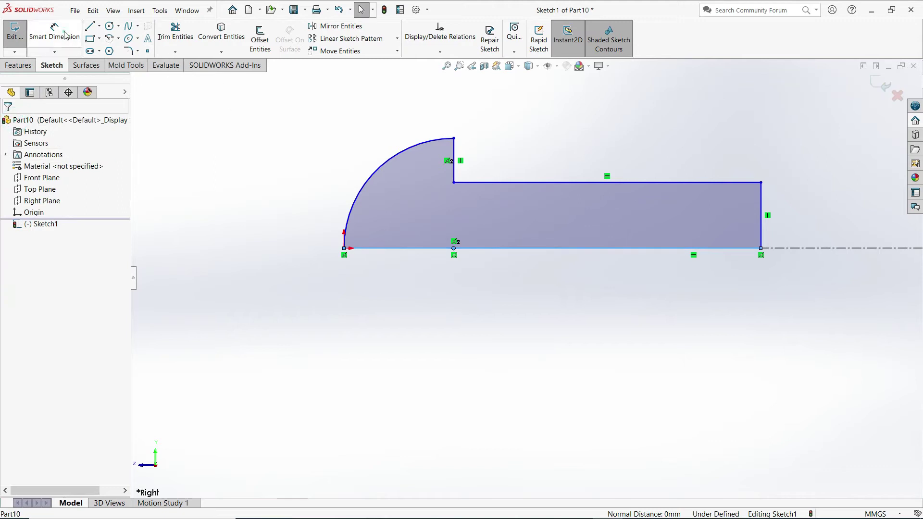
# - Dimension the shank length to 8 and its height from the centreline to 3
pyautogui.click(65, 35)
pyautogui.click(560, 183)
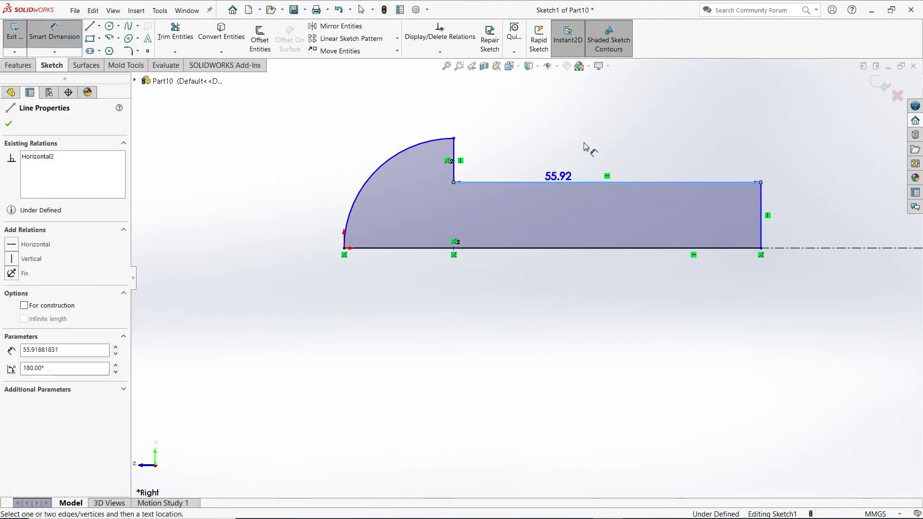
pyautogui.click(612, 137)
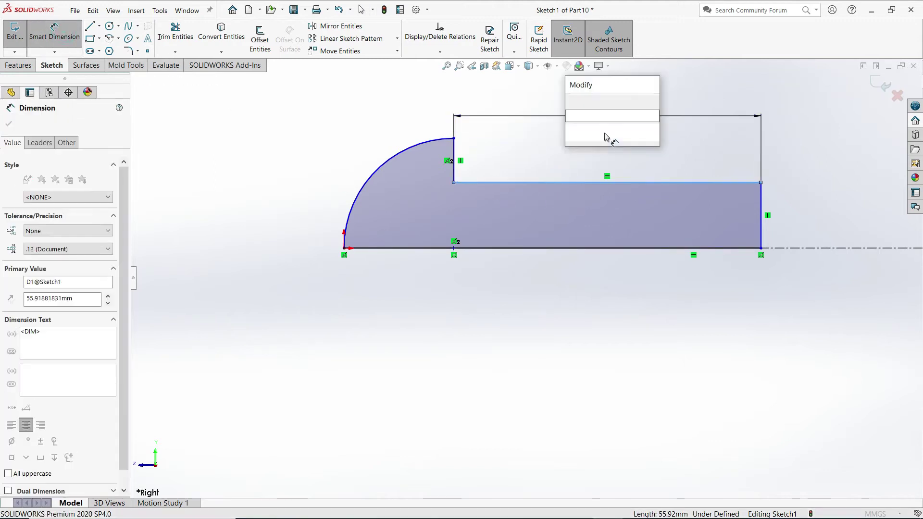
pyautogui.write('8')
pyautogui.click(571, 101)
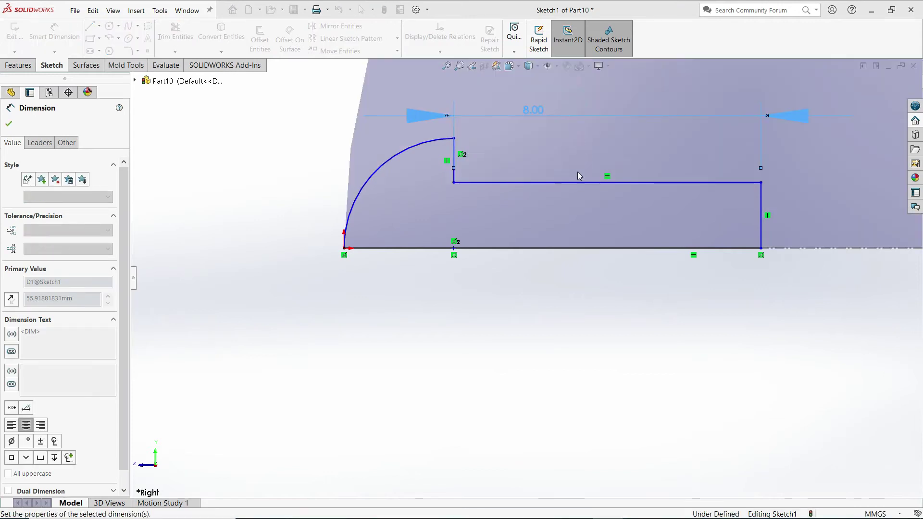
pyautogui.click(566, 182)
pyautogui.click(620, 248)
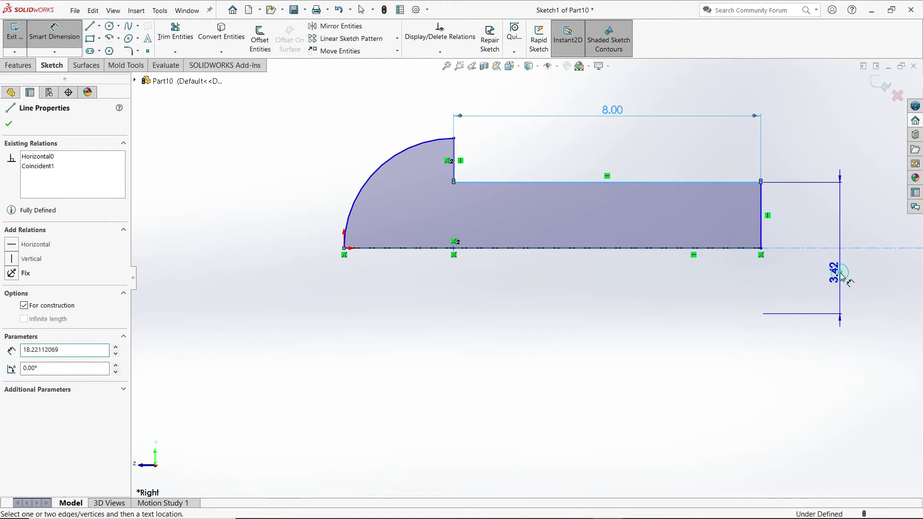
pyautogui.click(835, 270)
pyautogui.click(839, 281)
pyautogui.write('3')
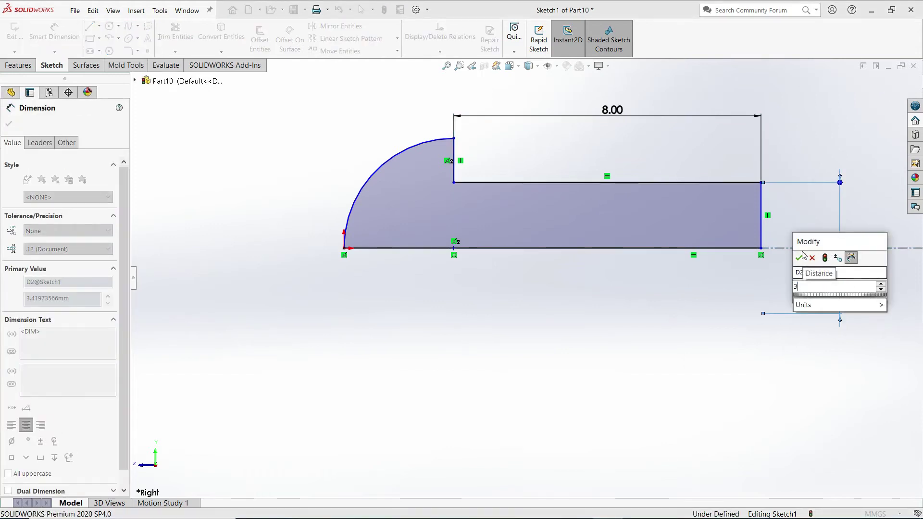
pyautogui.click(800, 257)
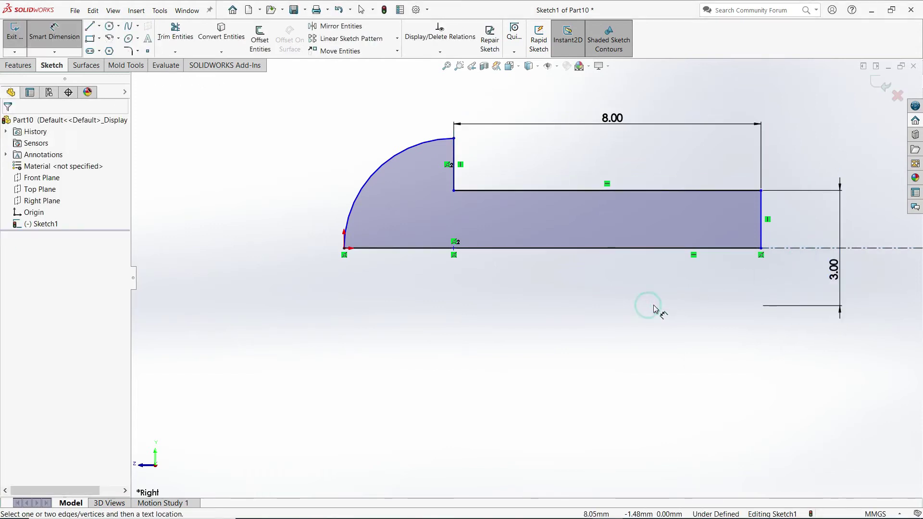
# - Dimension the head arc radius to 2.75
pyautogui.click(382, 161)
pyautogui.click(350, 139)
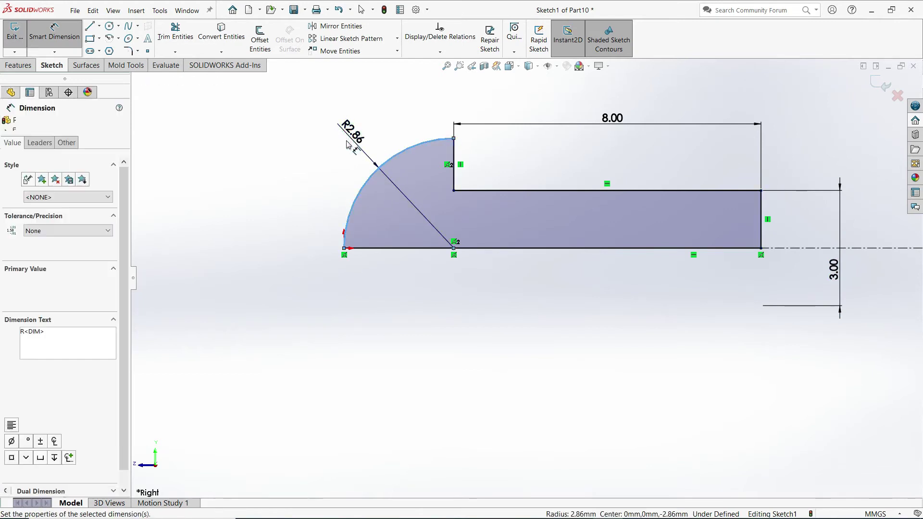
pyautogui.write('2.47')
pyautogui.press('BackSpace')
pyautogui.press('BackSpace')
pyautogui.press('BackSpace')
pyautogui.write('2.75')
pyautogui.click(307, 120)
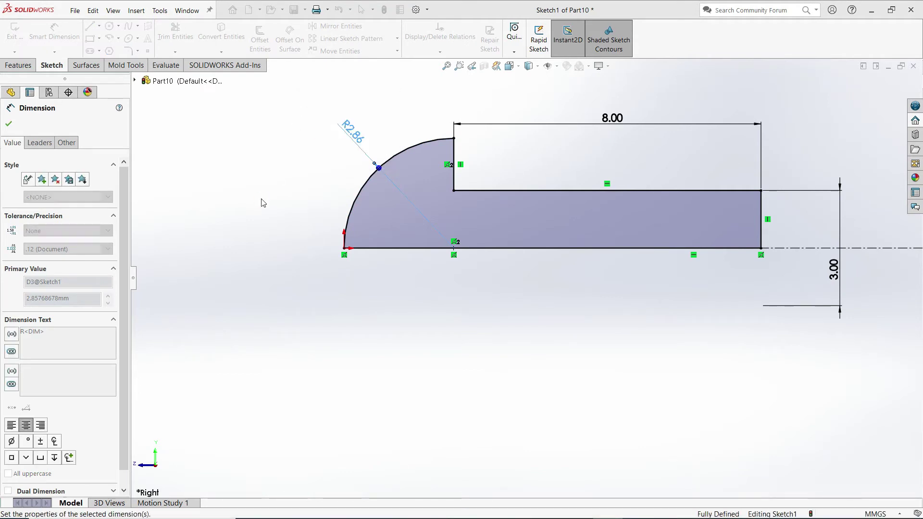
pyautogui.click(271, 208)
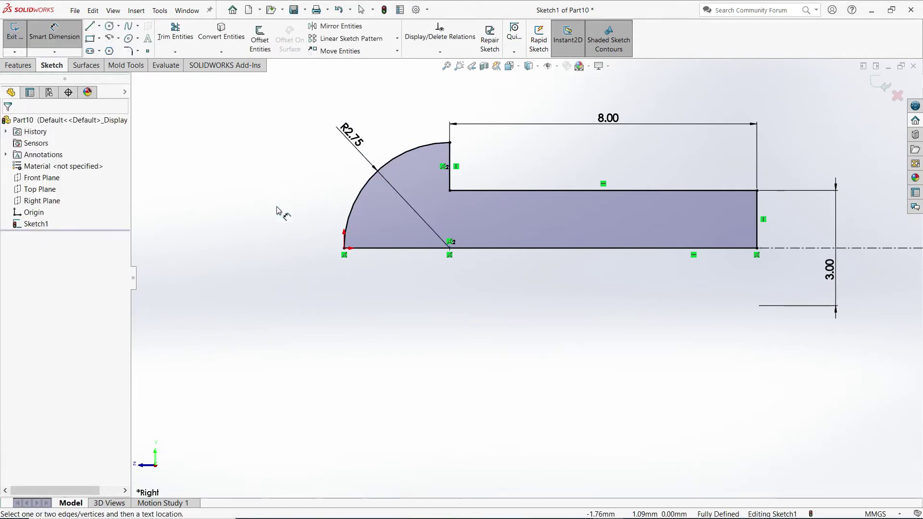
# - Revolve the profile 360° around the centreline into a solid screw
pyautogui.click(10, 65)
pyautogui.click(53, 55)
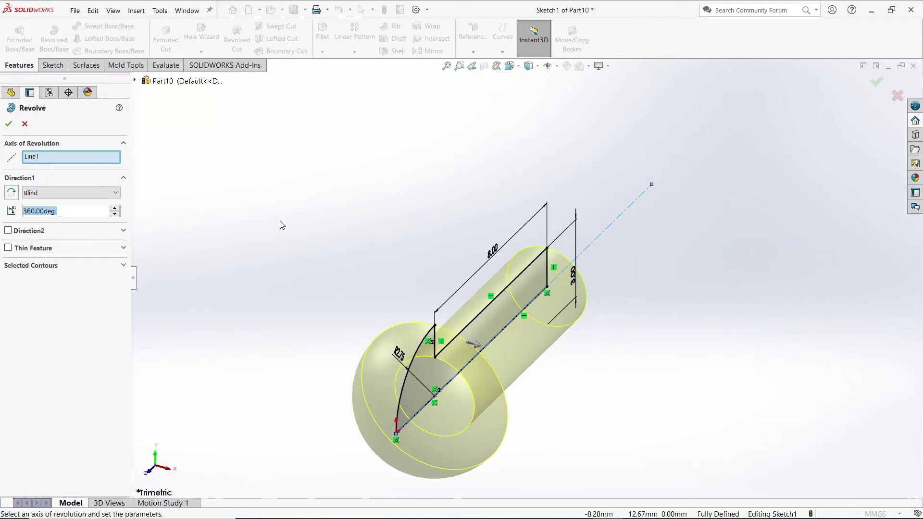
pyautogui.click(9, 125)
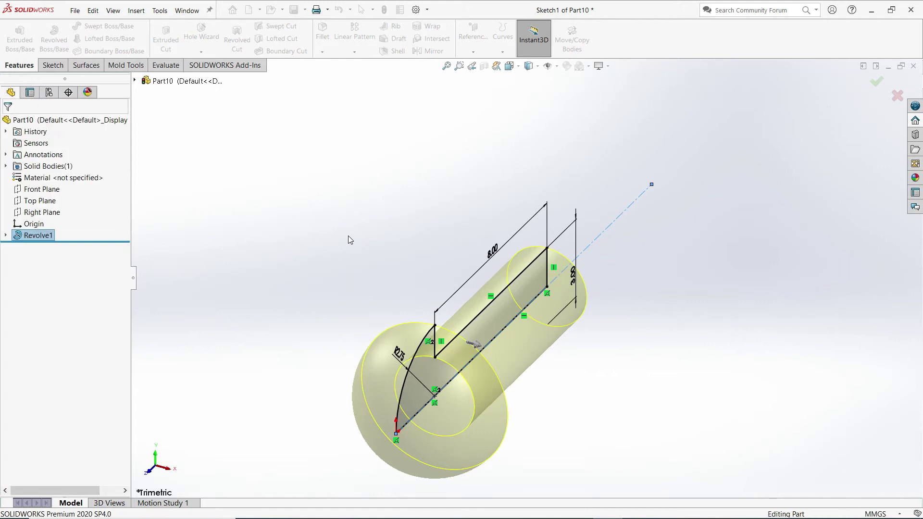
pyautogui.click(42, 212)
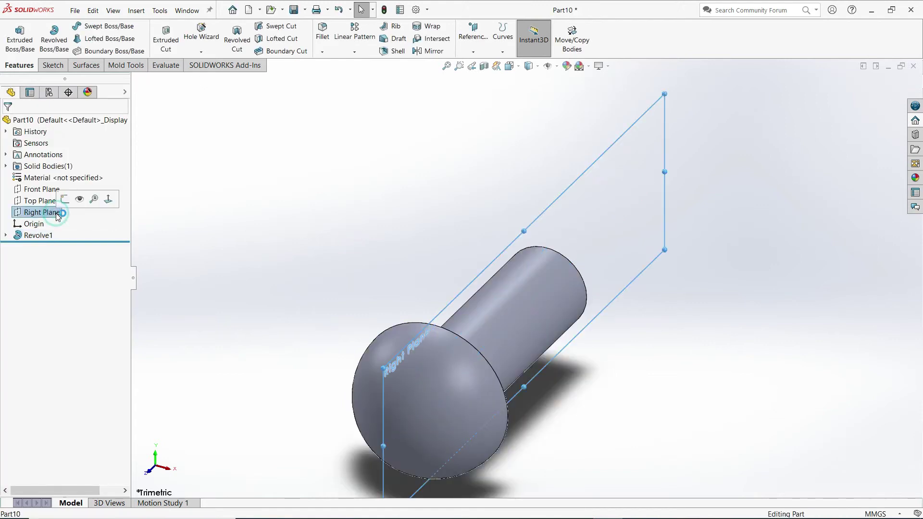
# - Sketch on the Right Plane viewed Normal To, with a centerline from the head edge to its tip
pyautogui.click(64, 196)
pyautogui.press('space')
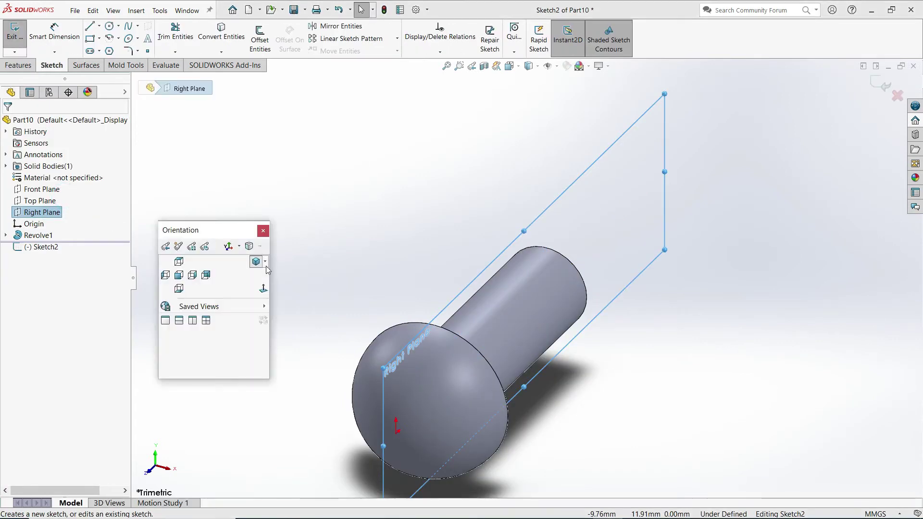
pyautogui.click(260, 286)
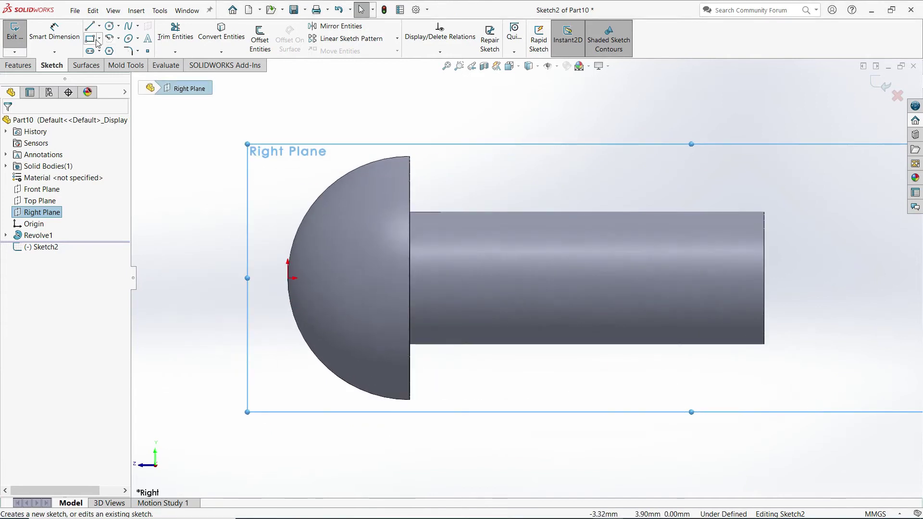
pyautogui.click(99, 27)
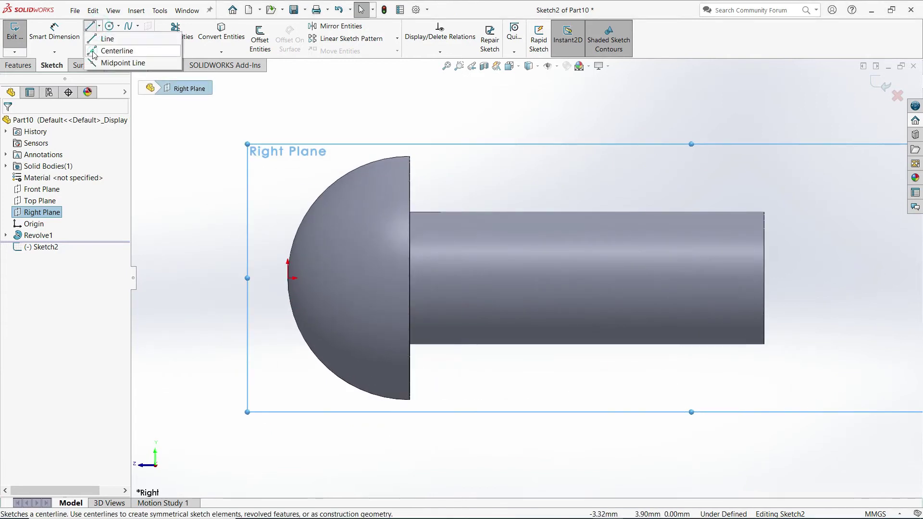
pyautogui.click(116, 50)
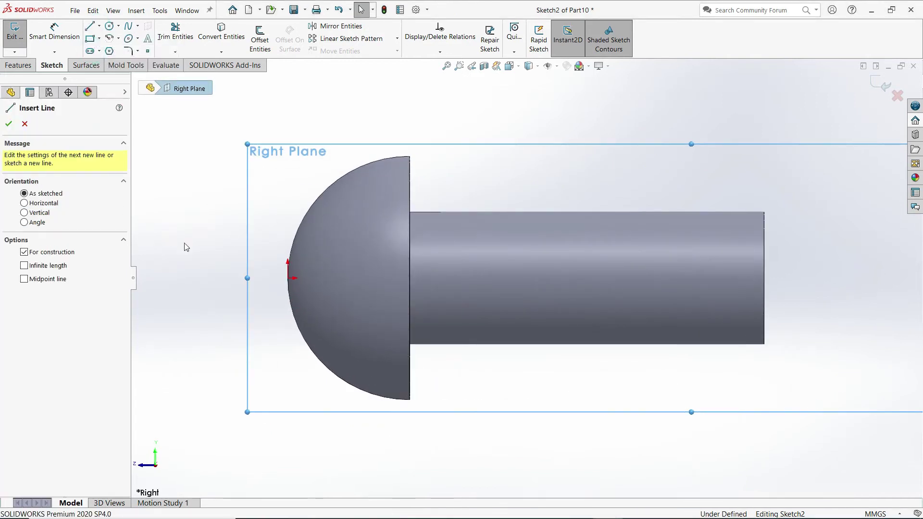
pyautogui.click(408, 278)
pyautogui.click(288, 278)
pyautogui.rightClick(228, 207)
pyautogui.click(257, 222)
pyautogui.press('Escape')
# - Draw a vertical line up from the centerline and a horizontal line out to the dome
pyautogui.scroll(-3, 288, 252)
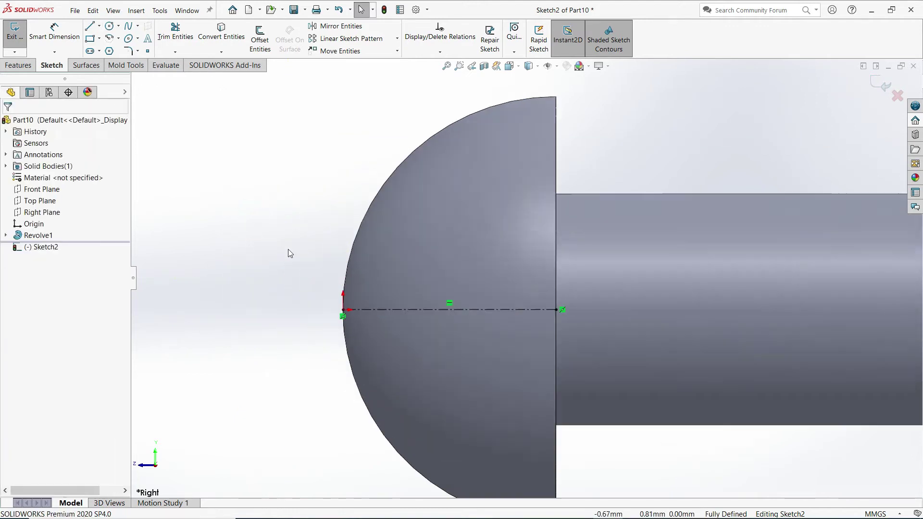
pyautogui.scroll(-1, 361, 276)
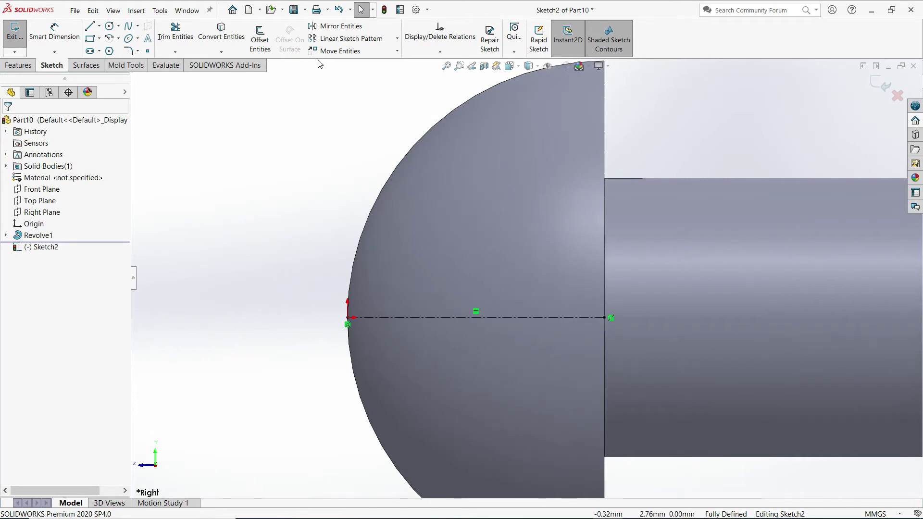
pyautogui.click(89, 28)
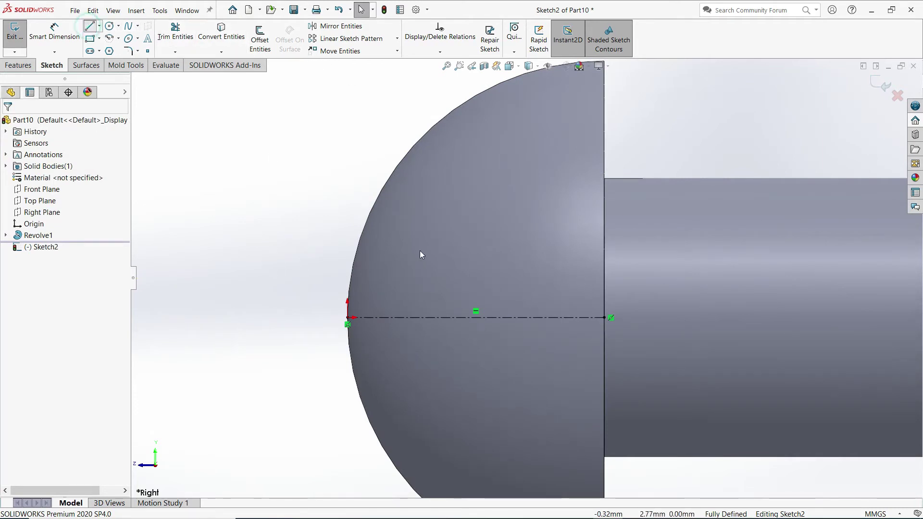
pyautogui.click(469, 317)
pyautogui.click(469, 267)
pyautogui.click(310, 266)
pyautogui.rightClick(306, 241)
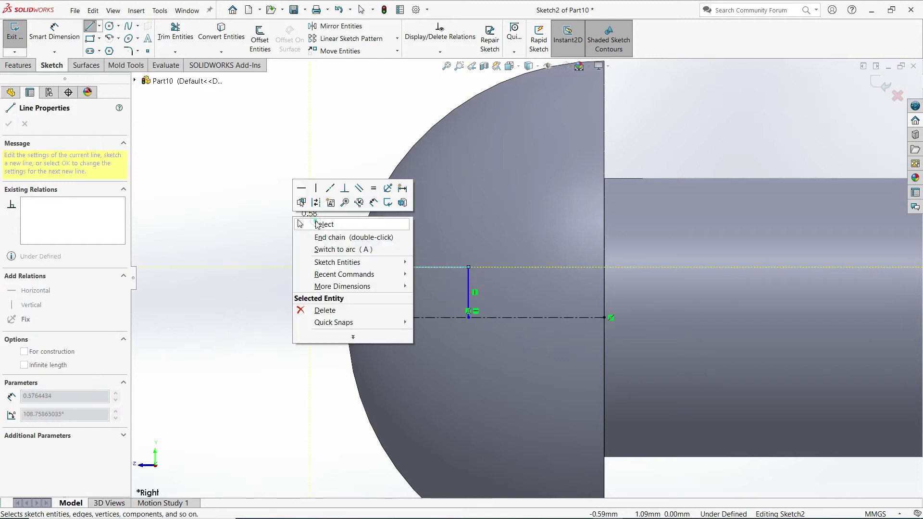
pyautogui.click(317, 220)
# - Convert the dome's curved outline to sketch geometry and trim the arc above the top line
pyautogui.click(221, 33)
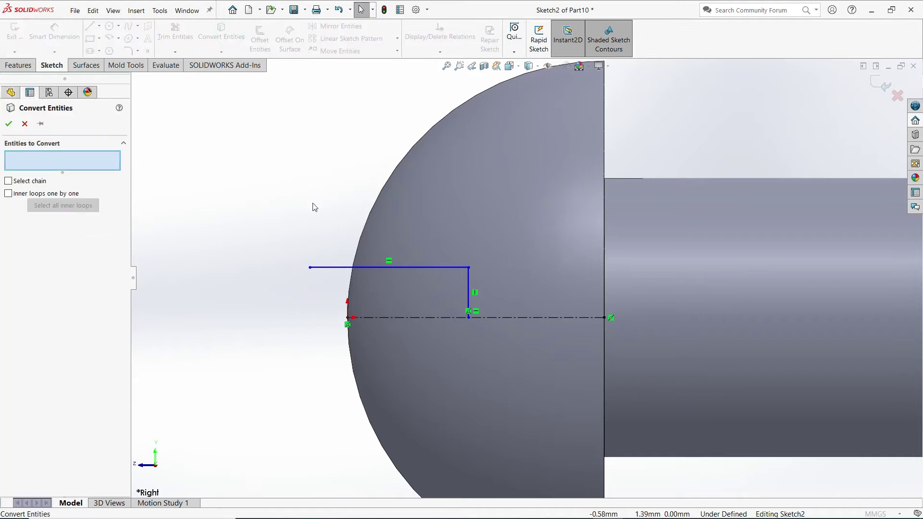
pyautogui.click(376, 207)
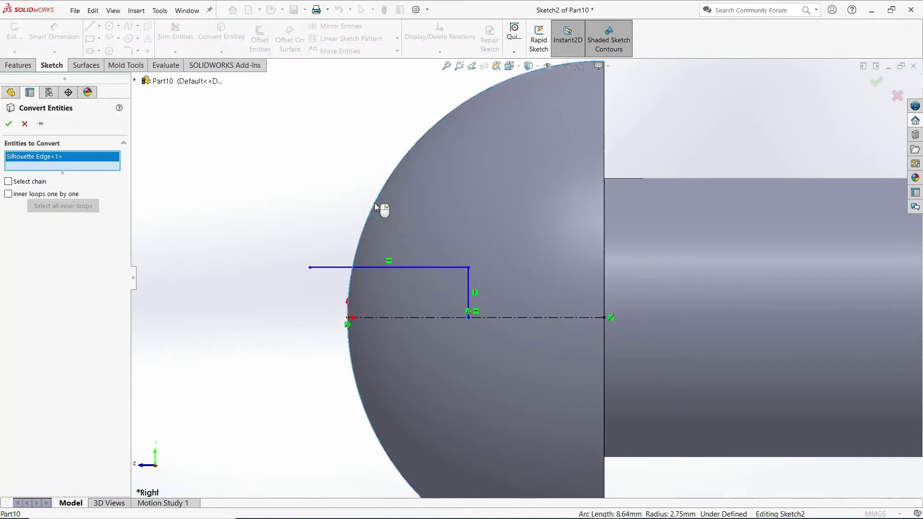
pyautogui.click(9, 124)
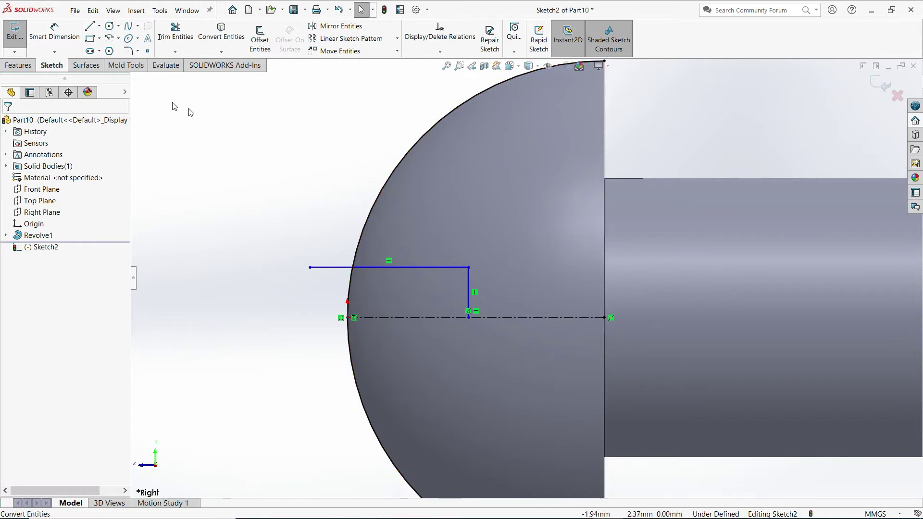
pyautogui.click(187, 37)
pyautogui.moveTo(427, 206); pyautogui.dragTo(363, 183)
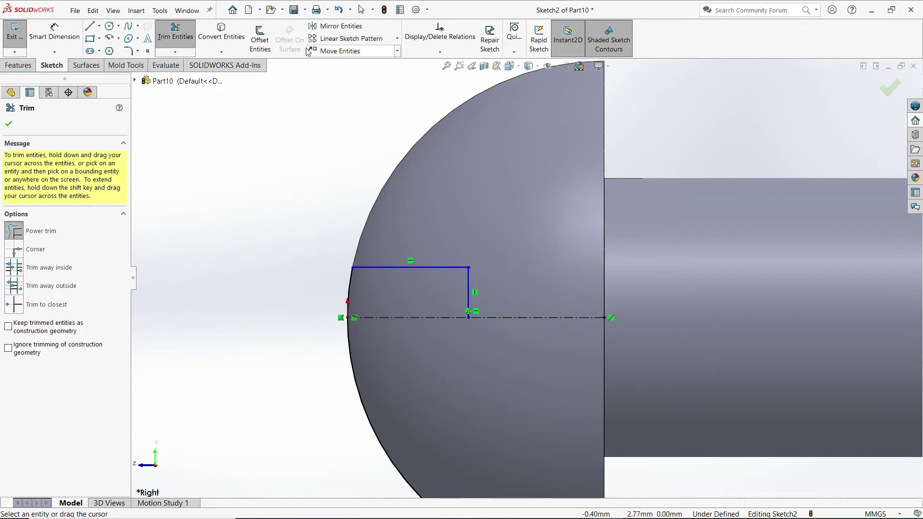
# - Mirror the two slot lines across the centerline
pyautogui.click(322, 29)
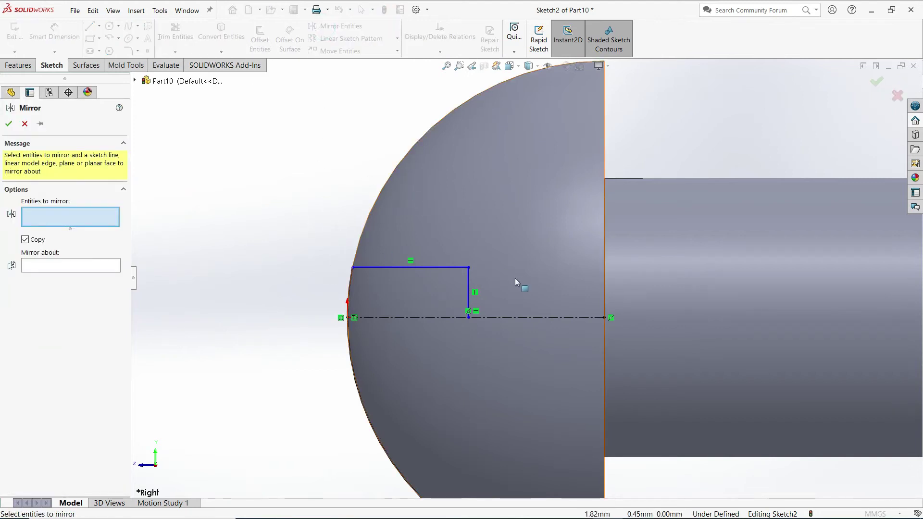
pyautogui.click(469, 276)
pyautogui.click(439, 267)
pyautogui.rightClick(434, 243)
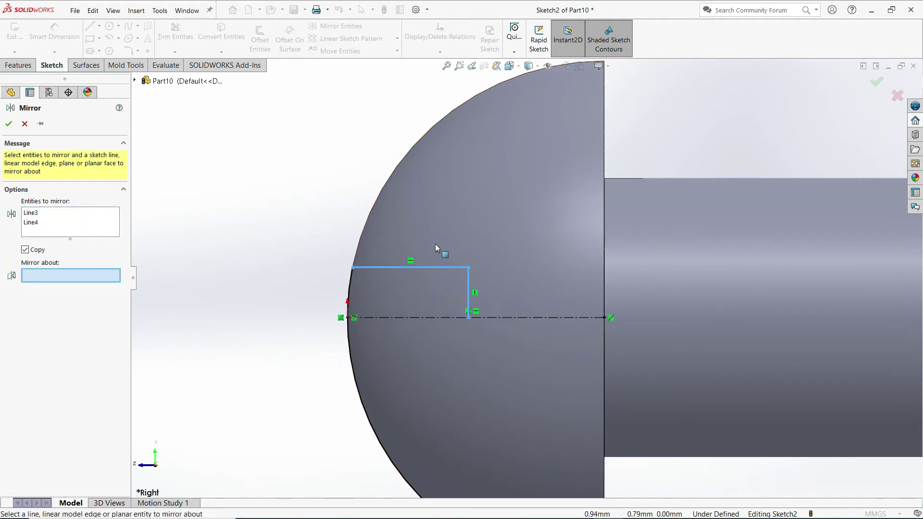
pyautogui.click(515, 317)
pyautogui.rightClick(515, 331)
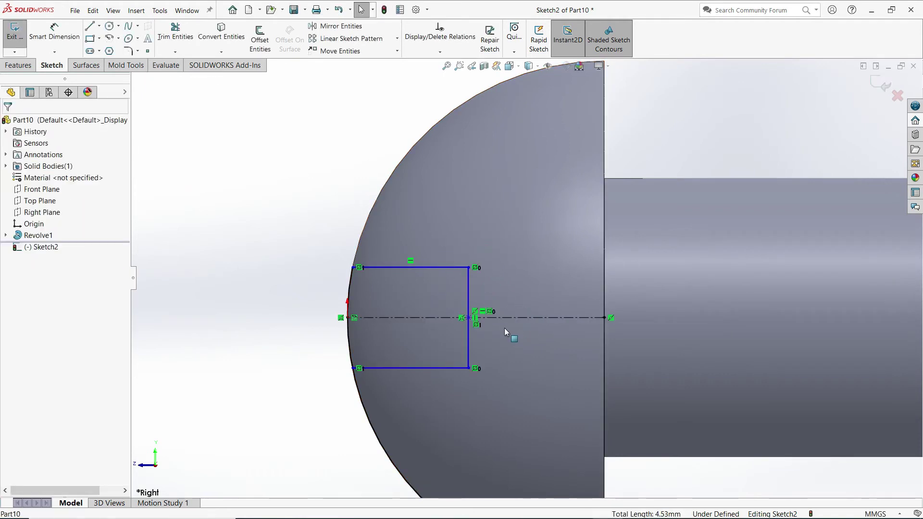
pyautogui.click(175, 33)
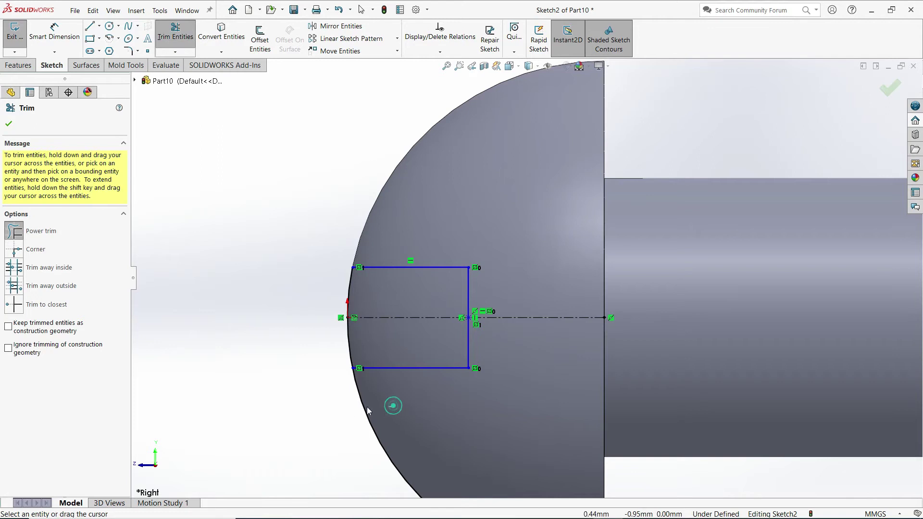
# - Dimension the slot outline to 1.00 high and 1.50 wide
pyautogui.click(55, 33)
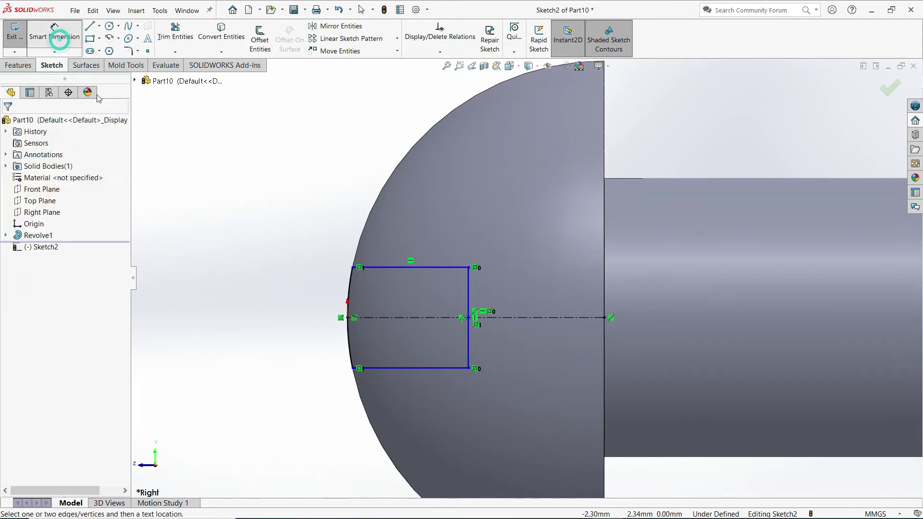
pyautogui.click(469, 299)
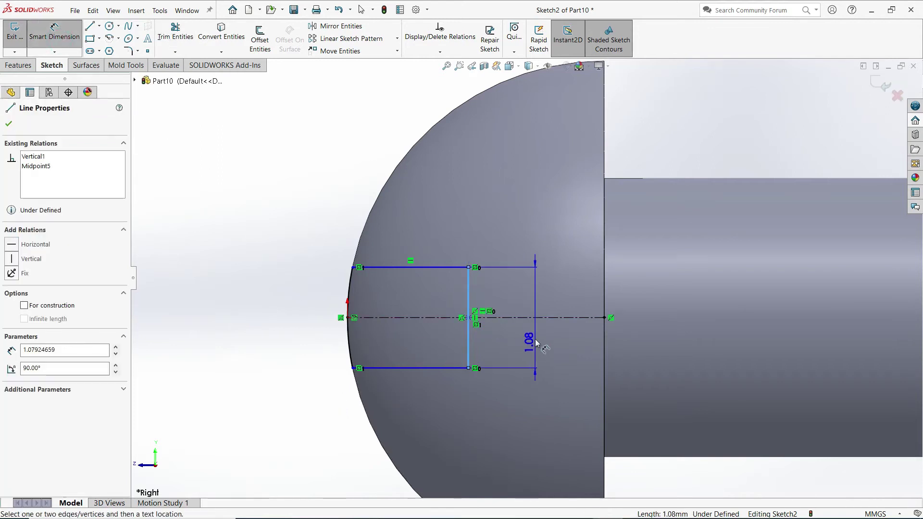
pyautogui.click(532, 341)
pyautogui.write('1')
pyautogui.press('Return')
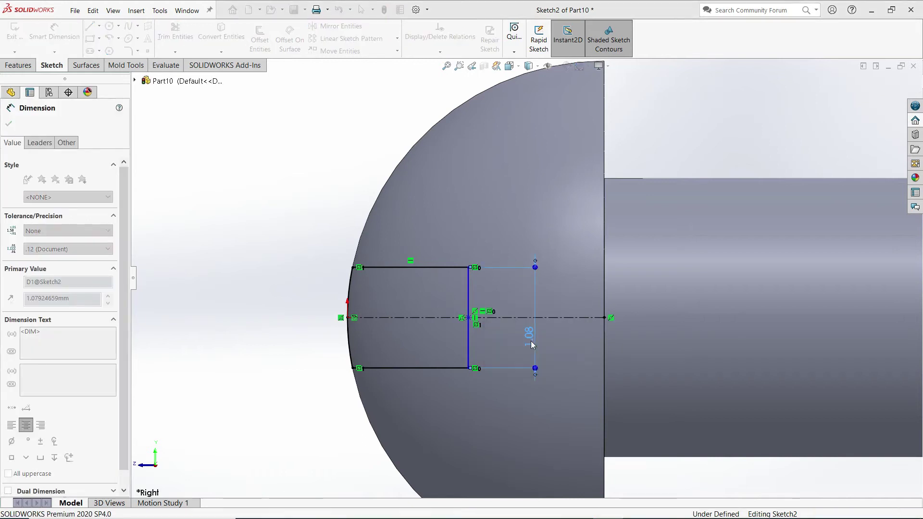
pyautogui.click(348, 318)
pyautogui.click(469, 318)
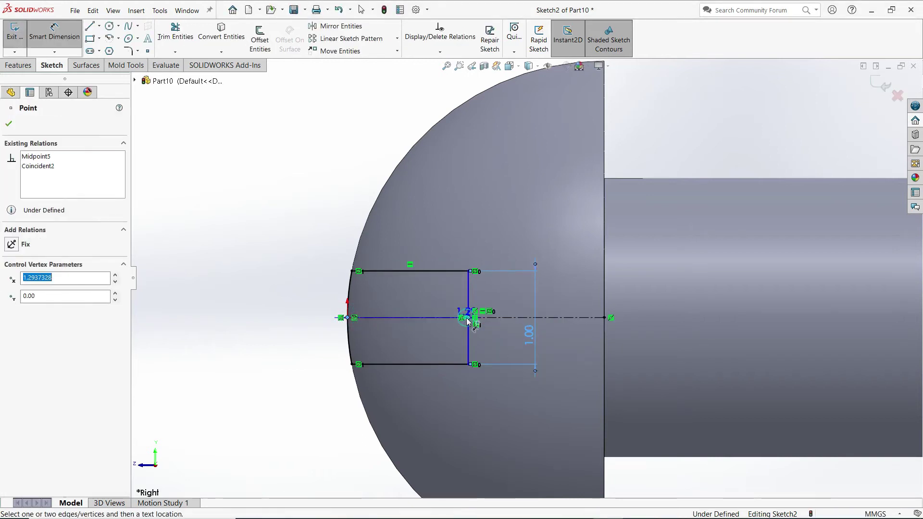
pyautogui.click(406, 220)
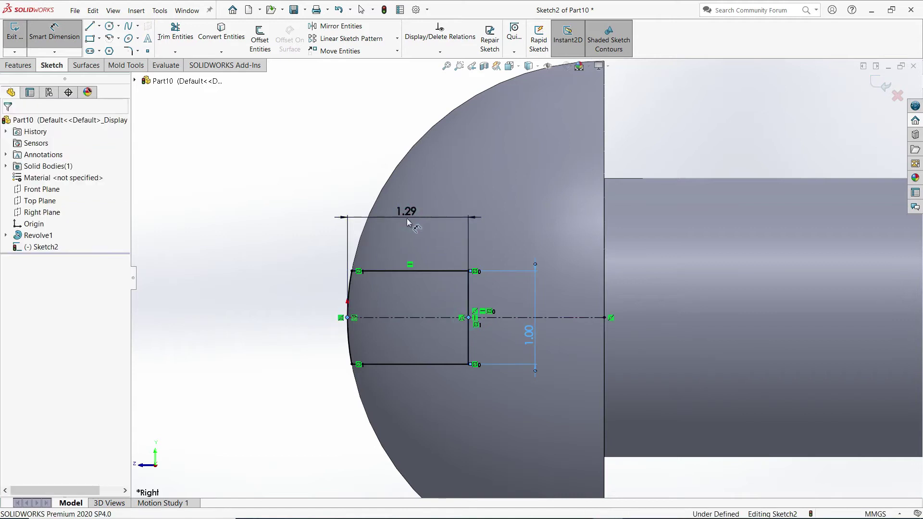
pyautogui.write('1.5')
pyautogui.press('Return')
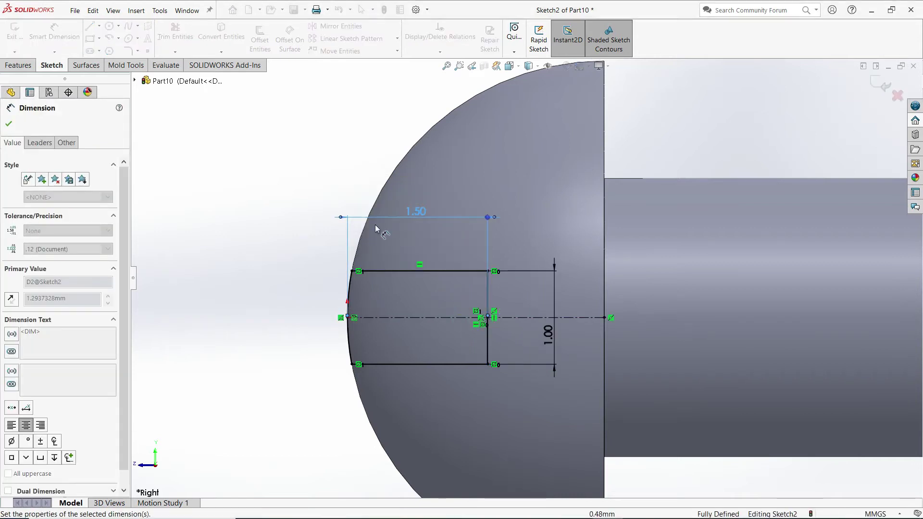
pyautogui.click(268, 209)
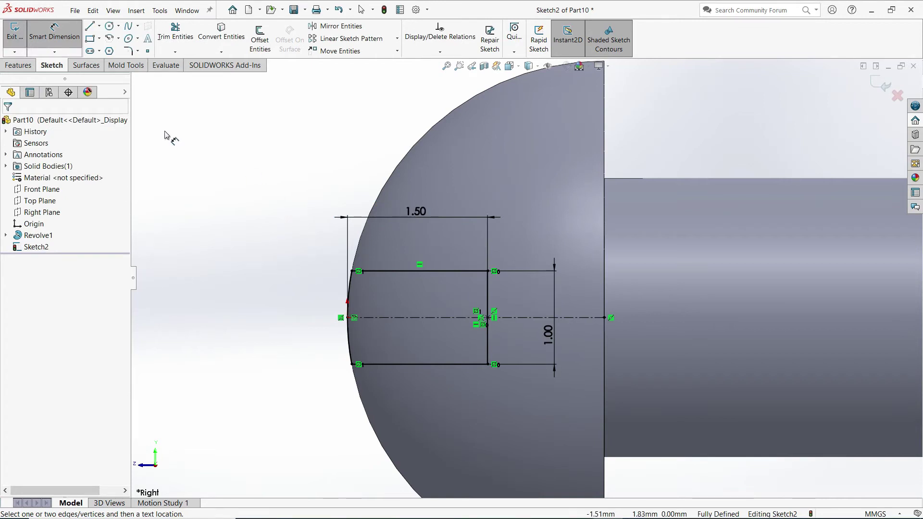
pyautogui.click(18, 65)
# - Extrude-cut the slot sketch Through All in both directions
pyautogui.click(166, 39)
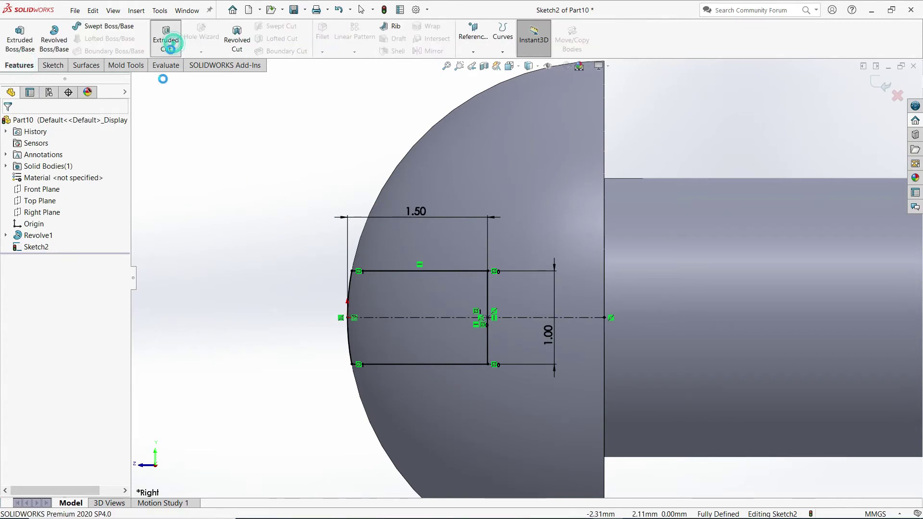
pyautogui.click(42, 190)
pyautogui.click(41, 206)
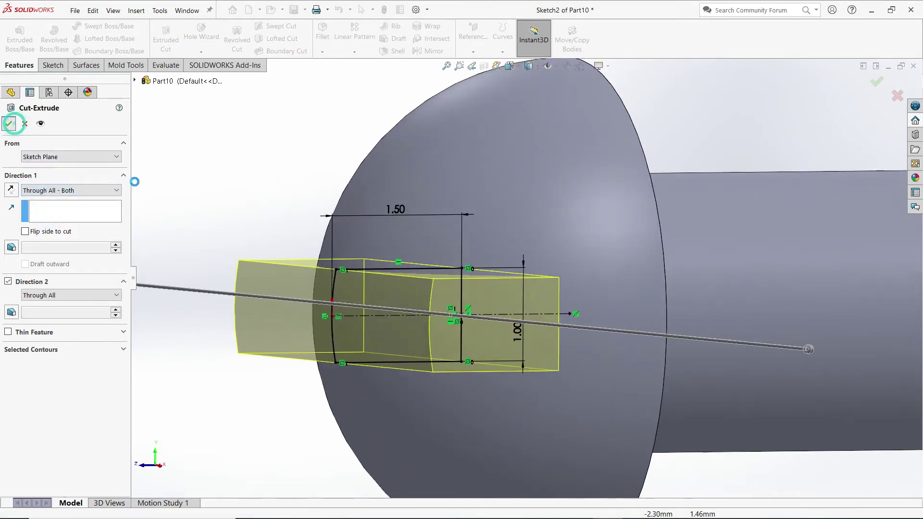
pyautogui.press('Return')
pyautogui.click(237, 187)
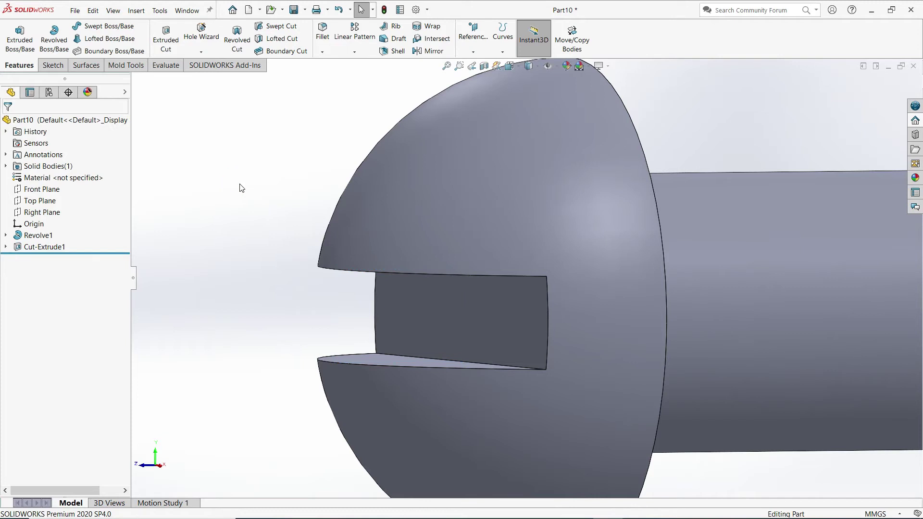
# - Switch to the isometric view and apply a polished steel appearance to the whole part
pyautogui.press('space')
pyautogui.click(340, 226)
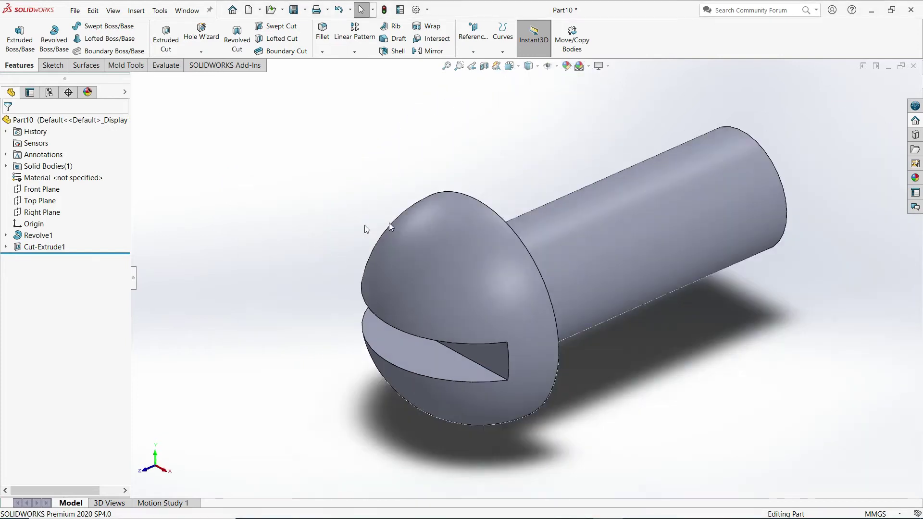
pyautogui.click(913, 177)
pyautogui.moveTo(765, 276); pyautogui.dragTo(580, 246)
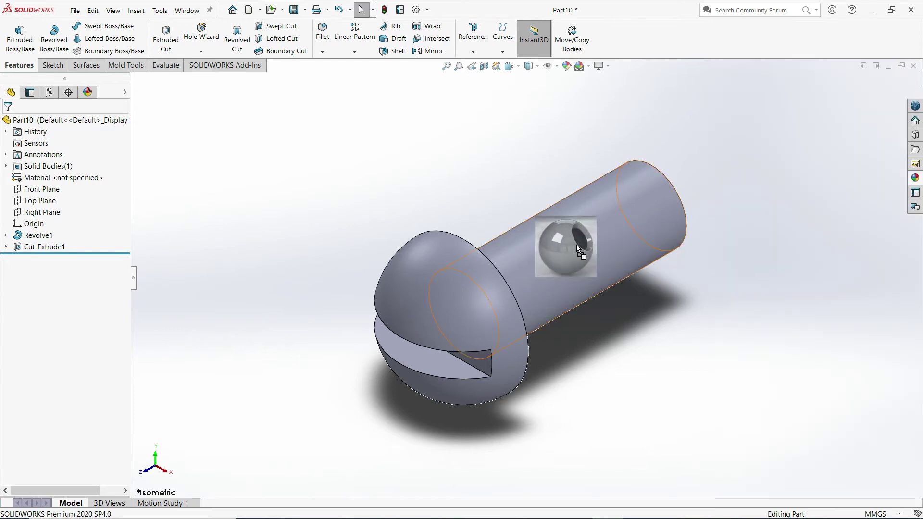
pyautogui.click(591, 246)
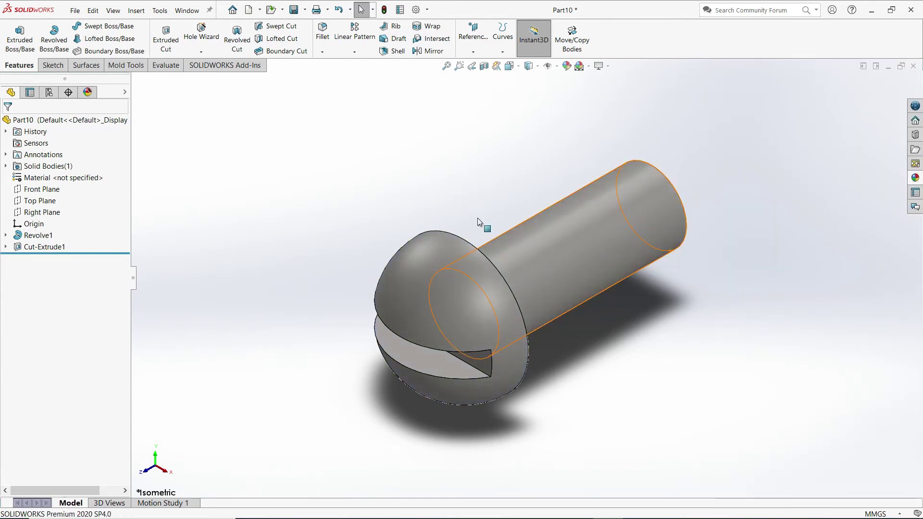
# - Save the part via Save As, correcting the typed name to 'Round Head Screw 3x8'
pyautogui.click(72, 15)
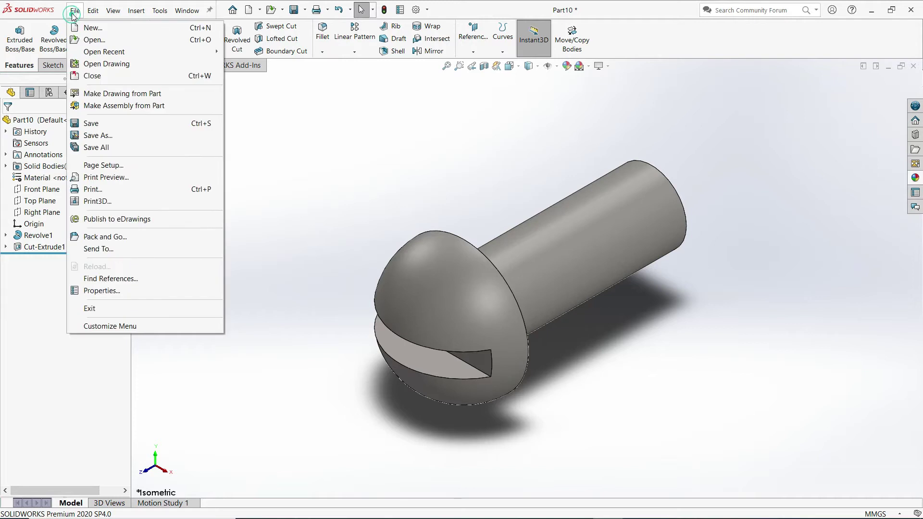
pyautogui.click(114, 137)
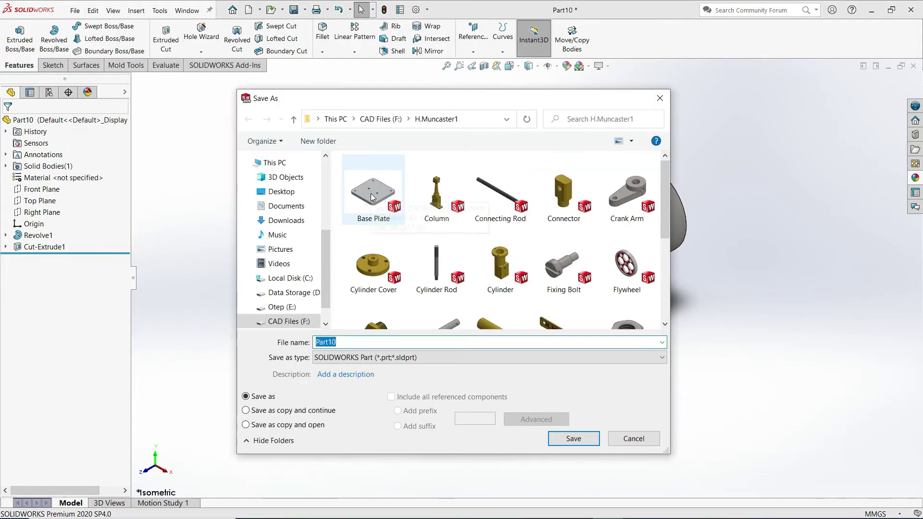
pyautogui.write('Pan')
pyautogui.press('BackSpace')
pyautogui.press('BackSpace')
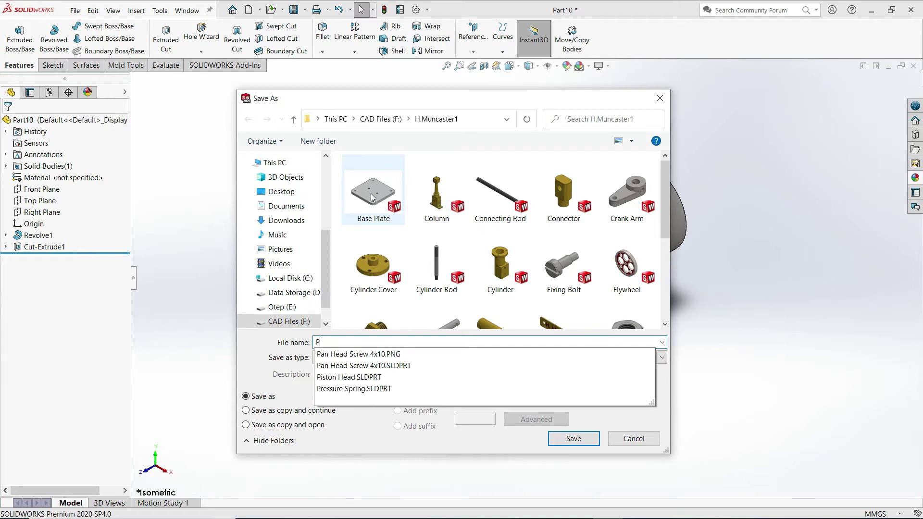
pyautogui.press('BackSpace')
pyautogui.write('Round Head Sc')
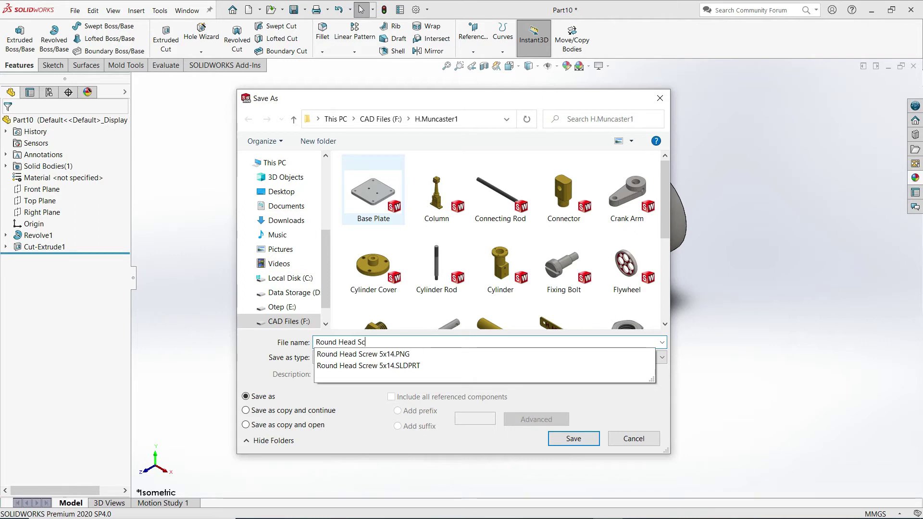
pyautogui.write('rew 3')
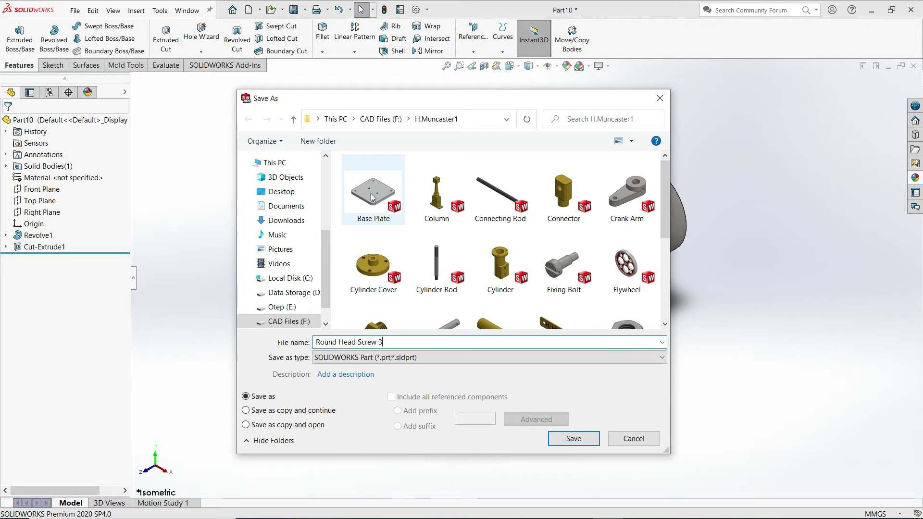
pyautogui.write('x8')
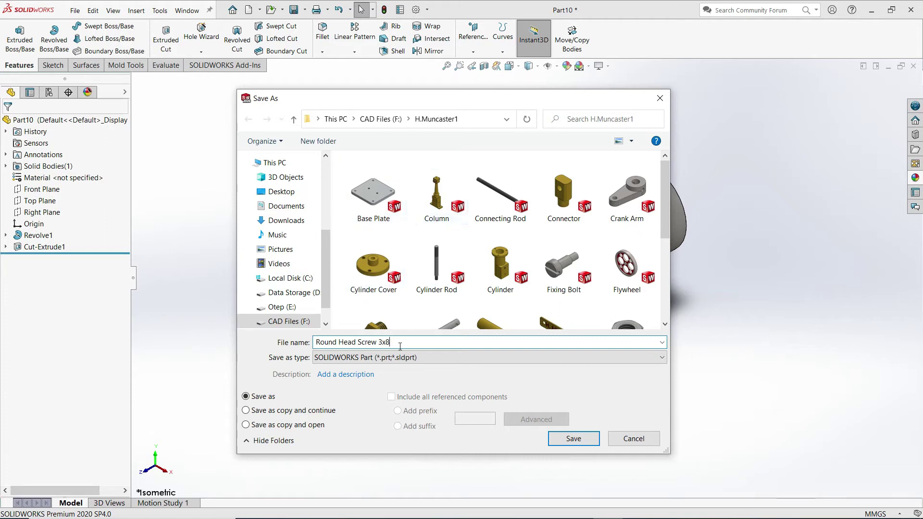
pyautogui.click(560, 439)
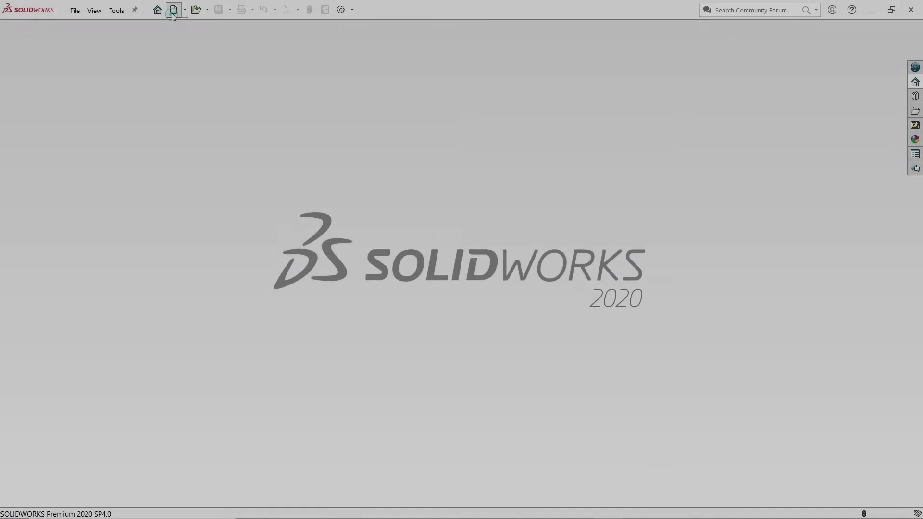
# - Create a new part and start a sketch on the Right Plane
pyautogui.click(173, 10)
pyautogui.click(337, 165)
pyautogui.click(500, 321)
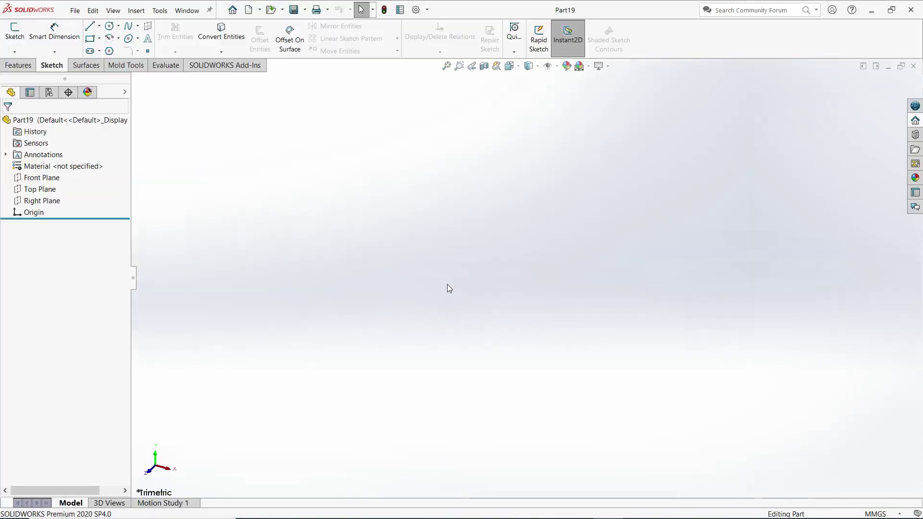
pyautogui.click(22, 36)
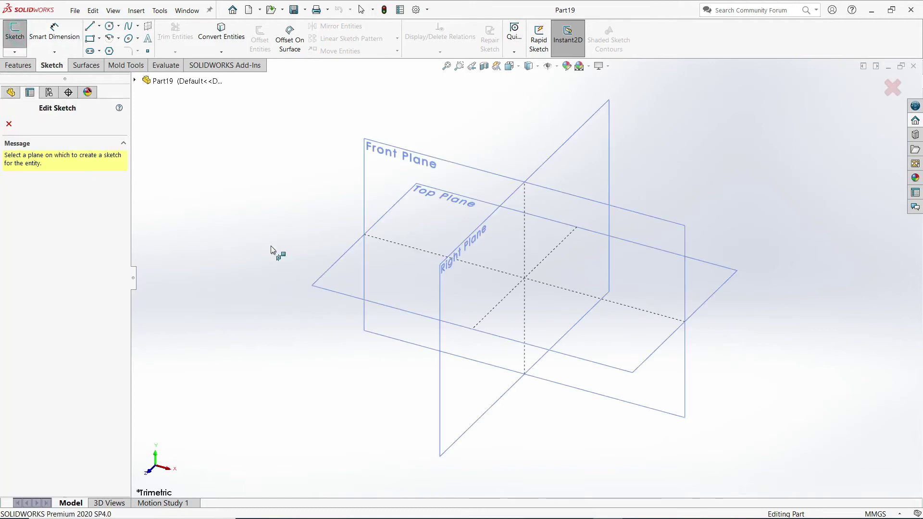
pyautogui.click(551, 169)
# - Draw a horizontal centerline from the origin to the right
pyautogui.click(99, 27)
pyautogui.click(116, 48)
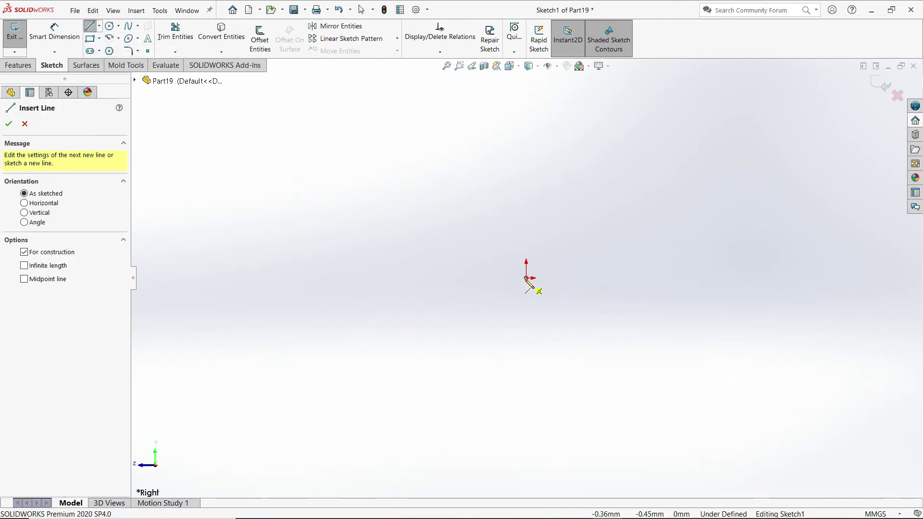
pyautogui.click(527, 279)
pyautogui.click(817, 278)
pyautogui.rightClick(746, 315)
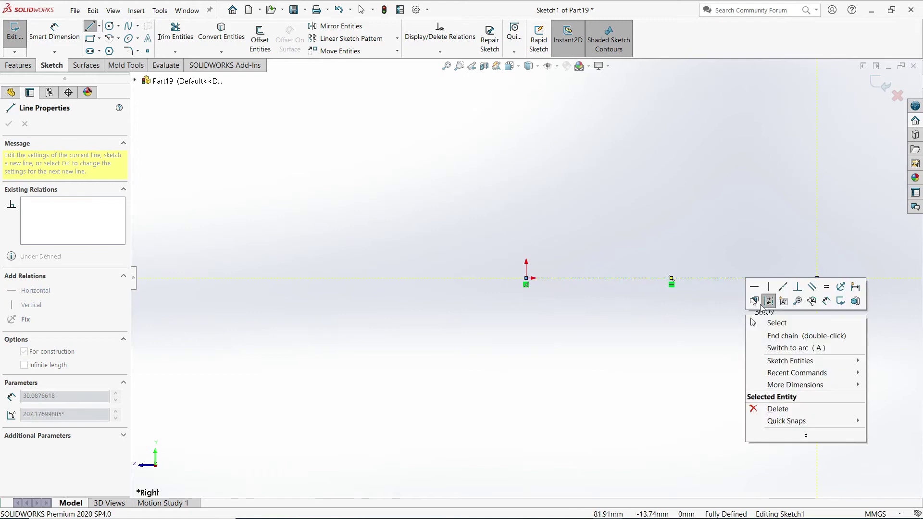
pyautogui.click(769, 320)
# - Draw the lower flange's bottom, end and top edges just above the centerline
pyautogui.press('f')
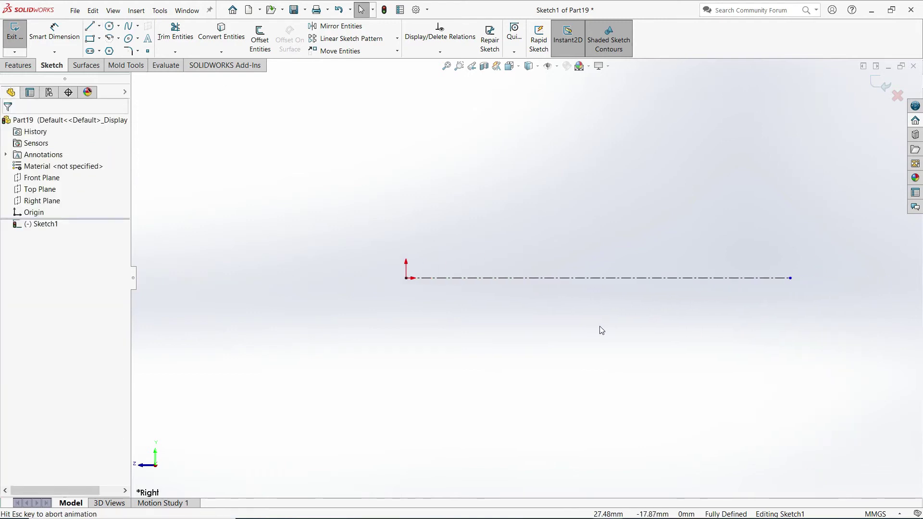
pyautogui.press('l')
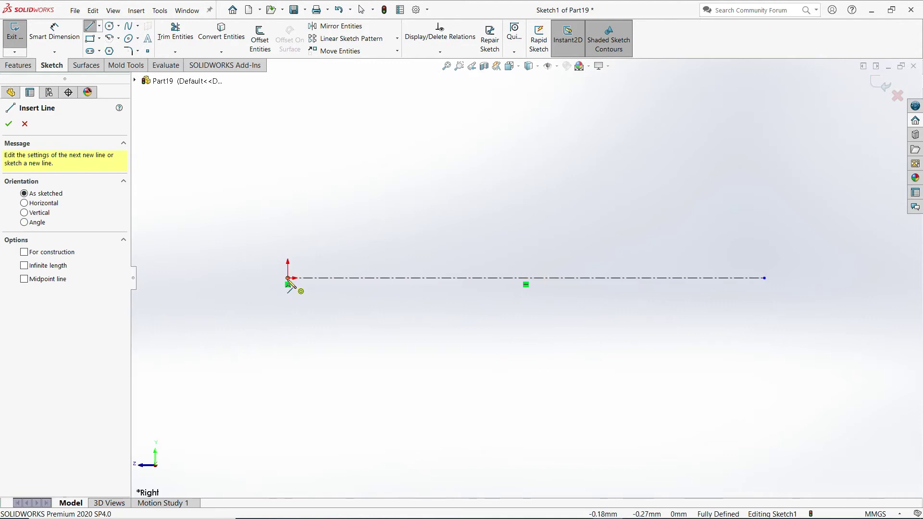
pyautogui.click(289, 231)
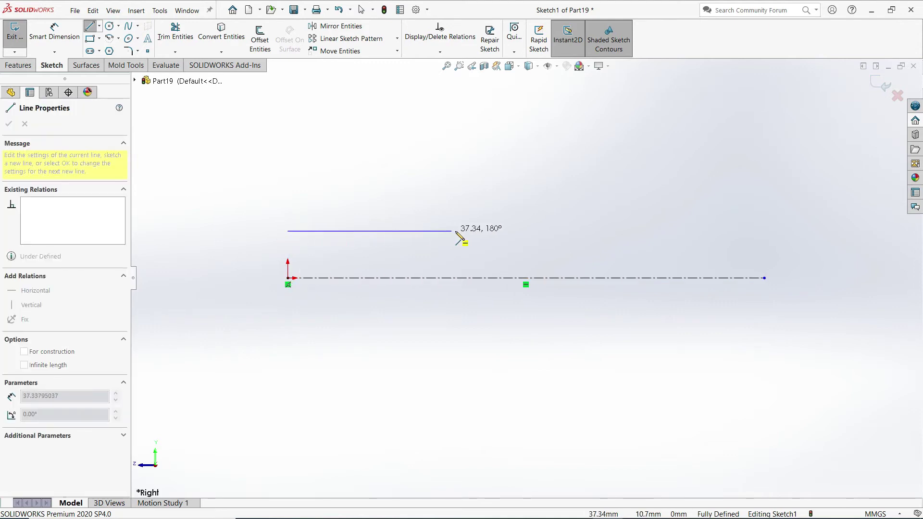
pyautogui.click(531, 231)
pyautogui.click(532, 200)
pyautogui.click(446, 198)
pyautogui.scroll(3, 451, 198)
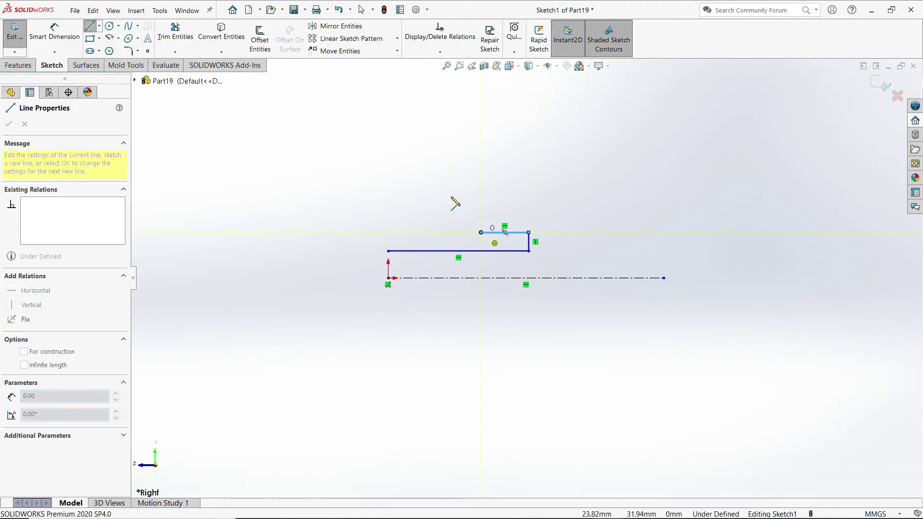
pyautogui.scroll(2, 486, 111)
# - Draw the web and the top flange, closing the I-shaped profile at the lower flange
pyautogui.click(495, 136)
pyautogui.click(505, 136)
pyautogui.click(505, 120)
pyautogui.click(430, 119)
pyautogui.click(430, 136)
pyautogui.click(450, 136)
pyautogui.click(450, 246)
pyautogui.click(430, 247)
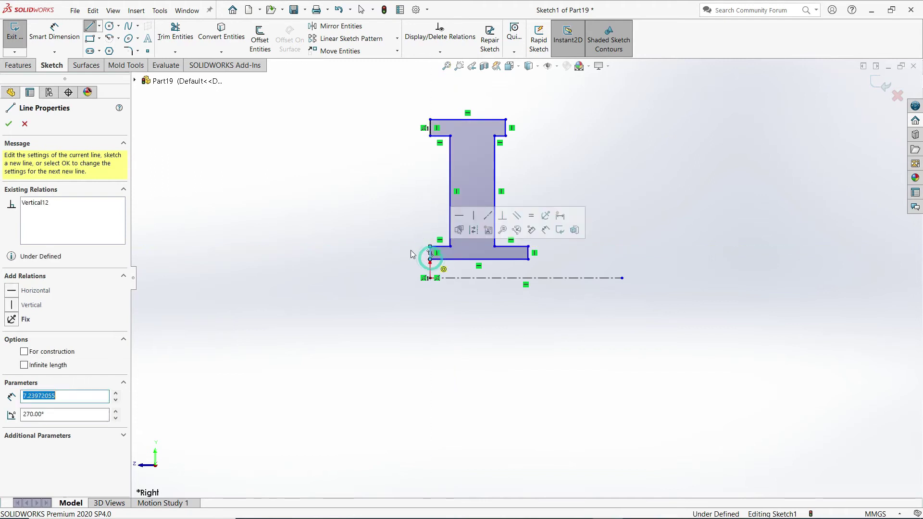
pyautogui.scroll(-2, 480, 235)
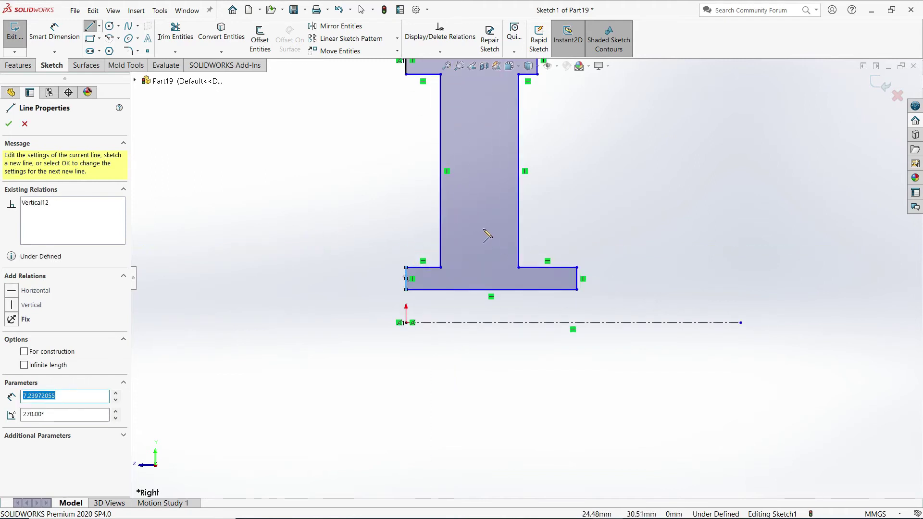
pyautogui.scroll(2, 538, 233)
# - Dimension the top edge at 80 and the top flange underside at 70 from the centerline
pyautogui.click(48, 28)
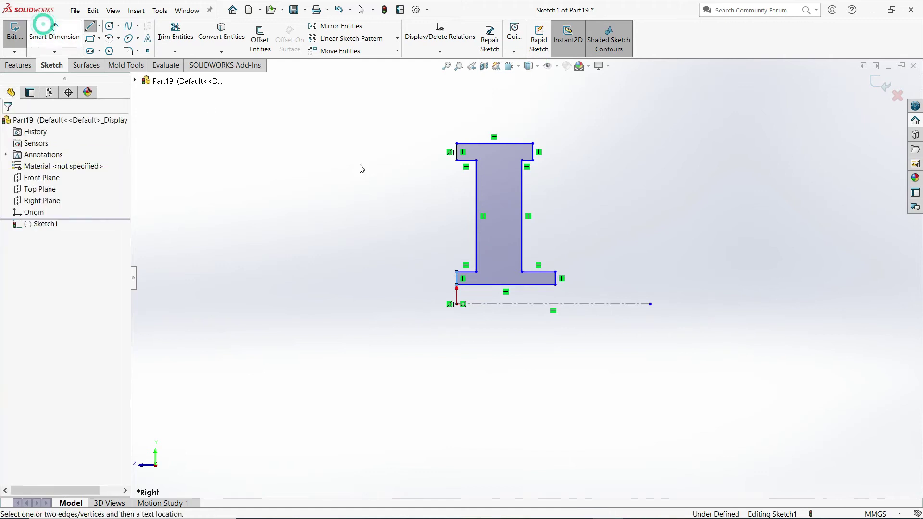
pyautogui.click(510, 144)
pyautogui.click(607, 304)
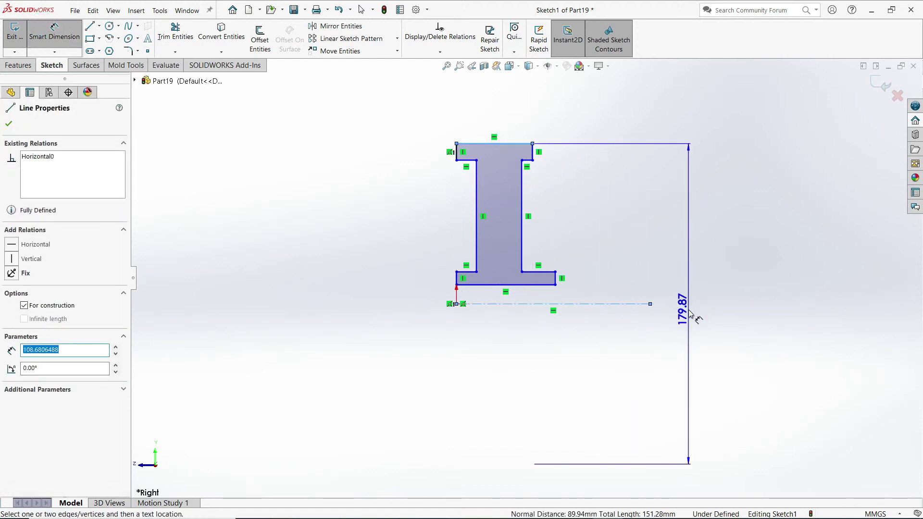
pyautogui.click(690, 310)
pyautogui.write('80')
pyautogui.press('Return')
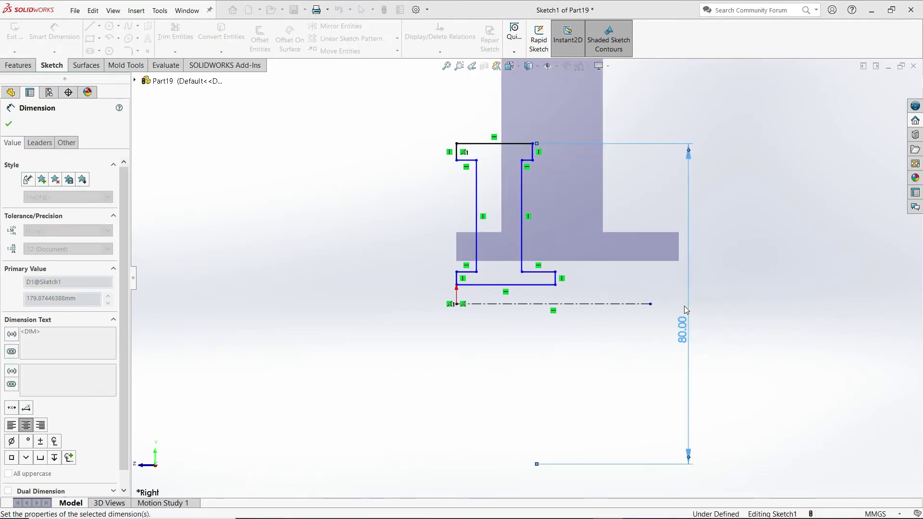
pyautogui.scroll(-4, 543, 188)
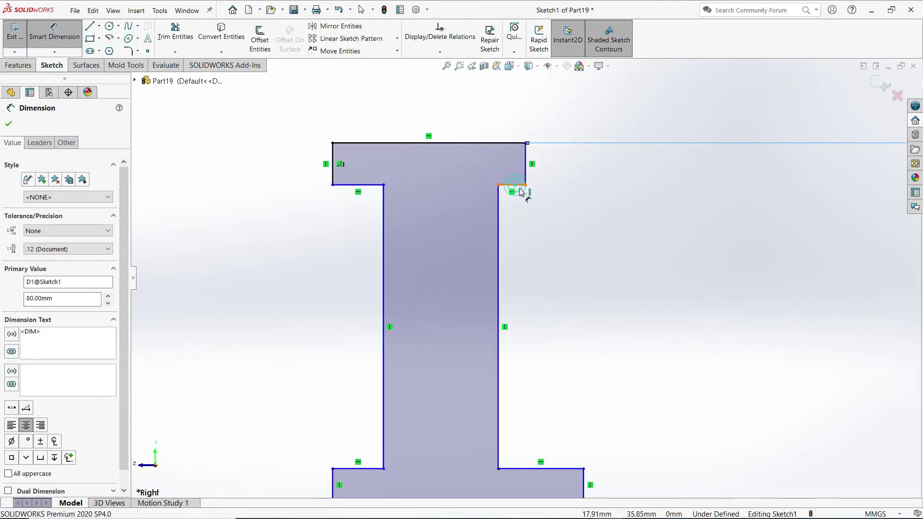
pyautogui.click(519, 178)
pyautogui.scroll(4, 524, 293)
pyautogui.click(640, 373)
pyautogui.write('7')
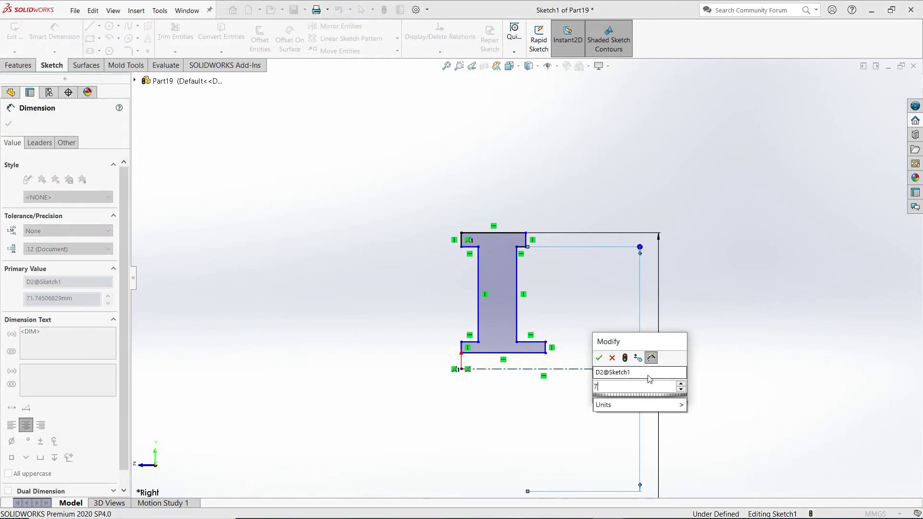
pyautogui.write('0')
pyautogui.press('Return')
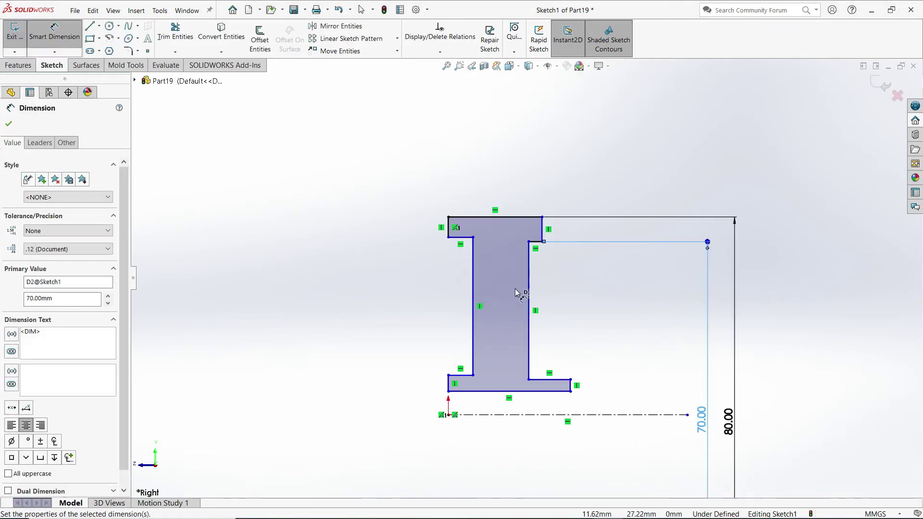
# - Dimension the bottom edge at 5 and the lower flange top at 10
pyautogui.scroll(-4, 522, 293)
pyautogui.click(533, 413)
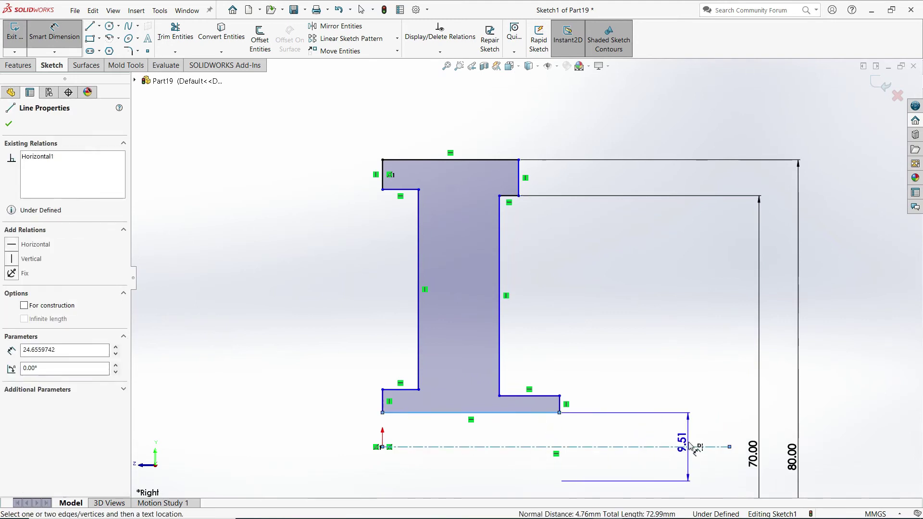
pyautogui.click(617, 447)
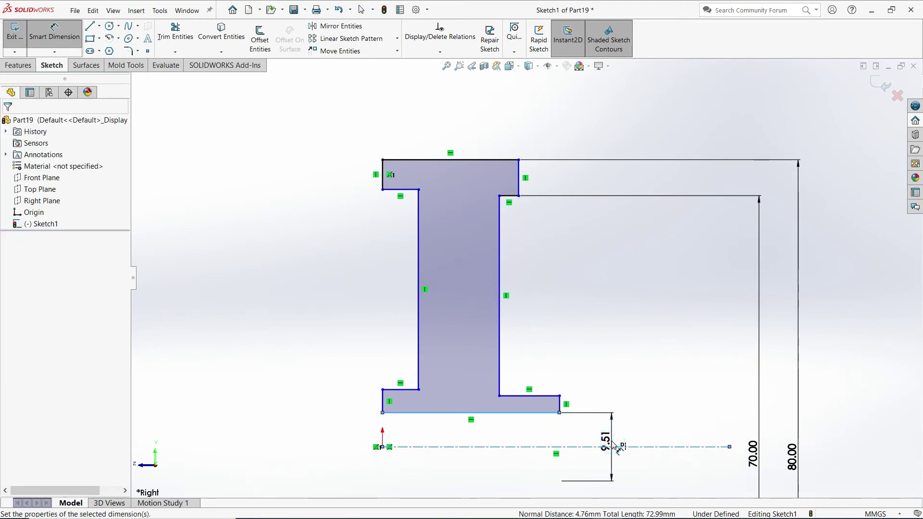
pyautogui.write('5')
pyautogui.press('Return')
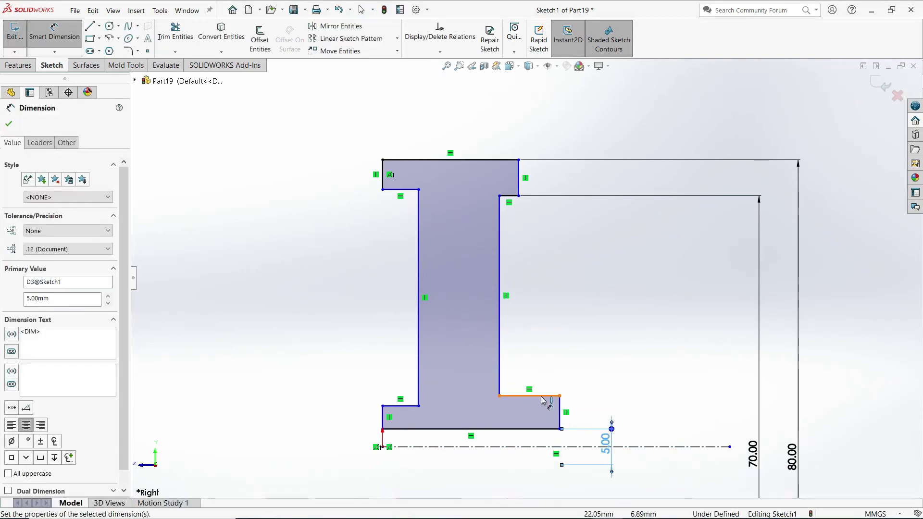
pyautogui.click(547, 396)
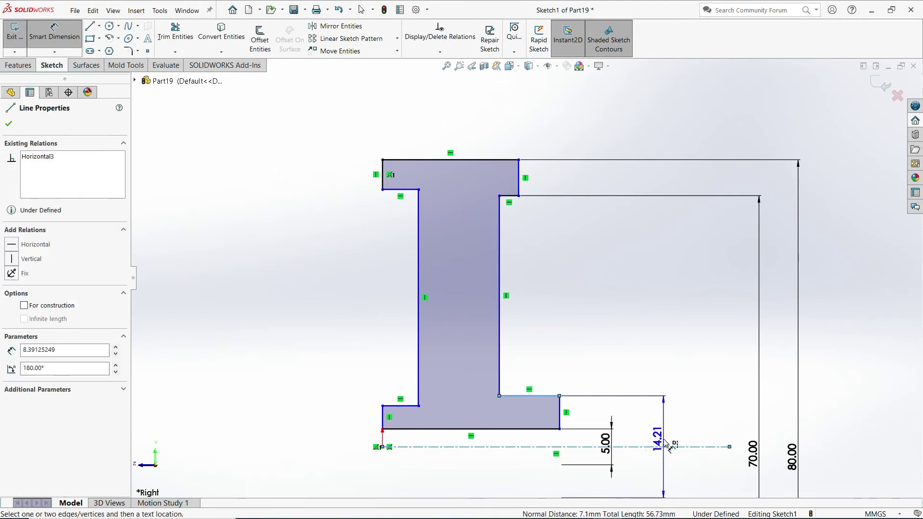
pyautogui.click(664, 447)
pyautogui.write('10')
pyautogui.press('Return')
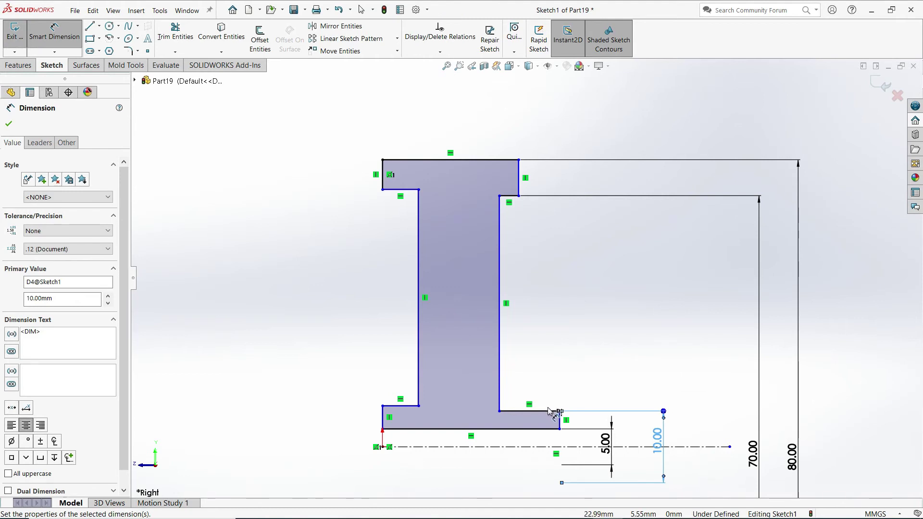
# - Set both short top flange step widths to 2.5
pyautogui.click(505, 197)
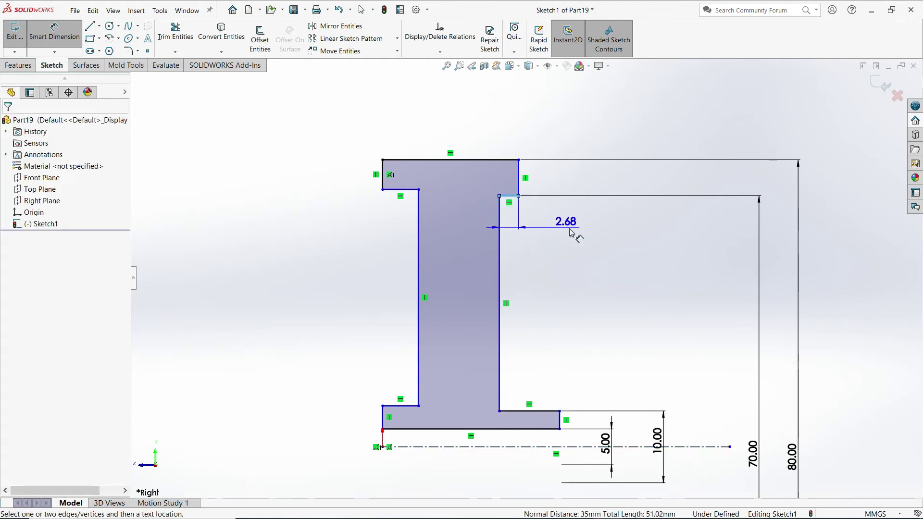
pyautogui.click(517, 226)
pyautogui.write('2.5')
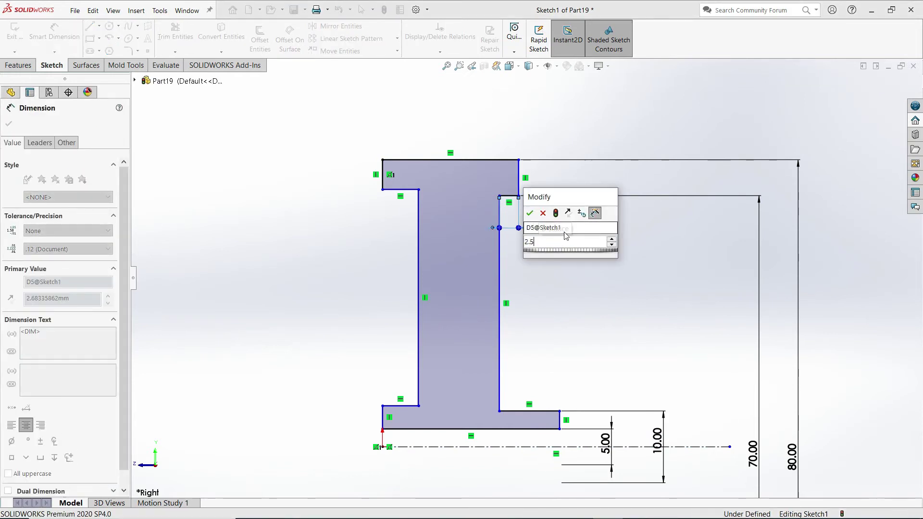
pyautogui.press('Return')
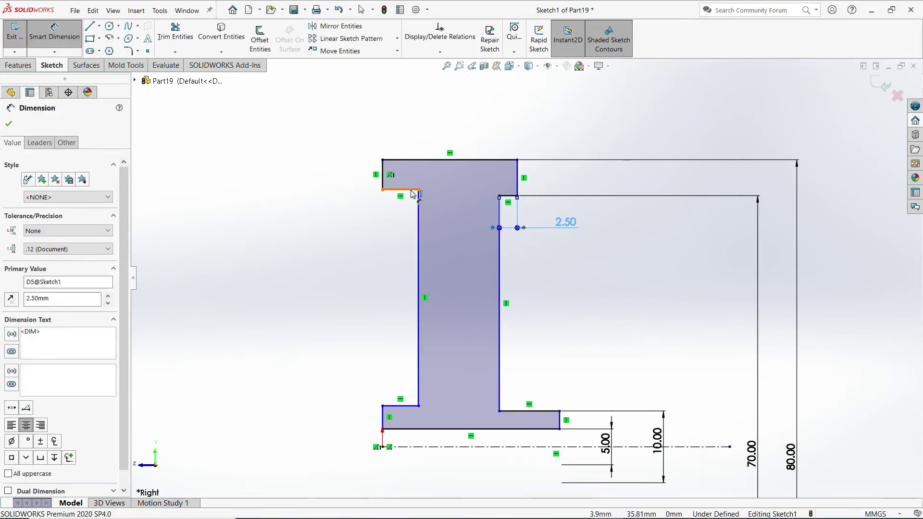
pyautogui.click(411, 190)
pyautogui.click(362, 224)
pyautogui.write('2.5')
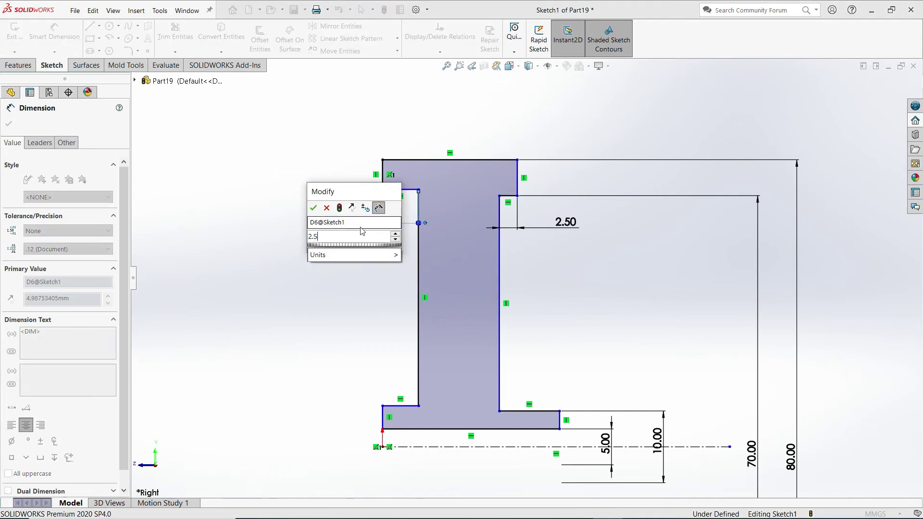
pyautogui.press('Return')
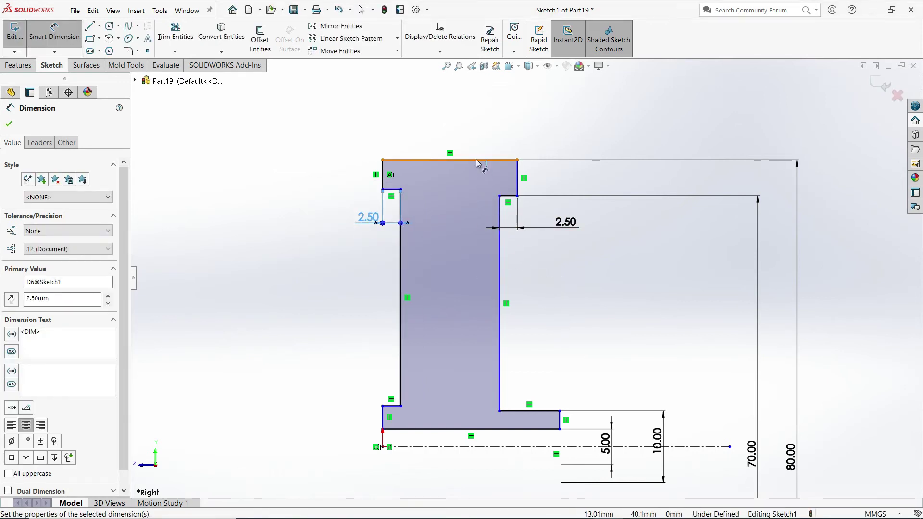
# - Dimension the top flange width to 10
pyautogui.click(476, 160)
pyautogui.click(457, 128)
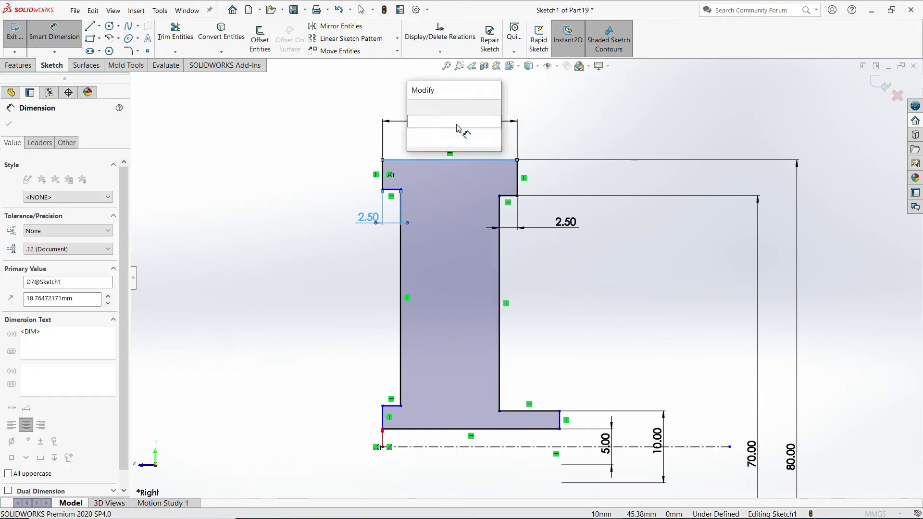
pyautogui.write('10')
pyautogui.press('Return')
pyautogui.click(501, 134)
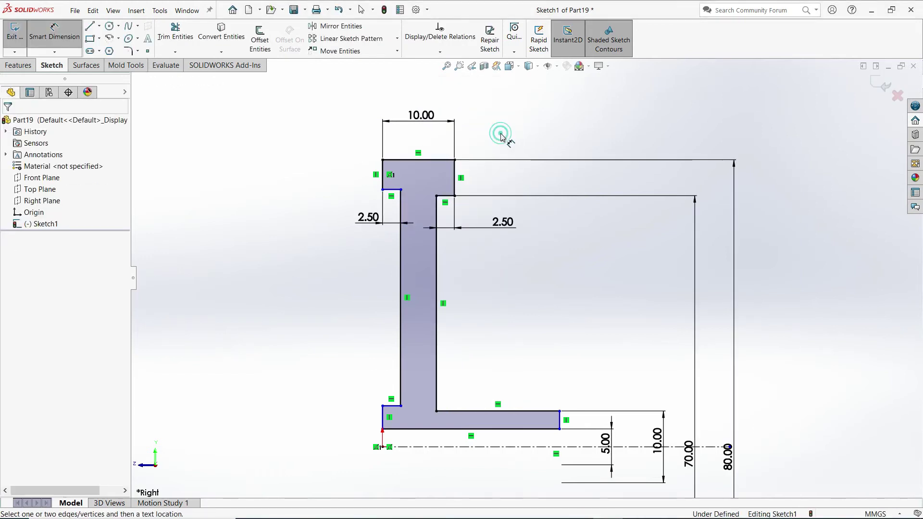
pyautogui.scroll(-3, 488, 274)
pyautogui.scroll(1, 488, 274)
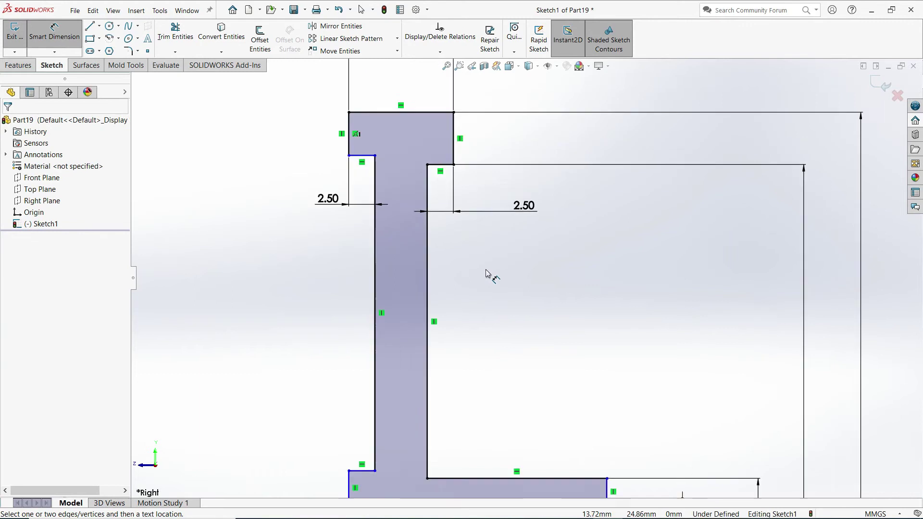
pyautogui.scroll(1, 488, 311)
pyautogui.scroll(-2, 545, 397)
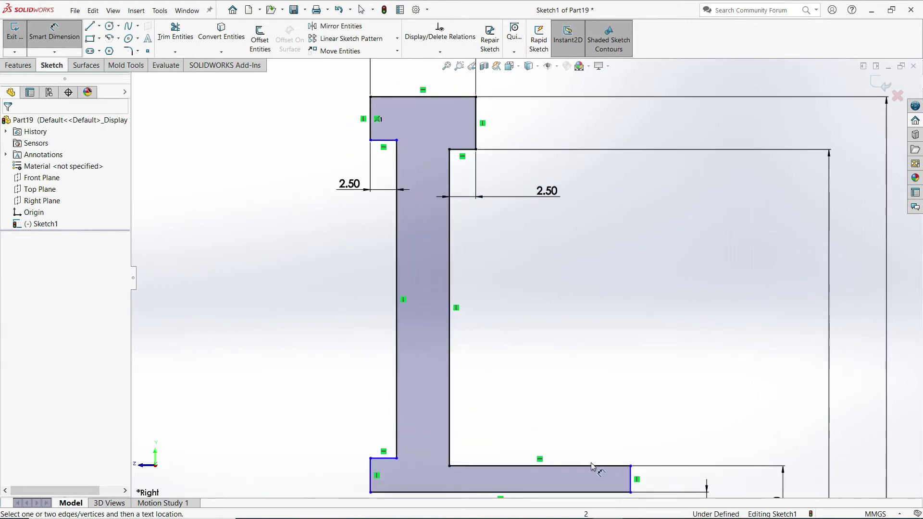
# - Add the 4.5 bottom flange overhang dimension and exit Smart Dimension
pyautogui.click(631, 481)
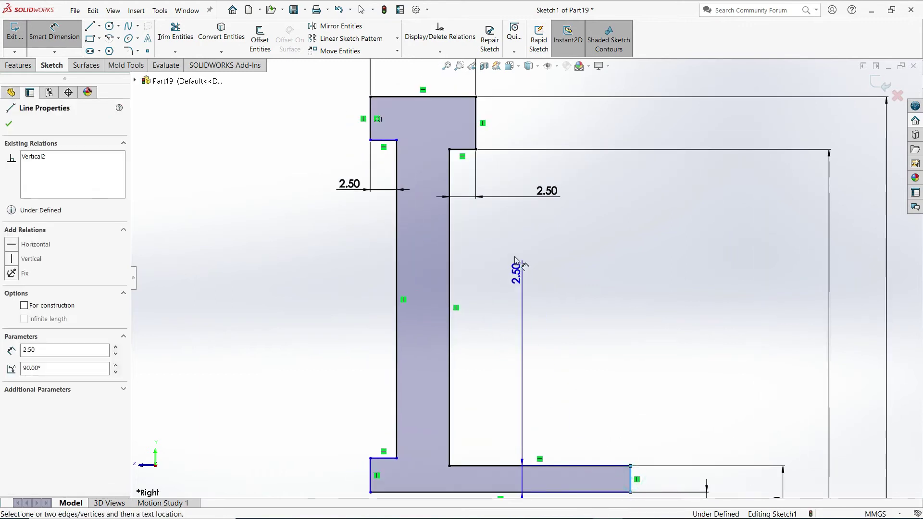
pyautogui.click(477, 138)
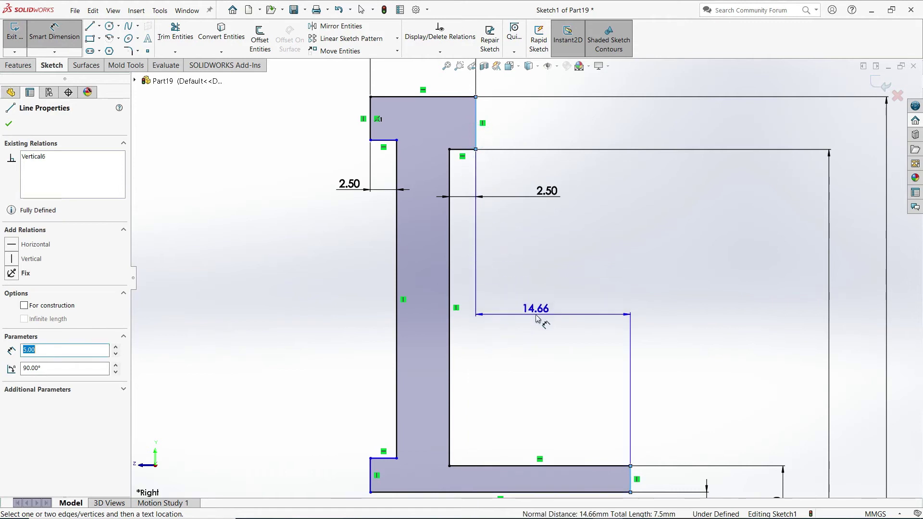
pyautogui.click(546, 317)
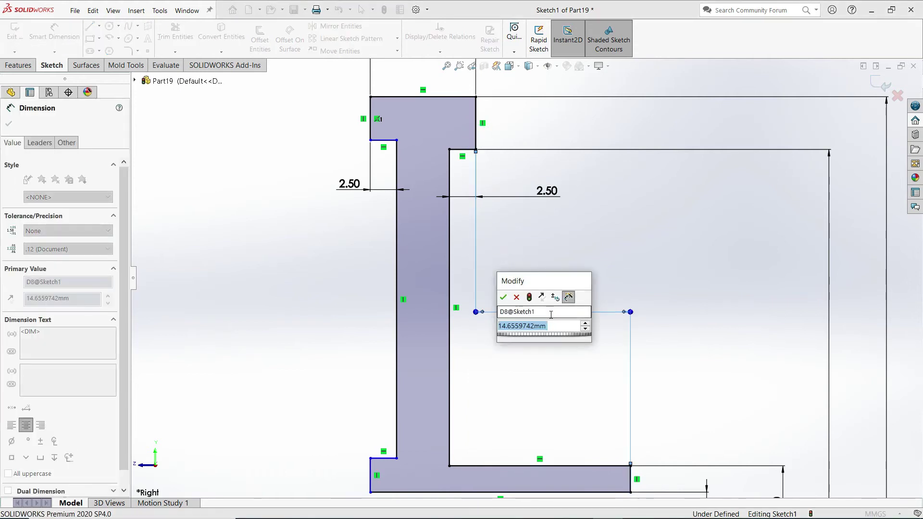
pyautogui.write('4.5')
pyautogui.press('Return')
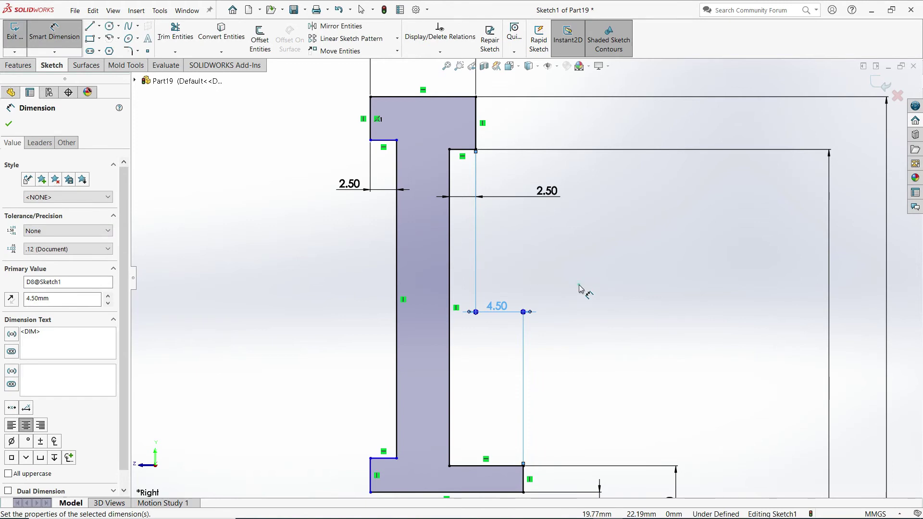
pyautogui.click(580, 287)
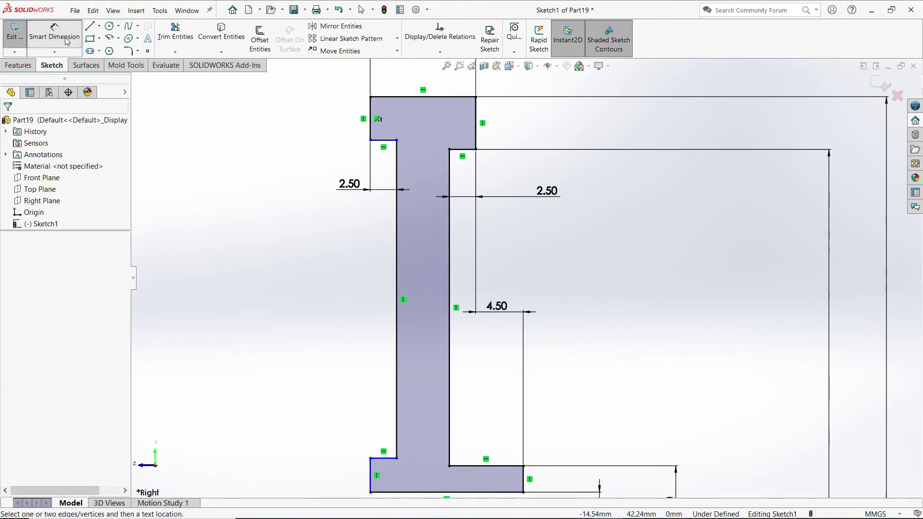
pyautogui.click(63, 35)
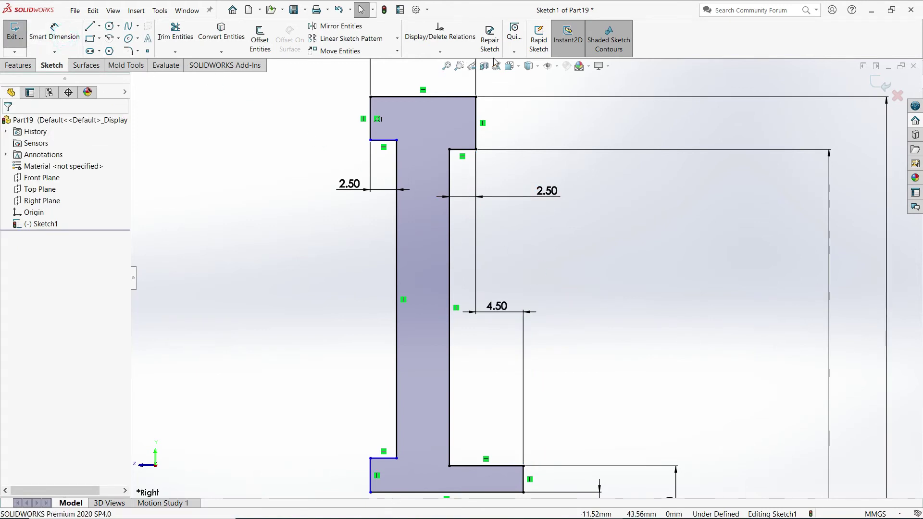
# - Make the two top flange underside edges collinear
pyautogui.click(440, 52)
pyautogui.click(455, 79)
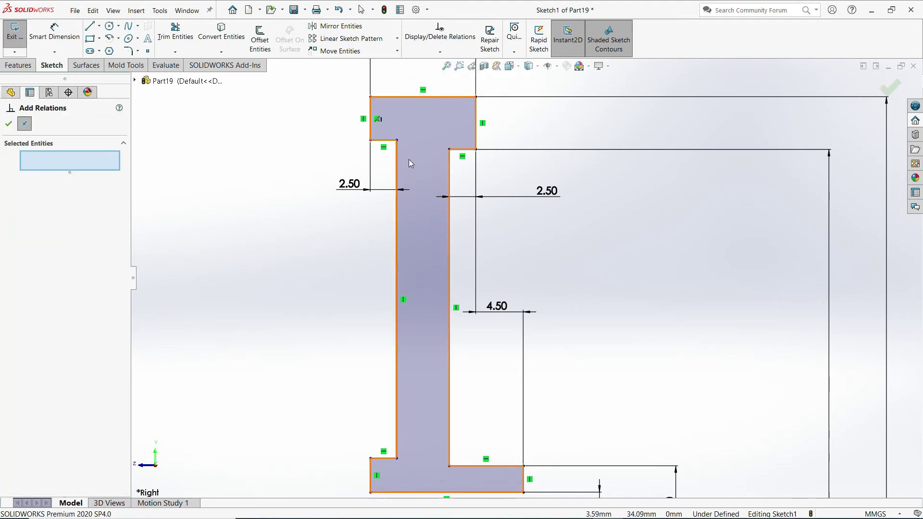
pyautogui.scroll(-2, 401, 148)
pyautogui.click(398, 145)
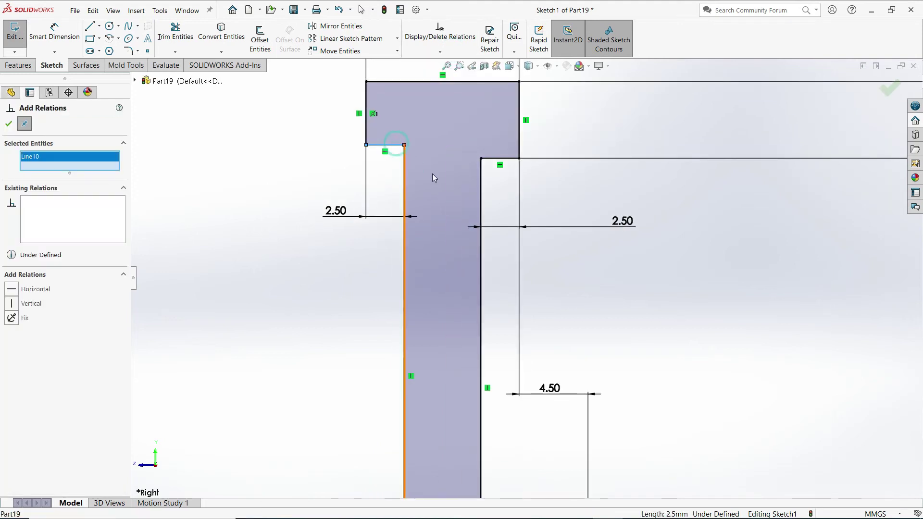
pyautogui.click(491, 159)
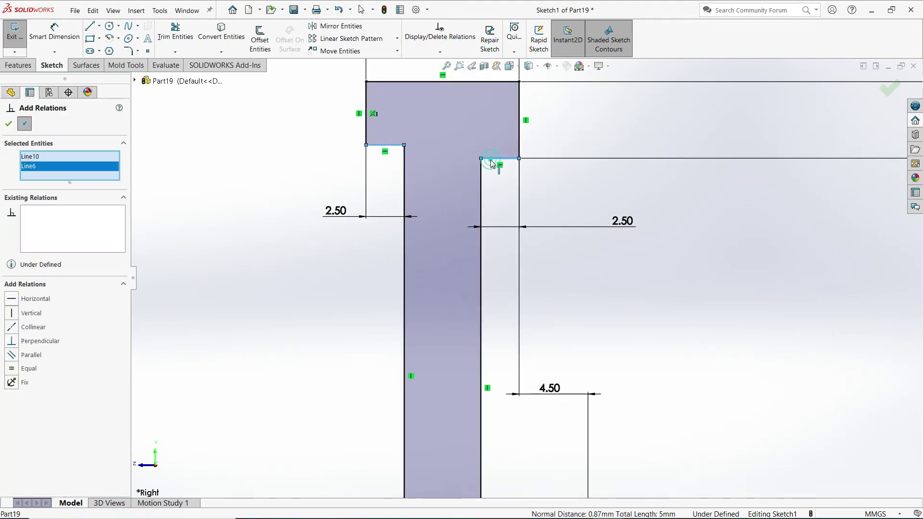
pyautogui.click(12, 327)
pyautogui.click(9, 124)
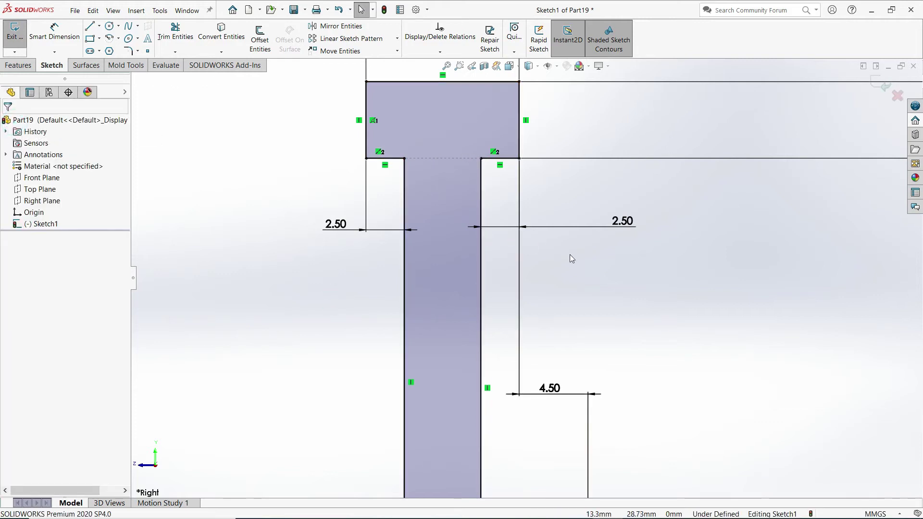
pyautogui.scroll(-2, 570, 260)
pyautogui.scroll(5, 538, 313)
pyautogui.scroll(-2, 504, 403)
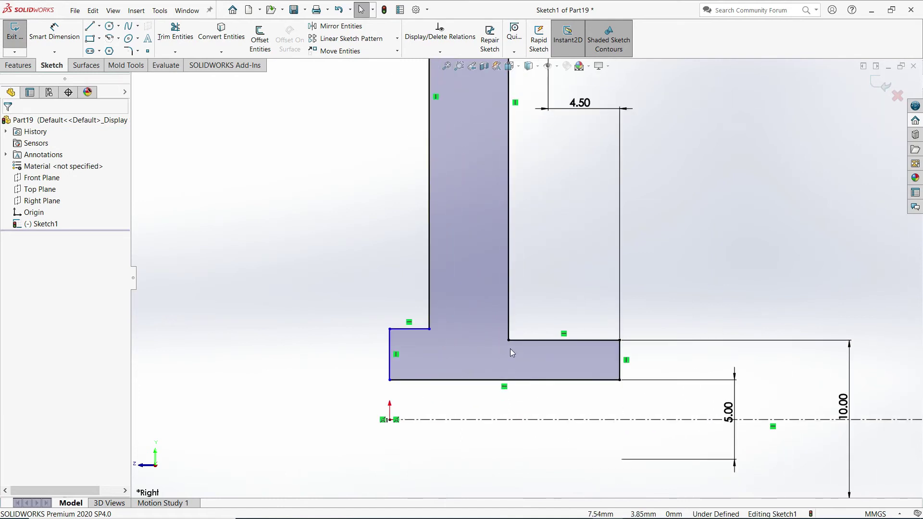
# - Make the two bottom flange top edges collinear
pyautogui.click(439, 51)
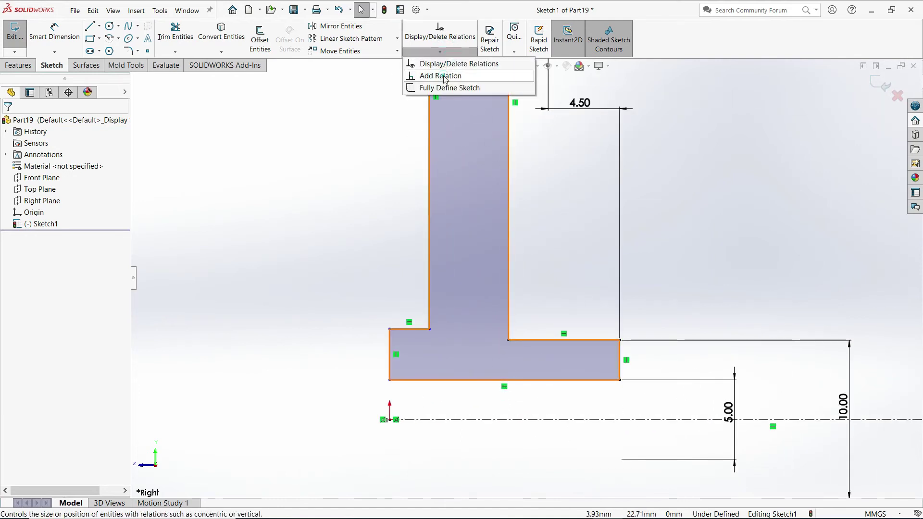
pyautogui.click(443, 74)
pyautogui.click(527, 341)
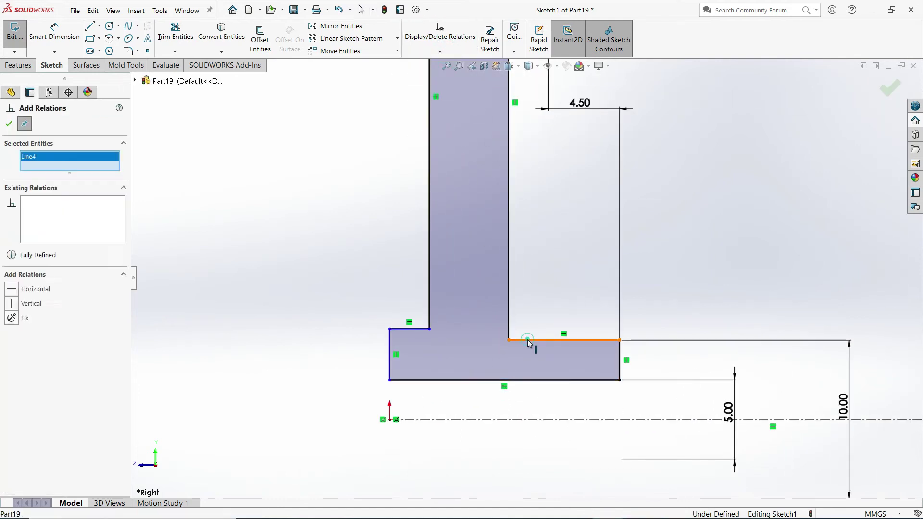
pyautogui.click(412, 333)
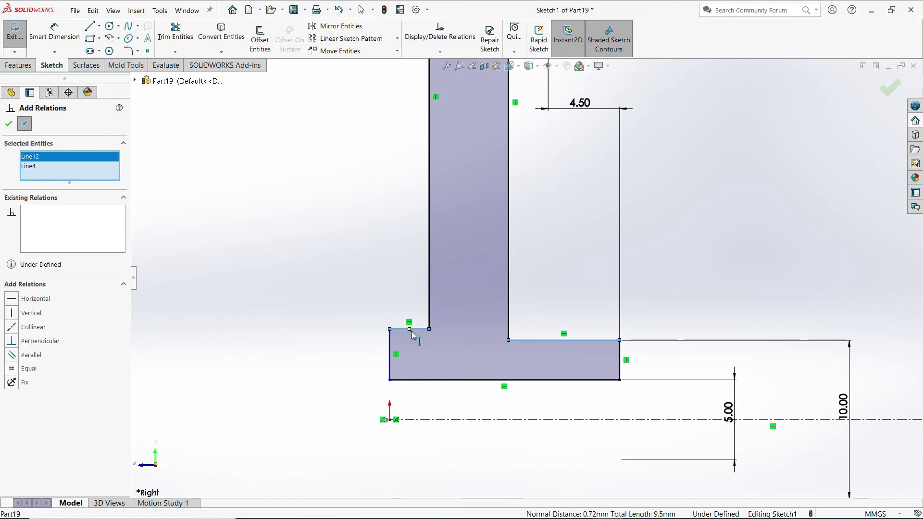
pyautogui.click(14, 328)
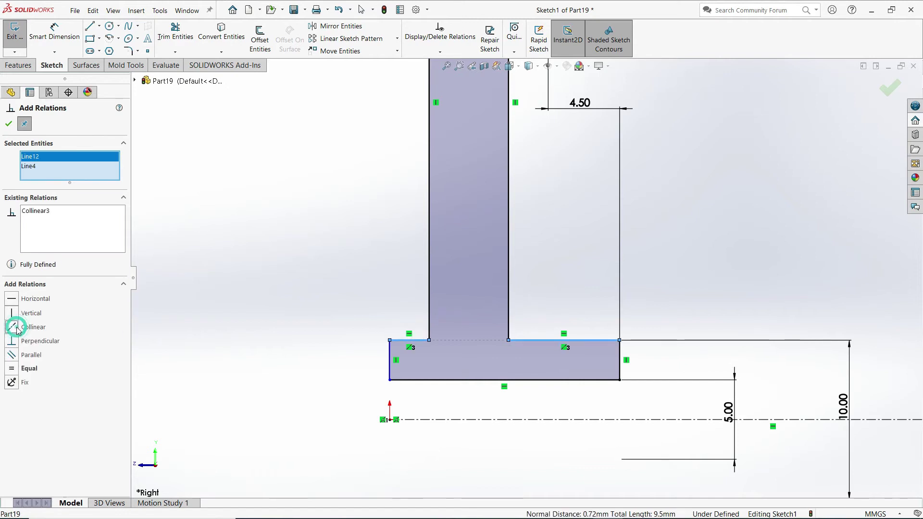
pyautogui.click(9, 124)
pyautogui.press('f')
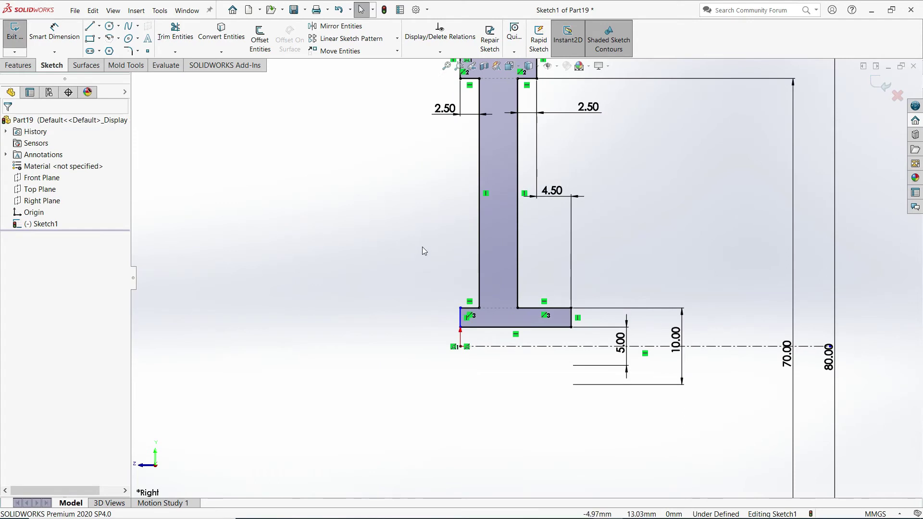
pyautogui.scroll(-1, 422, 247)
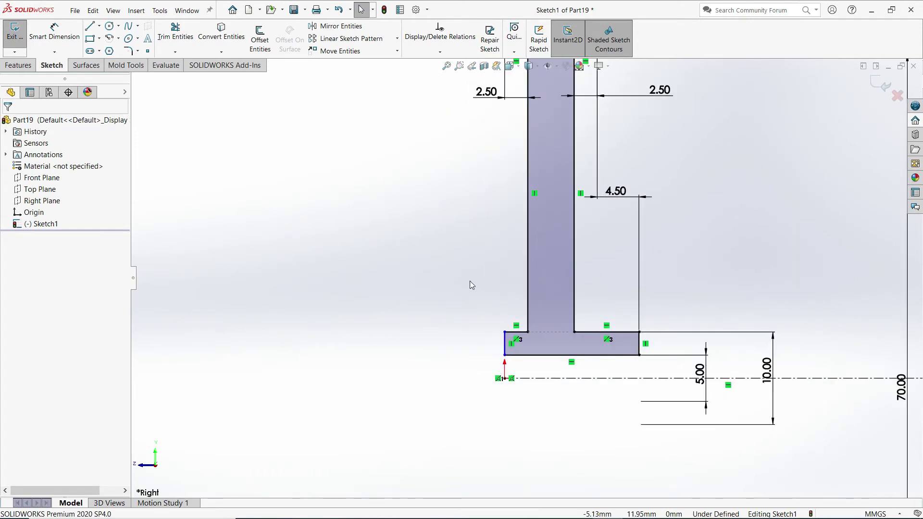
# - Make the two left vertical flange edges collinear, then zoom to fit the sketch
pyautogui.click(440, 52)
pyautogui.click(442, 76)
pyautogui.scroll(-2, 525, 331)
pyautogui.scroll(-3, 525, 330)
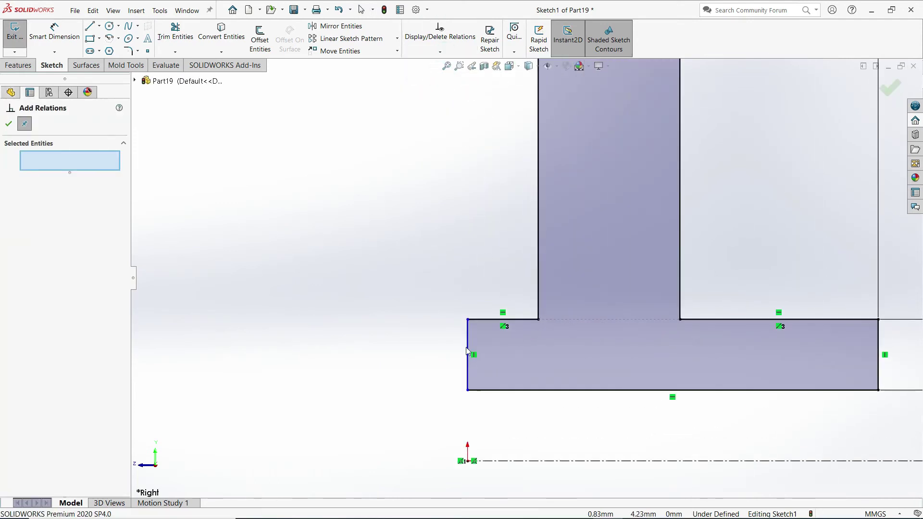
pyautogui.click(467, 335)
pyautogui.scroll(4, 477, 177)
pyautogui.scroll(2, 478, 176)
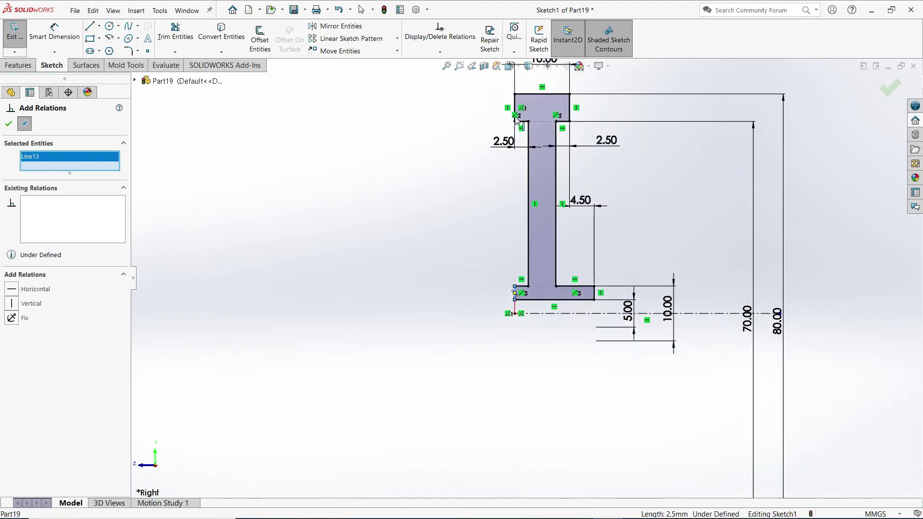
pyautogui.scroll(-2, 521, 117)
pyautogui.scroll(-1, 511, 181)
pyautogui.scroll(-1, 509, 181)
pyautogui.click(509, 178)
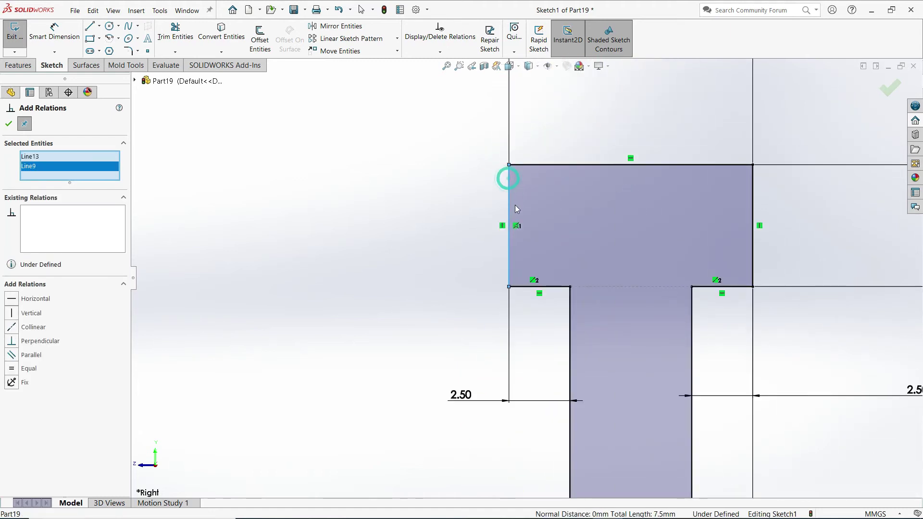
pyautogui.scroll(4, 514, 205)
pyautogui.scroll(1, 535, 271)
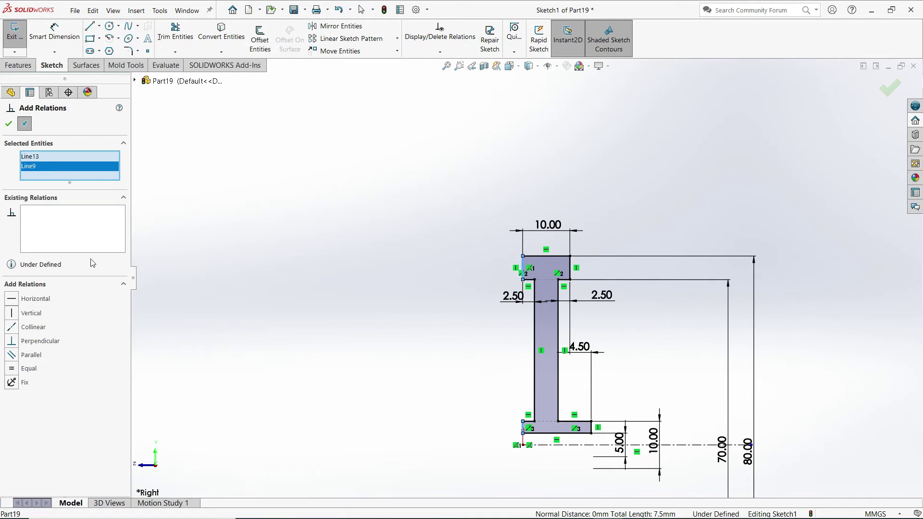
pyautogui.click(34, 328)
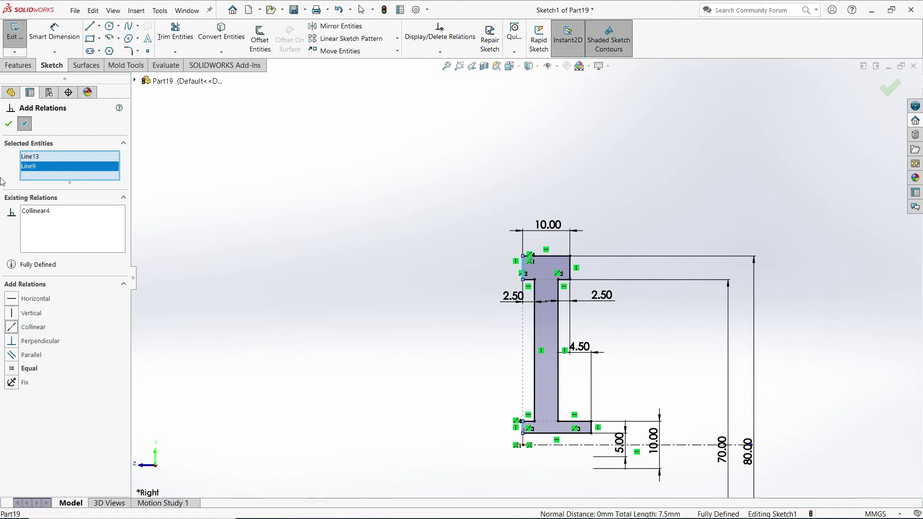
pyautogui.click(9, 124)
pyautogui.scroll(-2, 550, 411)
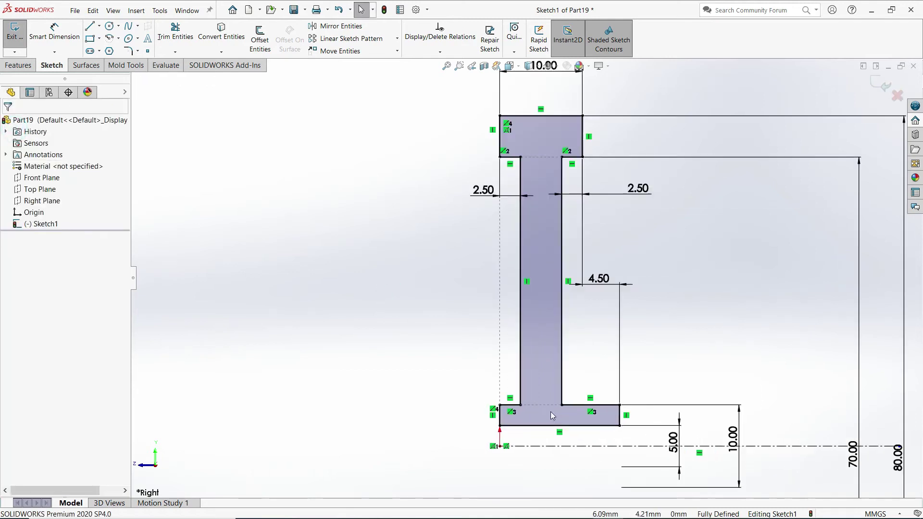
pyautogui.scroll(-3, 559, 408)
pyautogui.scroll(3, 559, 409)
pyautogui.scroll(3, 594, 355)
pyautogui.scroll(-2, 629, 305)
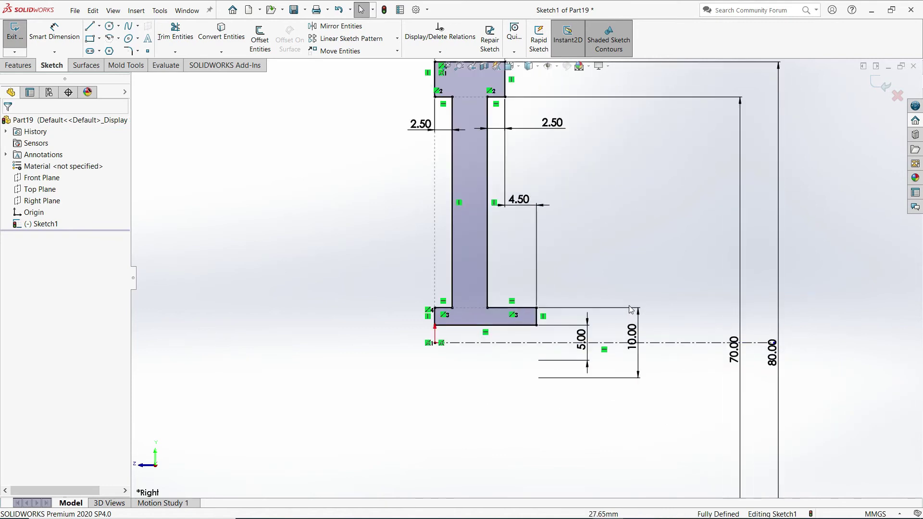
pyautogui.press('f')
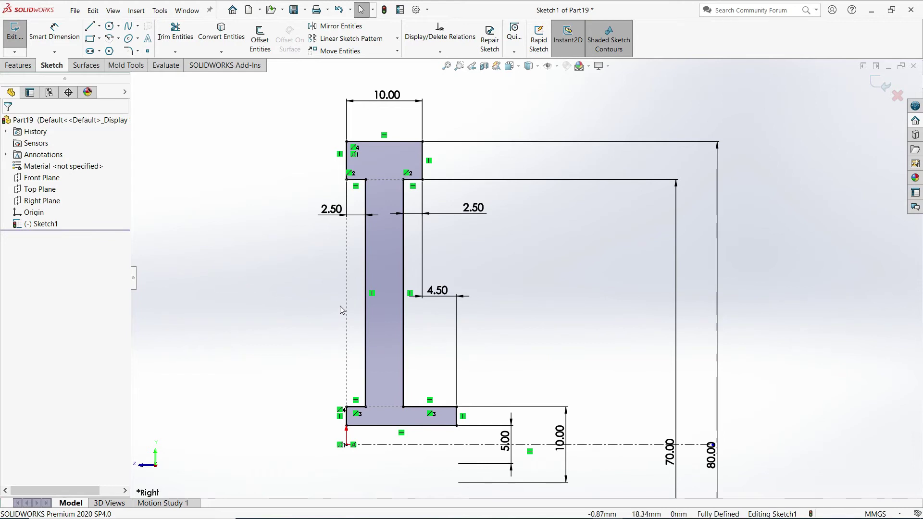
# - Revolve the profile 360° about the centerline into a solid disk (Revolve1)
pyautogui.click(19, 66)
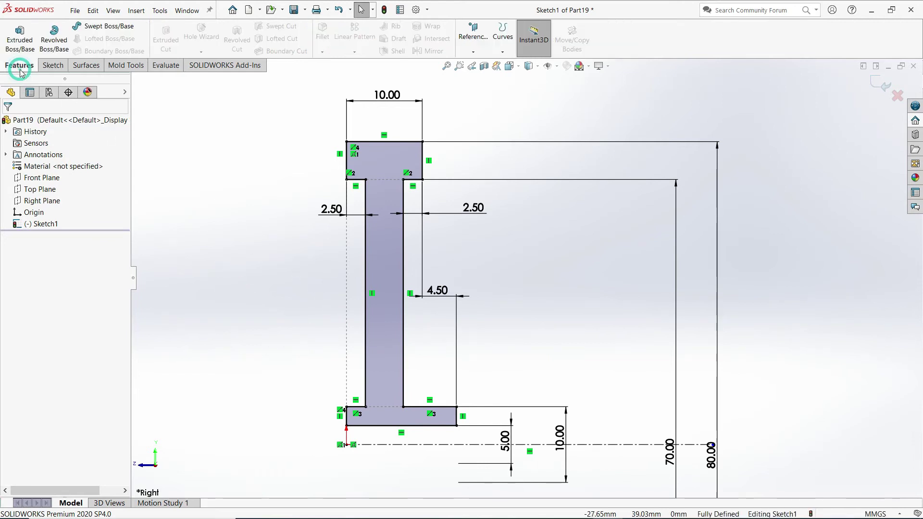
pyautogui.click(54, 38)
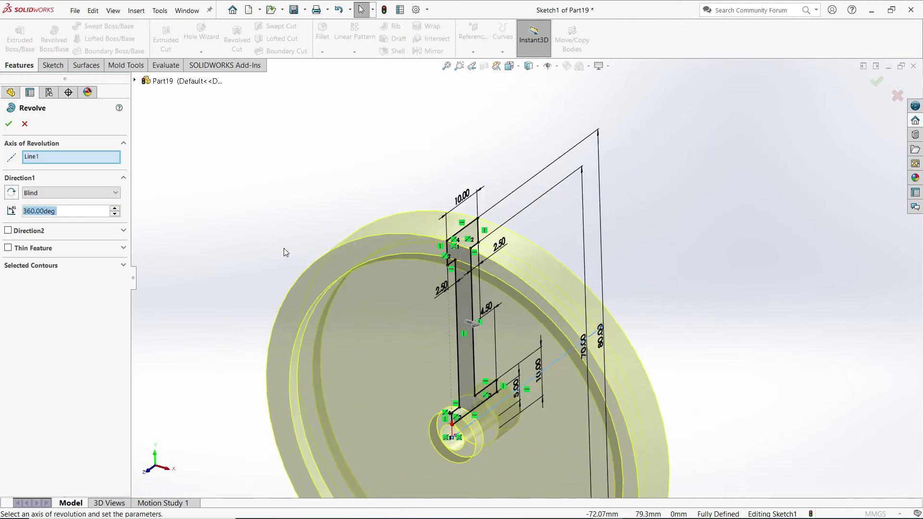
pyautogui.click(9, 124)
pyautogui.moveTo(370, 229)
pyautogui.mouseDown(button='middle')
pyautogui.moveTo(299, 193)
pyautogui.moveTo(274, 202)
pyautogui.moveTo(376, 187)
pyautogui.moveTo(391, 207)
pyautogui.mouseUp(button='middle')
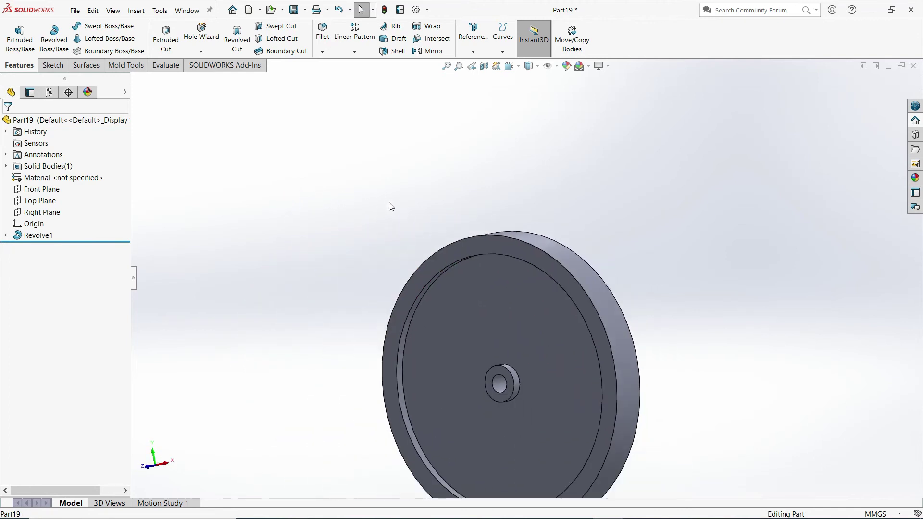
pyautogui.scroll(1, 523, 319)
pyautogui.moveTo(523, 318)
pyautogui.mouseDown(button='middle')
pyautogui.moveTo(431, 398)
pyautogui.moveTo(446, 436)
pyautogui.moveTo(478, 304)
pyautogui.moveTo(539, 303)
pyautogui.mouseUp(button='middle')
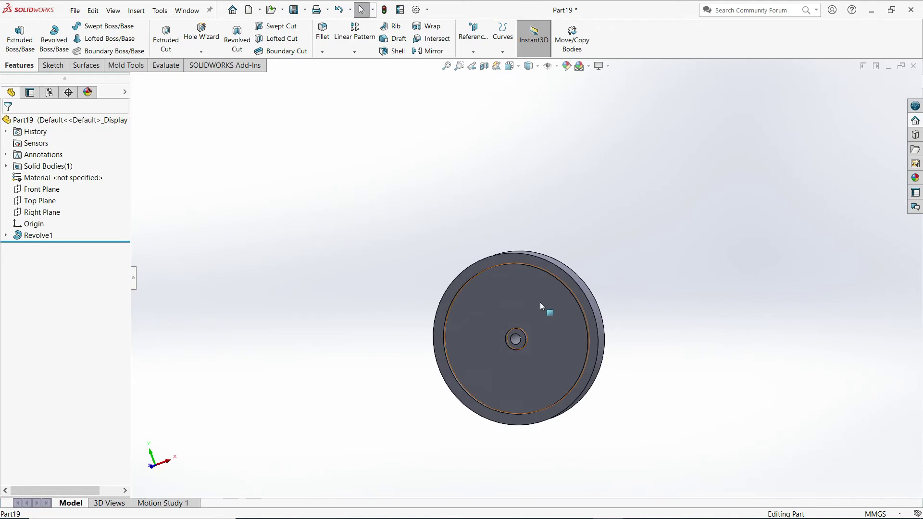
pyautogui.scroll(-3, 538, 304)
# - Switch to isometric view and start a new sketch on the Right Plane
pyautogui.press('space')
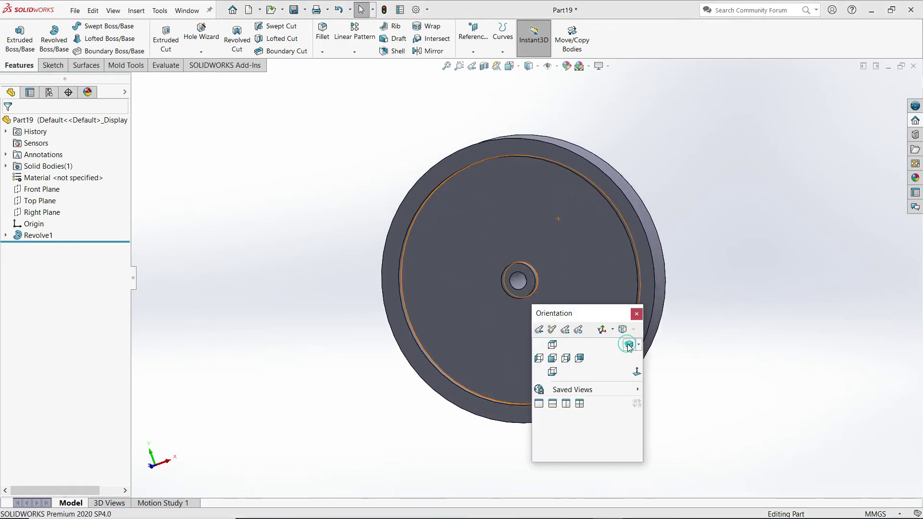
pyautogui.click(629, 344)
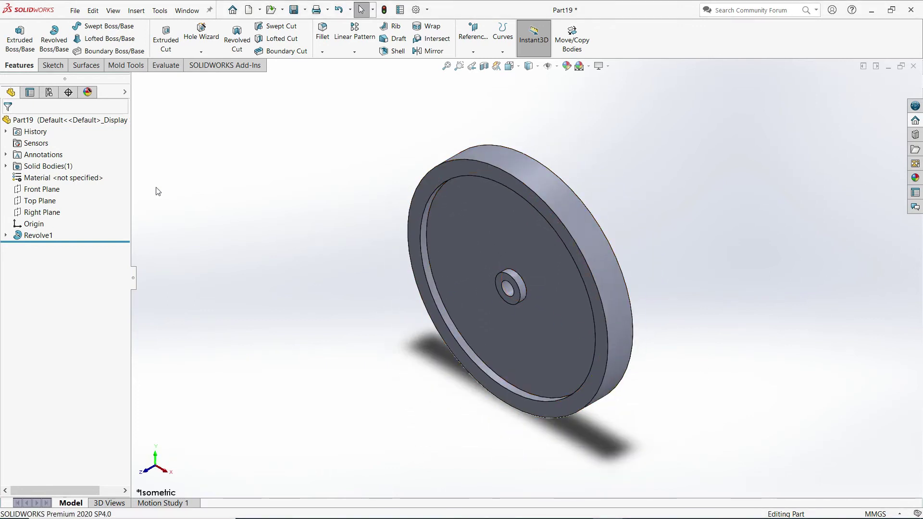
pyautogui.click(39, 212)
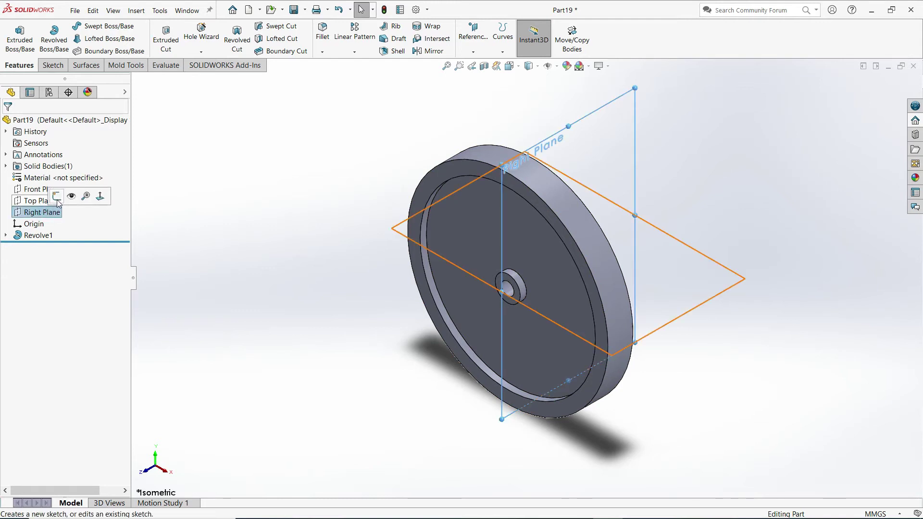
pyautogui.click(57, 197)
pyautogui.press('space')
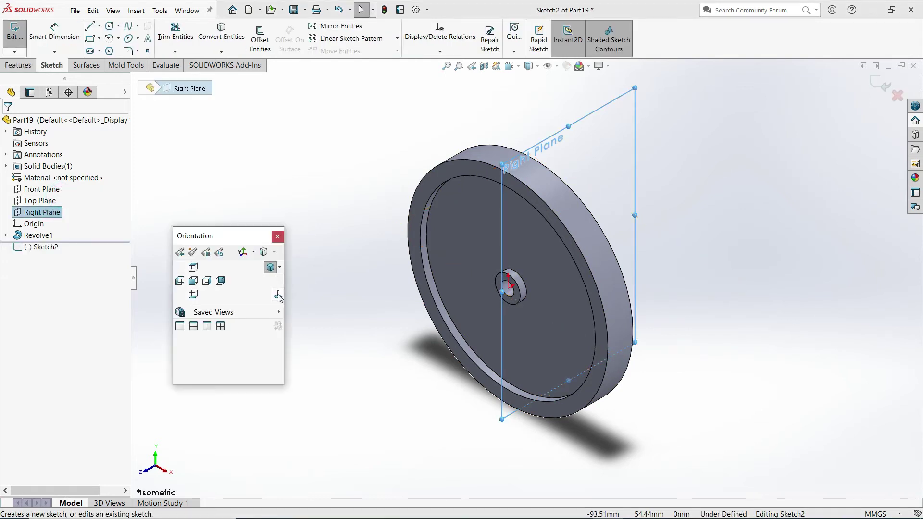
# - Look normal to the sketch and draw a centerline from the origin to the hub's outer face
pyautogui.click(277, 294)
pyautogui.scroll(-3, 572, 292)
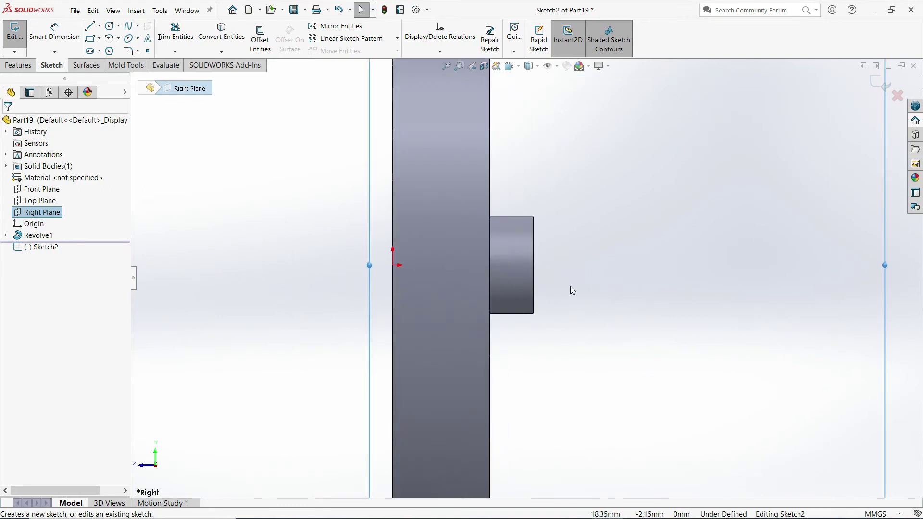
pyautogui.scroll(-1, 570, 289)
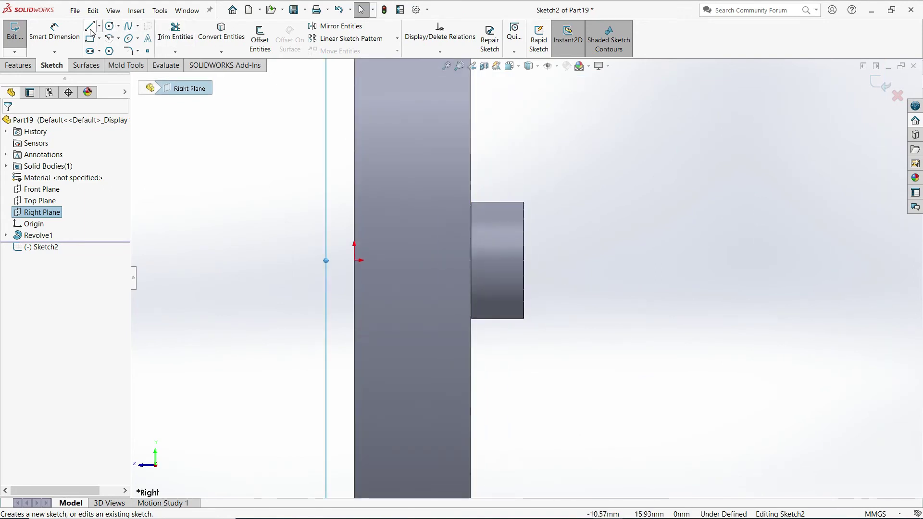
pyautogui.click(99, 27)
pyautogui.click(113, 49)
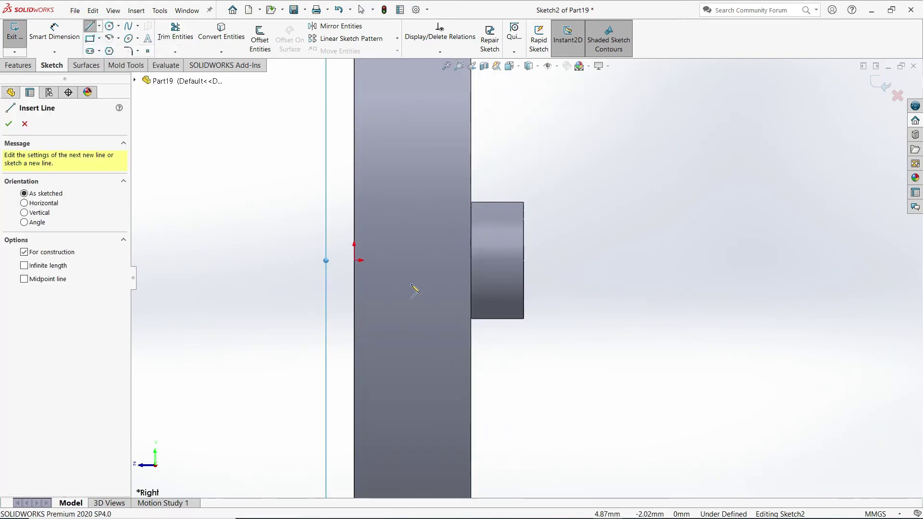
pyautogui.click(354, 261)
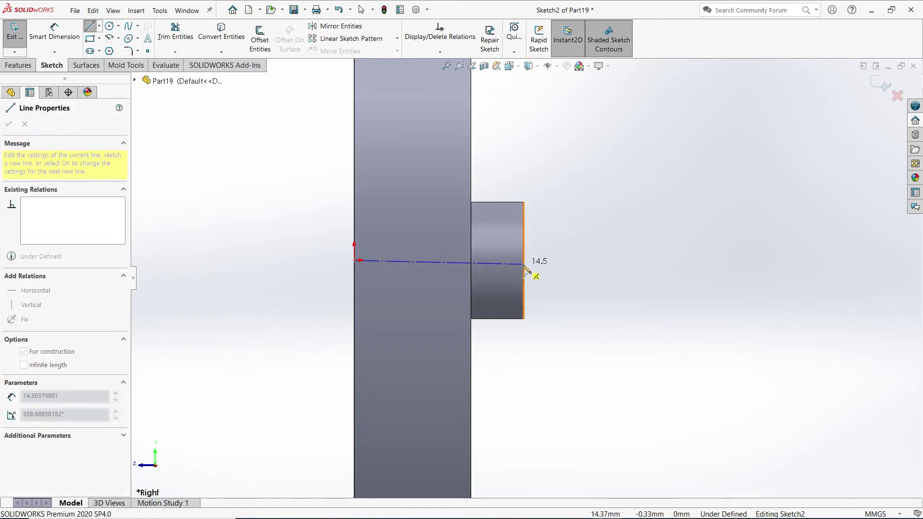
pyautogui.click(524, 260)
pyautogui.rightClick(619, 195)
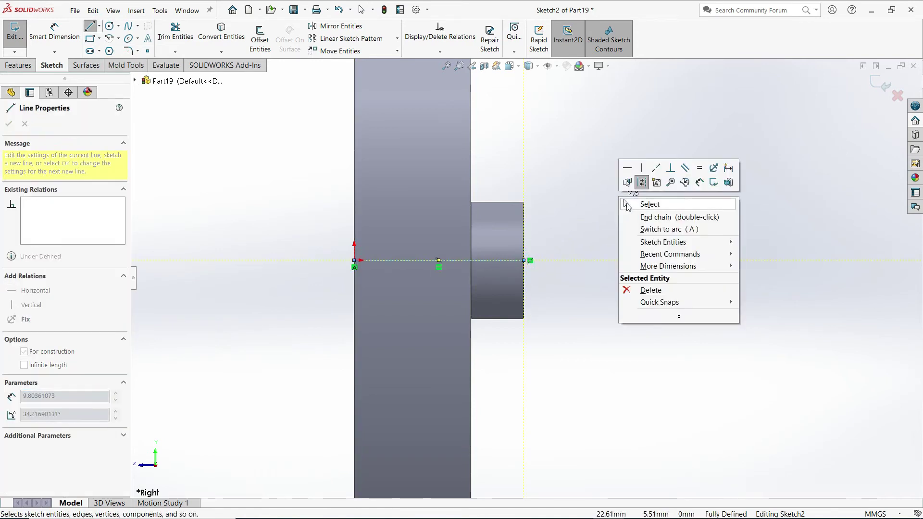
pyautogui.click(638, 204)
# - Draw a circle centred on the centerline and dimension it Ø2.50
pyautogui.click(110, 25)
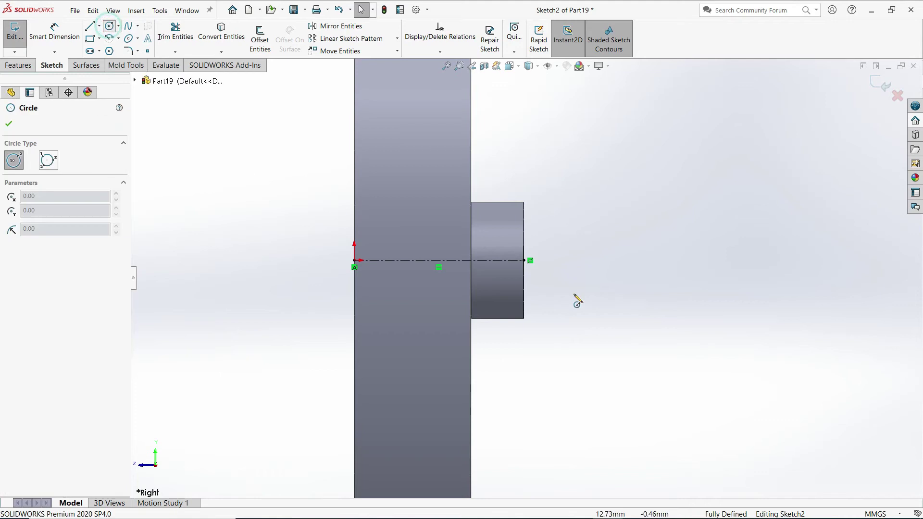
pyautogui.scroll(-2, 516, 271)
pyautogui.scroll(-2, 512, 267)
pyautogui.click(458, 259)
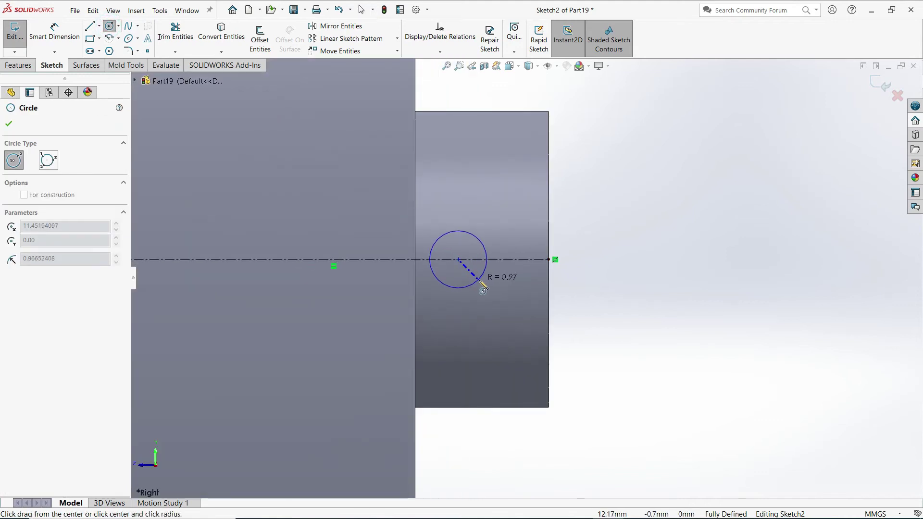
pyautogui.click(478, 281)
pyautogui.click(54, 31)
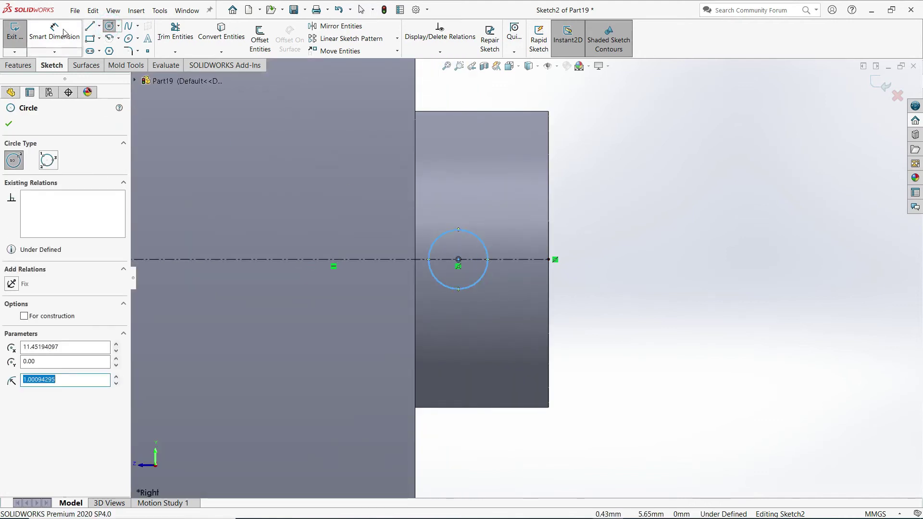
pyautogui.click(482, 242)
pyautogui.click(617, 180)
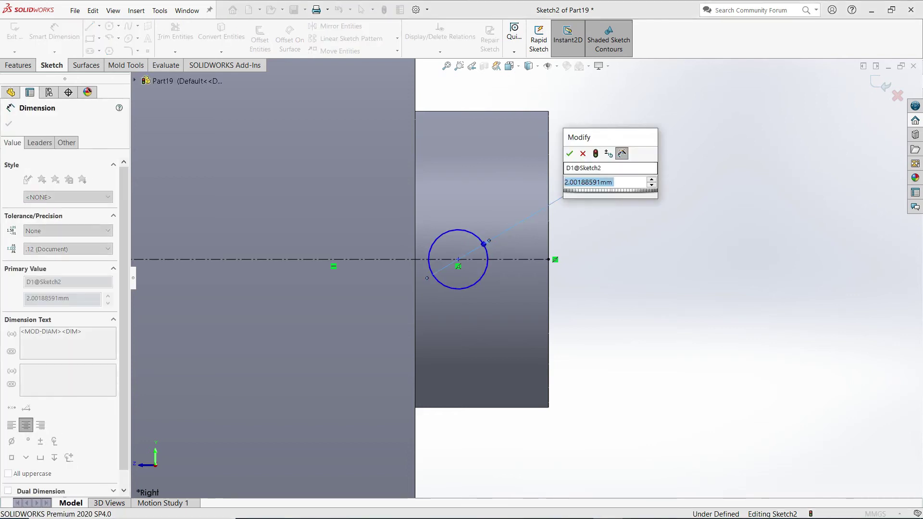
pyautogui.press('Return')
# - Set the circle centre 3.50 from the hub's outer edge
pyautogui.click(627, 222)
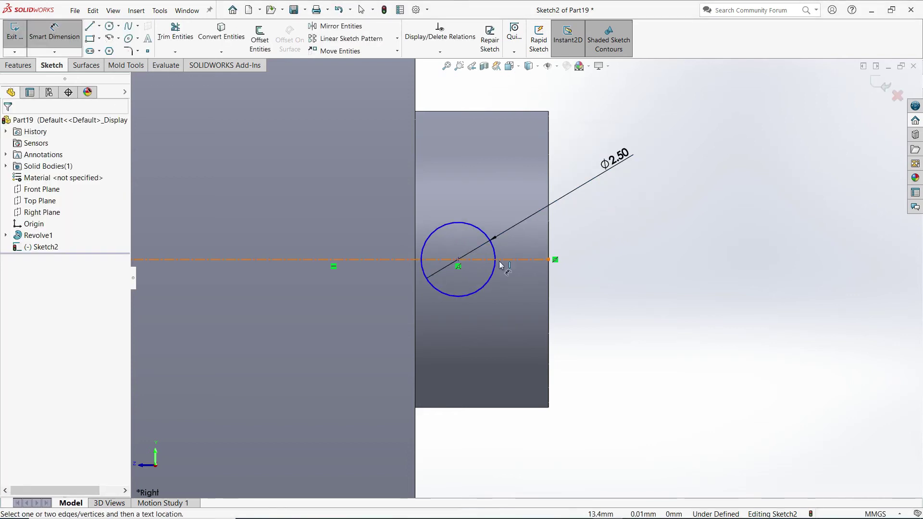
pyautogui.click(458, 260)
pyautogui.click(548, 308)
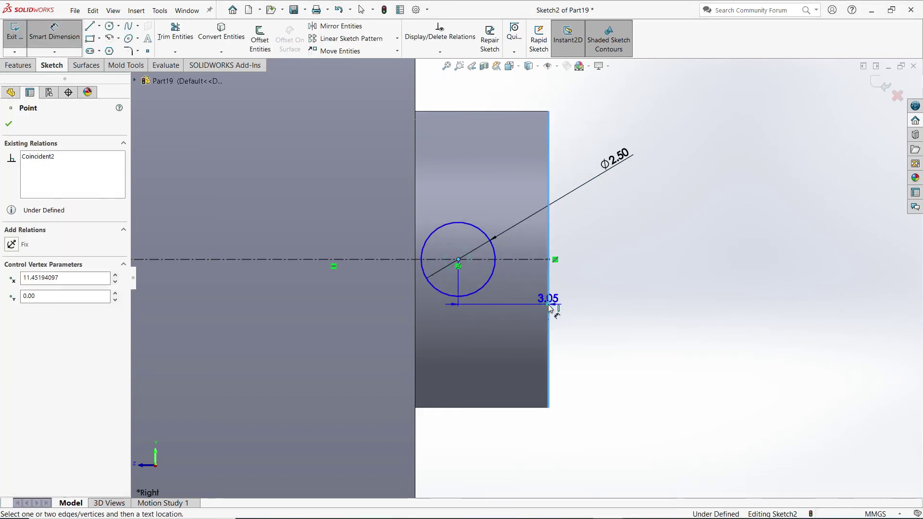
pyautogui.scroll(2, 546, 320)
pyautogui.click(569, 385)
pyautogui.press('Return')
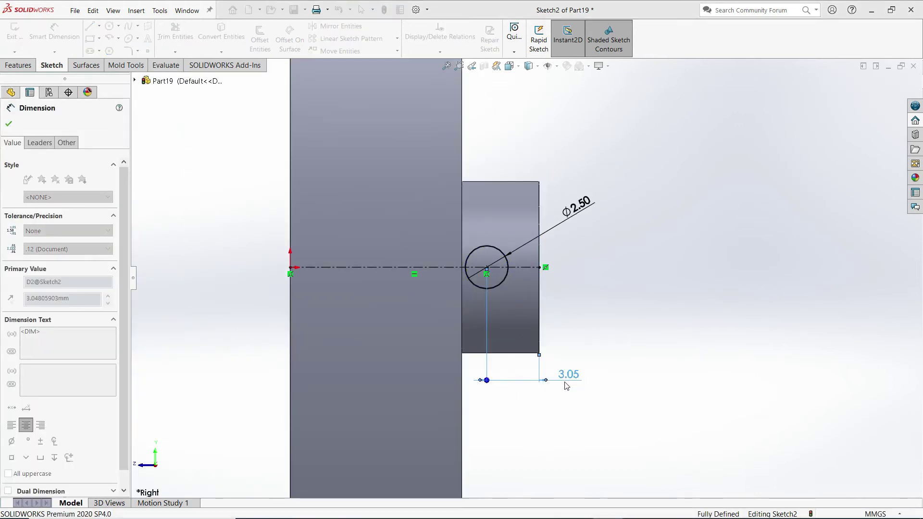
pyautogui.press('Escape')
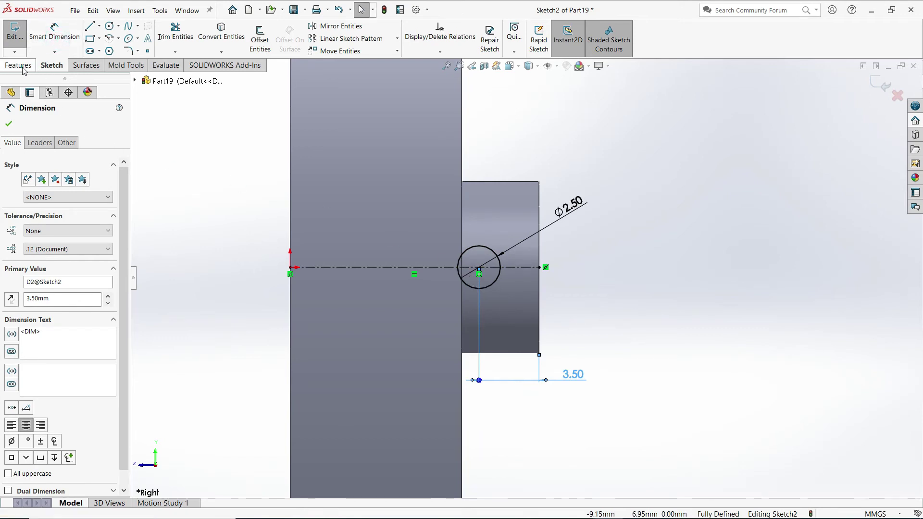
# - Start an Extruded Cut from the Ø2.50 circle and preview it Through All in both directions
pyautogui.click(22, 68)
pyautogui.moveTo(555, 267)
pyautogui.mouseDown(button='middle')
pyautogui.moveTo(461, 276)
pyautogui.moveTo(497, 282)
pyautogui.mouseUp(button='middle')
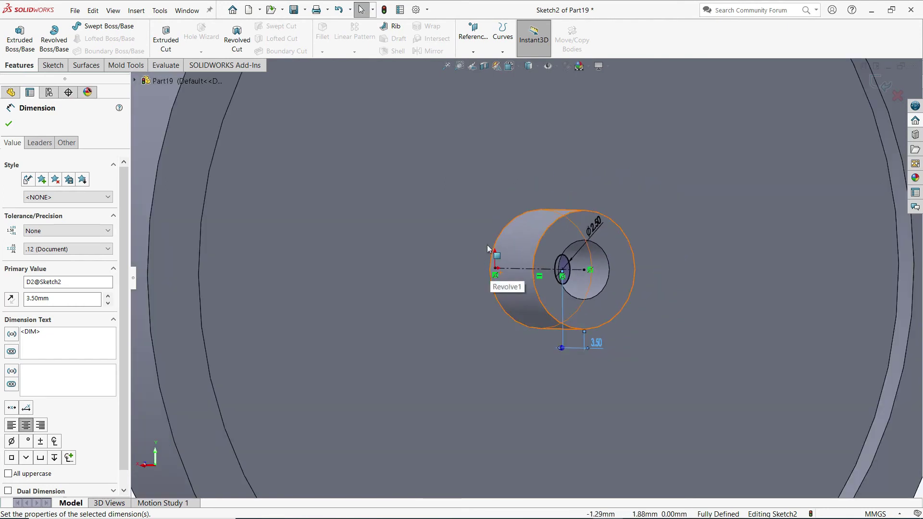
pyautogui.click(166, 40)
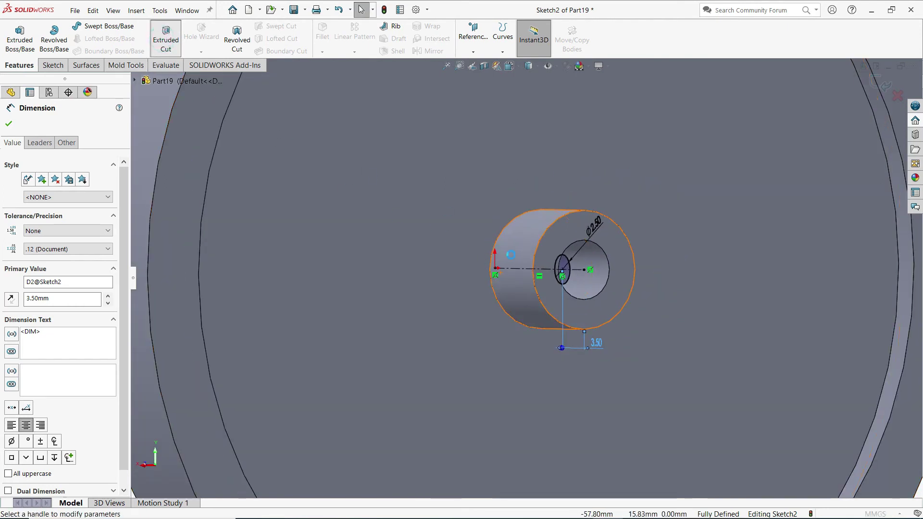
pyautogui.click(60, 189)
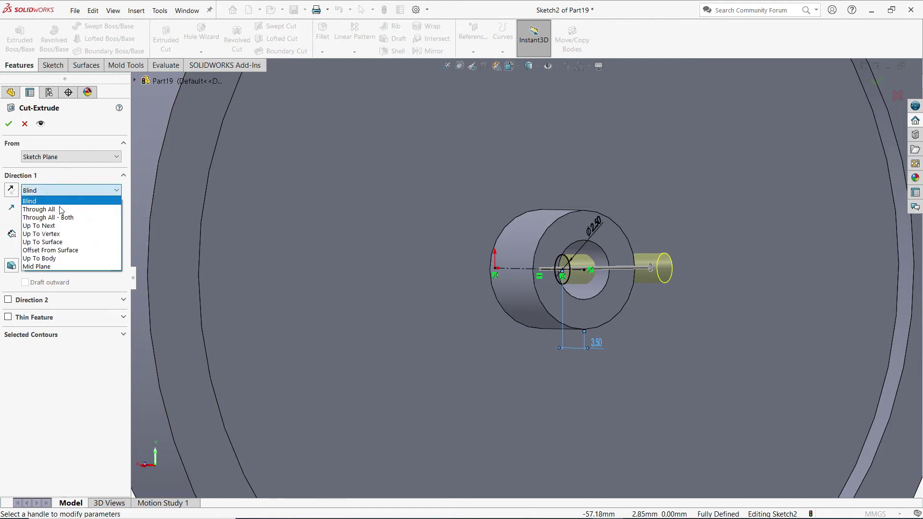
pyautogui.click(58, 217)
pyautogui.scroll(3, 525, 267)
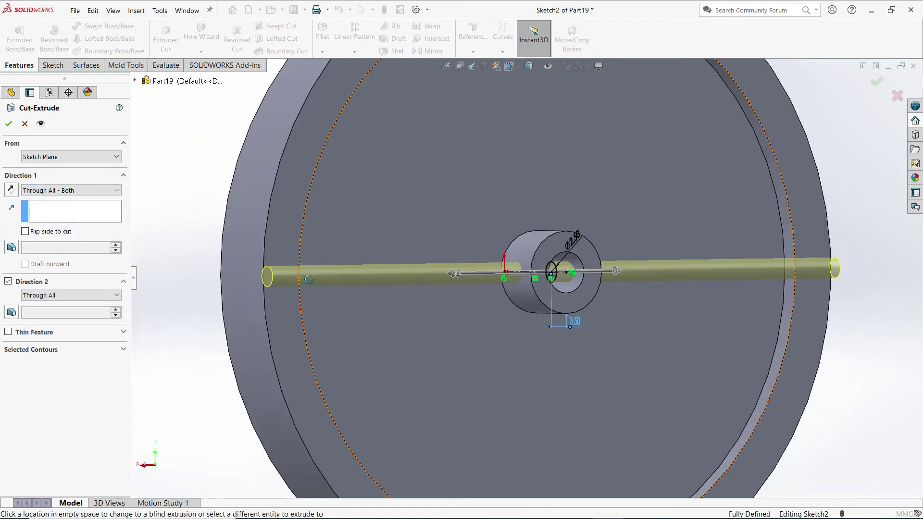
pyautogui.moveTo(525, 268); pyautogui.dragTo(360, 282, button='middle')
pyautogui.scroll(-2, 401, 269)
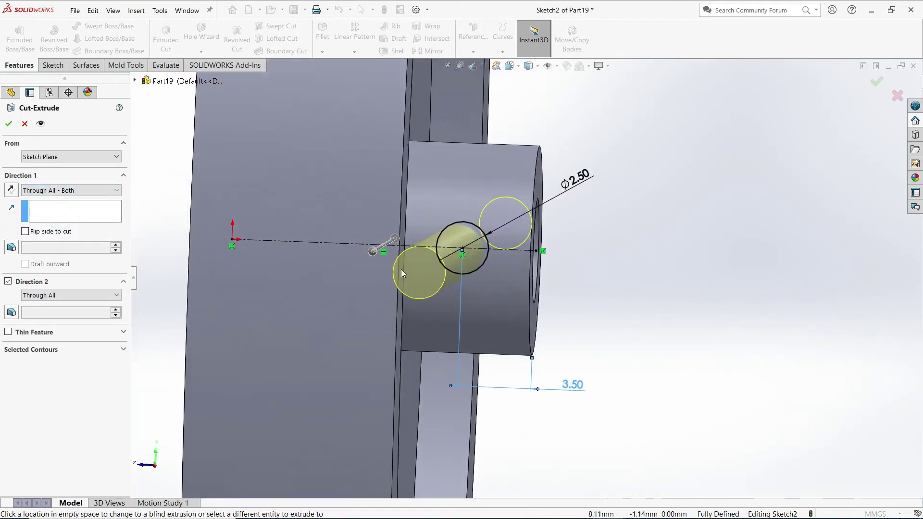
pyautogui.scroll(-2, 403, 266)
pyautogui.scroll(-2, 421, 266)
pyautogui.moveTo(429, 257); pyautogui.dragTo(476, 291, button='middle')
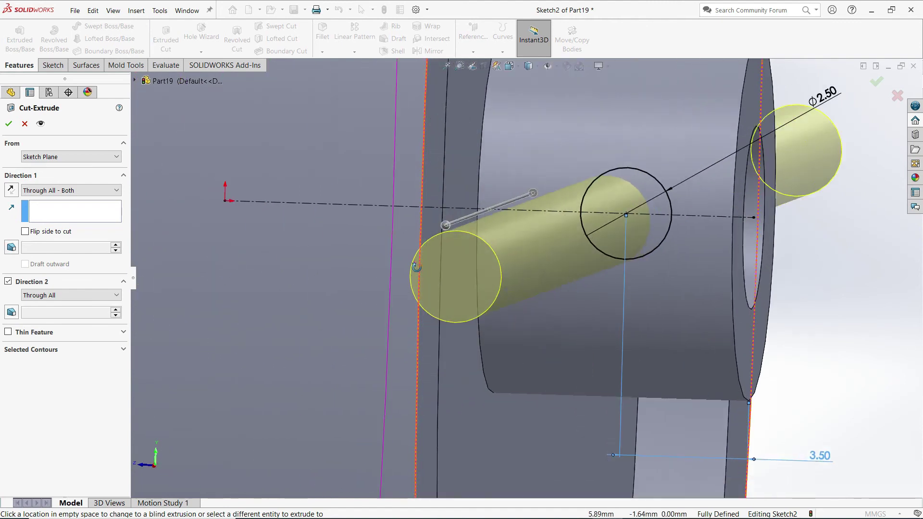
pyautogui.press('space')
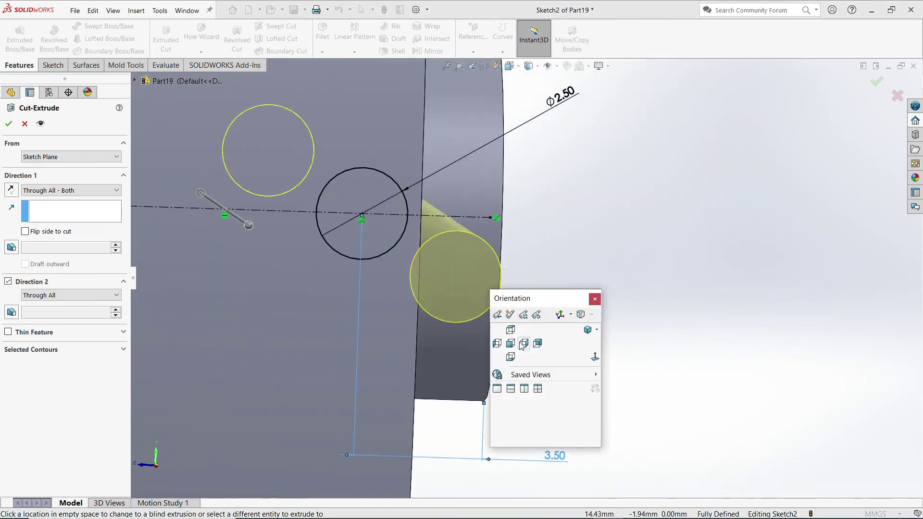
pyautogui.click(530, 344)
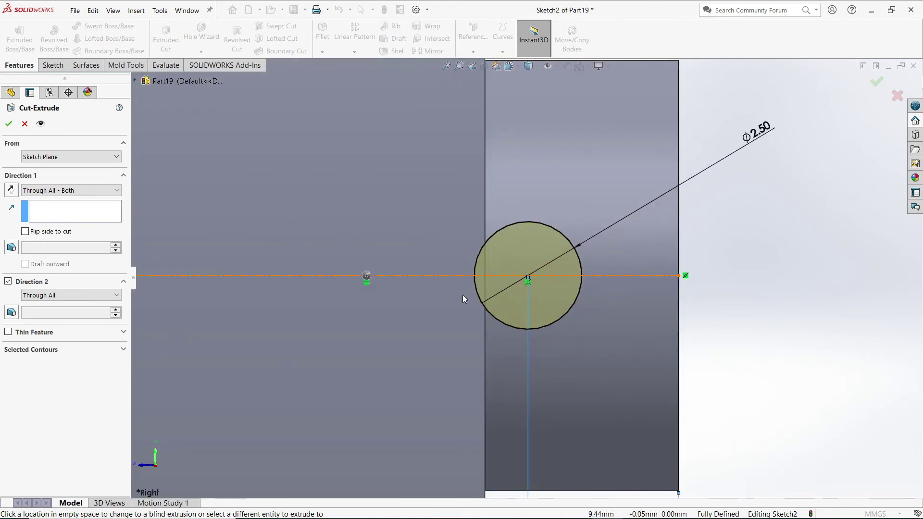
pyautogui.moveTo(463, 295)
pyautogui.mouseDown(button='middle')
pyautogui.moveTo(562, 268)
pyautogui.moveTo(491, 271)
pyautogui.mouseUp(button='middle')
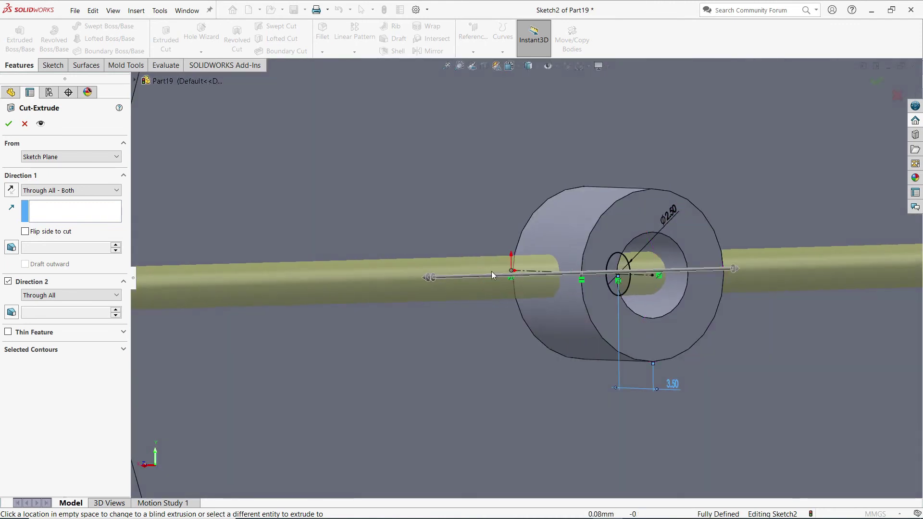
# - Set Direction 1 to Up To Surface, limited by the hub's outer face
pyautogui.click(90, 190)
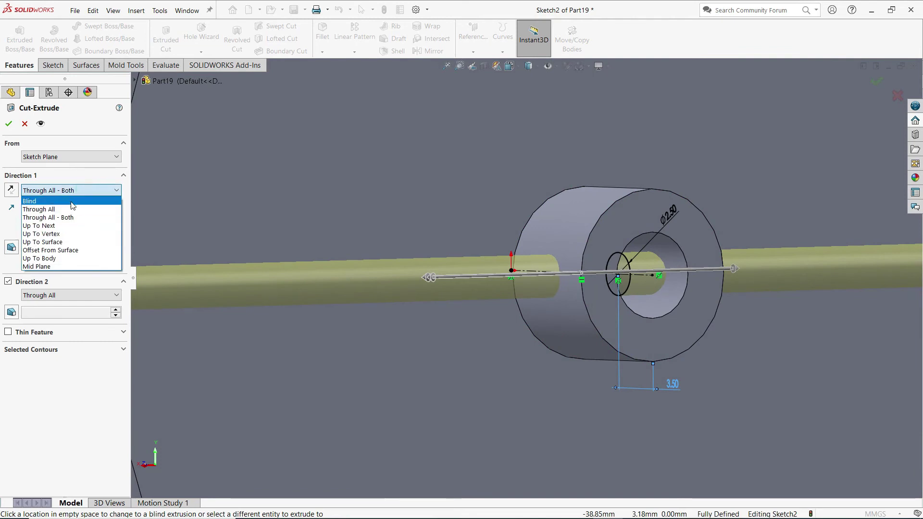
pyautogui.click(71, 202)
pyautogui.scroll(2, 527, 277)
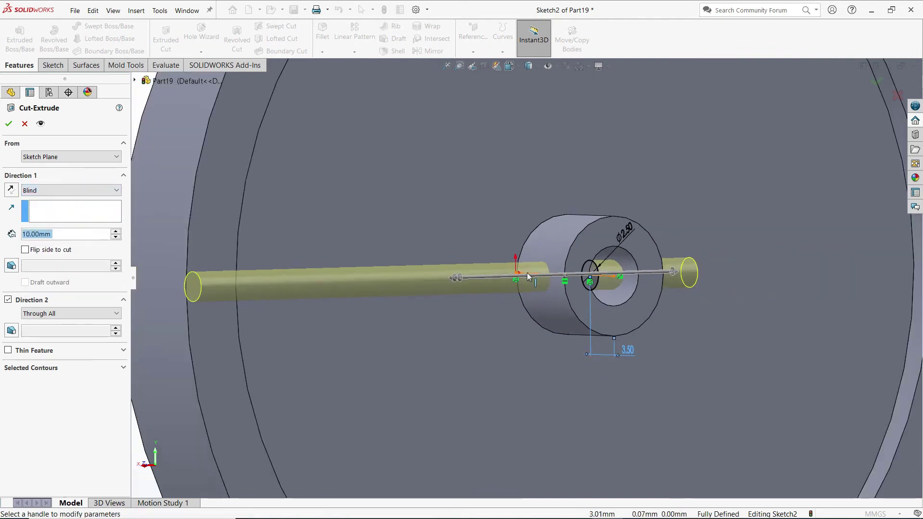
pyautogui.click(63, 190)
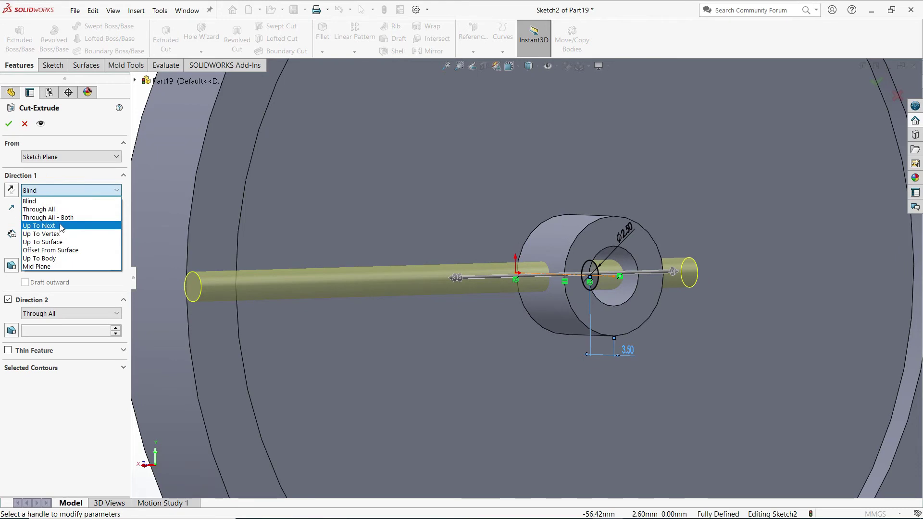
pyautogui.click(58, 241)
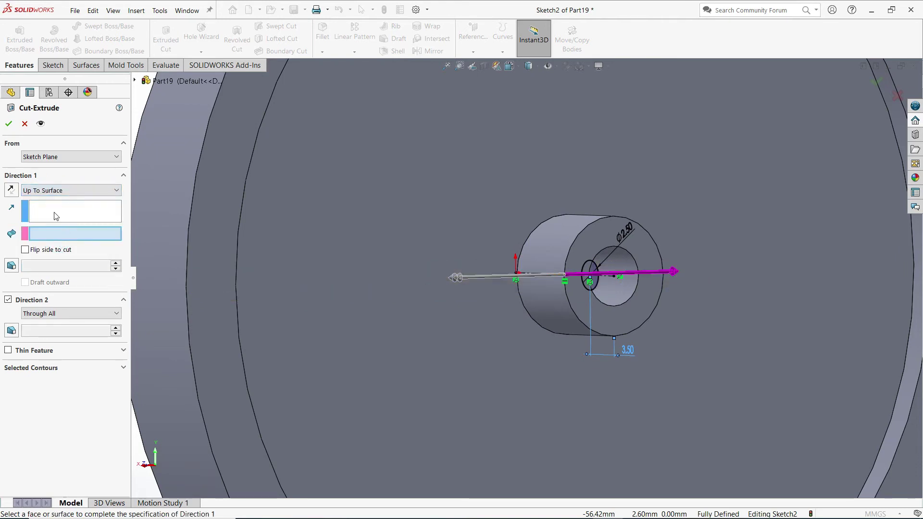
pyautogui.scroll(-3, 625, 260)
pyautogui.moveTo(644, 250)
pyautogui.mouseDown(button='middle')
pyautogui.moveTo(584, 247)
pyautogui.moveTo(688, 261)
pyautogui.mouseUp(button='middle')
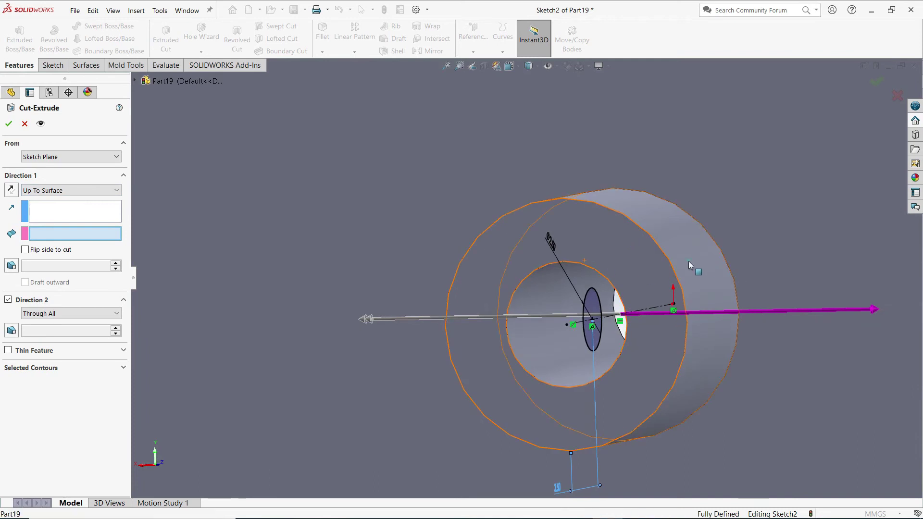
pyautogui.click(689, 261)
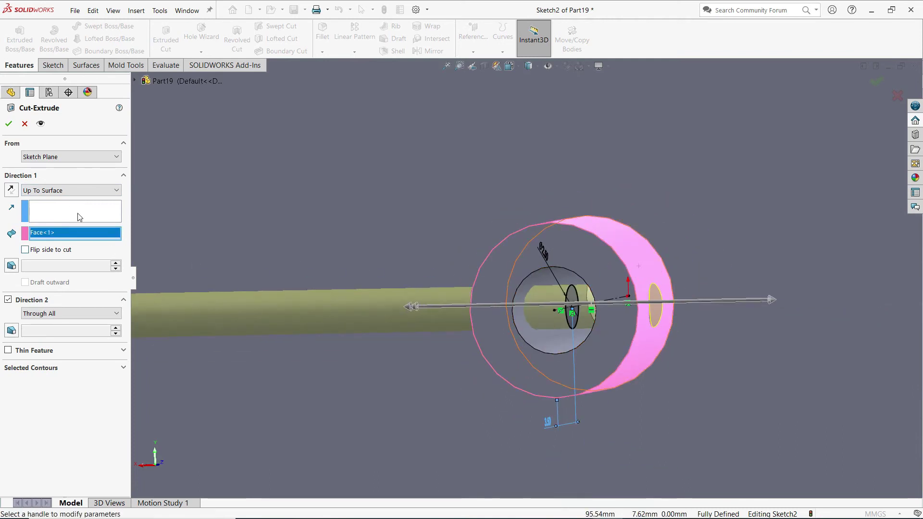
# - Set Direction 2 to Up To Surface at the hub's outer face and confirm the cut
pyautogui.click(63, 316)
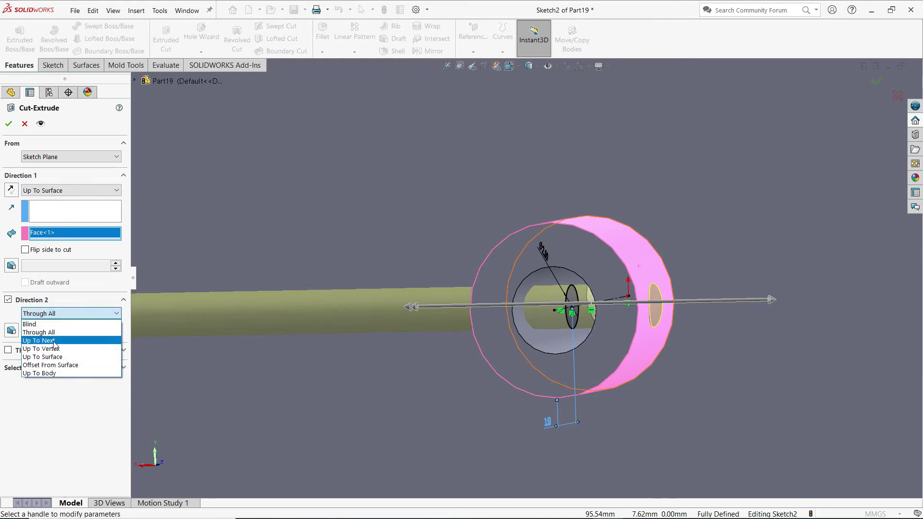
pyautogui.click(52, 357)
pyautogui.moveTo(379, 276)
pyautogui.mouseDown(button='middle')
pyautogui.moveTo(542, 269)
pyautogui.moveTo(475, 240)
pyautogui.mouseUp(button='middle')
pyautogui.click(543, 251)
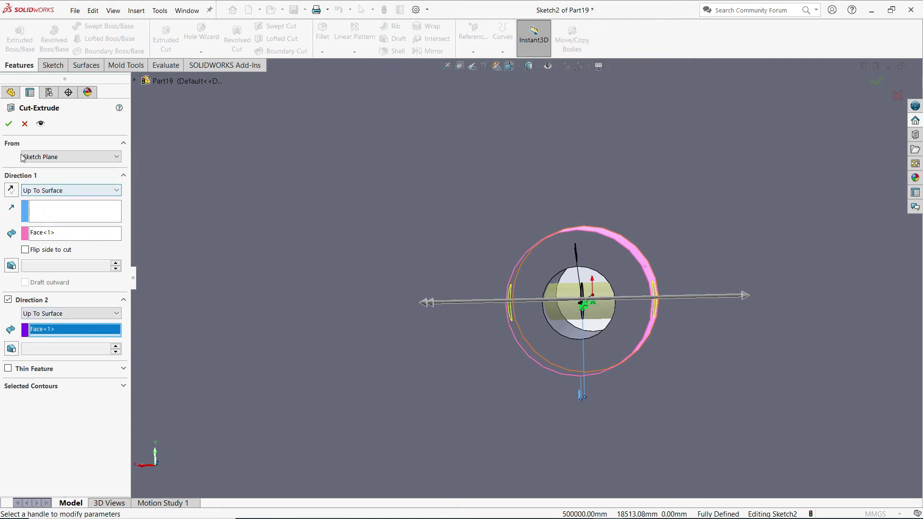
pyautogui.click(9, 124)
# - Inspect the new cross hole from the right side, then return to Isometric view
pyautogui.moveTo(373, 216); pyautogui.dragTo(476, 217, button='middle')
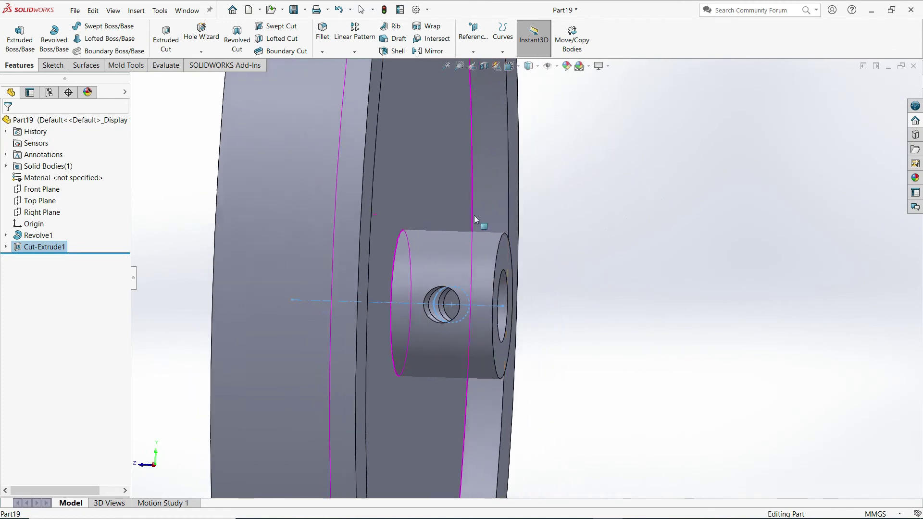
pyautogui.press('space')
pyautogui.click(510, 285)
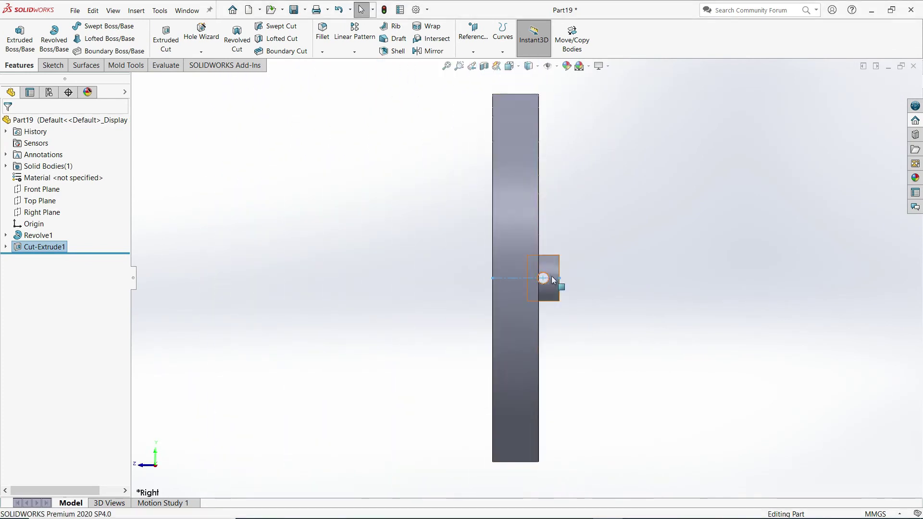
pyautogui.scroll(-5, 529, 279)
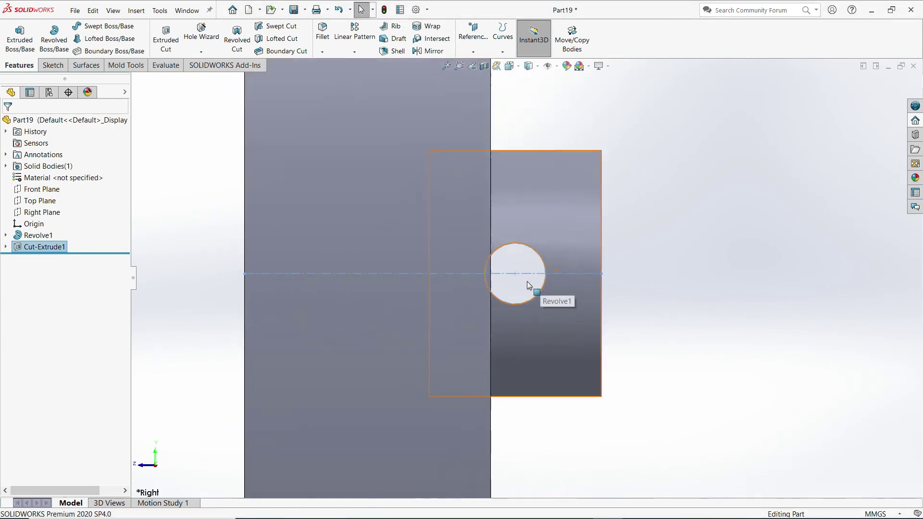
pyautogui.click(757, 284)
pyautogui.hotkey('ctrl', 'shift', 'z')
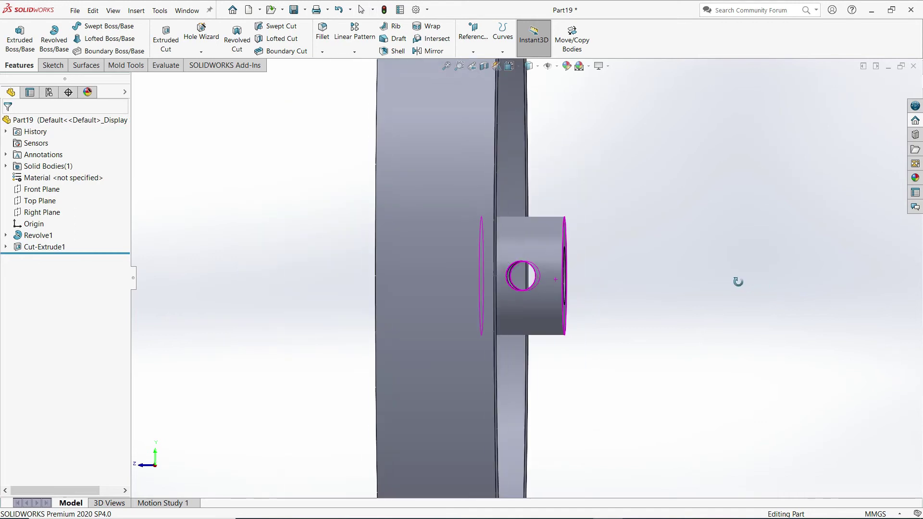
pyautogui.hotkey('ctrl', 'shift', 'z')
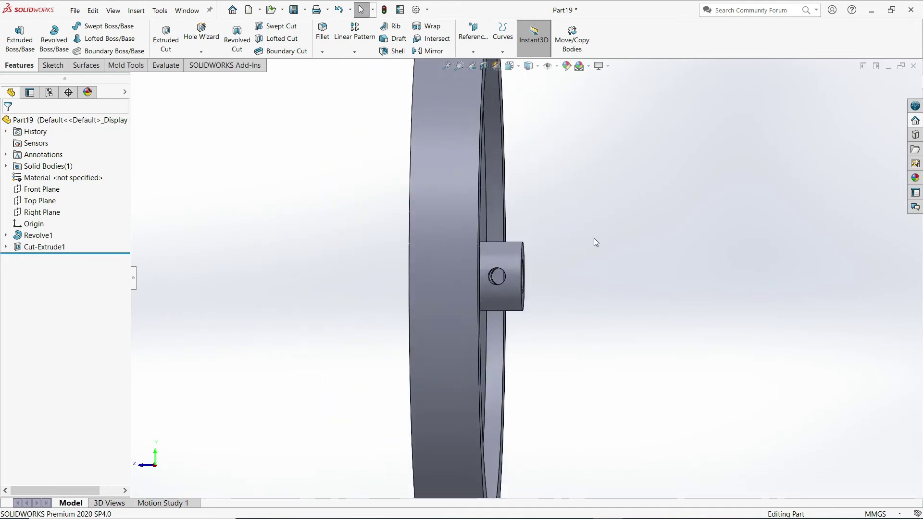
pyautogui.press('space')
pyautogui.click(698, 280)
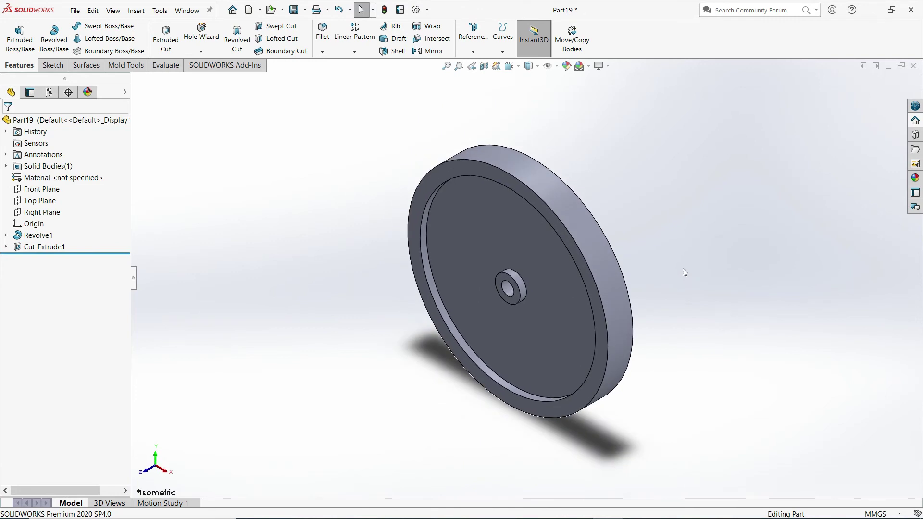
# - Start a sketch on the web's front face, viewed normal to it
pyautogui.click(483, 231)
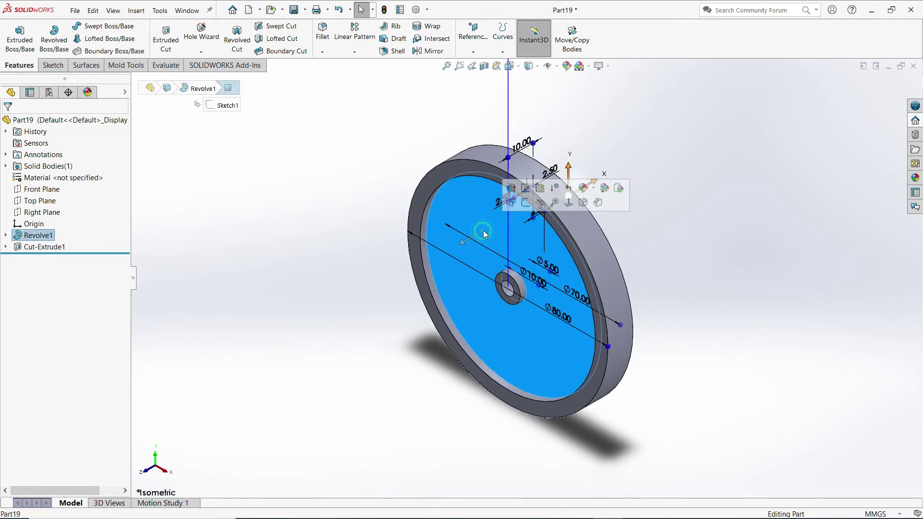
pyautogui.click(525, 203)
pyautogui.press('space')
pyautogui.click(526, 245)
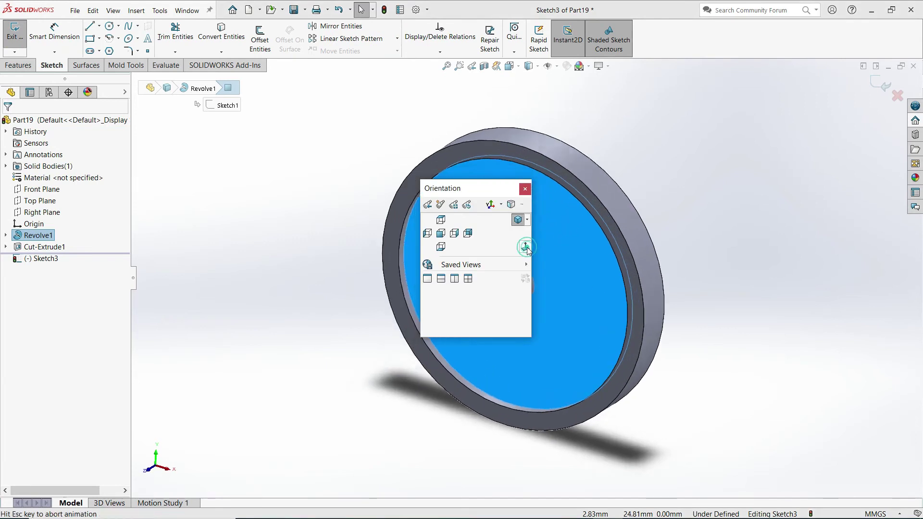
# - Draw a construction circle at the origin and a hole circle on its top point
pyautogui.click(109, 25)
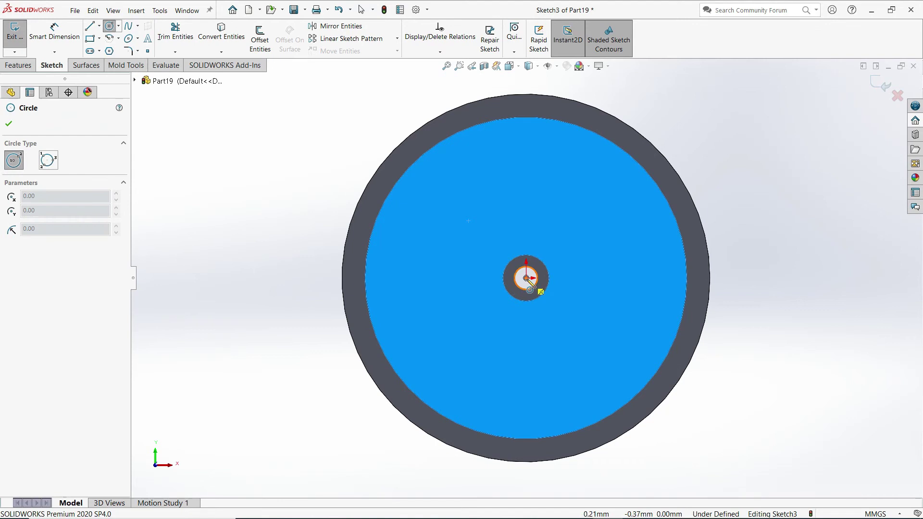
pyautogui.click(525, 278)
pyautogui.click(609, 216)
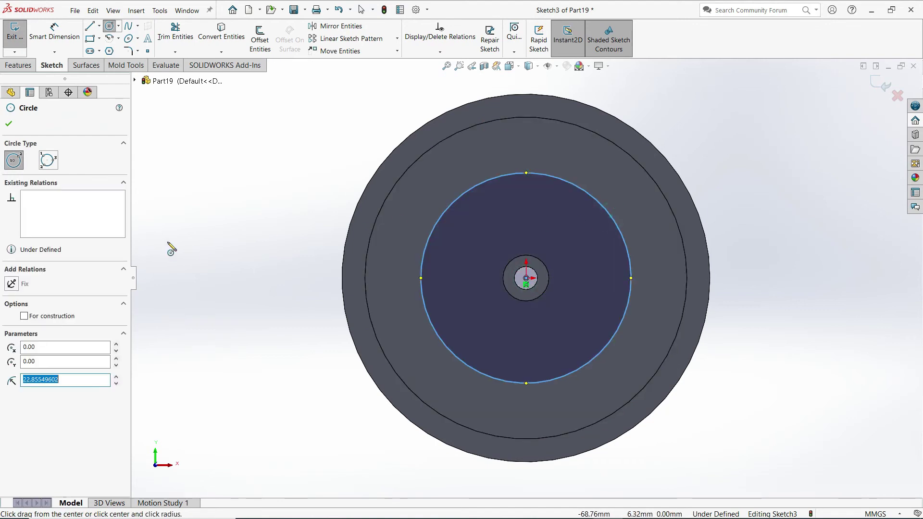
pyautogui.click(24, 316)
pyautogui.click(8, 123)
pyautogui.click(250, 206)
pyautogui.scroll(-3, 593, 192)
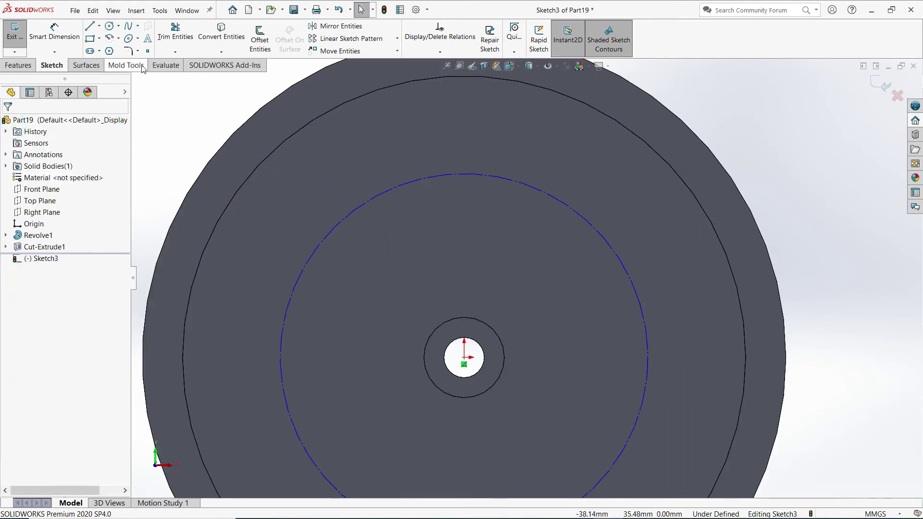
pyautogui.click(110, 27)
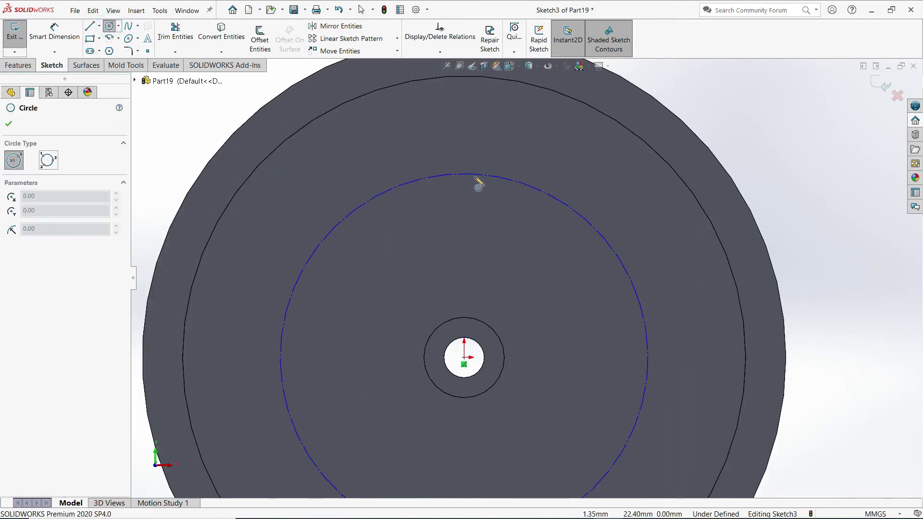
pyautogui.click(464, 175)
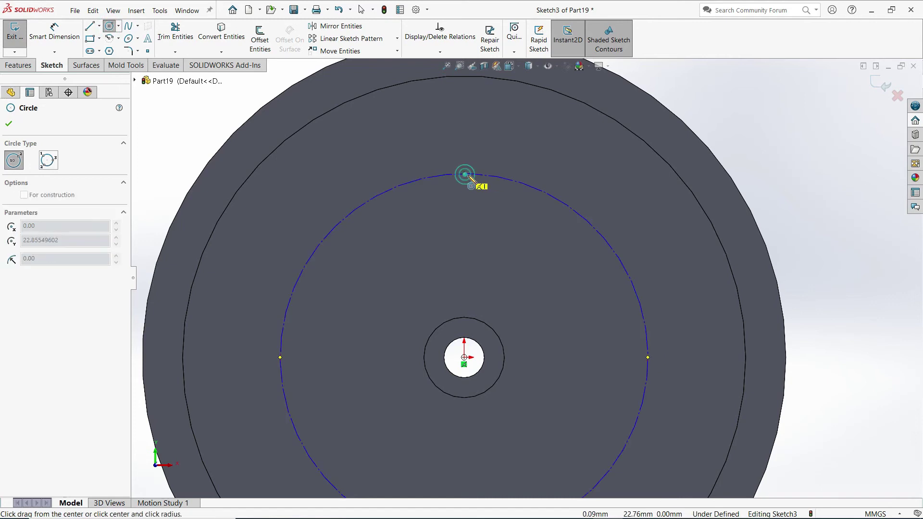
pyautogui.click(504, 239)
# - Dimension the Ø25 hole circle and set the construction circle to Ø40
pyautogui.scroll(3, 501, 233)
pyautogui.click(54, 30)
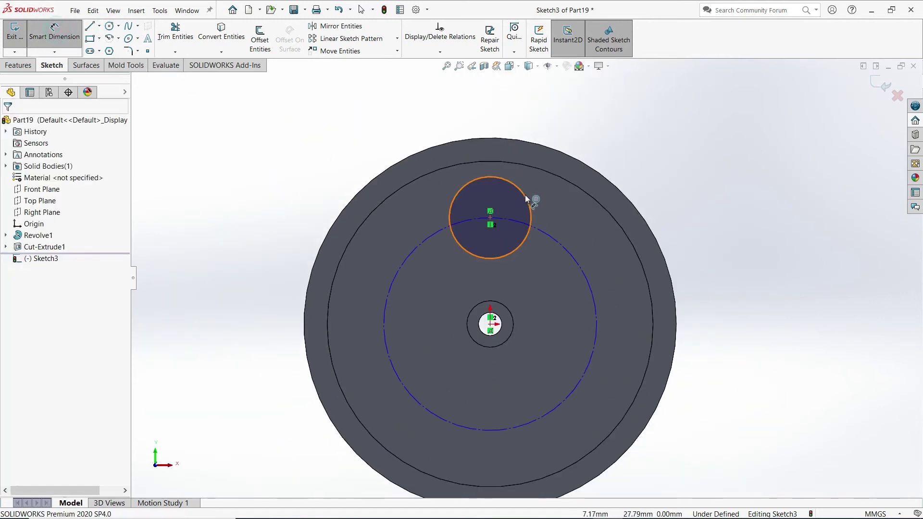
pyautogui.click(528, 200)
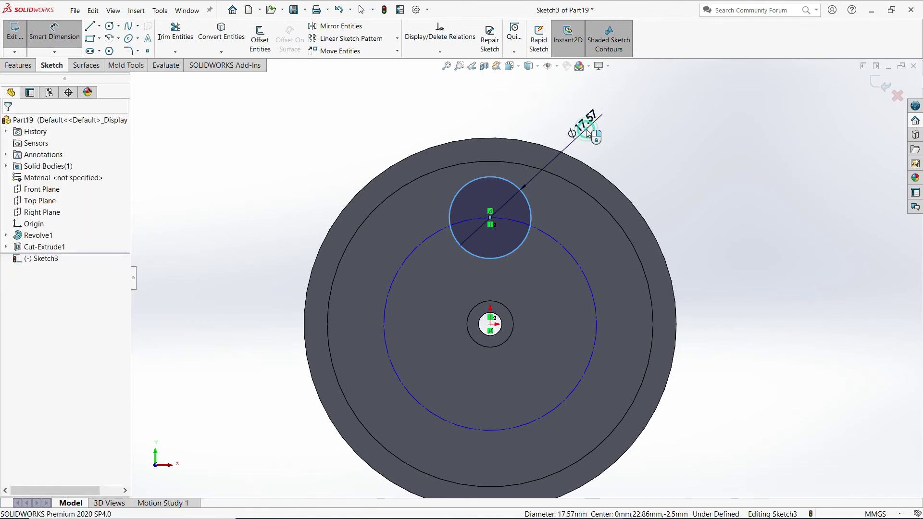
pyautogui.click(587, 133)
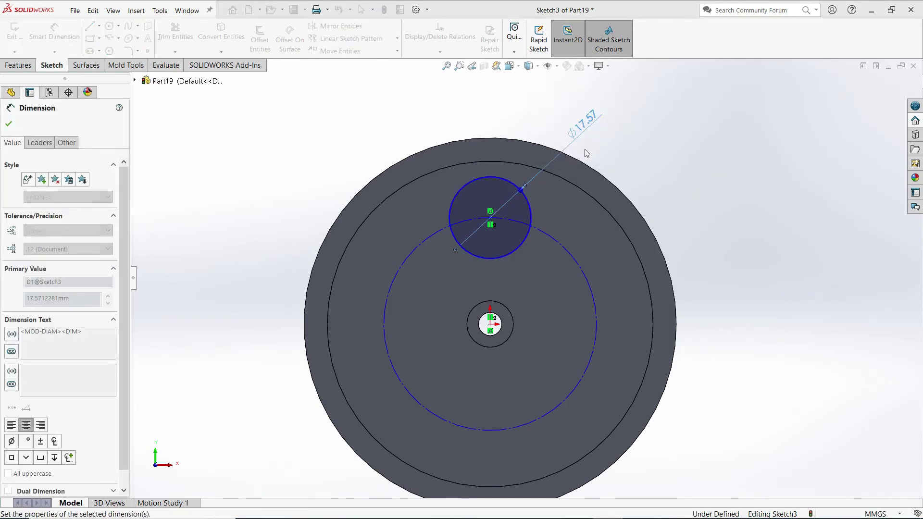
pyautogui.click(584, 263)
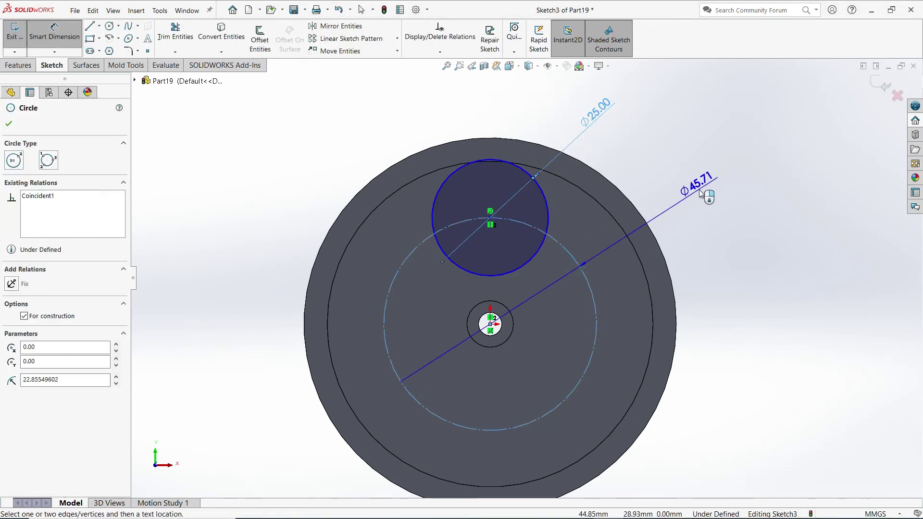
pyautogui.click(704, 194)
pyautogui.write('40')
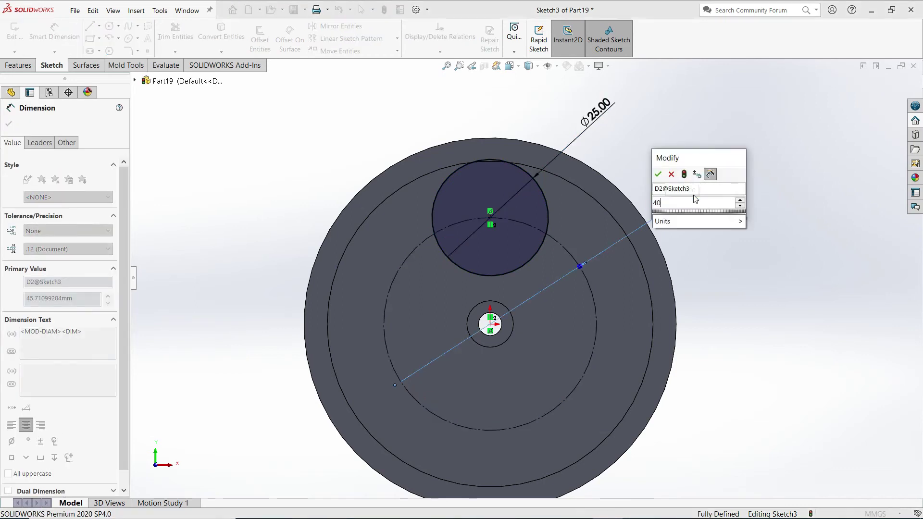
pyautogui.press('Return')
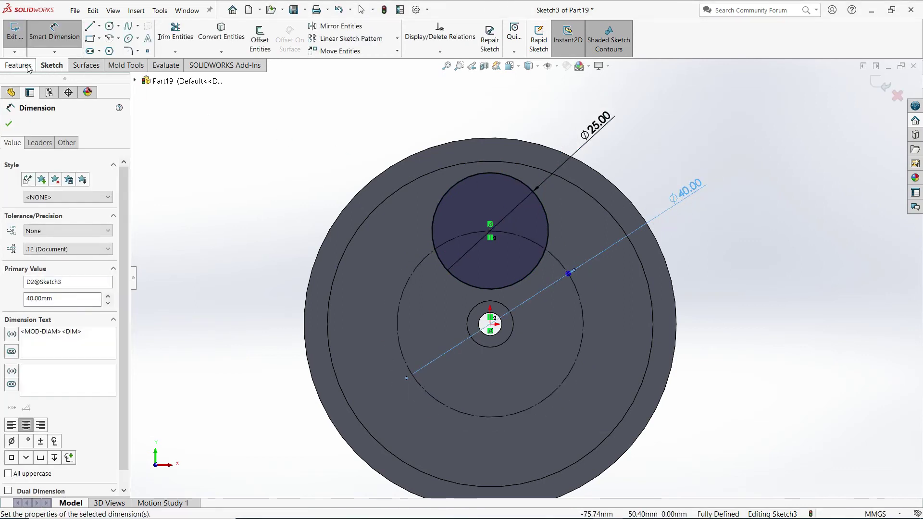
# - Cut the Ø25 hole Through All with an Extruded Cut
pyautogui.click(28, 67)
pyautogui.click(166, 46)
pyautogui.click(68, 192)
pyautogui.click(69, 210)
pyautogui.click(9, 125)
# - Start a Circular Pattern and pick the central temporary axis as its rotation axis
pyautogui.click(273, 132)
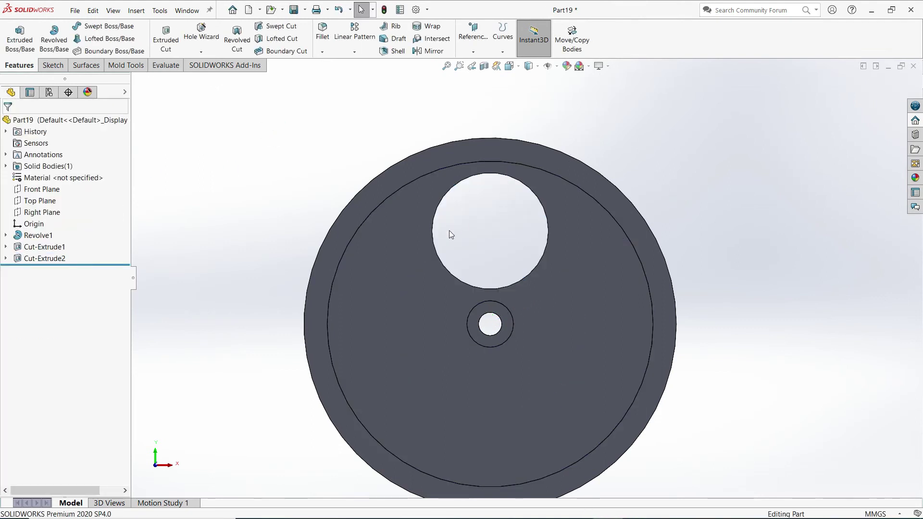
pyautogui.click(355, 52)
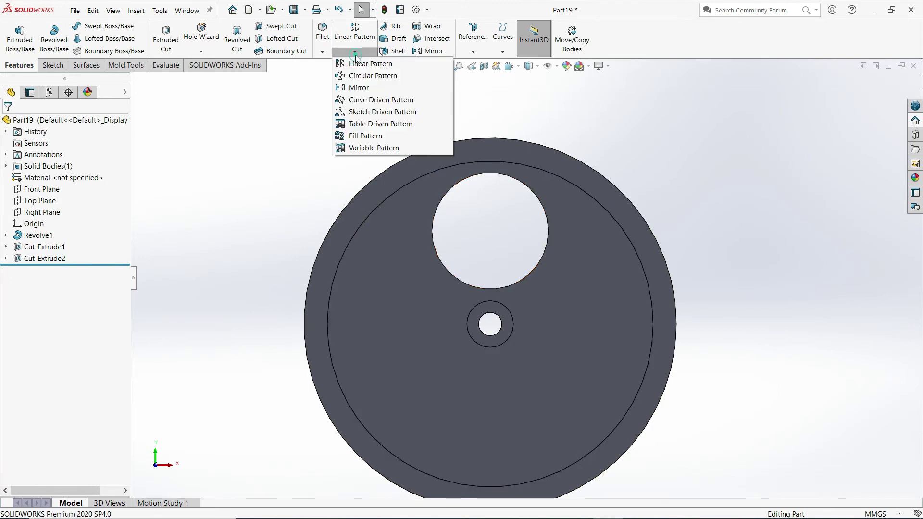
pyautogui.click(360, 79)
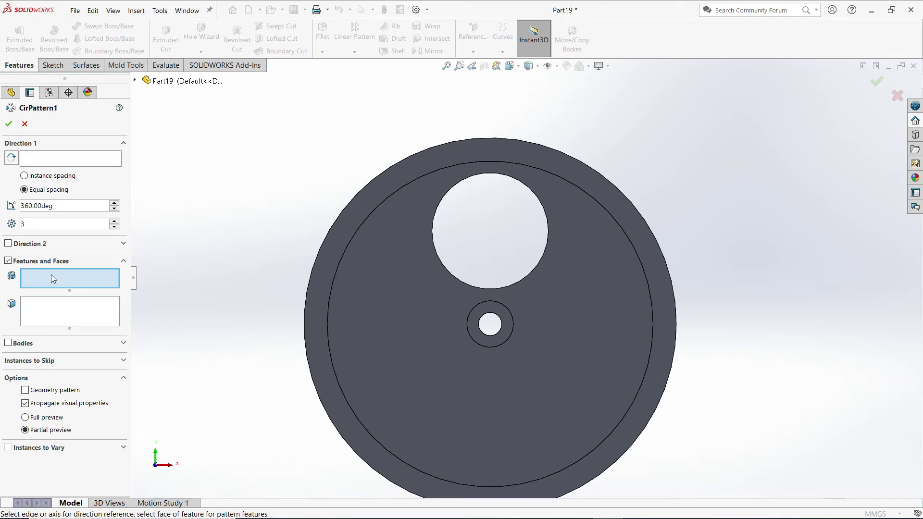
pyautogui.click(43, 162)
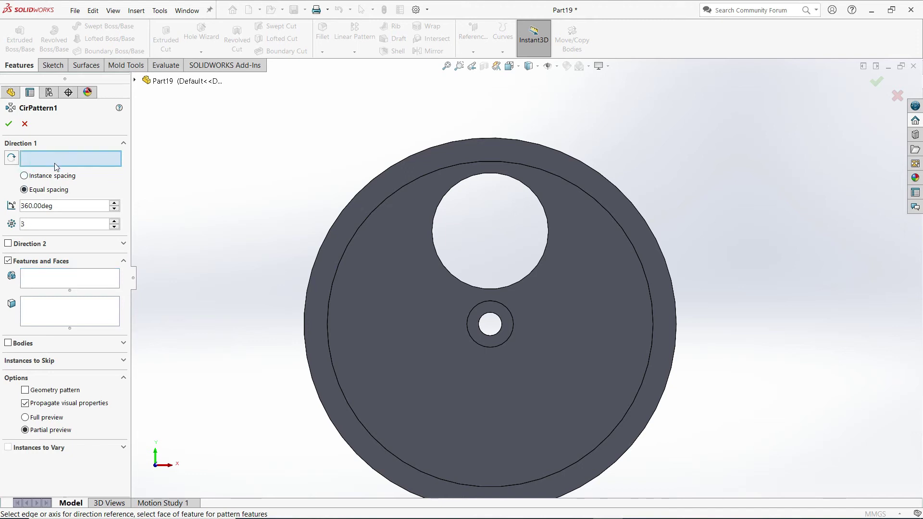
pyautogui.moveTo(509, 226); pyautogui.dragTo(473, 268, button='middle')
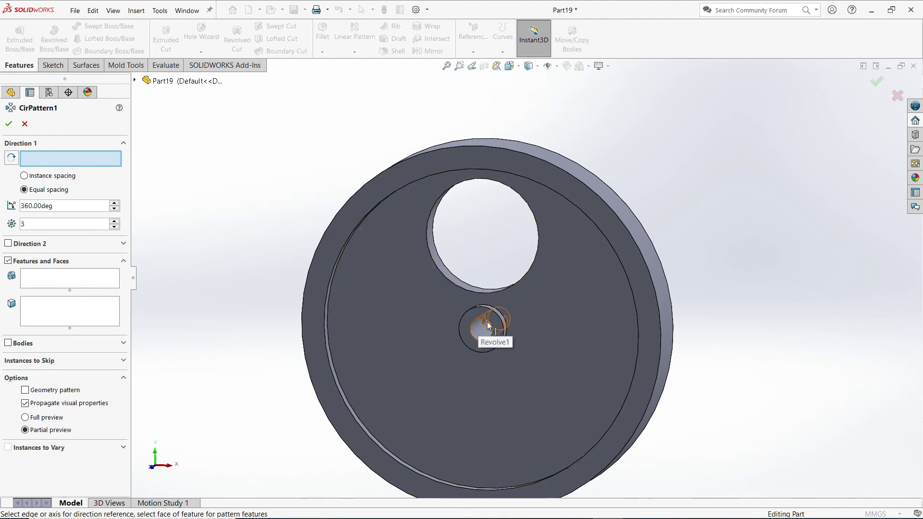
pyautogui.scroll(-3, 486, 322)
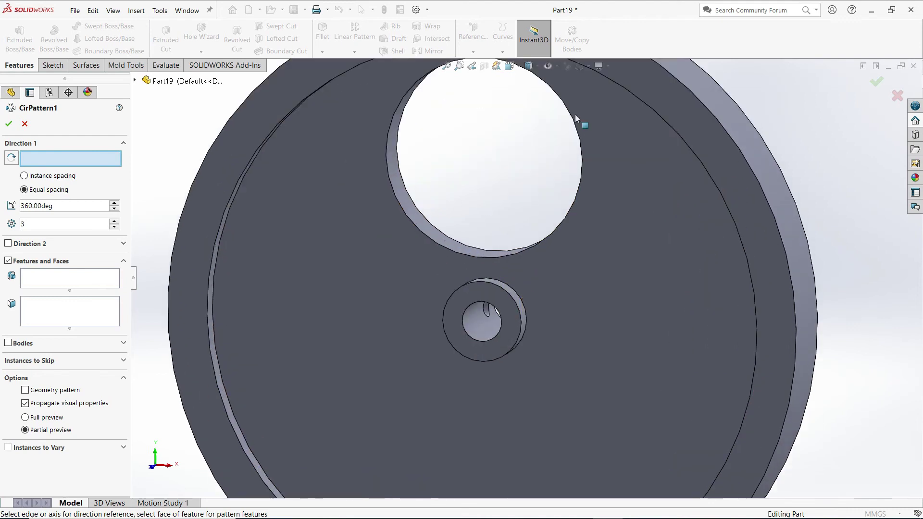
pyautogui.click(557, 67)
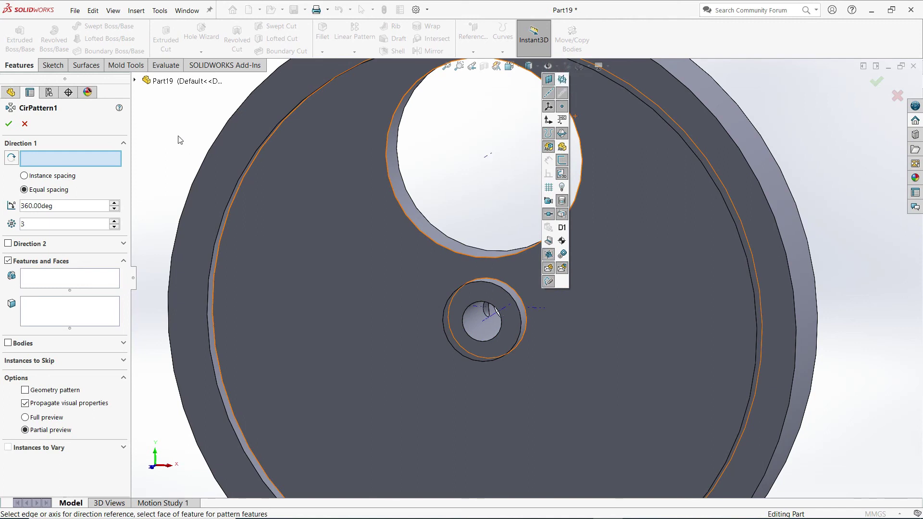
pyautogui.scroll(-3, 181, 139)
pyautogui.scroll(-2, 447, 357)
pyautogui.scroll(-2, 500, 321)
pyautogui.scroll(-2, 495, 311)
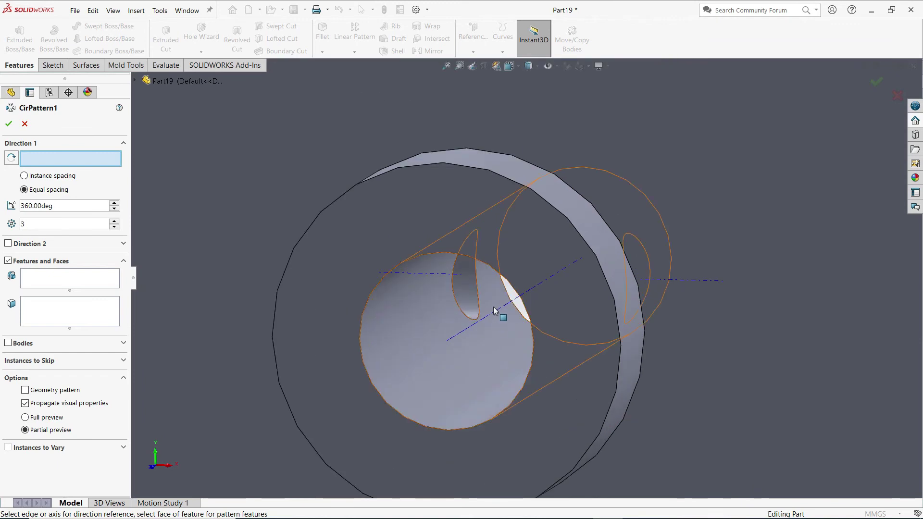
pyautogui.click(495, 310)
pyautogui.scroll(2, 495, 310)
pyautogui.scroll(2, 498, 300)
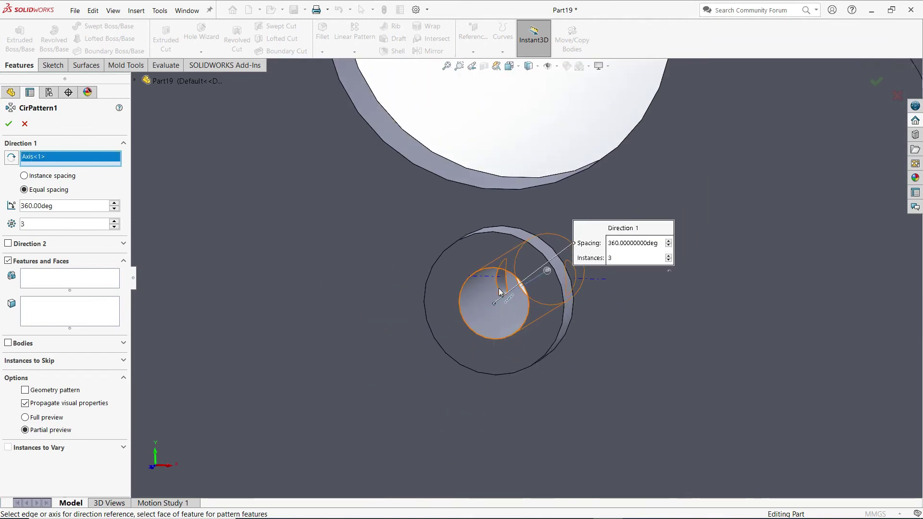
pyautogui.scroll(3, 499, 291)
pyautogui.scroll(1, 413, 284)
# - Pattern Cut-Extrude2 in 4 instances over 360° and confirm
pyautogui.click(58, 224)
pyautogui.write('4')
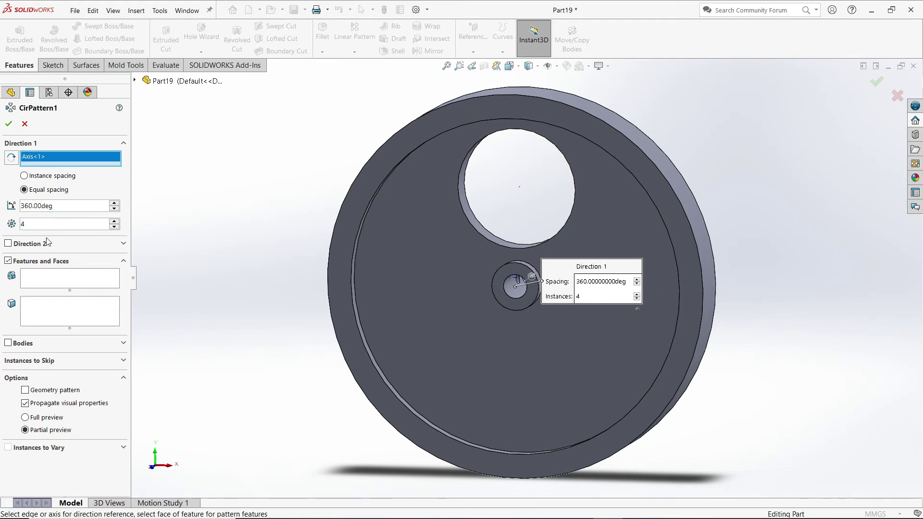
pyautogui.click(66, 279)
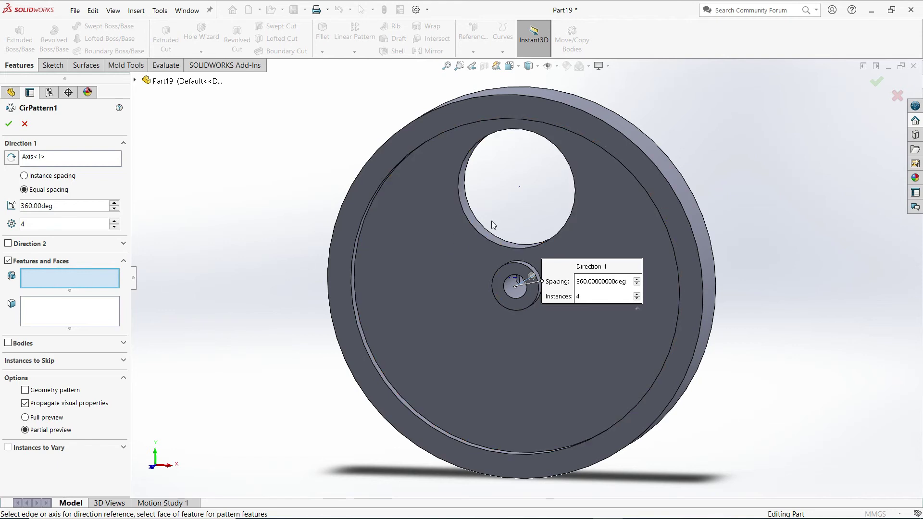
pyautogui.click(135, 81)
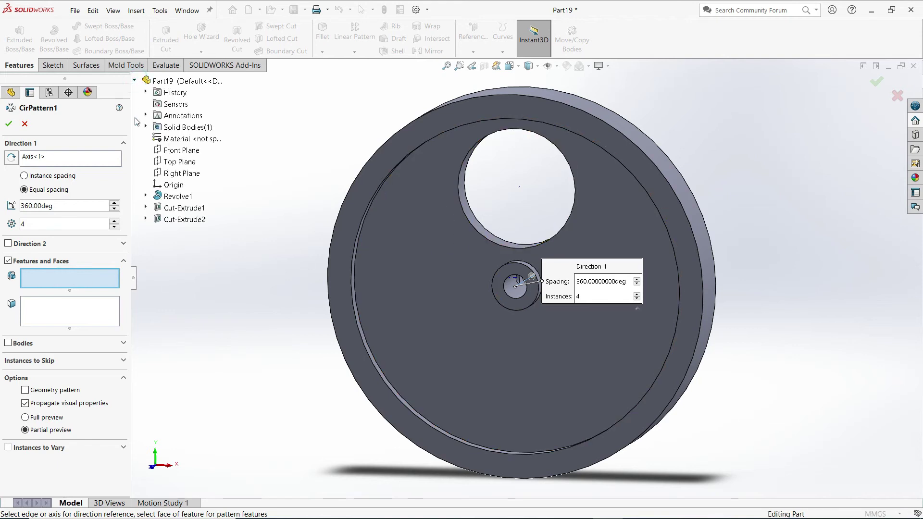
pyautogui.click(180, 221)
pyautogui.moveTo(284, 288); pyautogui.dragTo(287, 178, button='middle')
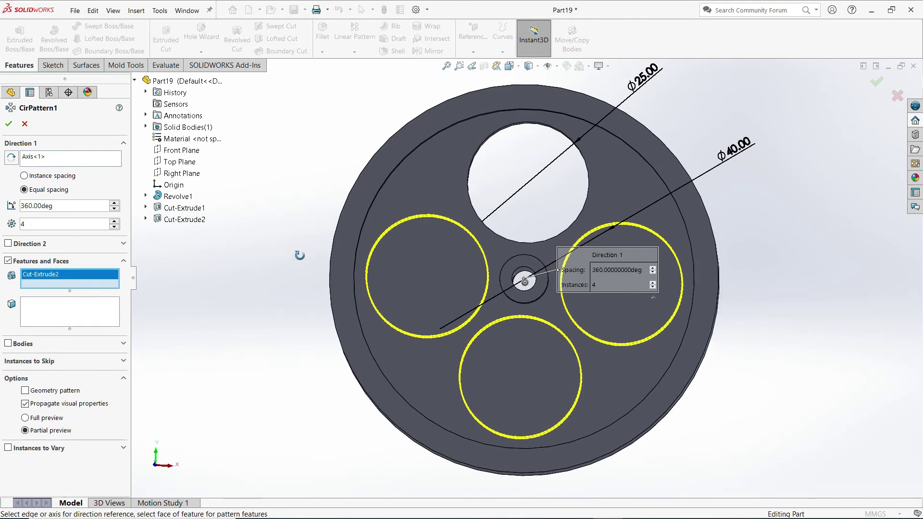
pyautogui.click(872, 83)
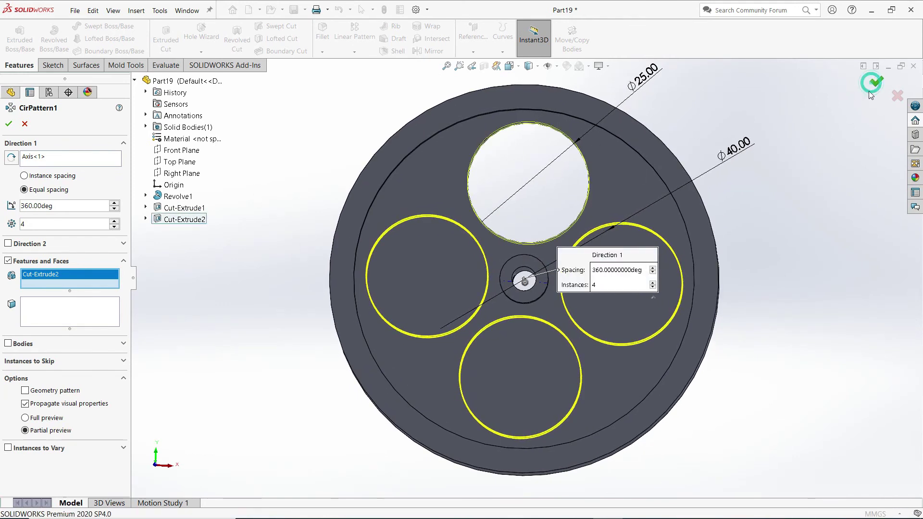
# - Check the pattern in Isometric, then Front view, and select the web's front face
pyautogui.press('space')
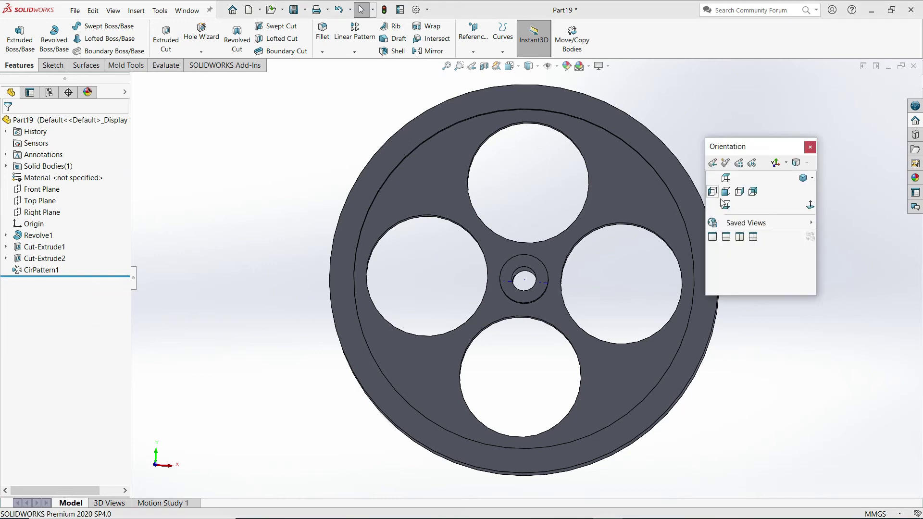
pyautogui.click(803, 178)
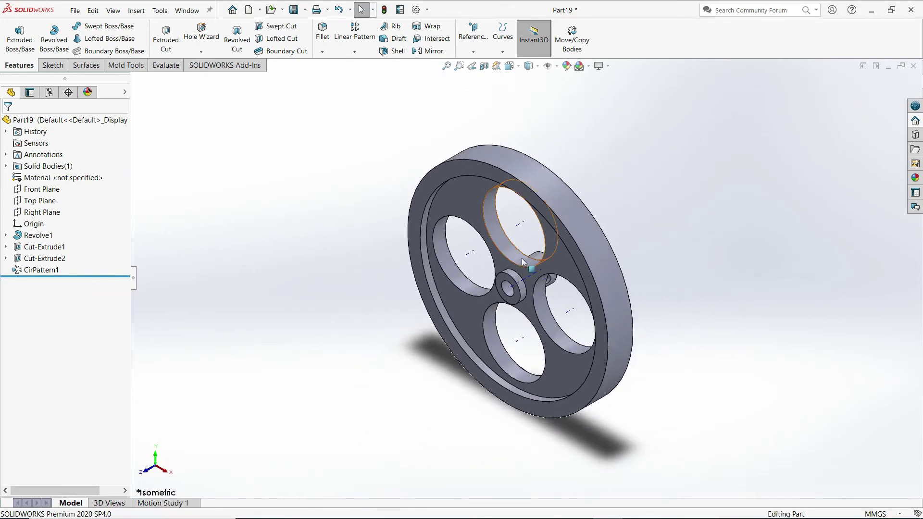
pyautogui.press('space')
pyautogui.click(437, 273)
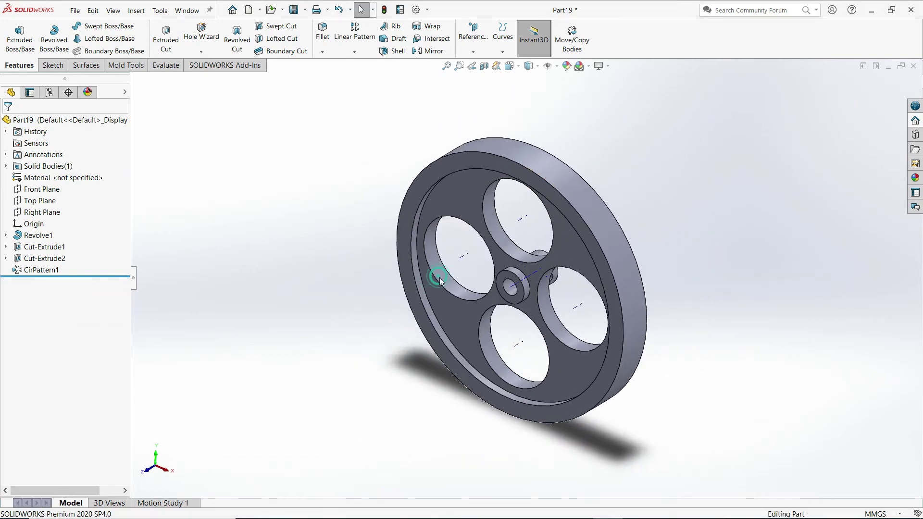
pyautogui.scroll(-1, 536, 279)
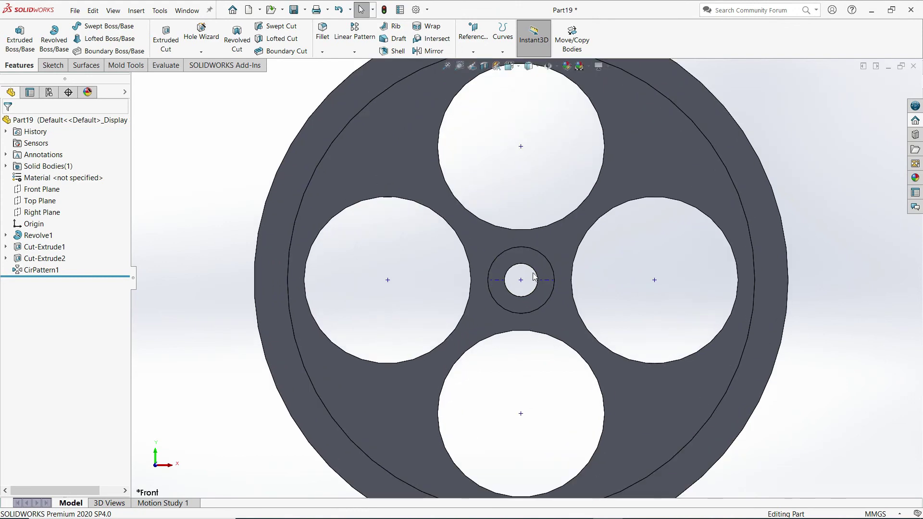
pyautogui.click(639, 158)
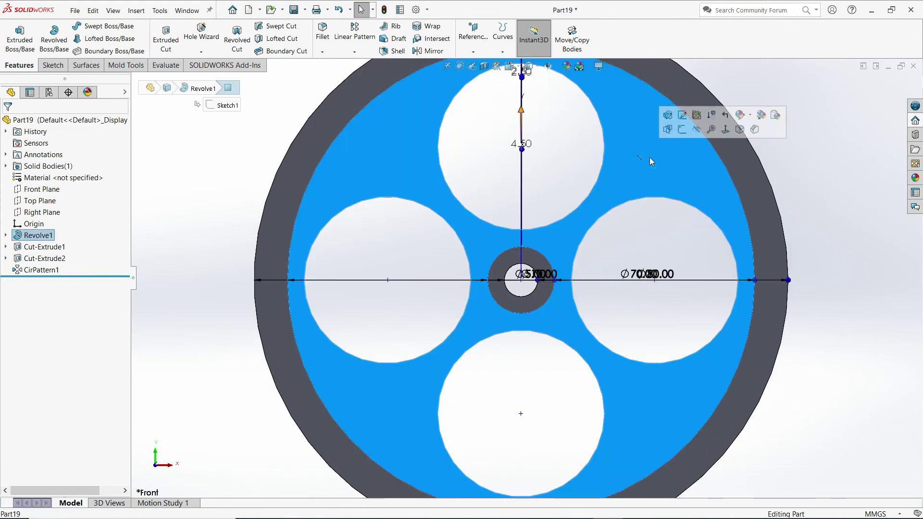
# - Sketch a construction circle centred on the wheel's origin around the hub
pyautogui.click(683, 130)
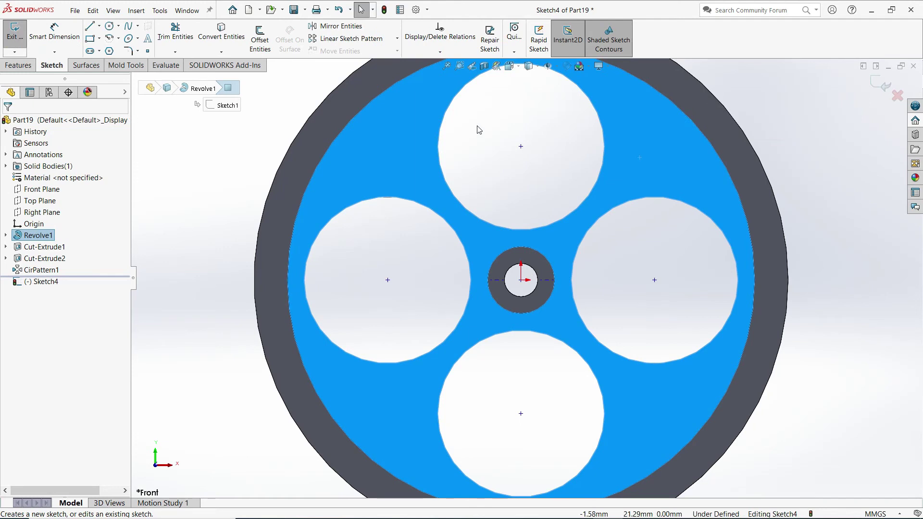
pyautogui.click(110, 26)
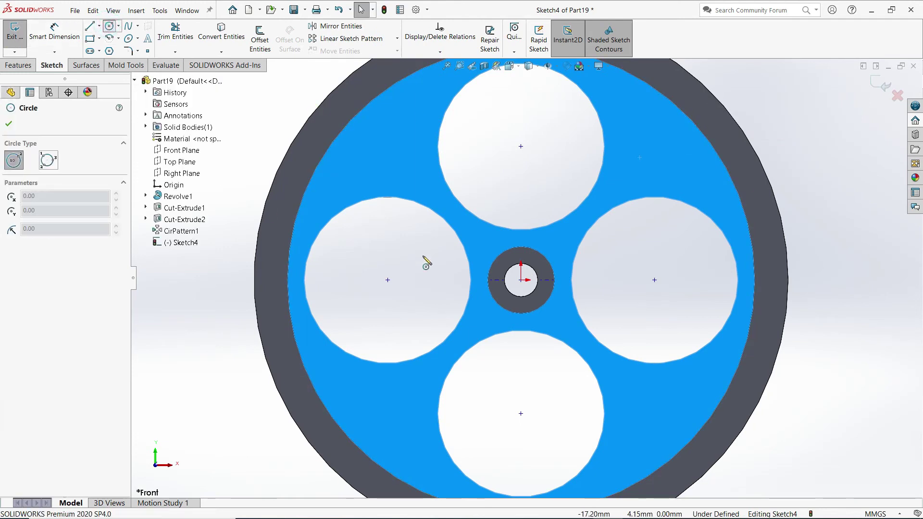
pyautogui.click(521, 280)
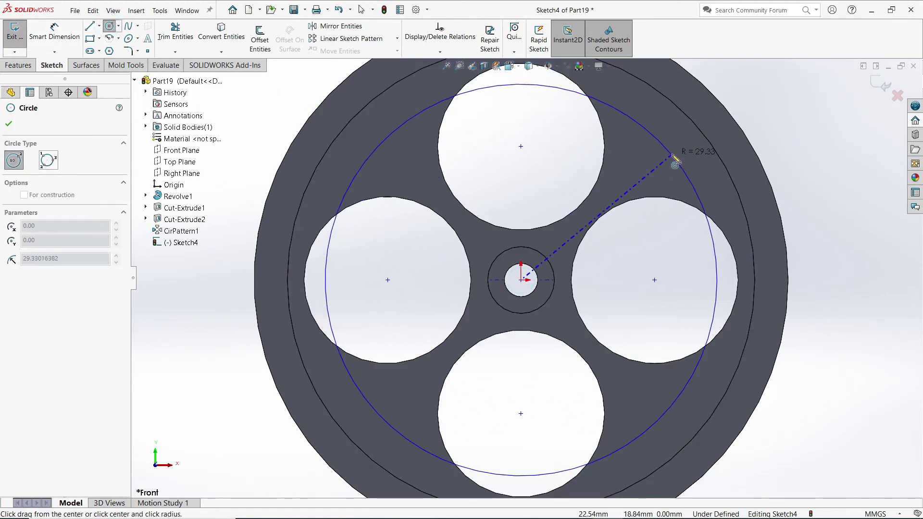
pyautogui.click(671, 156)
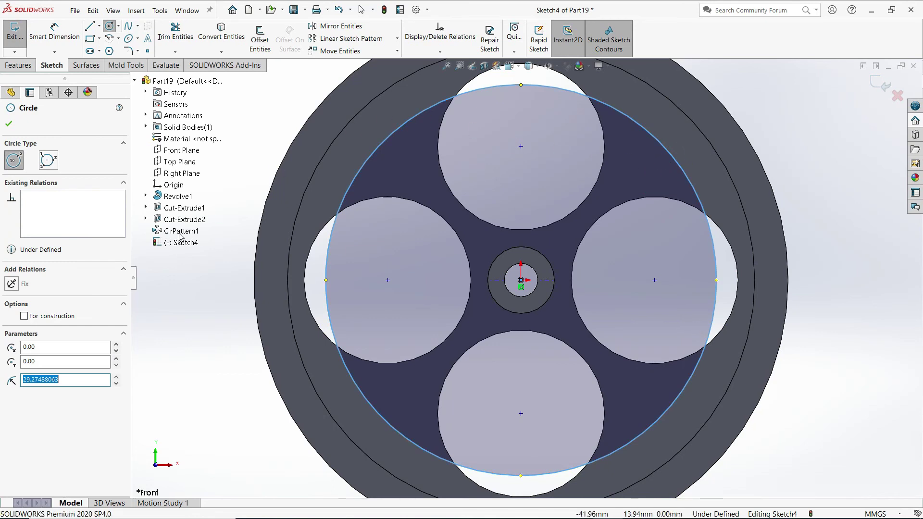
pyautogui.click(25, 316)
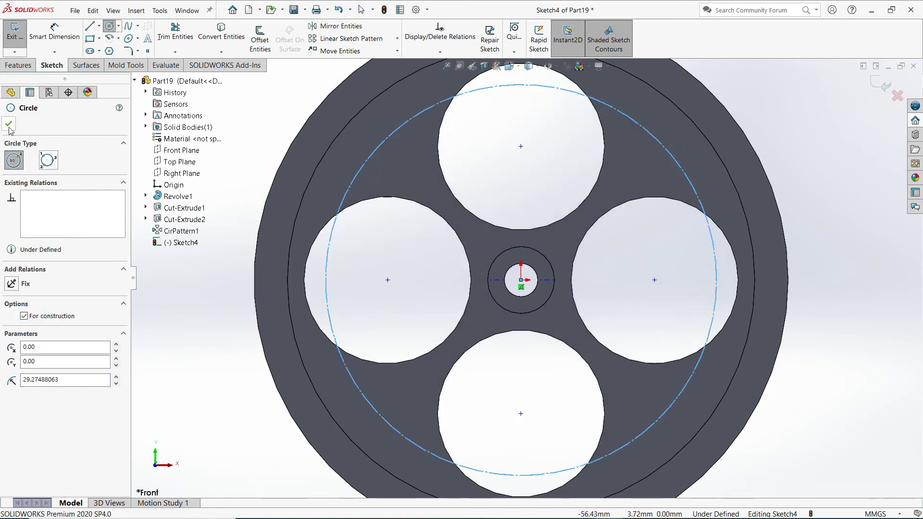
pyautogui.click(9, 126)
pyautogui.click(222, 140)
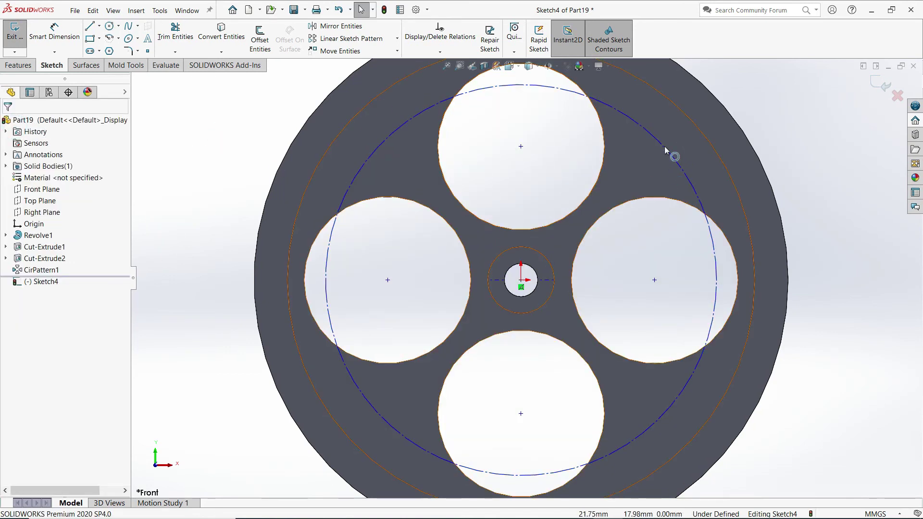
# - Add a small circle on it and a construction center rectangle with a corner at its centre
pyautogui.click(109, 26)
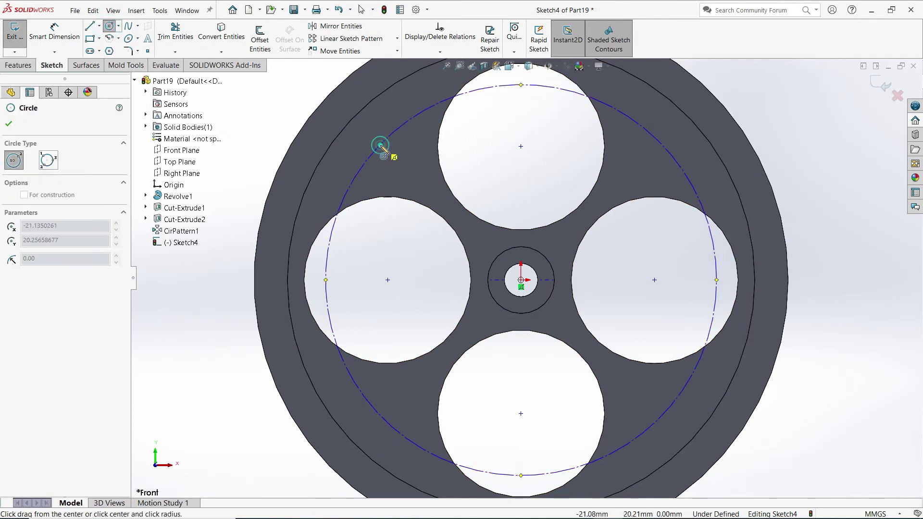
pyautogui.moveTo(380, 145); pyautogui.dragTo(399, 164)
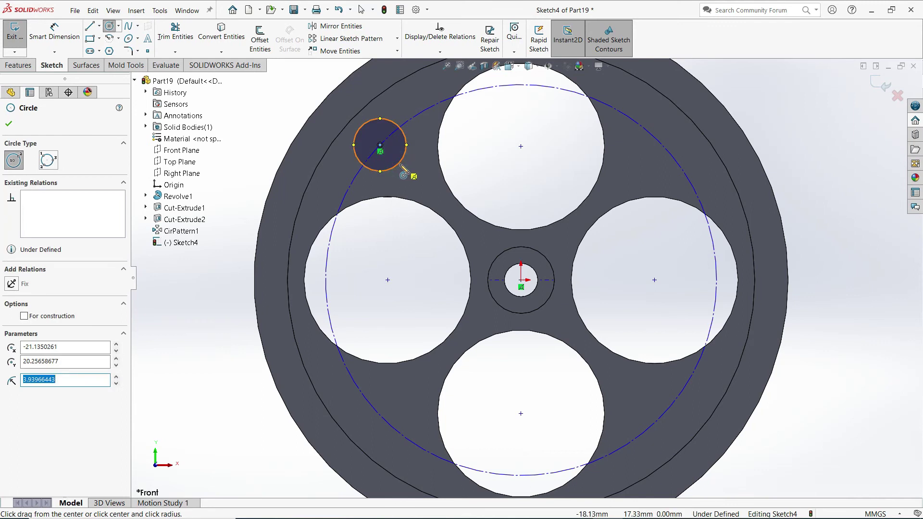
pyautogui.press('Escape')
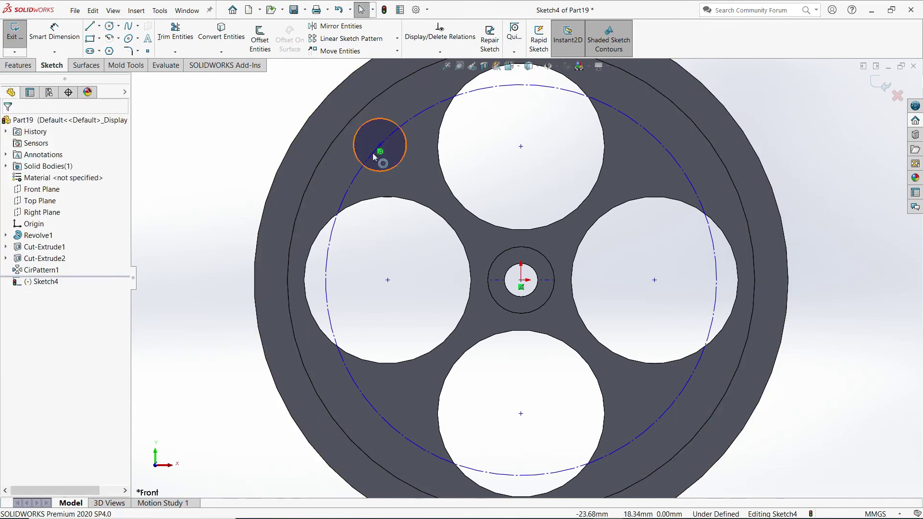
pyautogui.press('Escape')
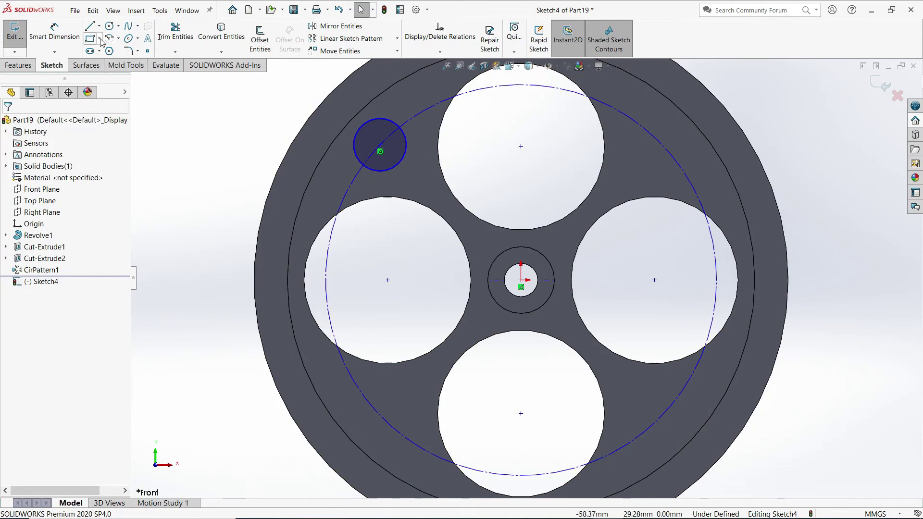
pyautogui.click(98, 38)
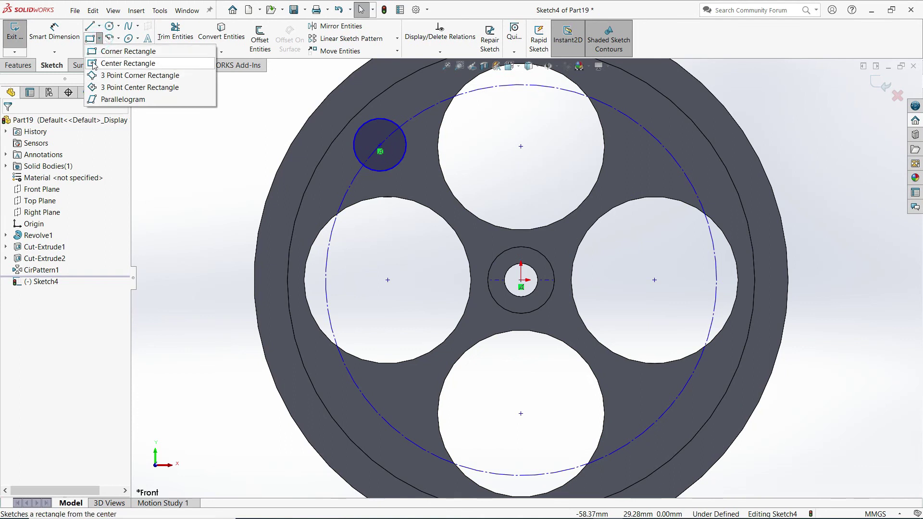
pyautogui.click(93, 63)
pyautogui.click(520, 280)
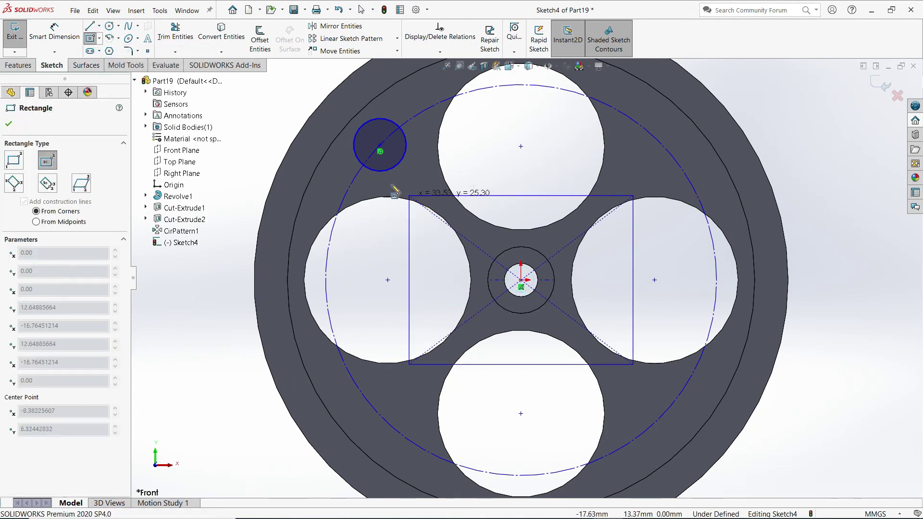
pyautogui.click(379, 145)
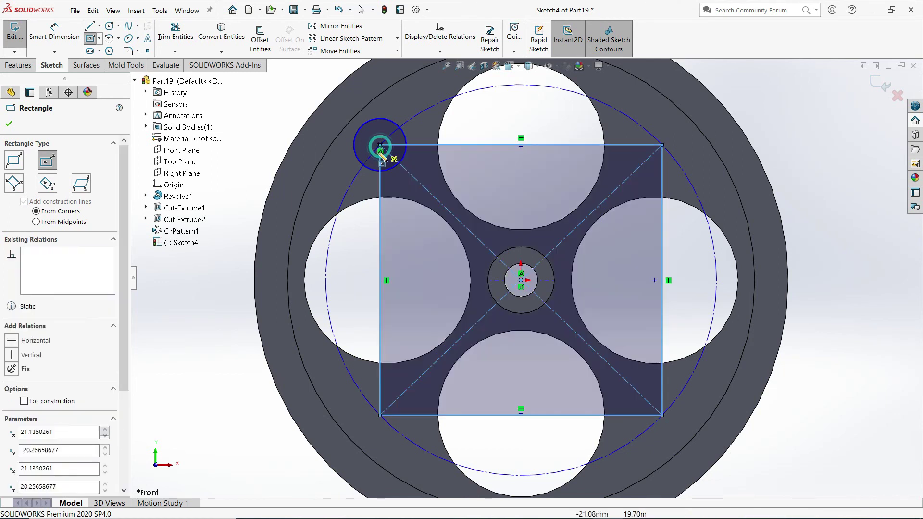
pyautogui.press('f')
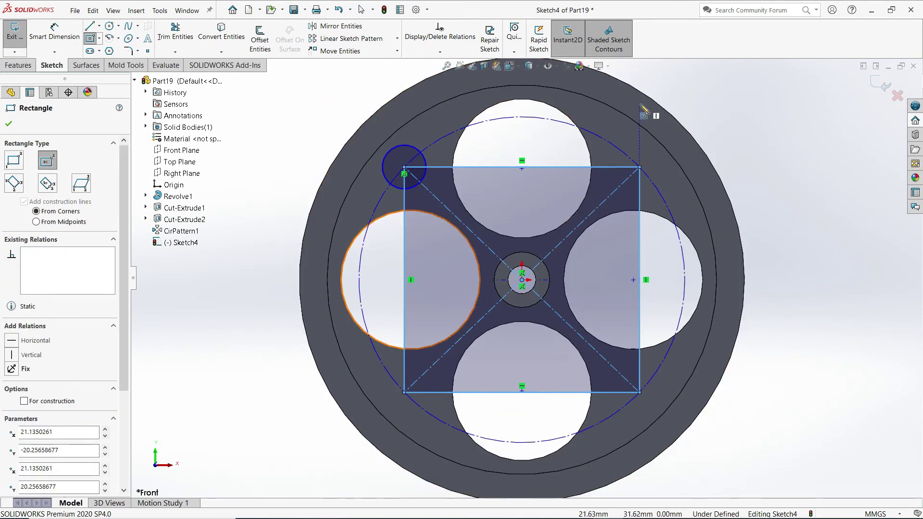
pyautogui.click(34, 404)
pyautogui.click(8, 126)
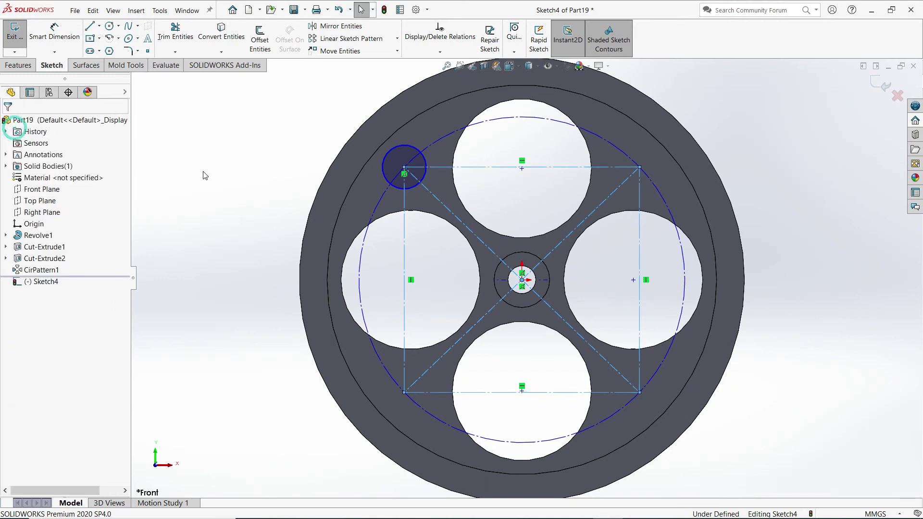
# - Place a diameter dimension on the dash-dot construction circle
pyautogui.press('d')
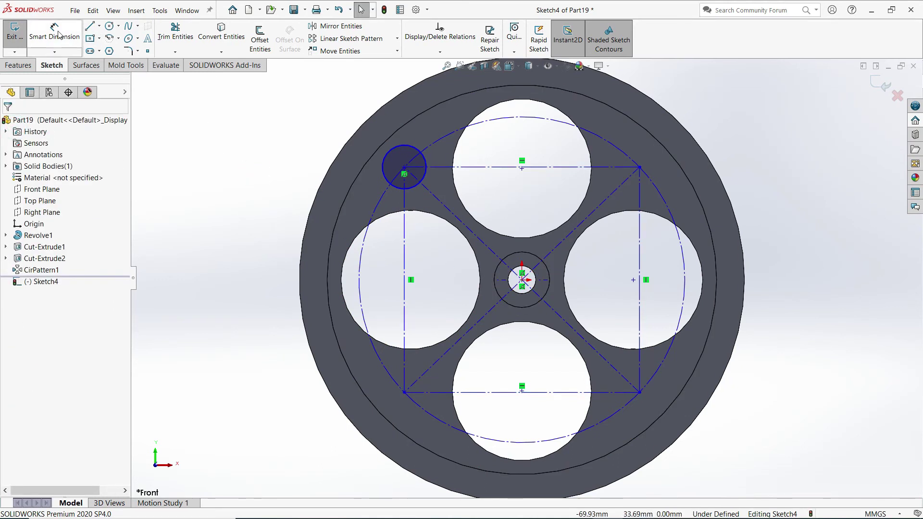
pyautogui.click(672, 205)
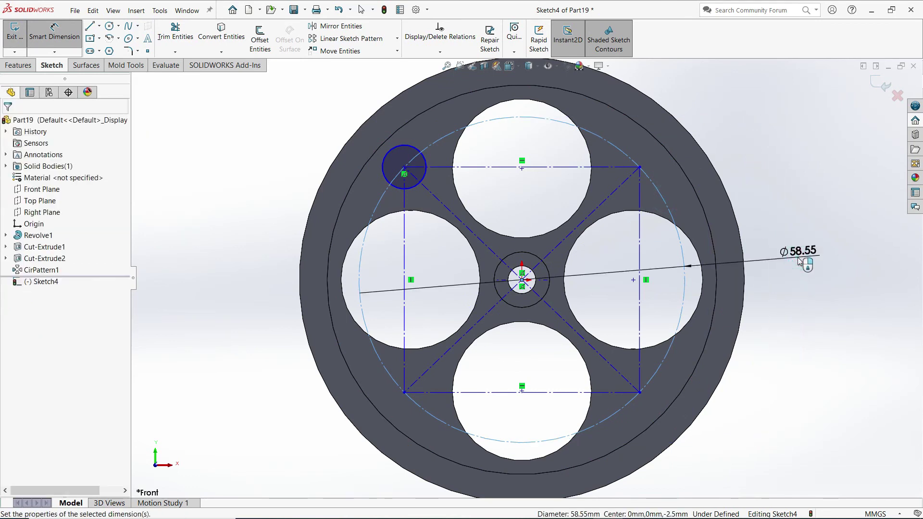
pyautogui.click(799, 258)
# - Set the construction circle to Ø55 and the small corner circle to Ø12
pyautogui.write('55')
pyautogui.press('Return')
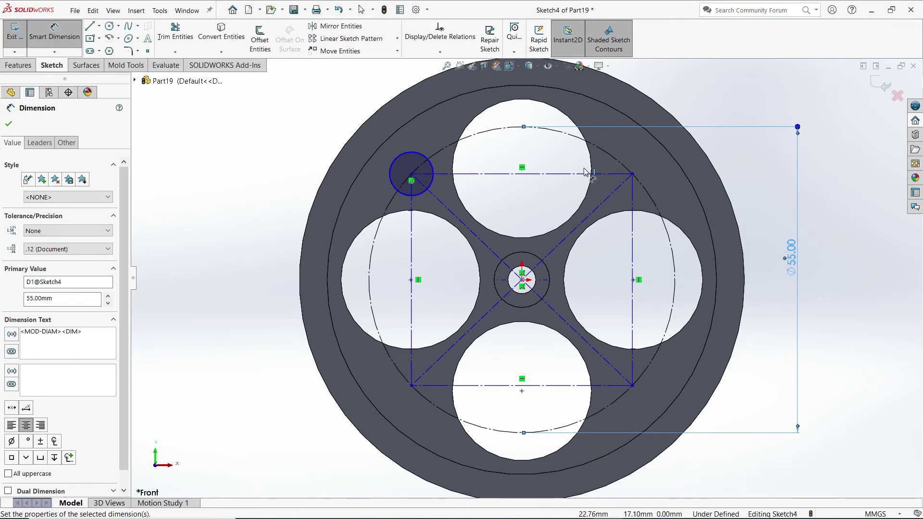
pyautogui.click(397, 156)
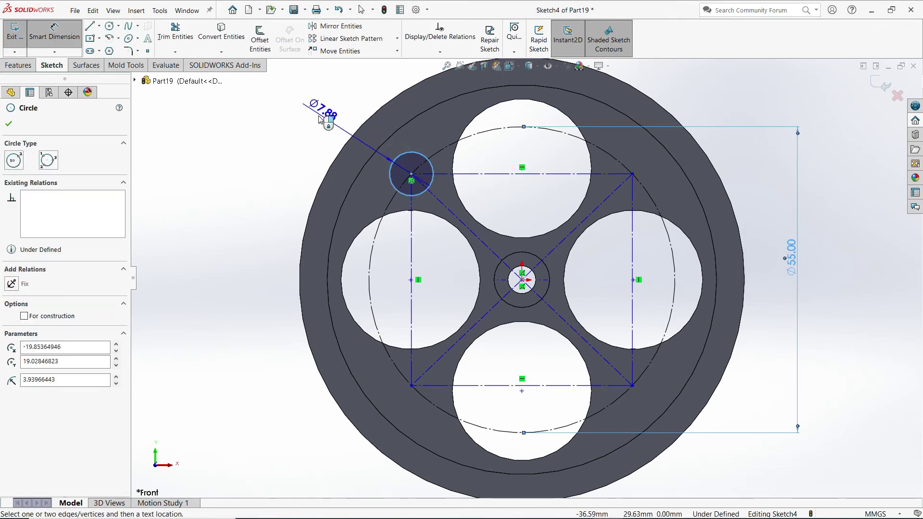
pyautogui.click(316, 124)
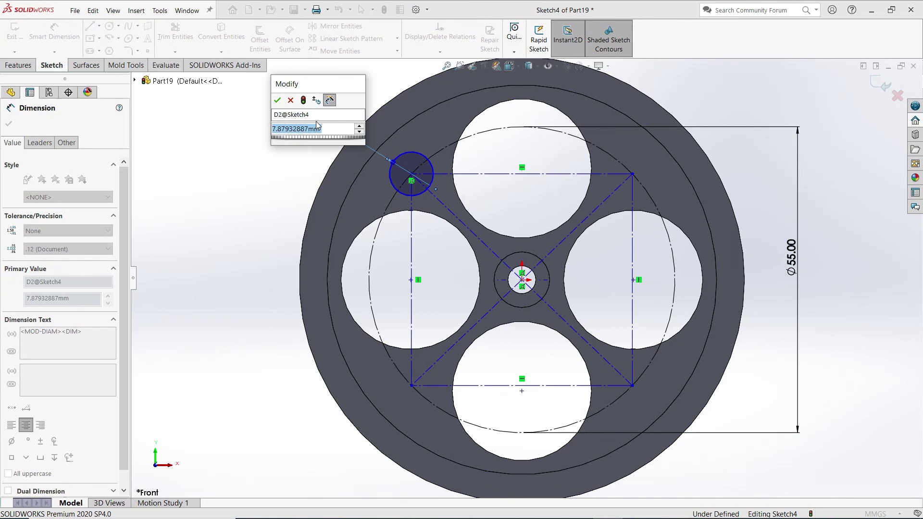
pyautogui.write('12')
pyautogui.press('Return')
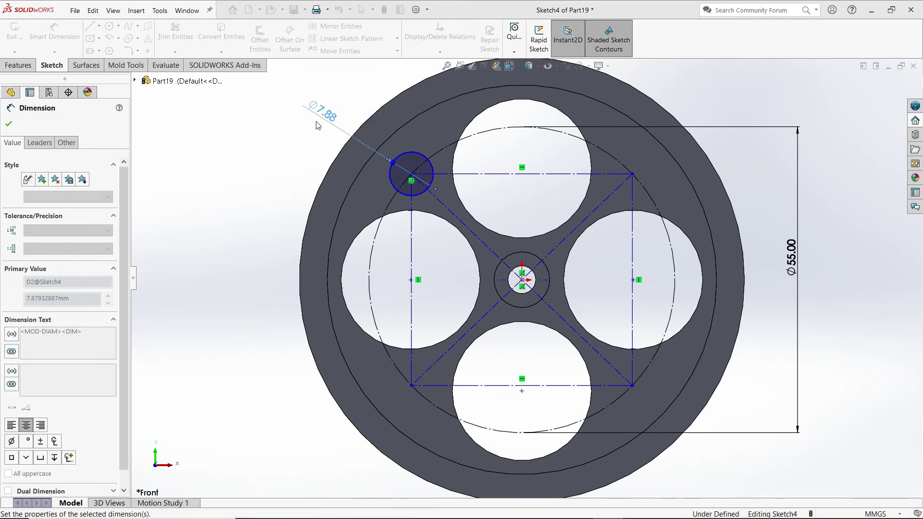
pyautogui.click(267, 193)
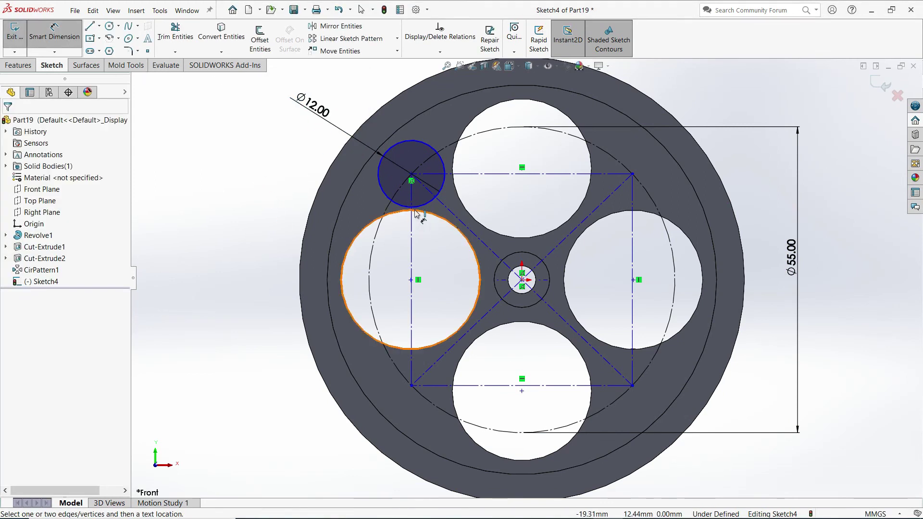
# - Start dimensioning the square's left side, then cancel it and exit dimensioning
pyautogui.scroll(-4, 385, 192)
pyautogui.scroll(2, 465, 221)
pyautogui.scroll(3, 518, 272)
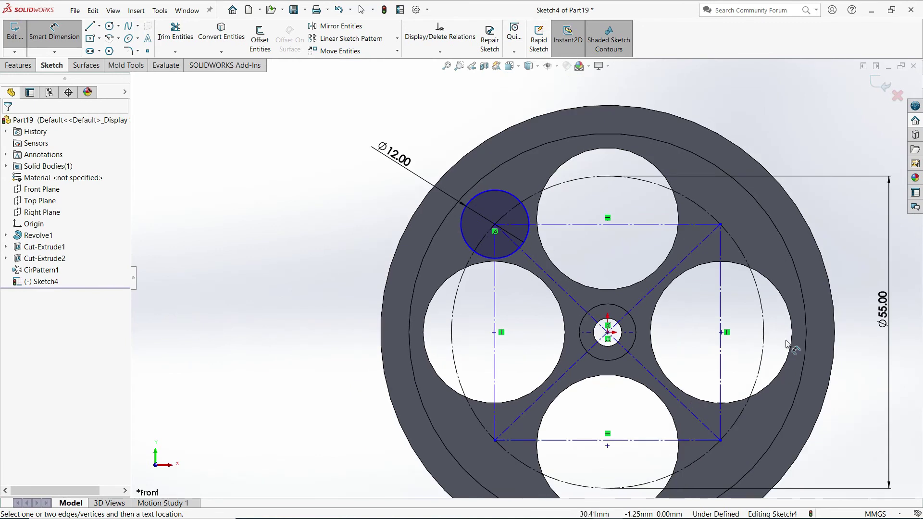
pyautogui.scroll(2, 789, 346)
pyautogui.scroll(-1, 773, 347)
pyautogui.scroll(1, 770, 345)
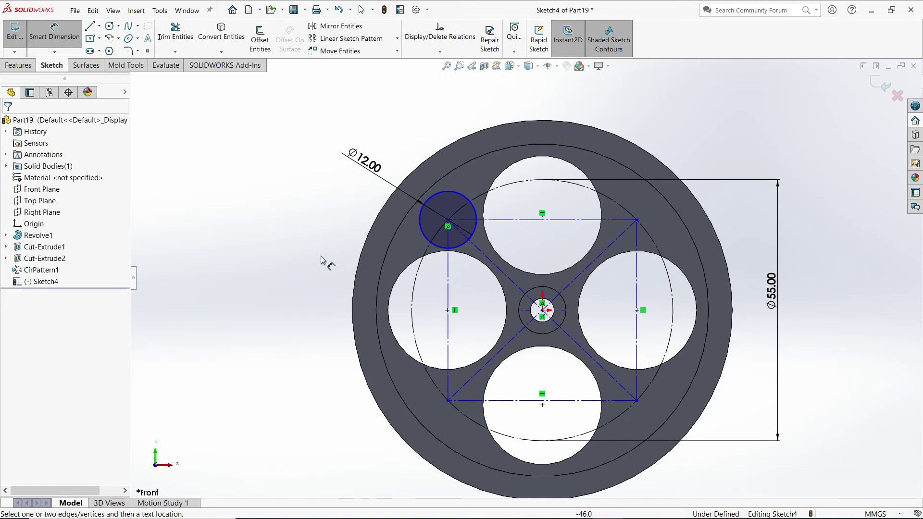
pyautogui.click(448, 300)
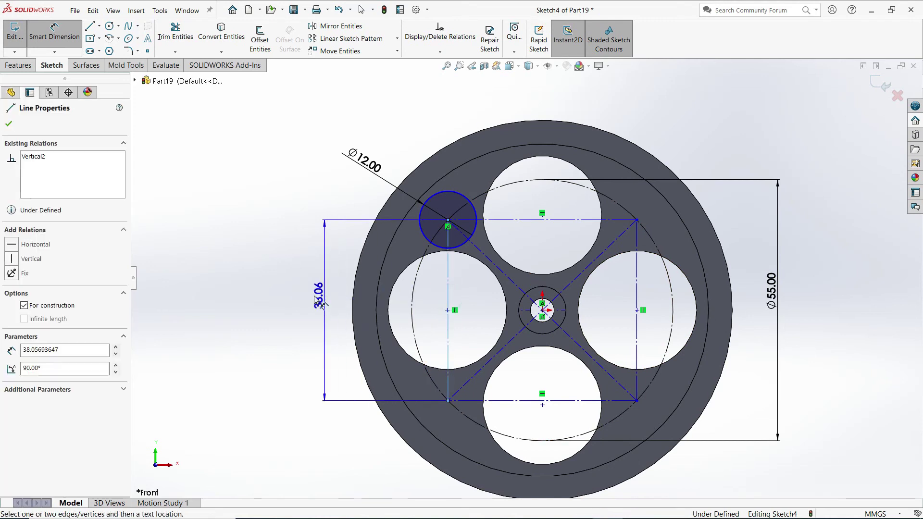
pyautogui.press('Escape')
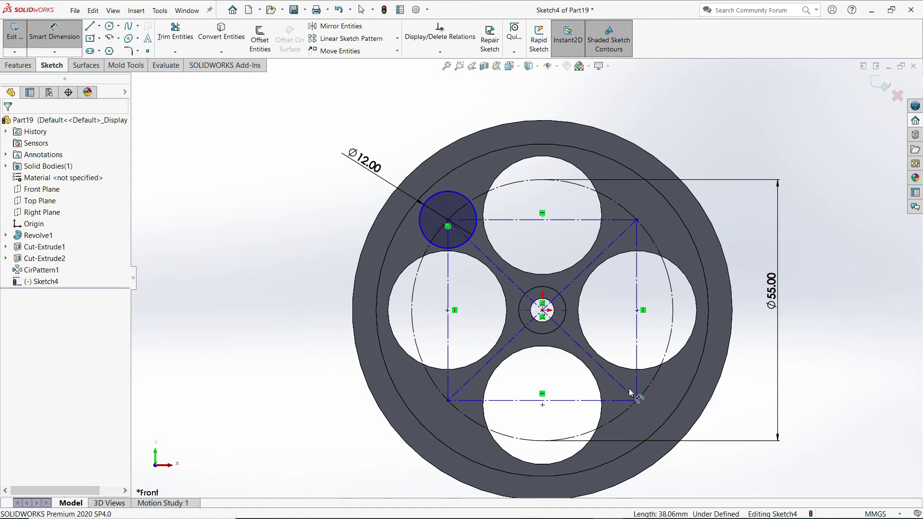
pyautogui.press('Escape')
pyautogui.scroll(-3, 460, 232)
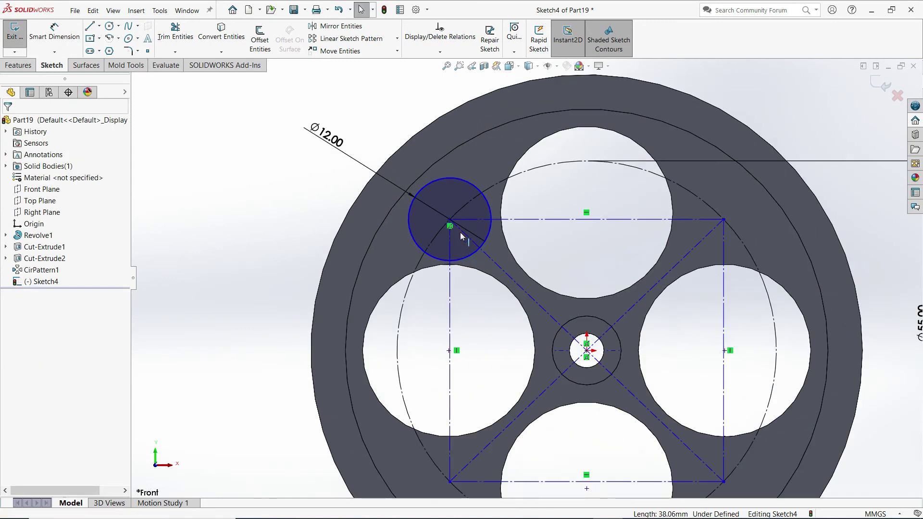
pyautogui.scroll(-2, 464, 232)
pyautogui.scroll(5, 395, 196)
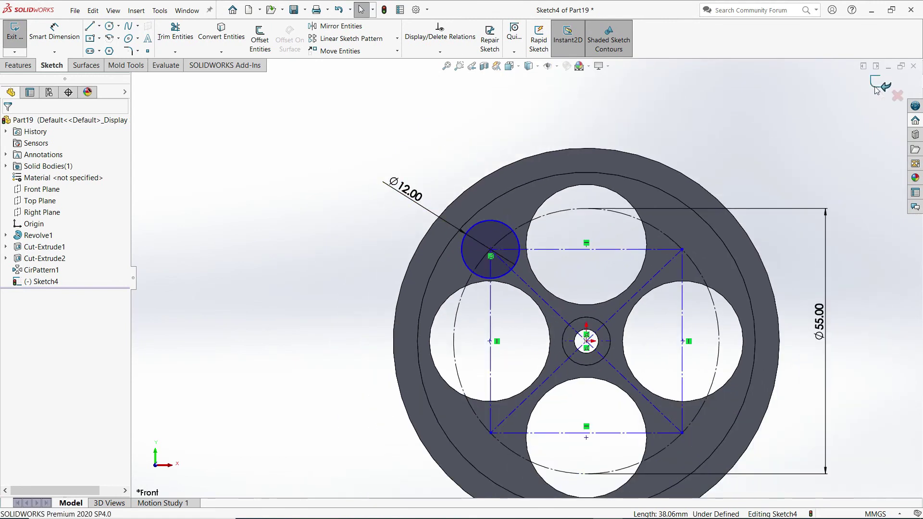
# - Make the Ø12 circle's centre coincident with the 55 mm construction circle
pyautogui.click(440, 51)
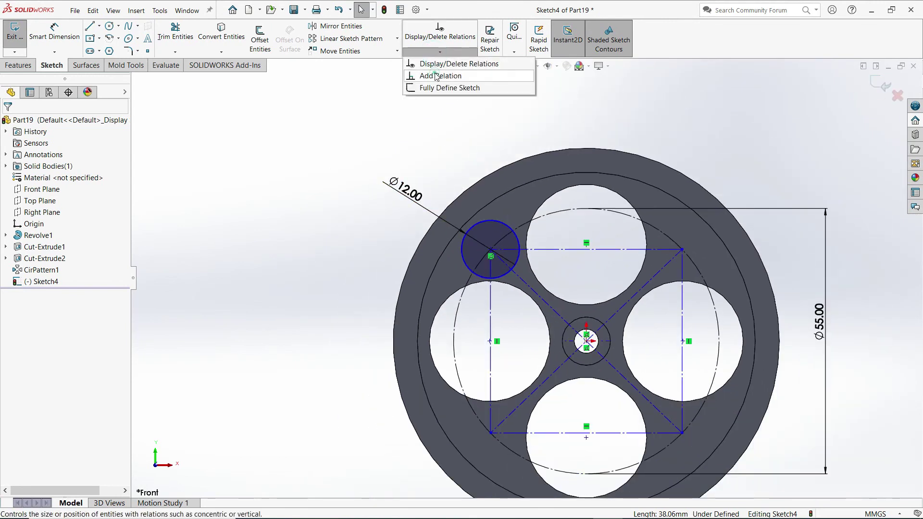
pyautogui.click(435, 74)
pyautogui.scroll(-2, 672, 321)
pyautogui.scroll(-1, 668, 259)
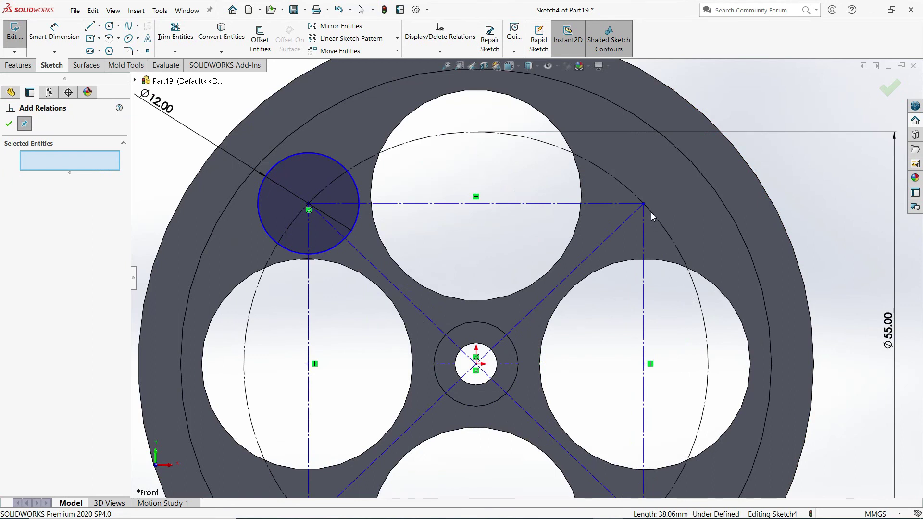
pyautogui.click(645, 205)
pyautogui.click(665, 230)
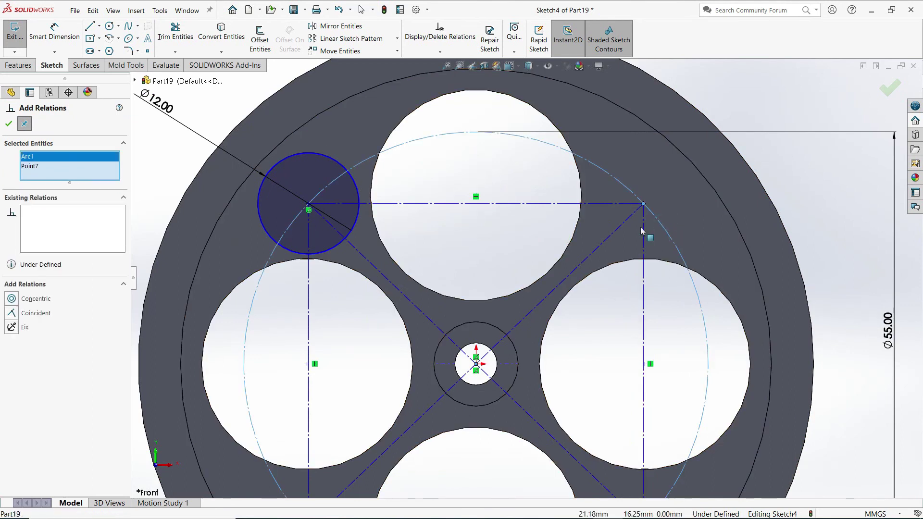
pyautogui.click(12, 313)
# - Make the construction square's lower-right corner coincident with the construction circle
pyautogui.press('f')
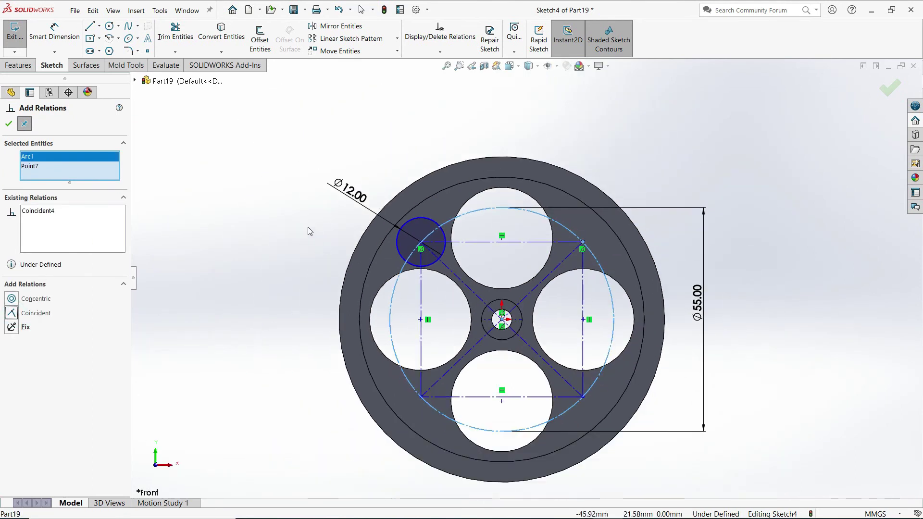
pyautogui.scroll(-4, 603, 374)
pyautogui.scroll(-2, 592, 431)
pyautogui.scroll(3, 544, 406)
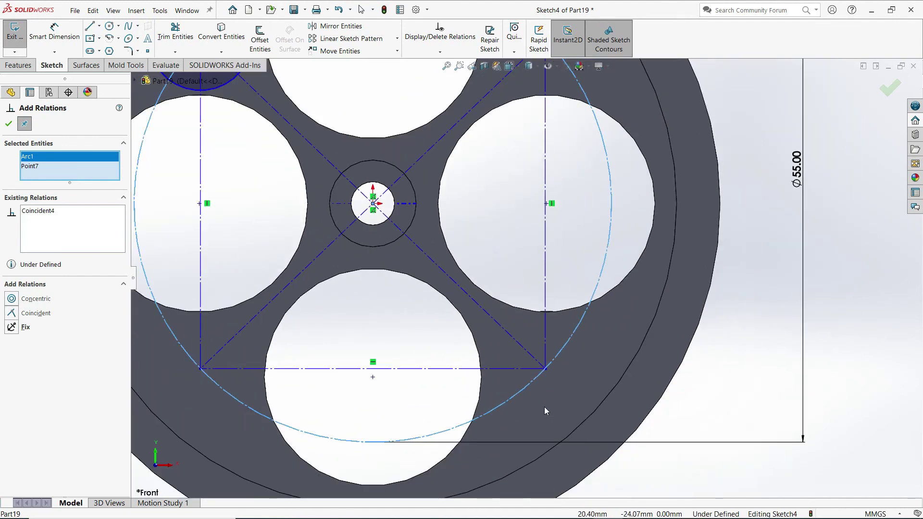
pyautogui.scroll(-5, 551, 345)
pyautogui.click(539, 309)
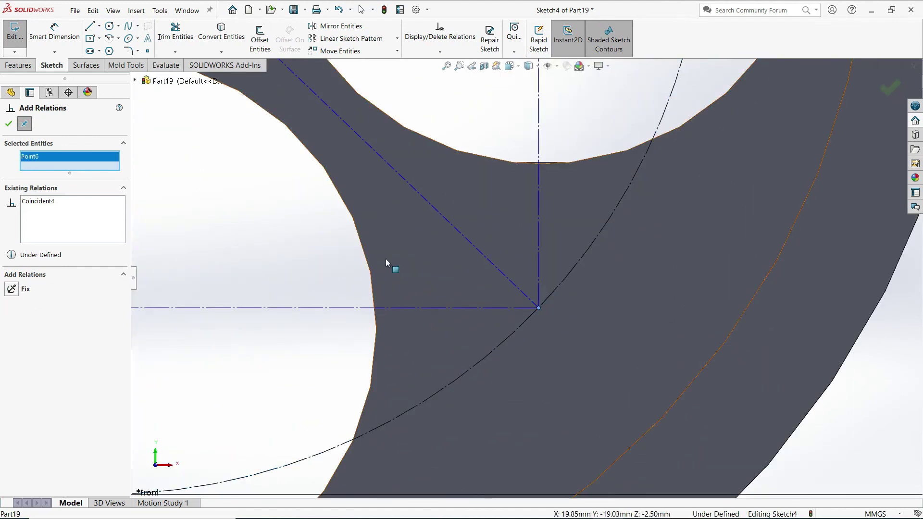
pyautogui.click(567, 276)
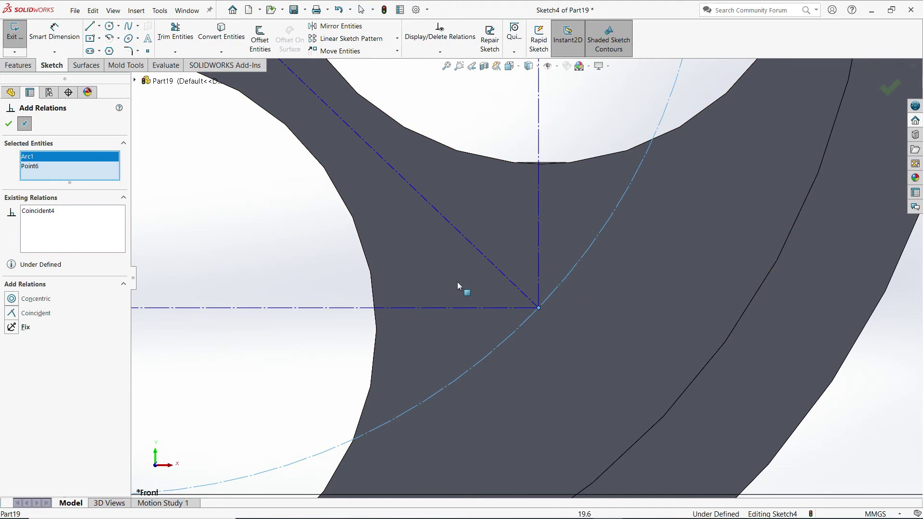
pyautogui.click(19, 314)
# - Select the square's lower-left corner and the construction circle, then close the relations settings
pyautogui.scroll(3, 442, 268)
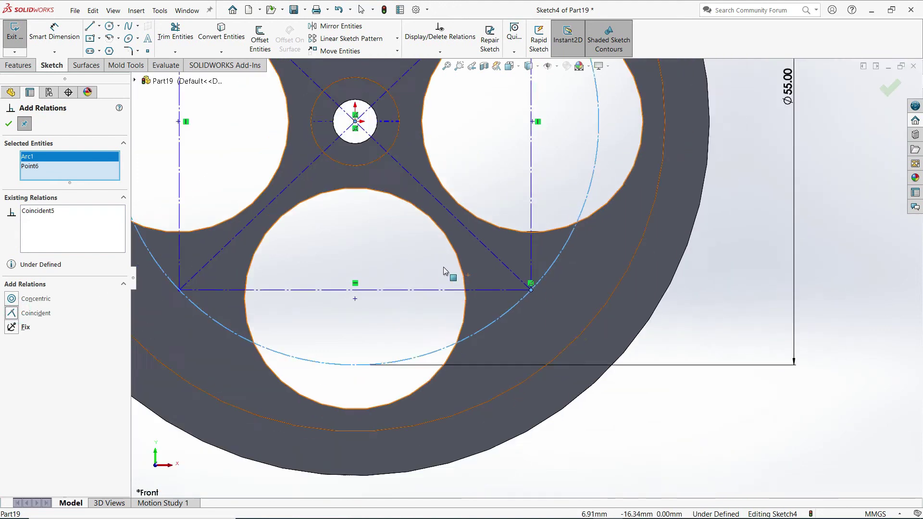
pyautogui.scroll(3, 350, 272)
pyautogui.scroll(5, 377, 289)
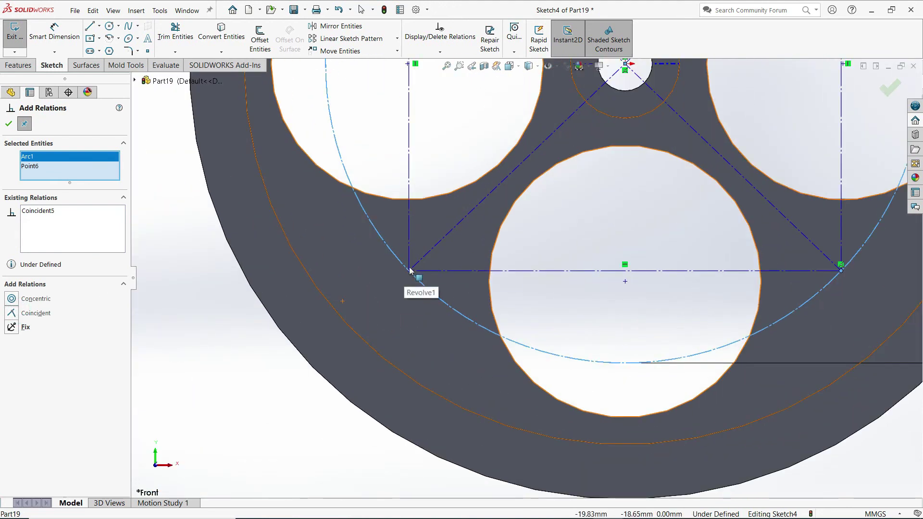
pyautogui.click(409, 271)
pyautogui.click(422, 284)
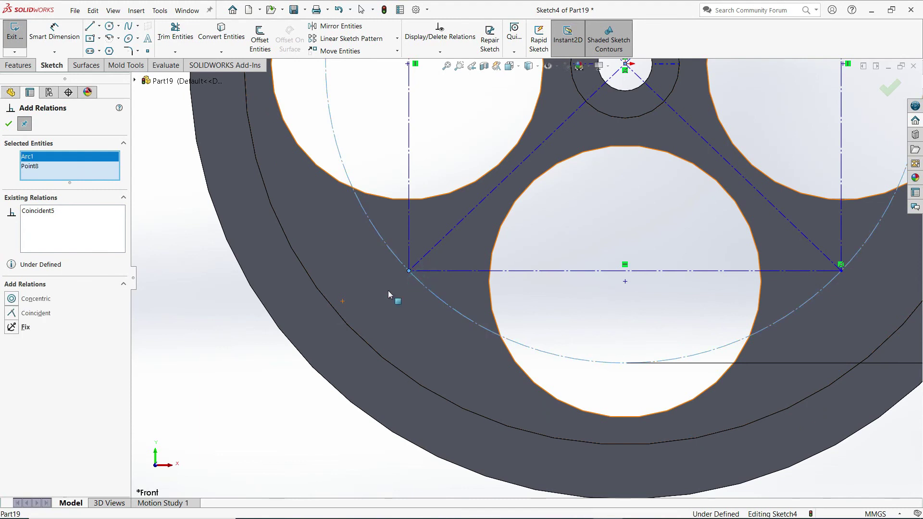
pyautogui.scroll(3, 248, 344)
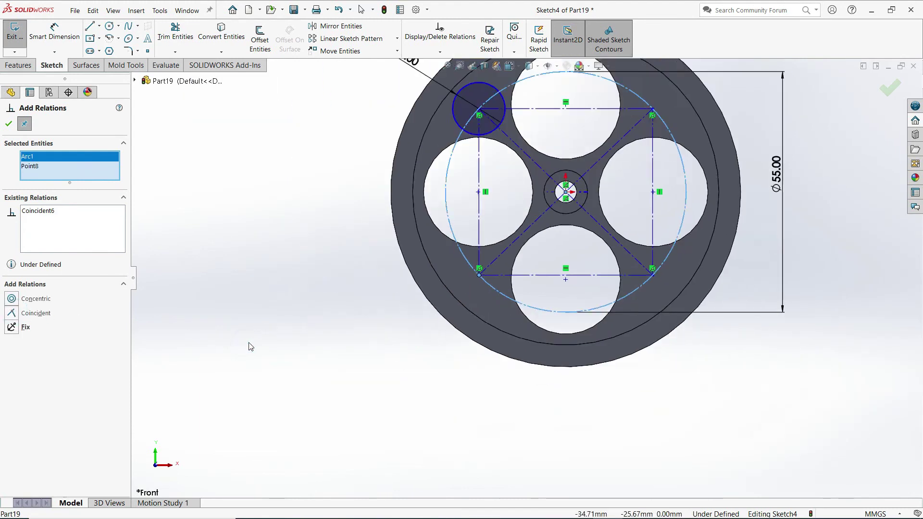
pyautogui.scroll(2, 420, 269)
pyautogui.press('Escape')
# - Select the edge of the top large hole
pyautogui.scroll(-2, 635, 231)
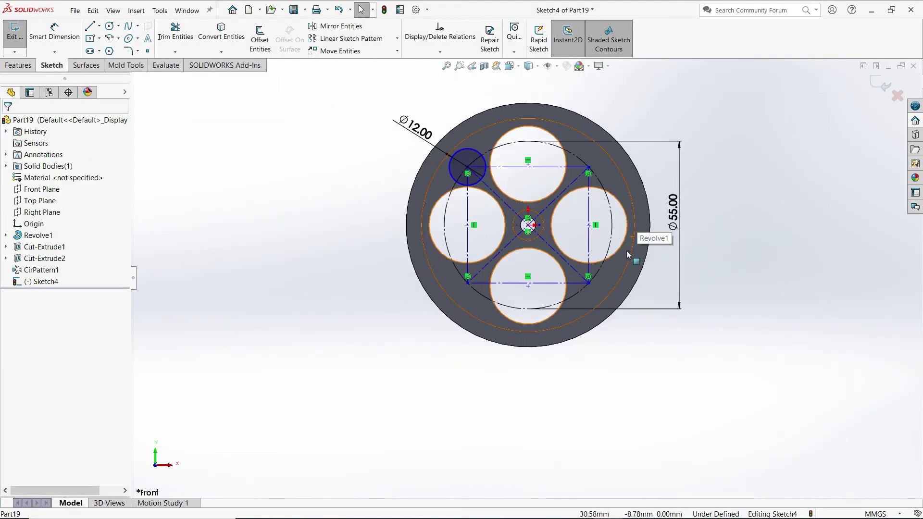
pyautogui.scroll(-2, 625, 245)
pyautogui.scroll(-1, 399, 140)
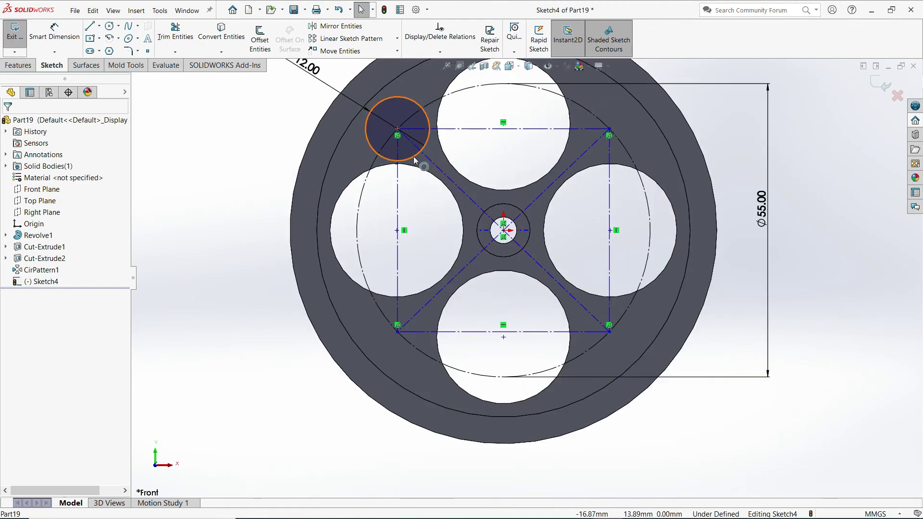
pyautogui.scroll(3, 423, 158)
pyautogui.scroll(-2, 429, 165)
pyautogui.click(508, 232)
pyautogui.scroll(-2, 508, 233)
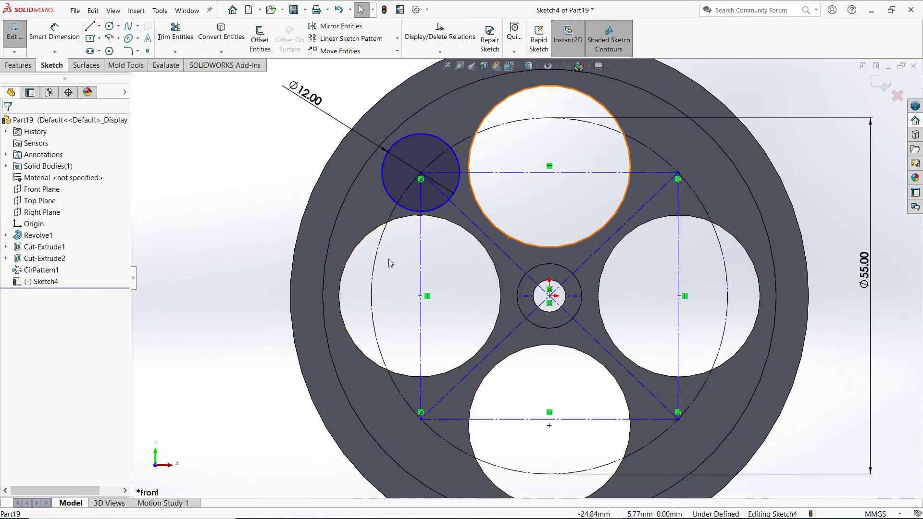
# - Dimension the diagonal construction line at 45° to the horizontal centreline
pyautogui.click(51, 38)
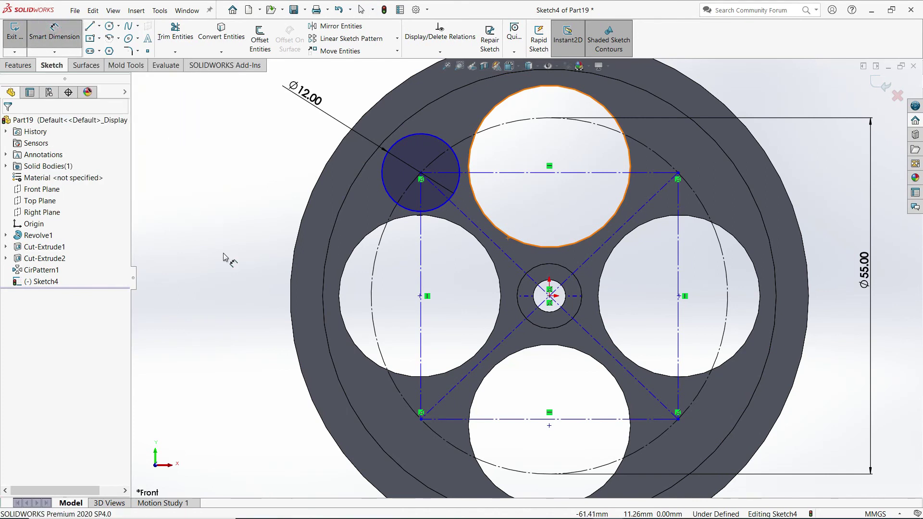
pyautogui.click(515, 267)
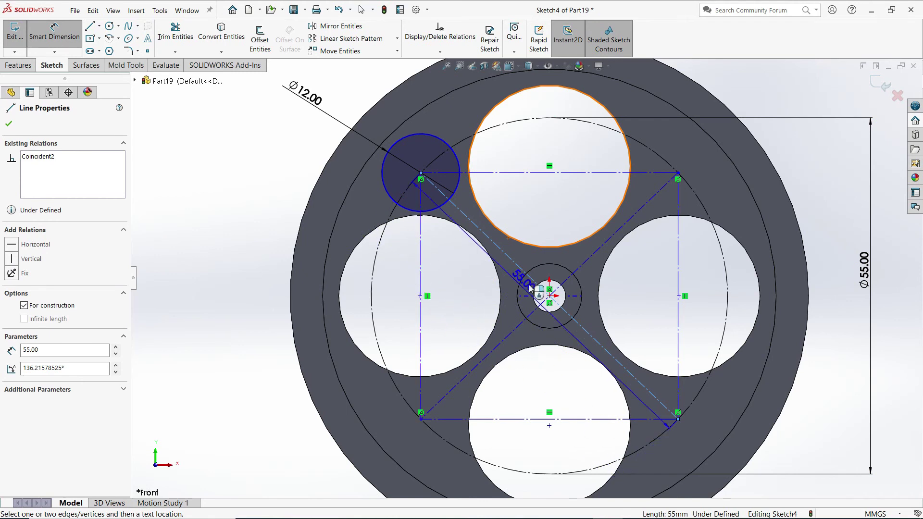
pyautogui.scroll(-3, 531, 293)
pyautogui.click(525, 298)
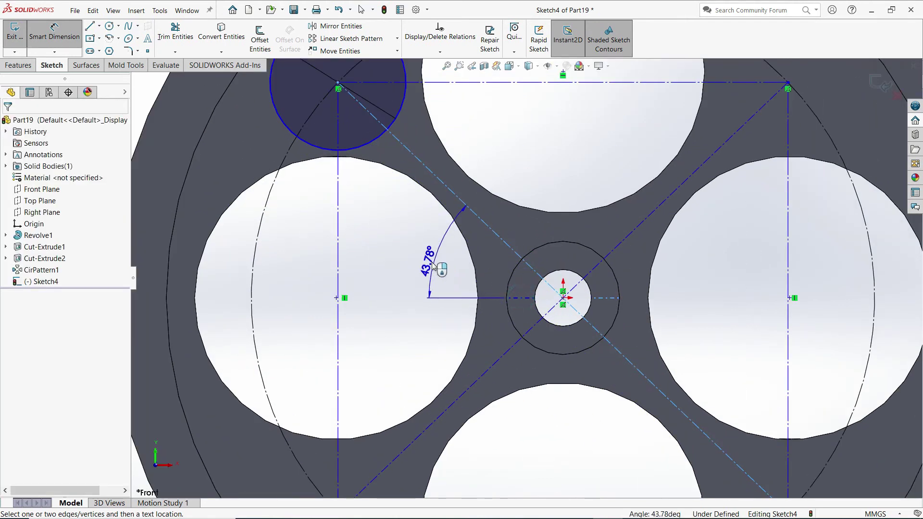
pyautogui.click(420, 261)
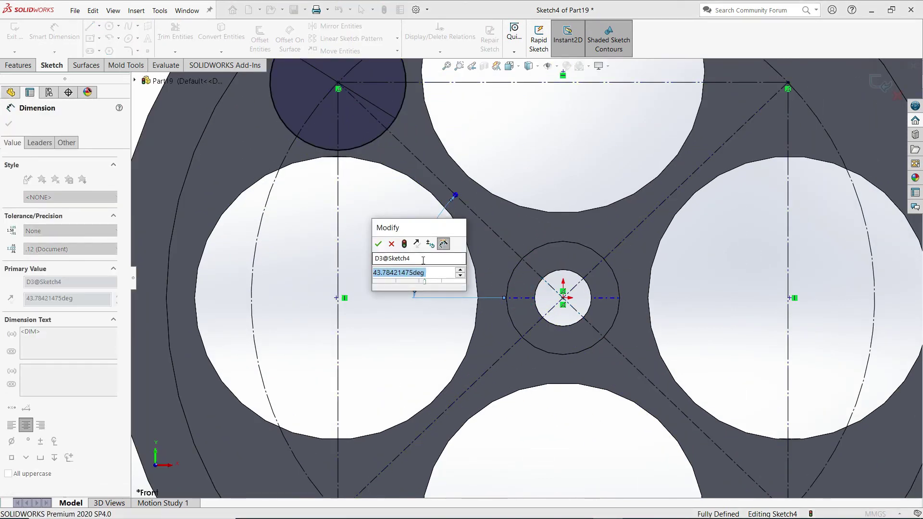
pyautogui.write('45')
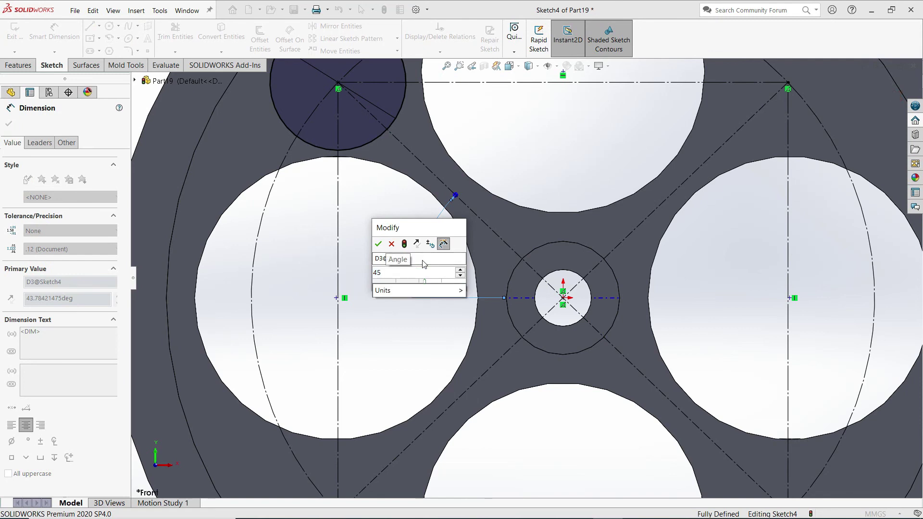
pyautogui.click(378, 243)
pyautogui.press('z')
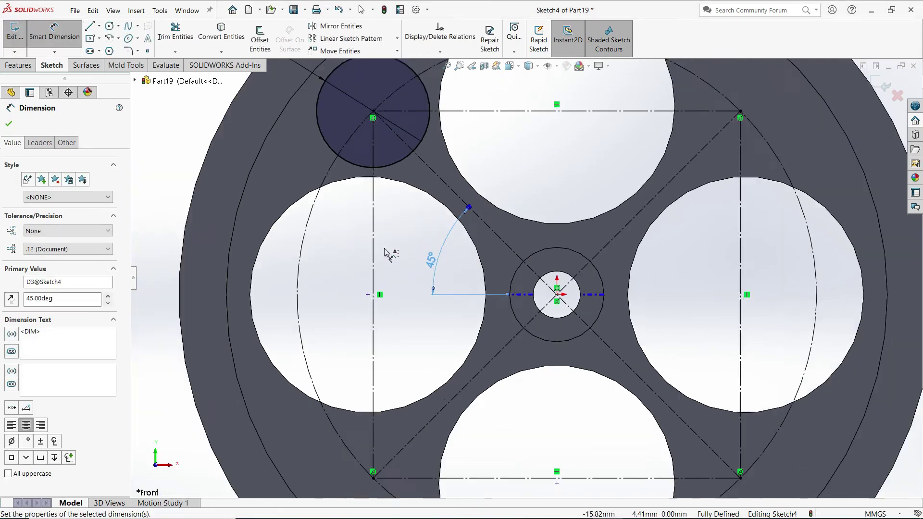
pyautogui.press('z')
pyautogui.click(244, 199)
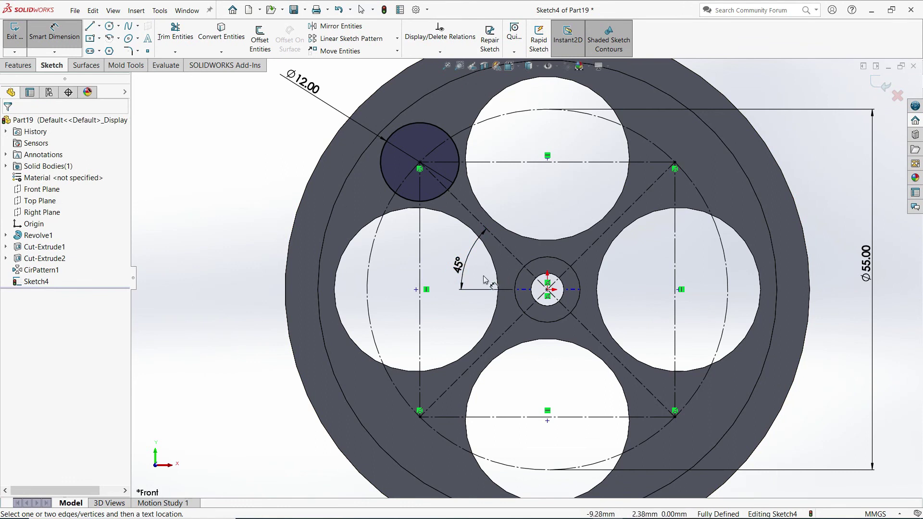
# - Zoom in and out to inspect the now fully defined small-hole sketch
pyautogui.scroll(-2, 519, 295)
pyautogui.scroll(-1, 519, 294)
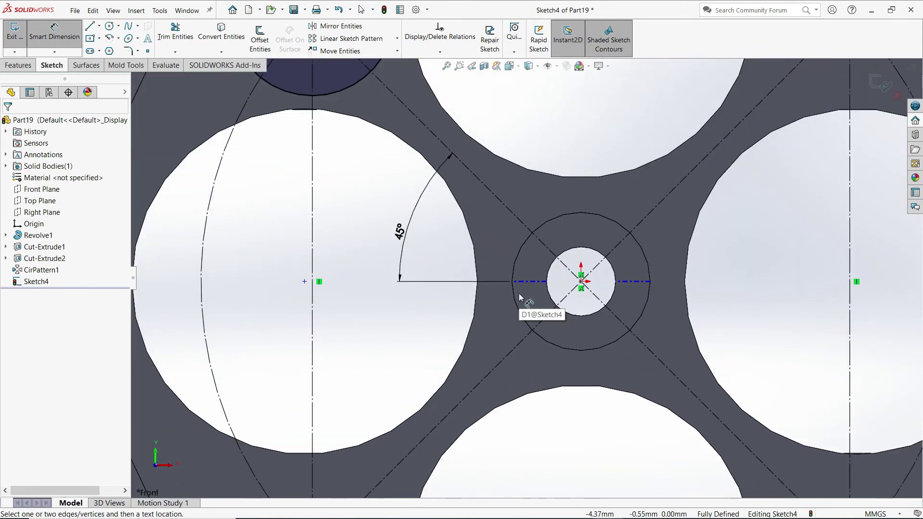
pyautogui.scroll(1, 520, 295)
pyautogui.scroll(1, 520, 294)
pyautogui.scroll(-3, 527, 285)
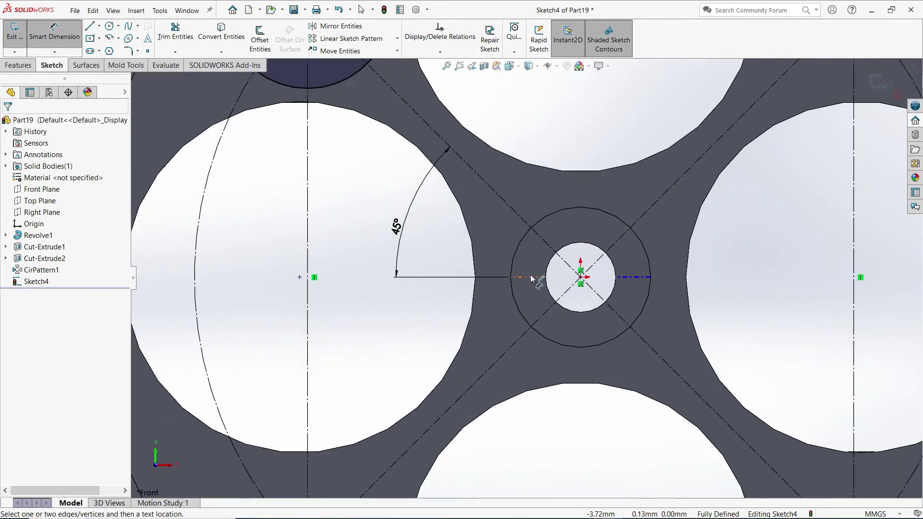
pyautogui.scroll(4, 530, 297)
pyautogui.scroll(1, 509, 292)
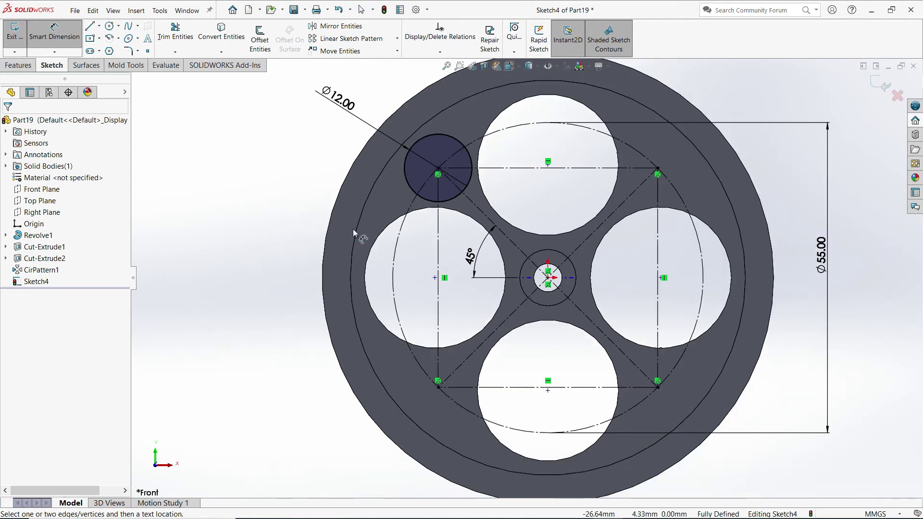
# - Extruded-cut the Ø12 circle Through All to create Cut-Extrude3
pyautogui.click(19, 65)
pyautogui.click(168, 41)
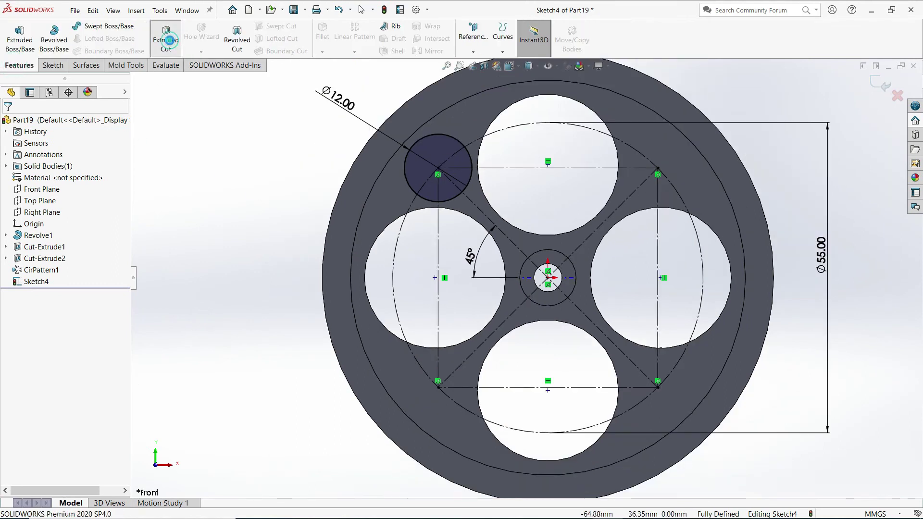
pyautogui.click(52, 190)
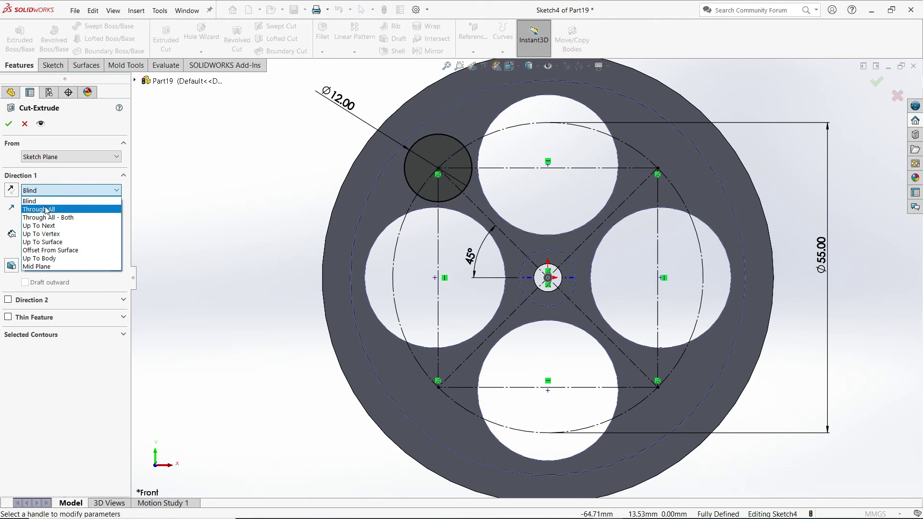
pyautogui.click(46, 210)
pyautogui.click(8, 124)
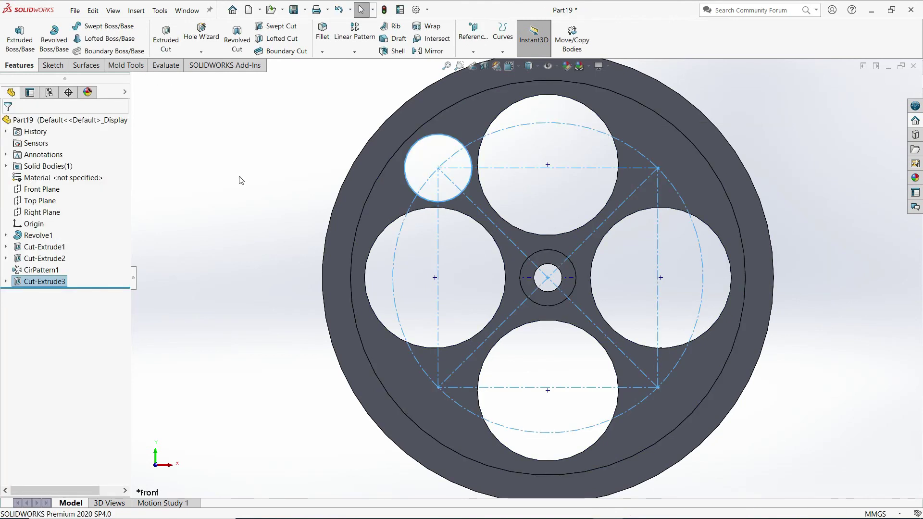
# - Circular-pattern Cut-Extrude3 about the hub's axis with 4 instances over 360°
pyautogui.click(354, 52)
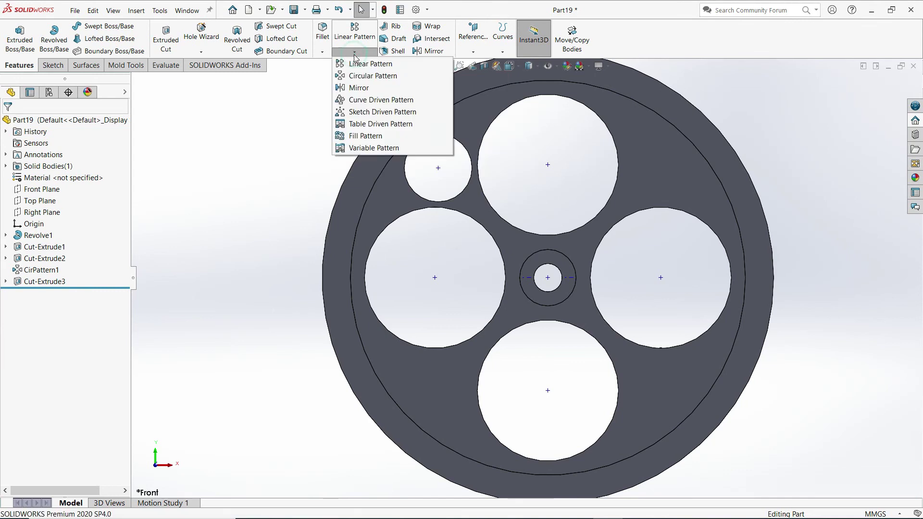
pyautogui.click(364, 76)
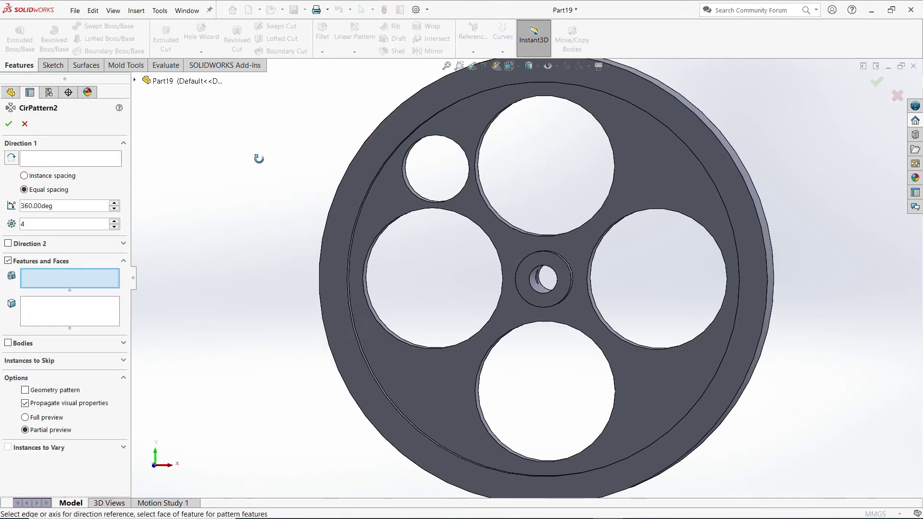
pyautogui.moveTo(270, 155); pyautogui.dragTo(248, 194, button='middle')
pyautogui.click(41, 159)
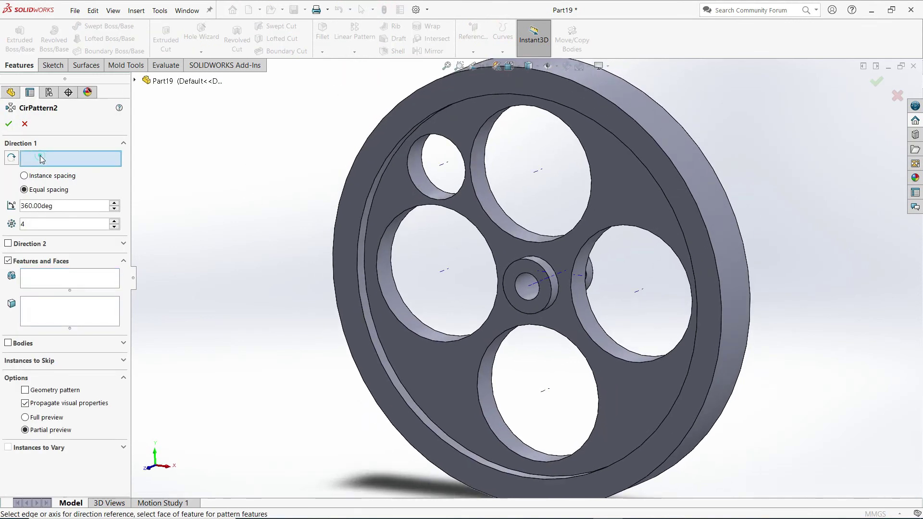
pyautogui.scroll(-5, 495, 325)
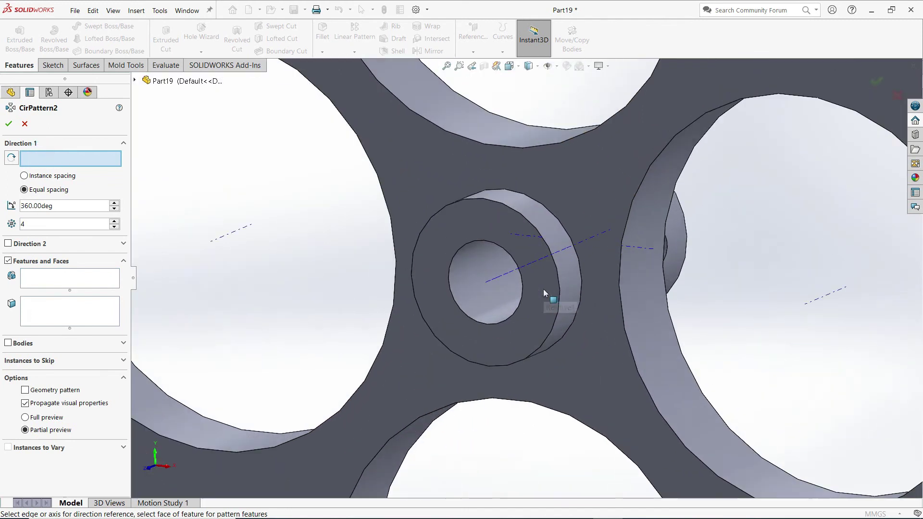
pyautogui.click(498, 281)
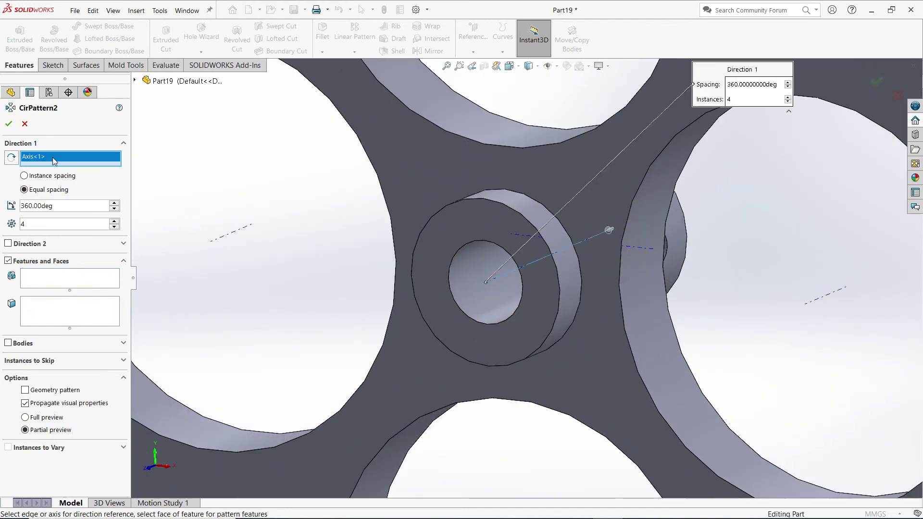
pyautogui.click(66, 281)
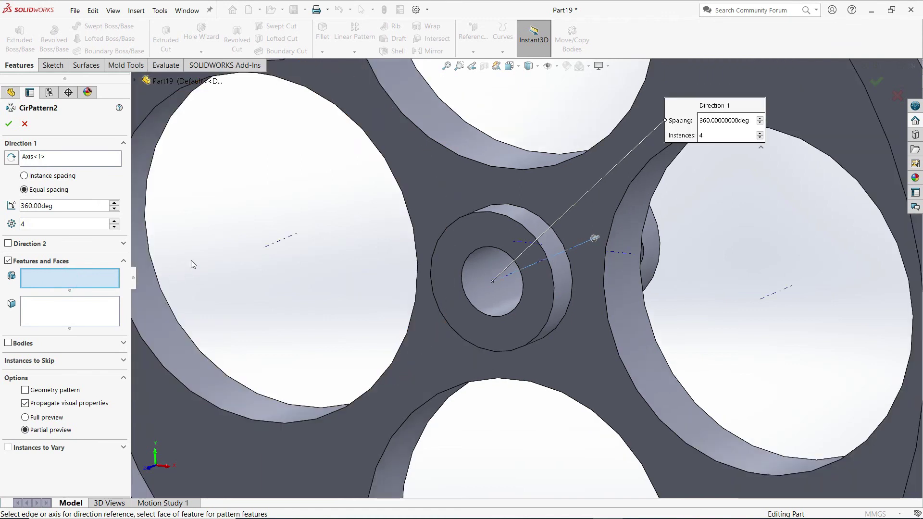
pyautogui.scroll(5, 191, 261)
pyautogui.click(381, 139)
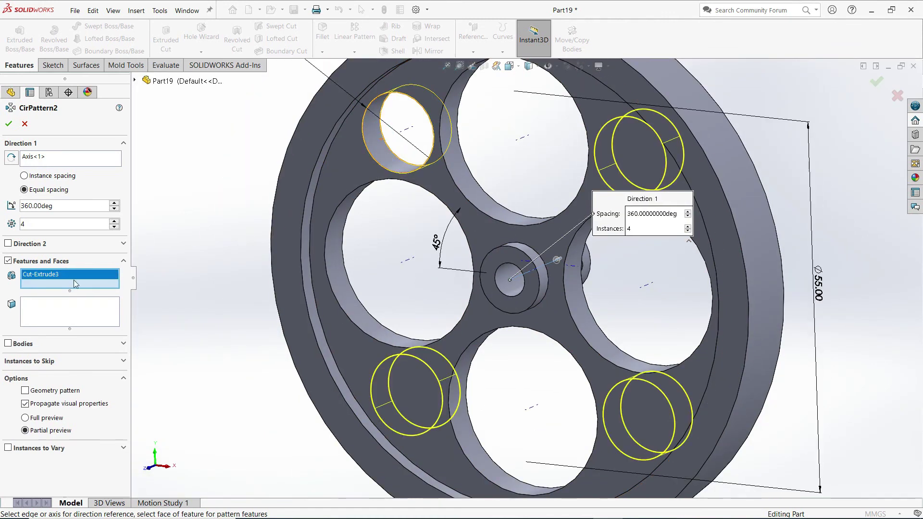
pyautogui.press('f')
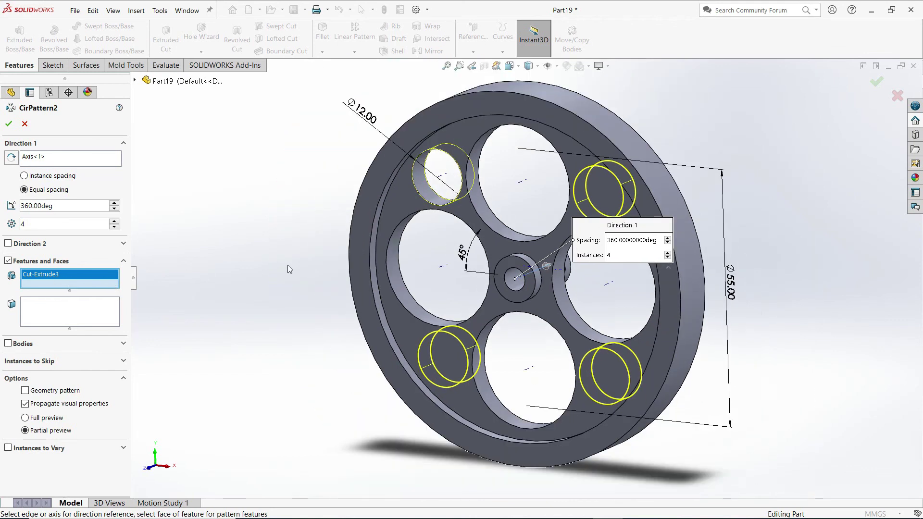
pyautogui.click(9, 125)
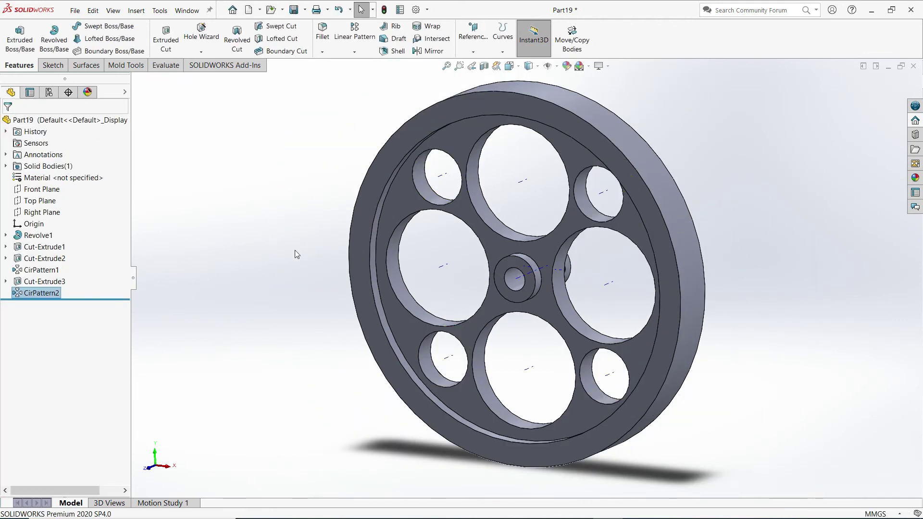
# - Switch to isometric view and apply burnished steel to the whole wheel body
pyautogui.click(557, 67)
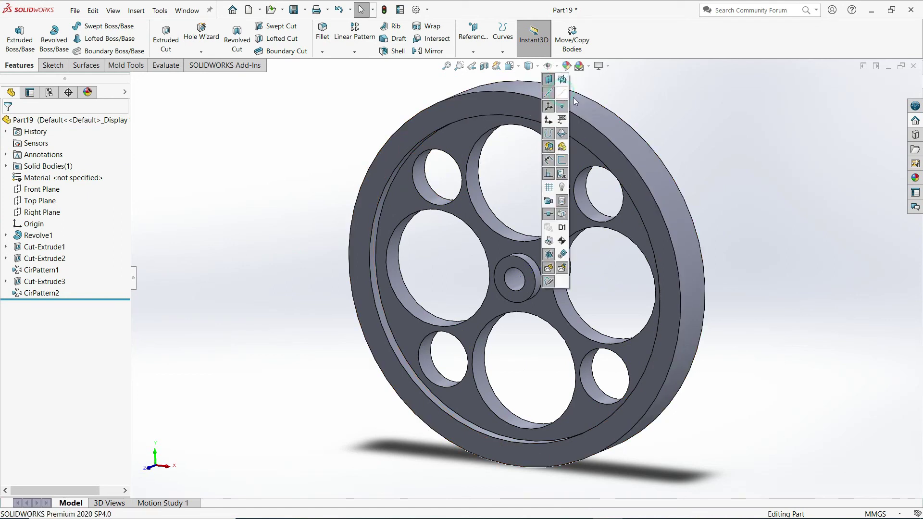
pyautogui.click(681, 116)
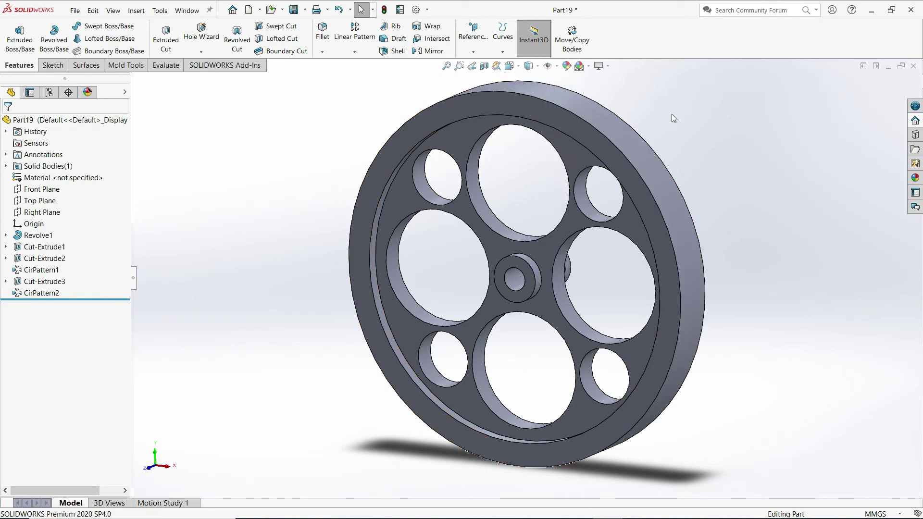
pyautogui.press('space')
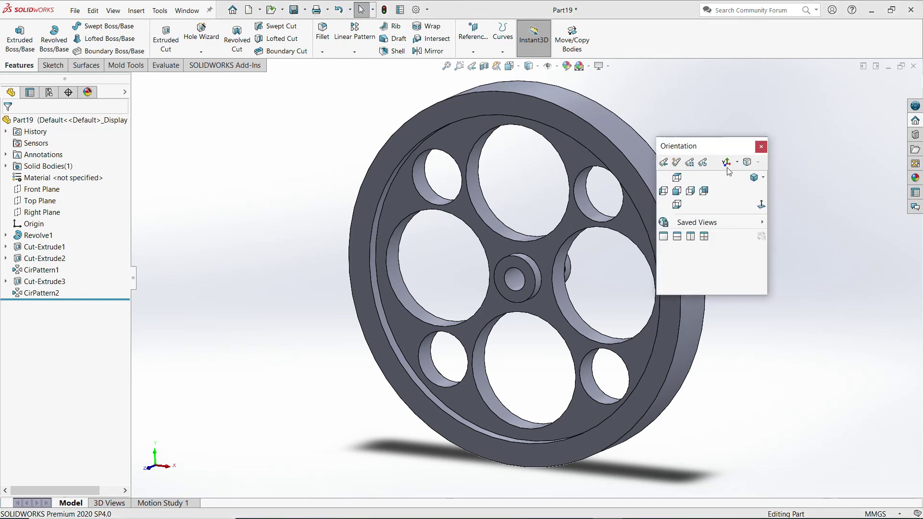
pyautogui.click(752, 179)
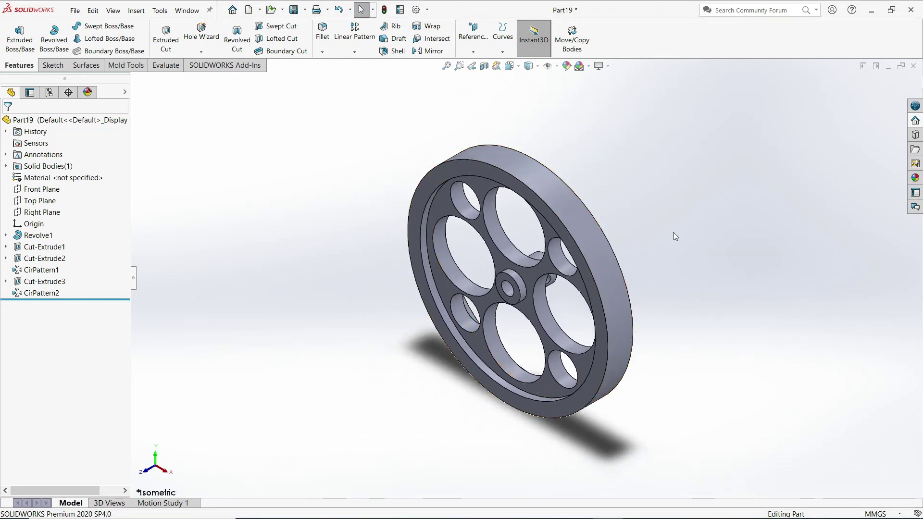
pyautogui.click(916, 177)
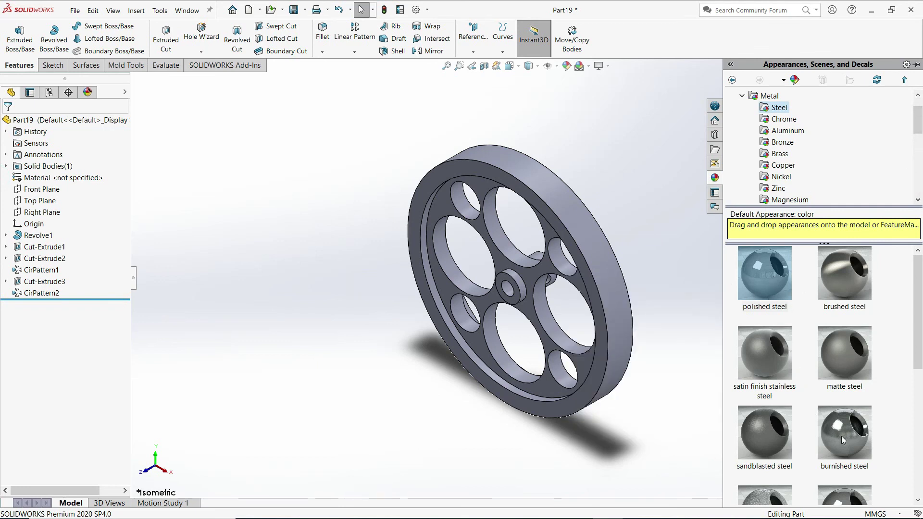
pyautogui.moveTo(841, 436); pyautogui.dragTo(619, 302)
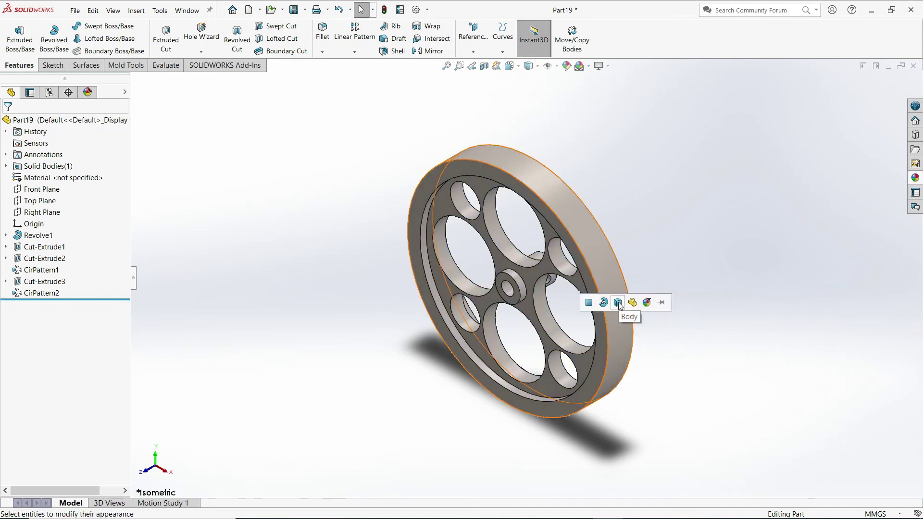
pyautogui.click(632, 303)
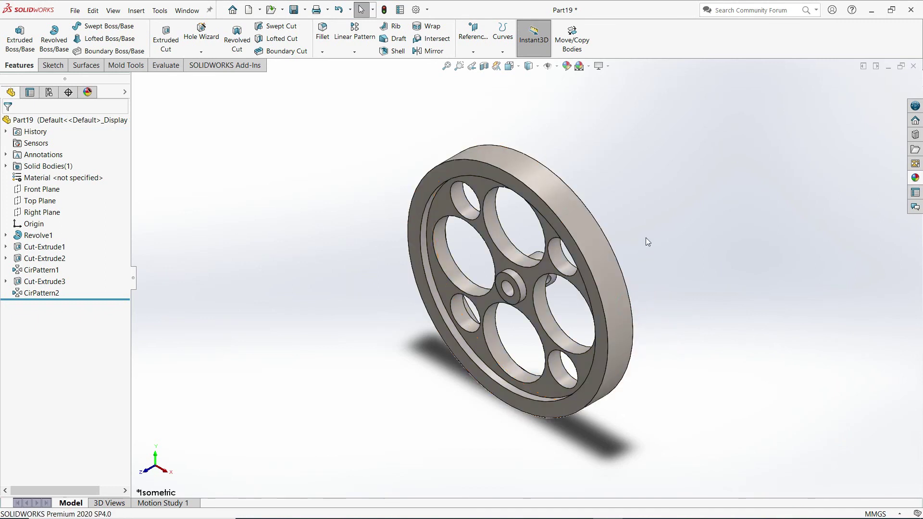
# - Return to isometric, expand Painted, and drop aluminum powdercoat onto the web face
pyautogui.moveTo(636, 236)
pyautogui.mouseDown(button='middle')
pyautogui.moveTo(687, 127)
pyautogui.moveTo(612, 181)
pyautogui.moveTo(680, 181)
pyautogui.mouseUp(button='middle')
pyautogui.press('space')
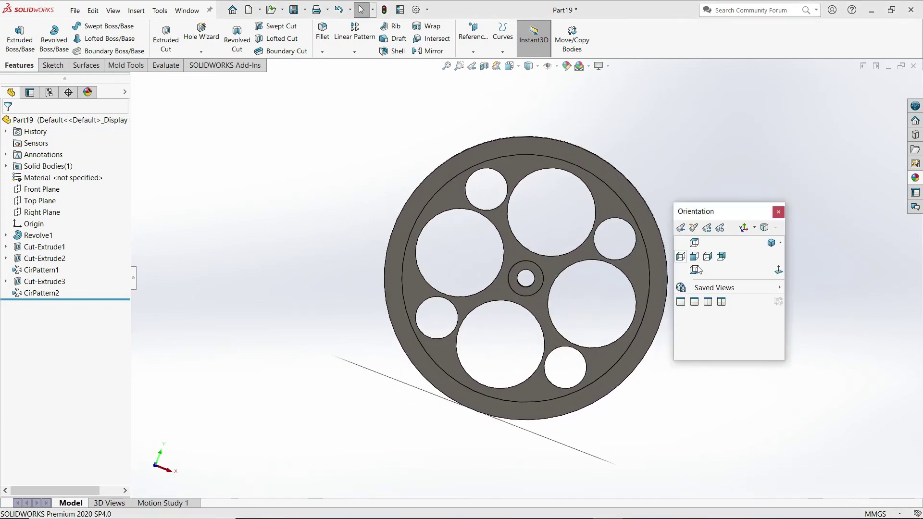
pyautogui.click(771, 244)
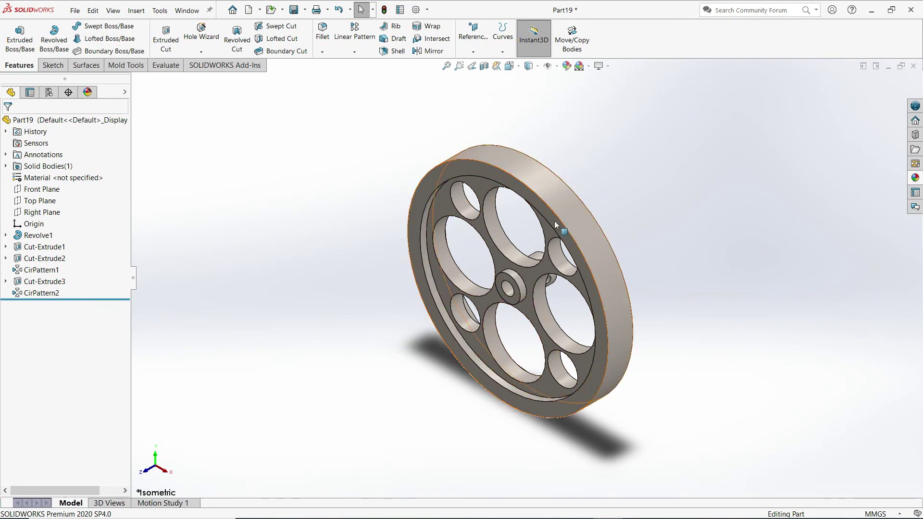
pyautogui.click(915, 179)
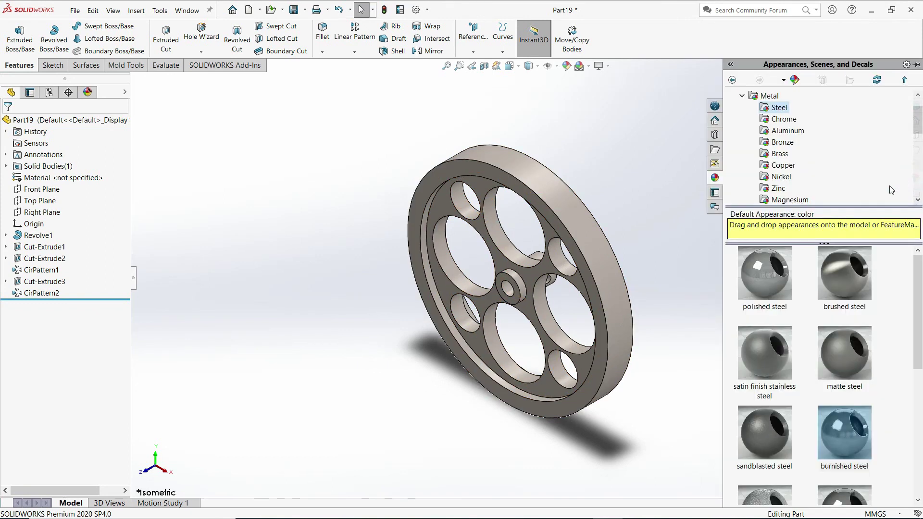
pyautogui.click(743, 97)
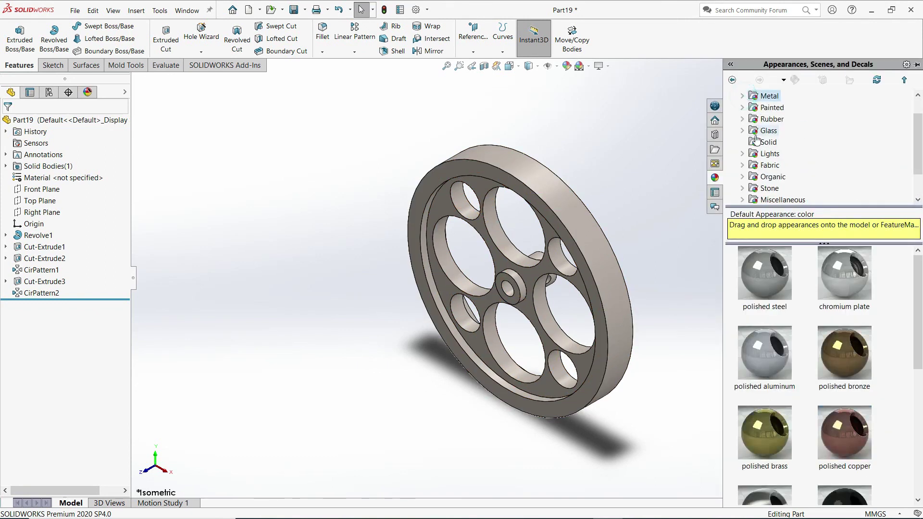
pyautogui.doubleClick(762, 109)
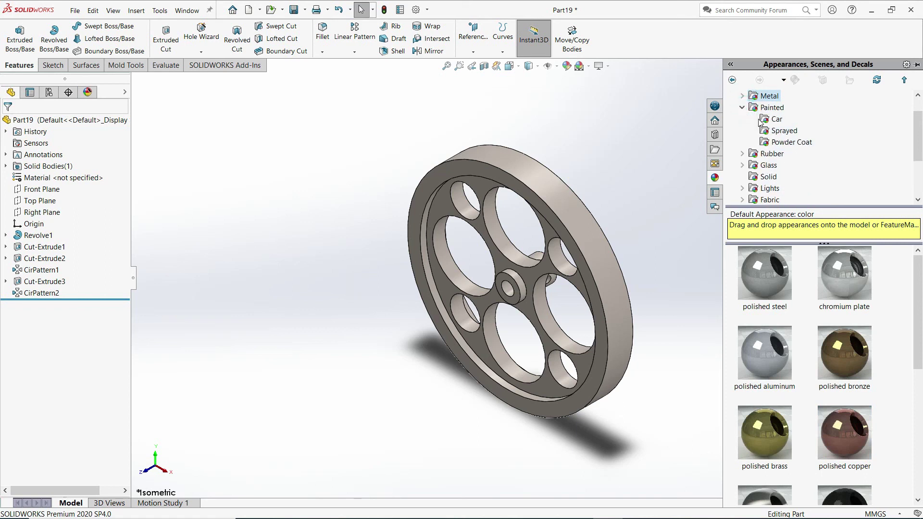
pyautogui.click(769, 109)
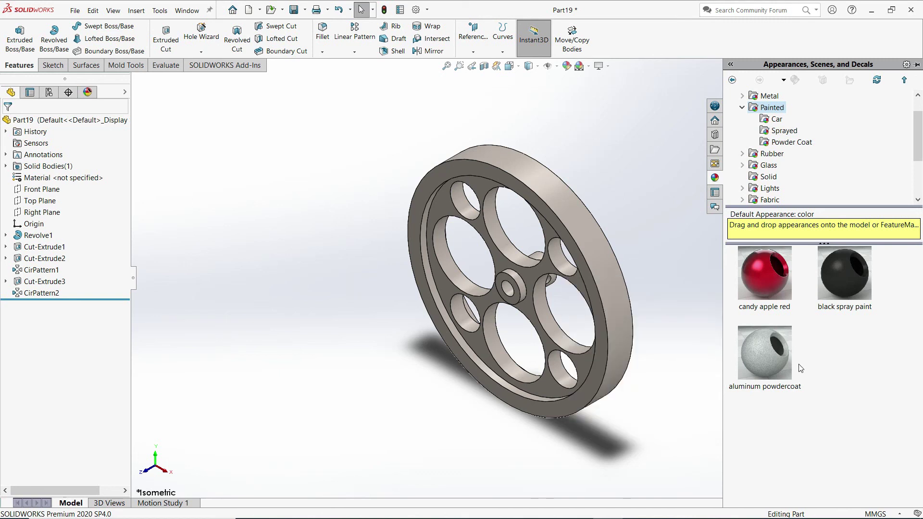
pyautogui.moveTo(764, 356); pyautogui.dragTo(525, 277)
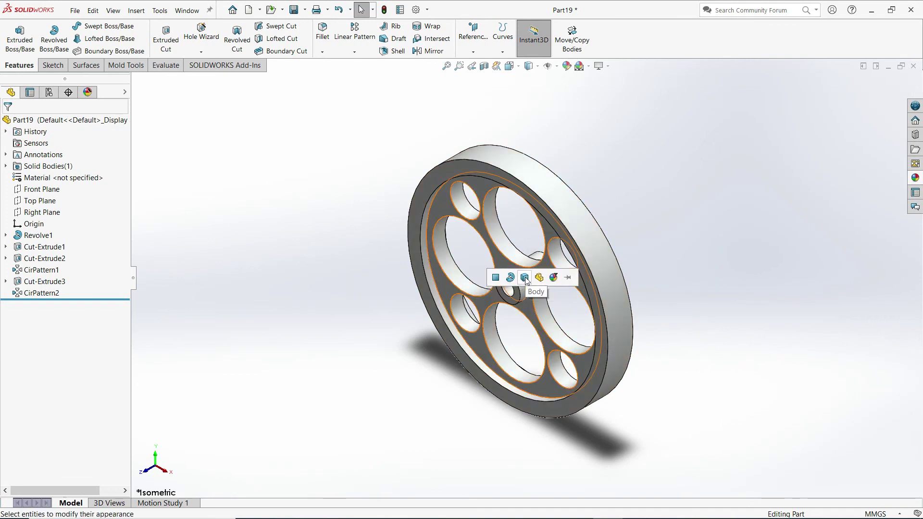
# - Apply the aluminum powdercoat to the web face only
pyautogui.click(495, 278)
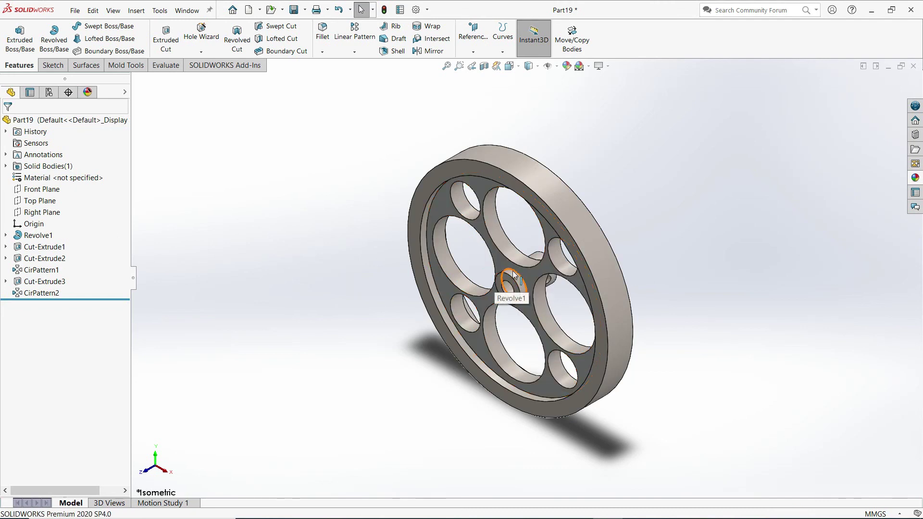
pyautogui.scroll(-3, 530, 268)
pyautogui.scroll(-3, 546, 267)
pyautogui.scroll(2, 546, 267)
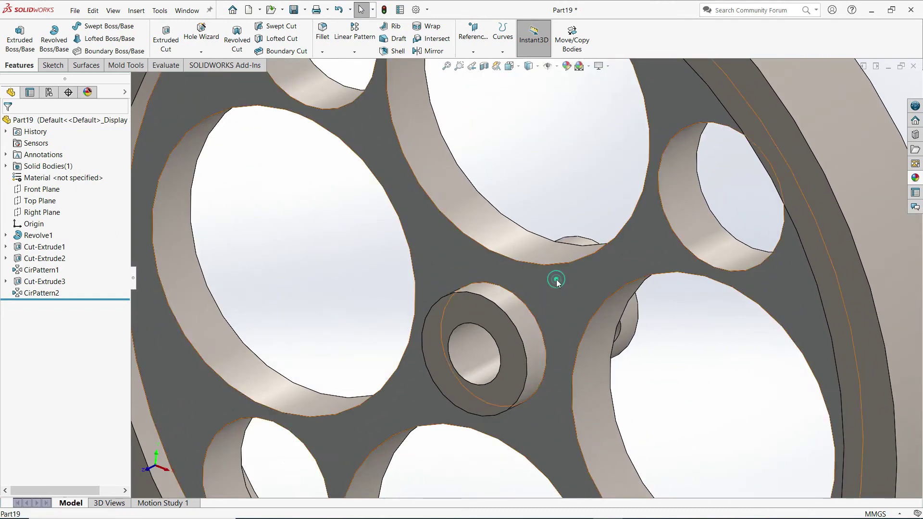
# - Edit the web face's appearance and set its colour to red (255, 0, 0)
pyautogui.click(555, 279)
pyautogui.click(666, 237)
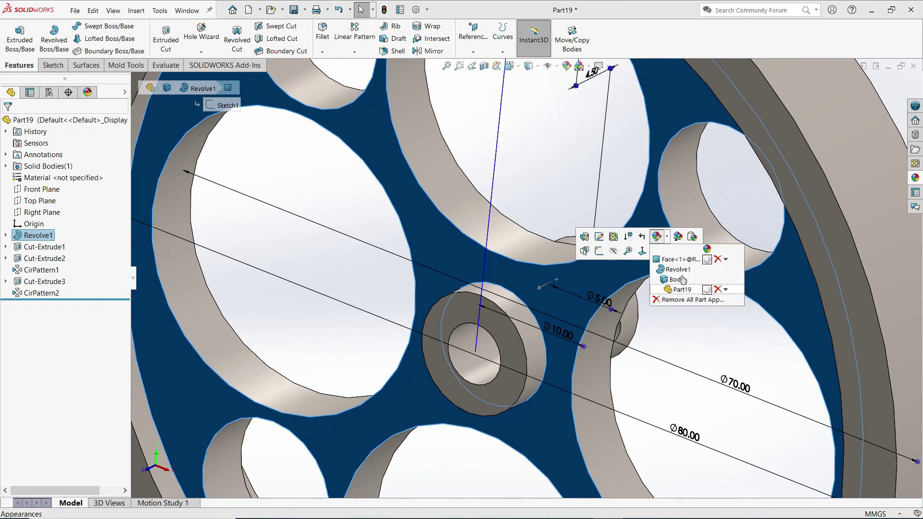
pyautogui.click(692, 262)
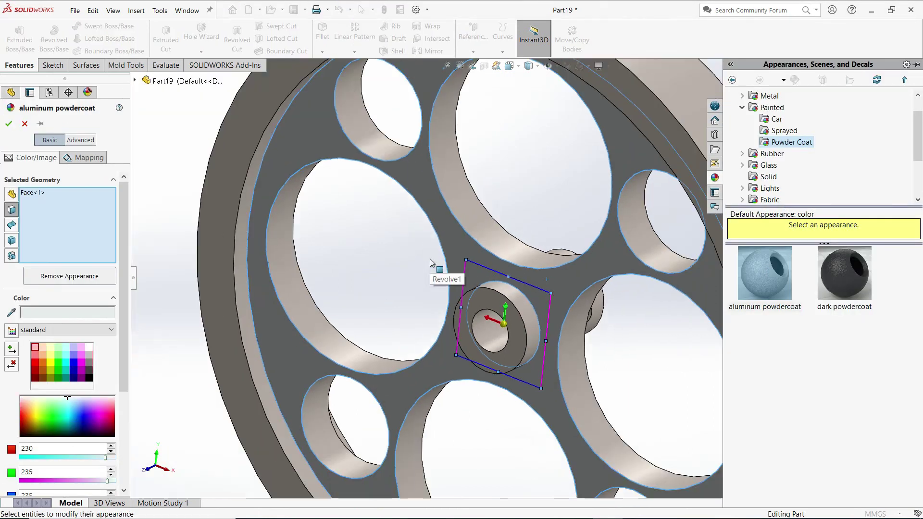
pyautogui.click(35, 363)
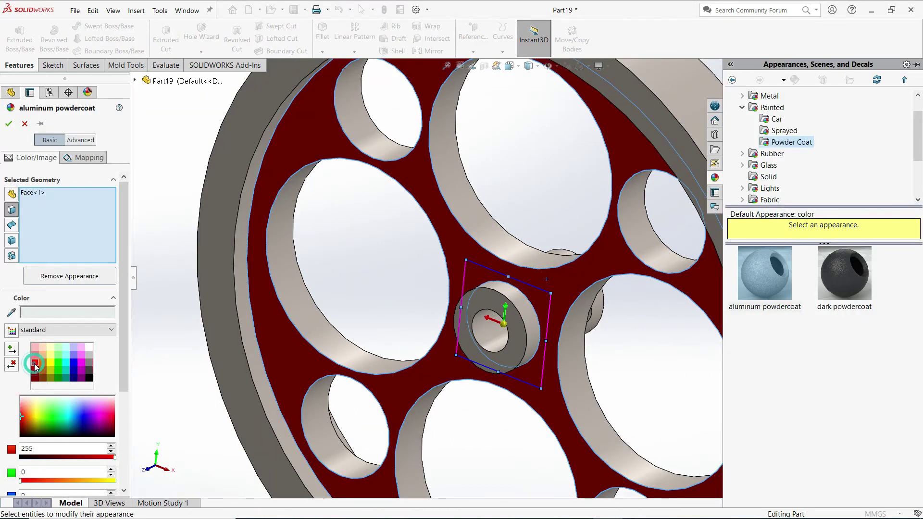
pyautogui.moveTo(358, 304); pyautogui.dragTo(356, 252, button='middle')
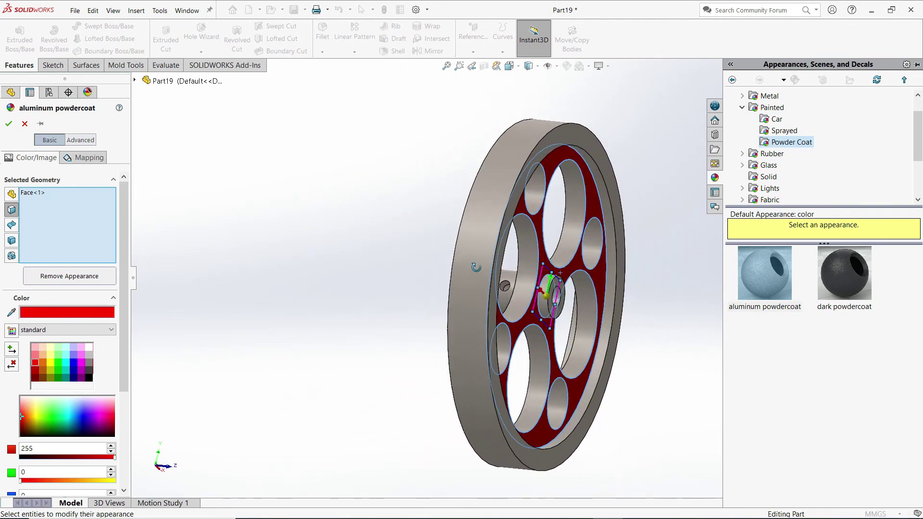
pyautogui.moveTo(389, 237)
pyautogui.mouseDown(button='middle')
pyautogui.moveTo(519, 286)
pyautogui.moveTo(469, 283)
pyautogui.mouseUp(button='middle')
pyautogui.scroll(-5, 525, 288)
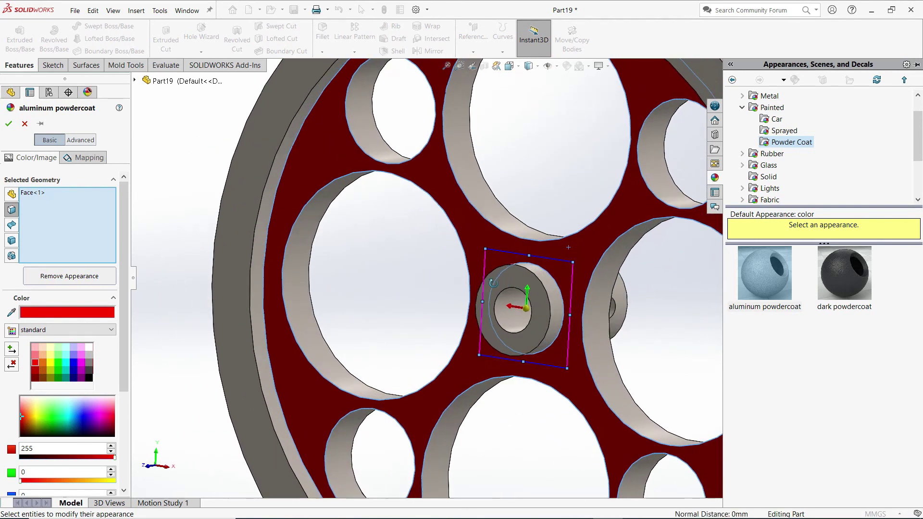
pyautogui.press('f')
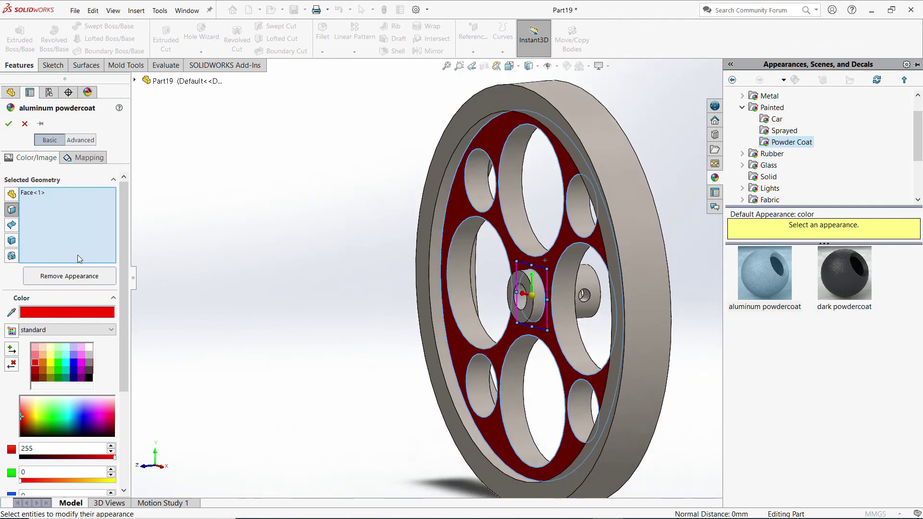
pyautogui.click(10, 125)
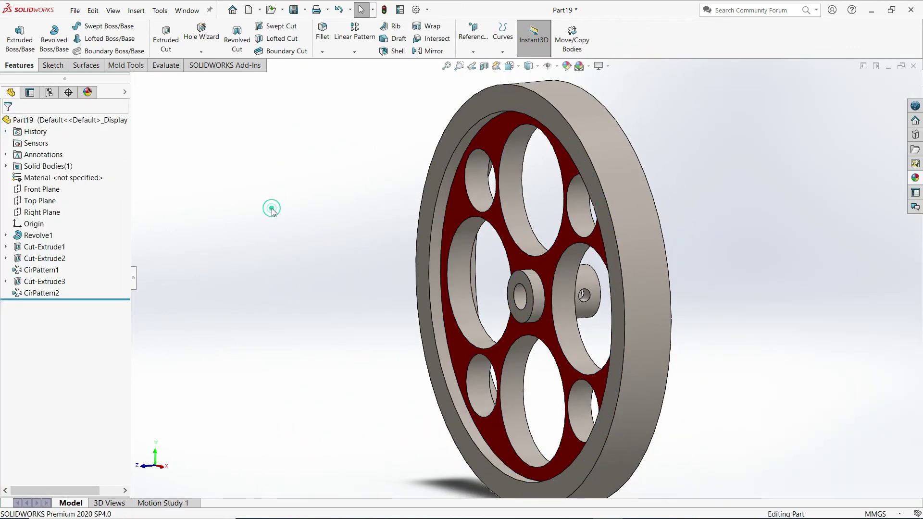
# - Give the opposite web face red aluminum powdercoat as well
pyautogui.moveTo(688, 215)
pyautogui.mouseDown(button='middle')
pyautogui.moveTo(548, 253)
pyautogui.moveTo(584, 265)
pyautogui.mouseUp(button='middle')
pyautogui.click(578, 259)
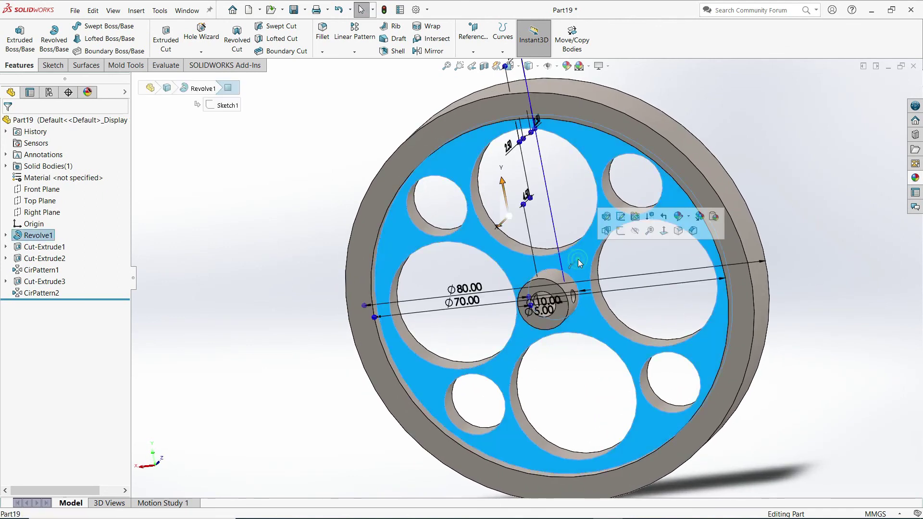
pyautogui.click(690, 218)
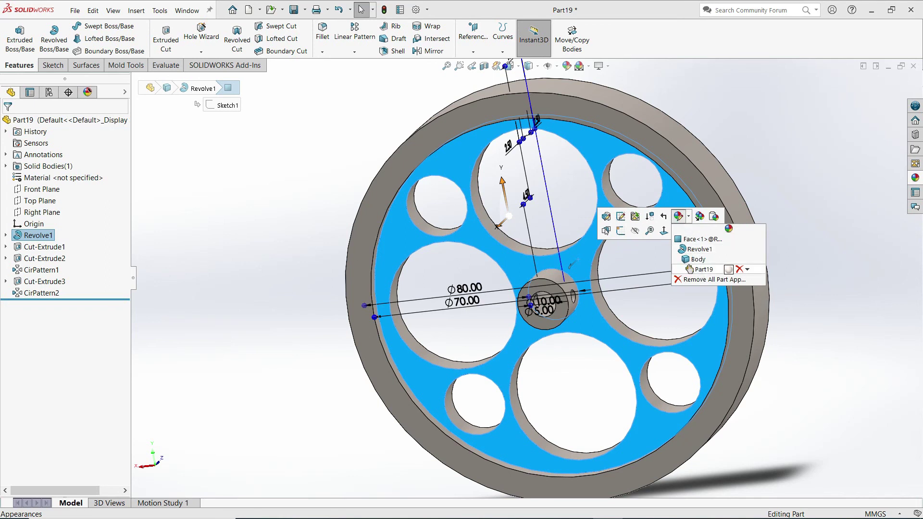
pyautogui.click(692, 241)
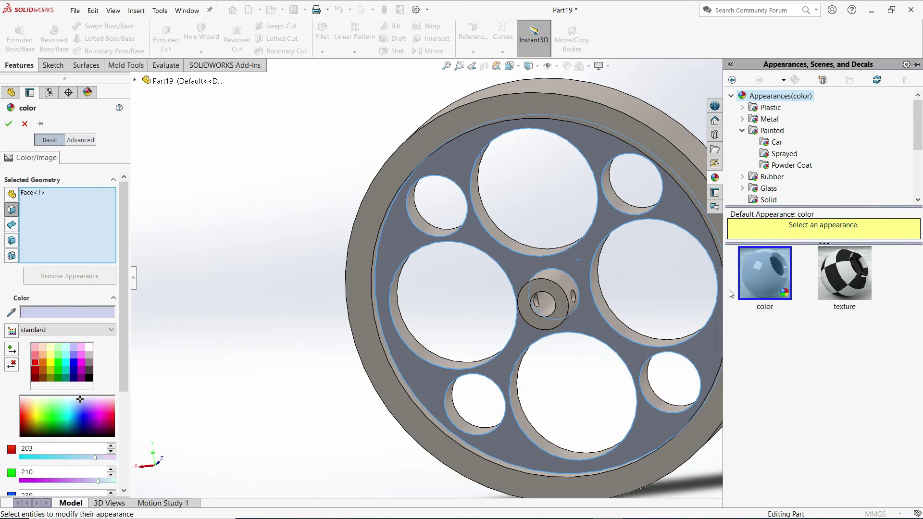
pyautogui.click(757, 131)
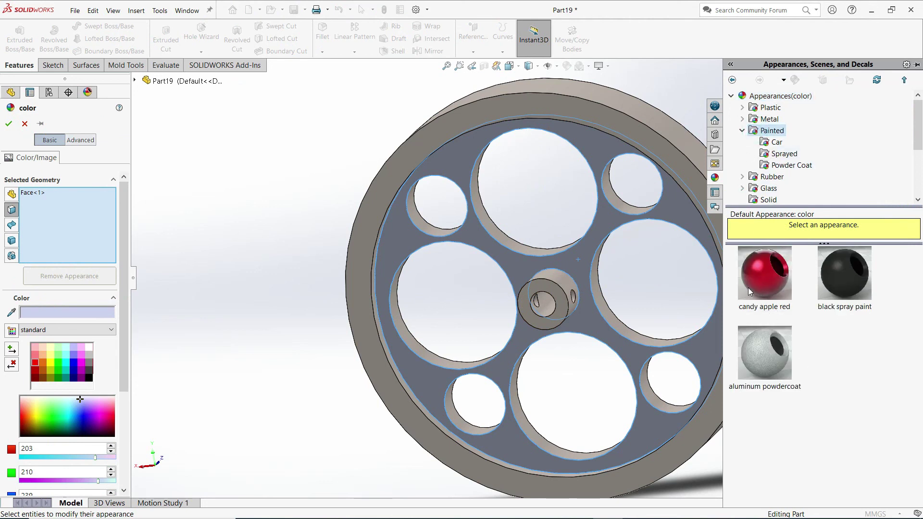
pyautogui.moveTo(759, 354); pyautogui.dragTo(580, 268)
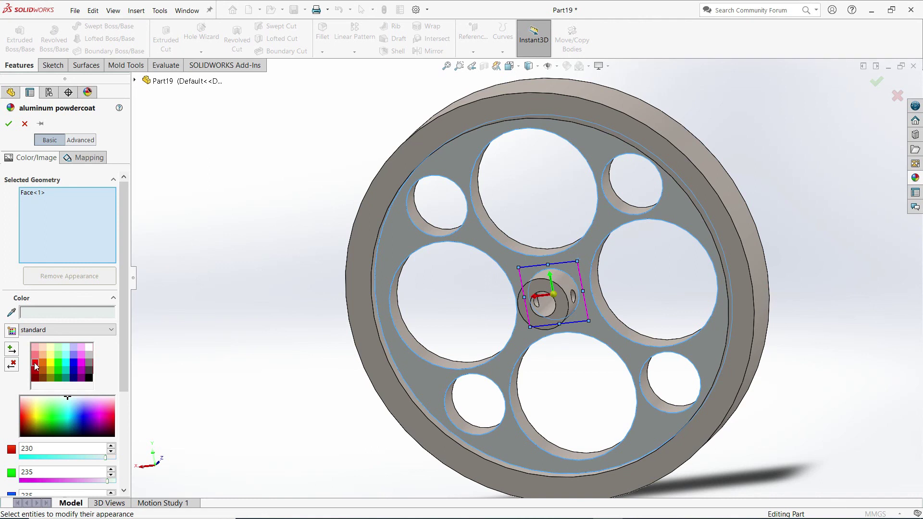
pyautogui.click(36, 363)
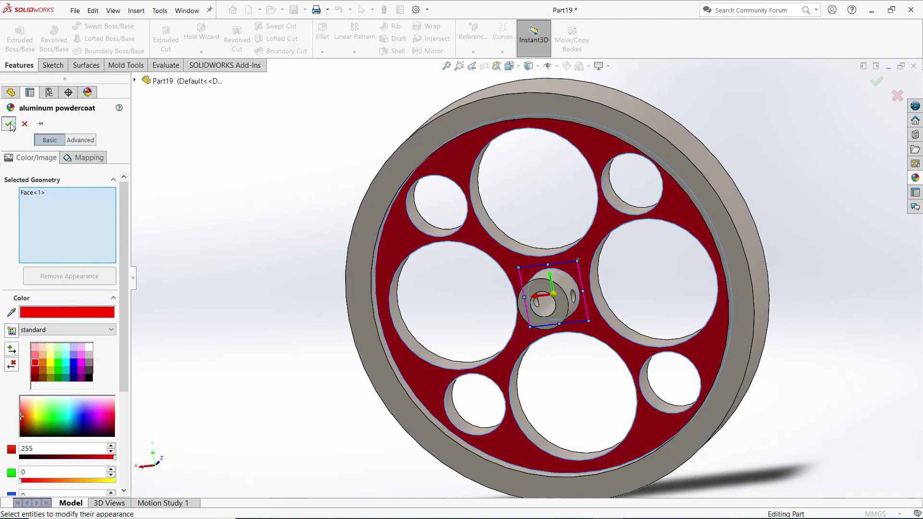
pyautogui.click(9, 124)
pyautogui.moveTo(262, 244)
pyautogui.mouseDown(button='middle')
pyautogui.moveTo(313, 210)
pyautogui.moveTo(392, 188)
pyautogui.moveTo(527, 181)
pyautogui.mouseUp(button='middle')
pyautogui.press('space')
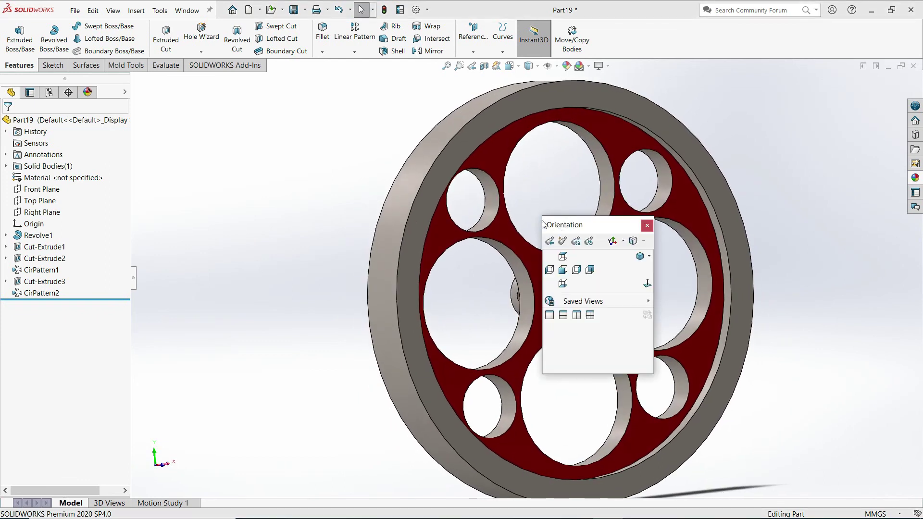
# - Switch to isometric view and save the part as 'Flywheel'
pyautogui.click(641, 256)
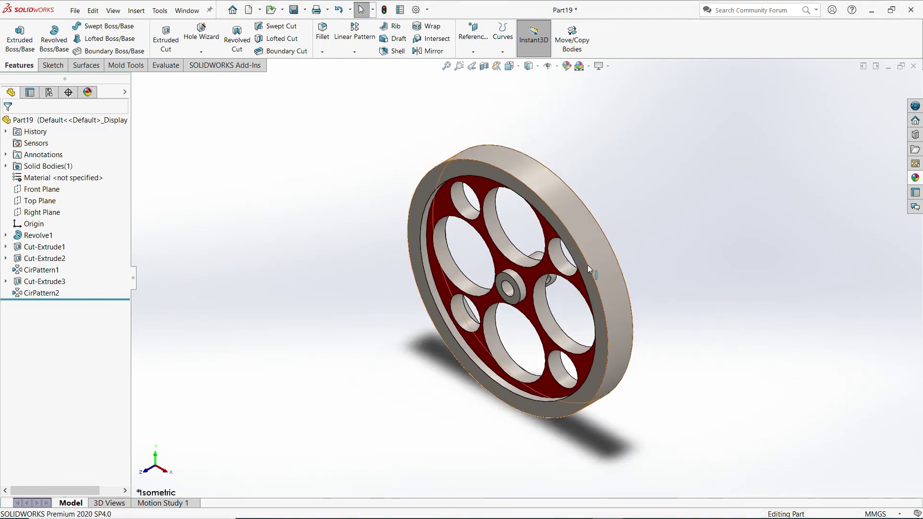
pyautogui.scroll(-2, 518, 247)
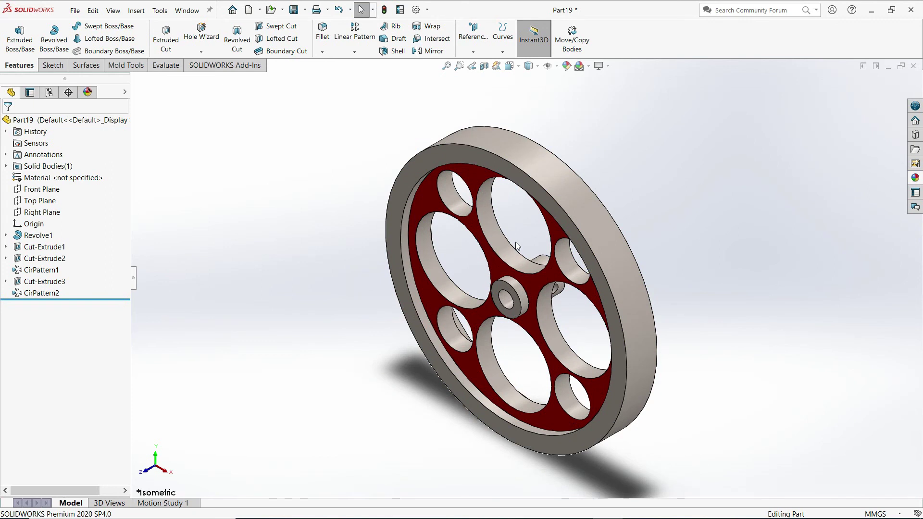
pyautogui.click(75, 9)
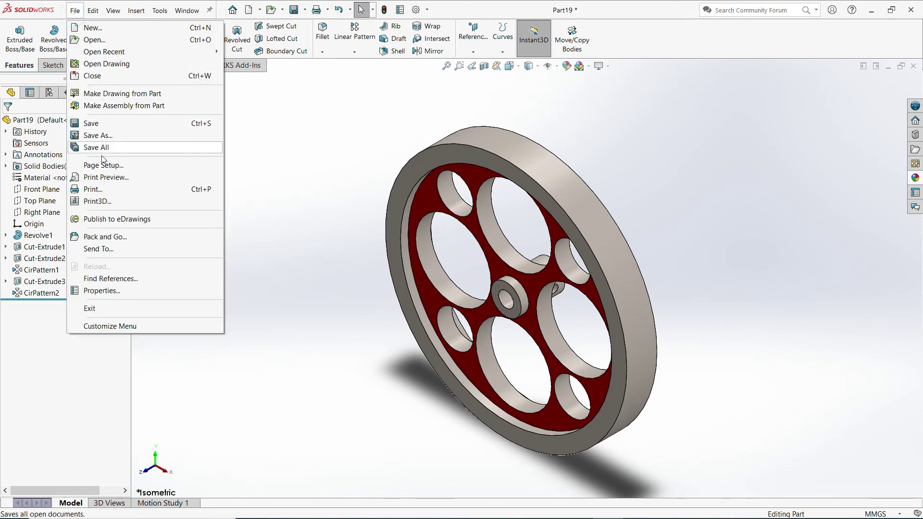
pyautogui.click(98, 137)
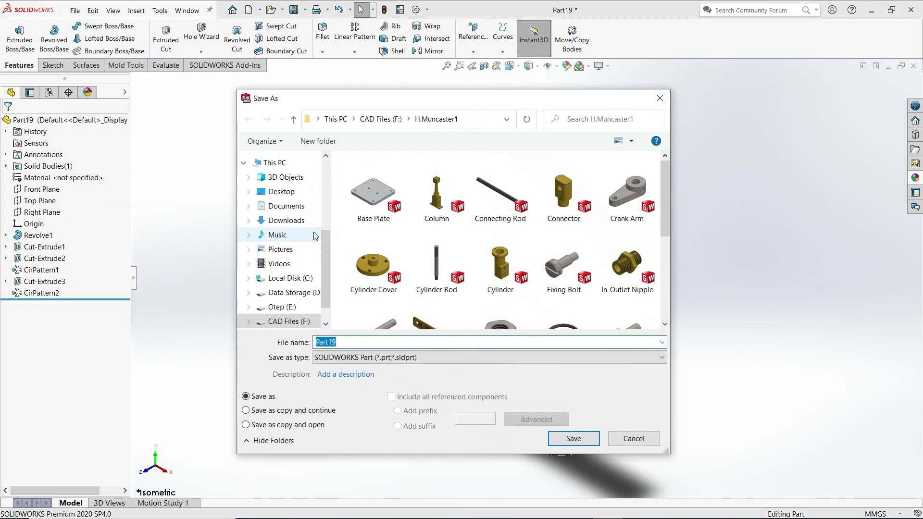
pyautogui.write('Flywheel')
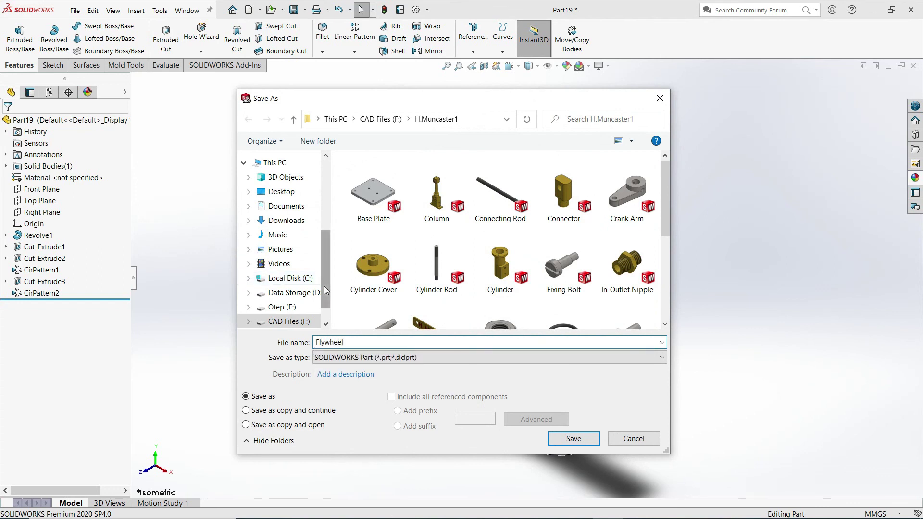
pyautogui.click(571, 438)
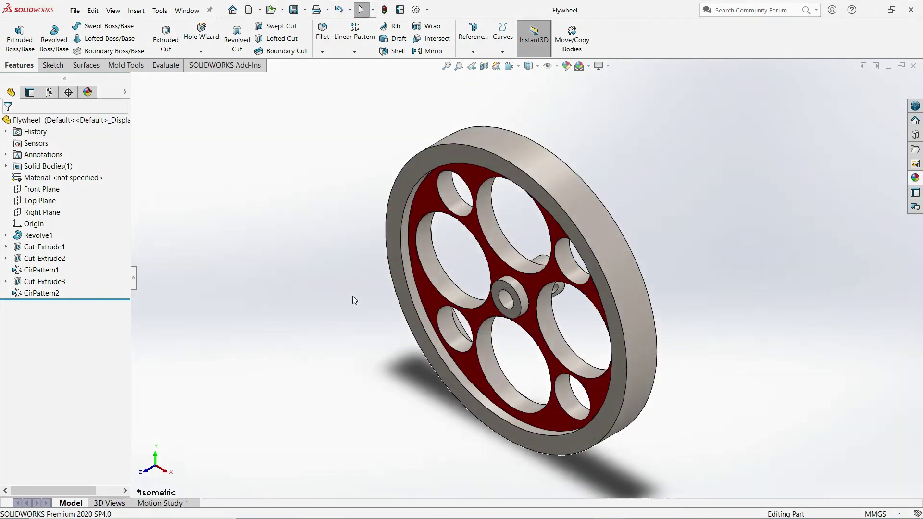